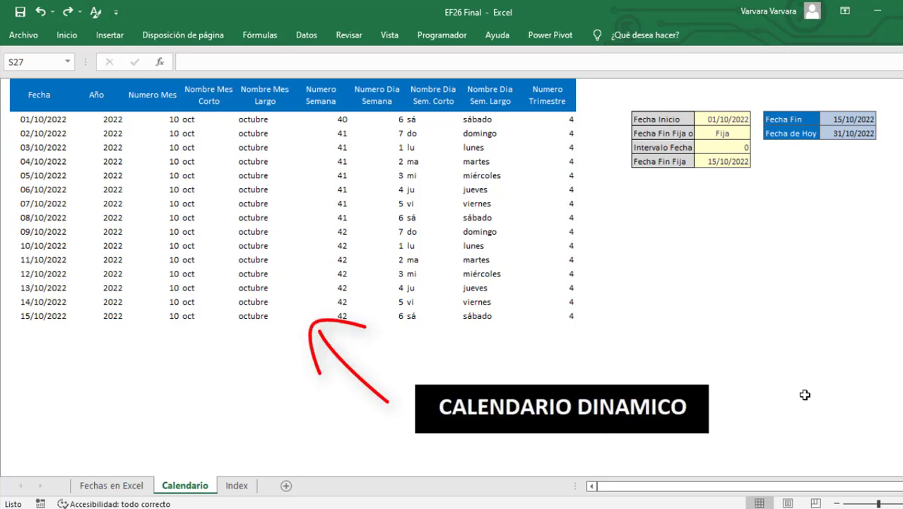
Change the Fecha Inicio date to 05/10/2022
{"action": "left_click", "coordinate": [732, 117]}
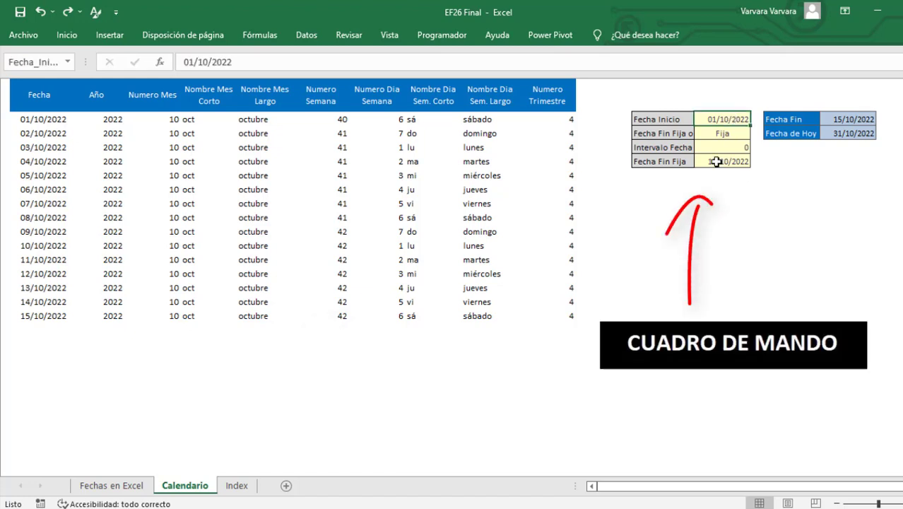
{"action": "double_click", "coordinate": [716, 119]}
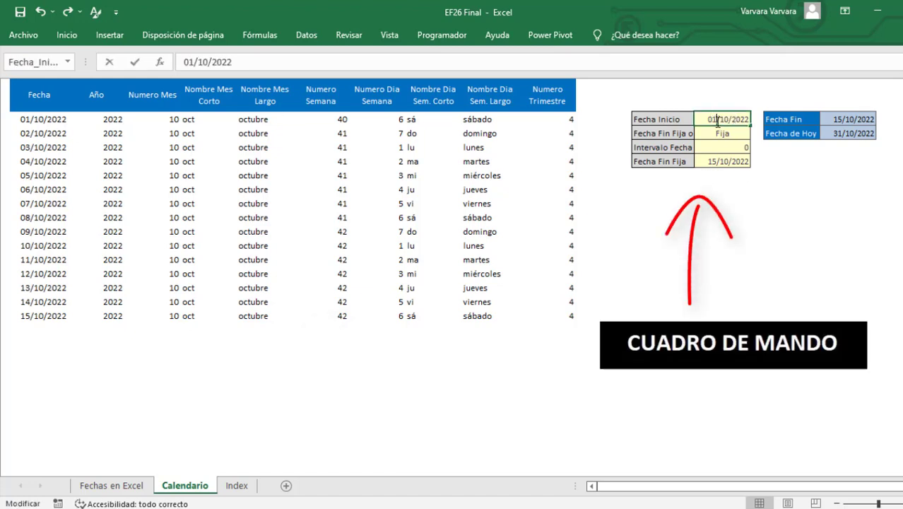
{"action": "key", "text": "Delete"}
{"action": "type", "text": "5"}
{"action": "key", "text": "Return"}
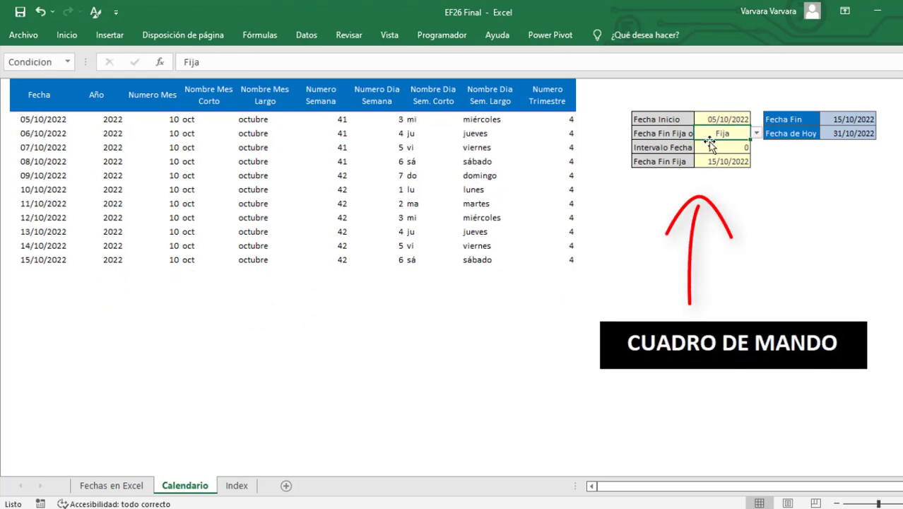
Change the Fecha Fin Fija date to 30/10/2022
{"action": "left_click", "coordinate": [719, 162]}
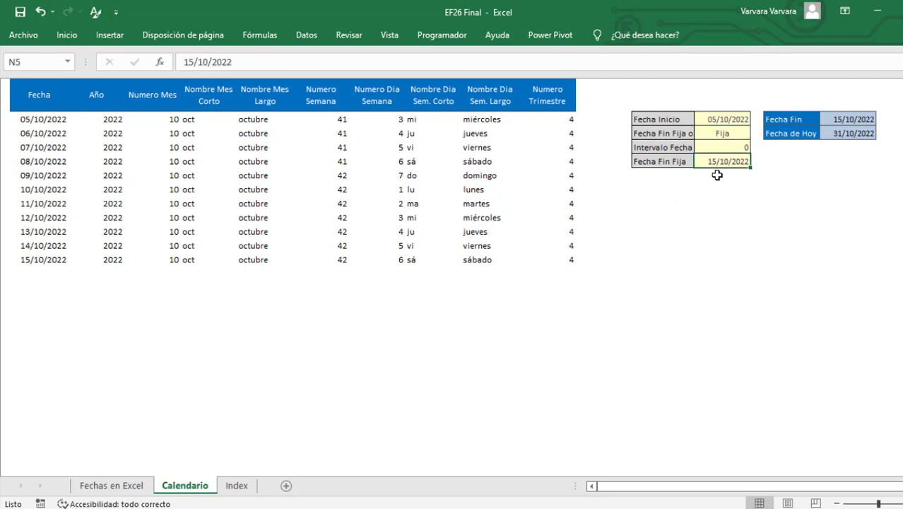
{"action": "double_click", "coordinate": [718, 162]}
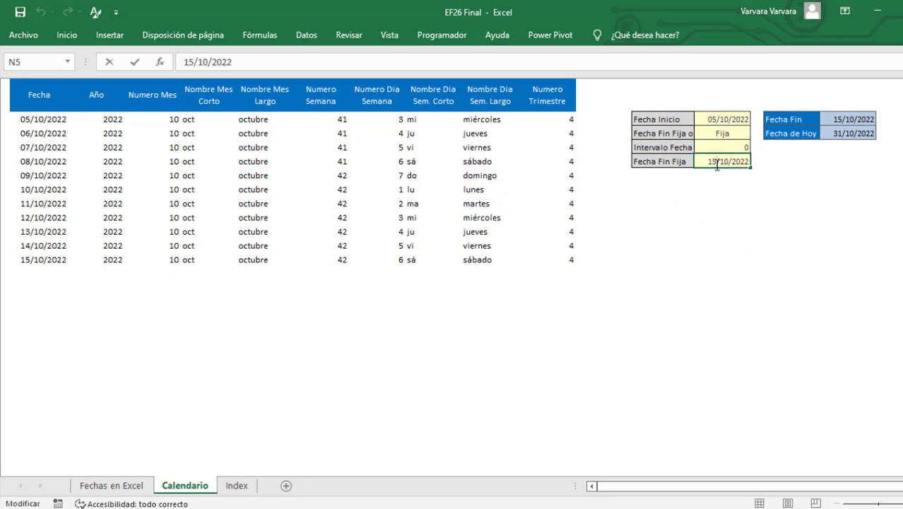
{"action": "key", "text": "BackSpace"}
{"action": "key", "text": "BackSpace"}
{"action": "type", "text": "30"}
{"action": "key", "text": "Return"}
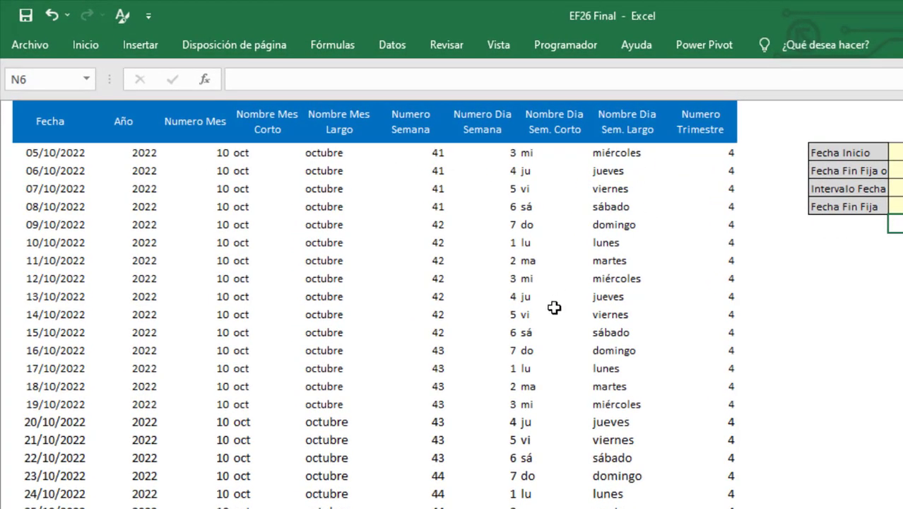
Review the short month name, long month name and week number formulas in E2, F2 and G2
{"action": "left_click", "coordinate": [240, 158]}
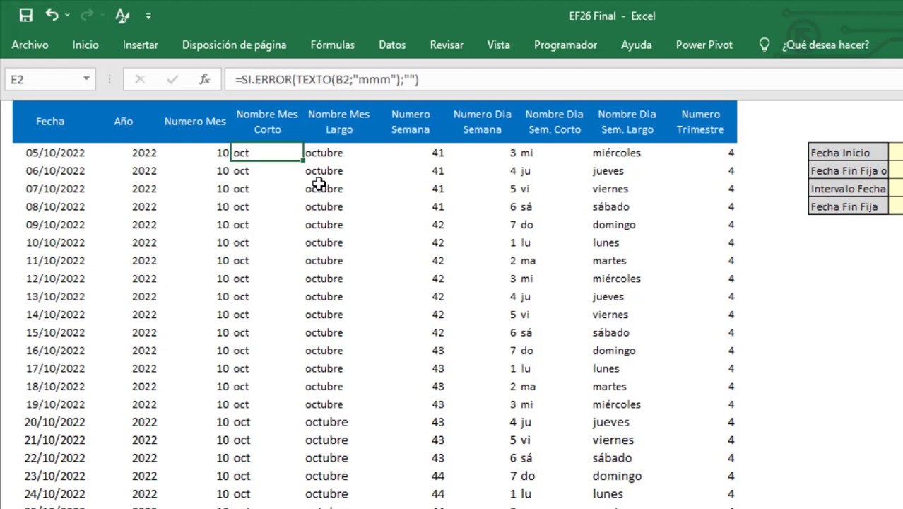
{"action": "left_click", "coordinate": [338, 151]}
{"action": "left_click", "coordinate": [424, 152]}
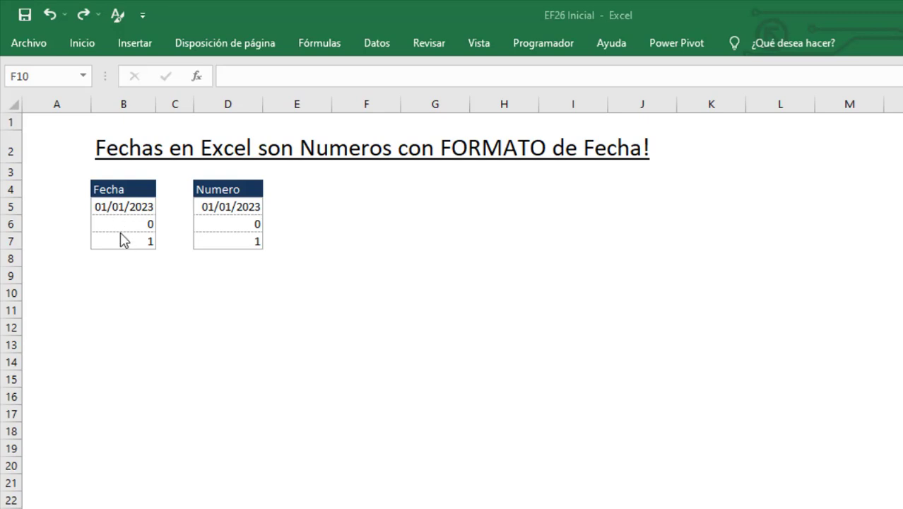
Check B5's date format, then give D5 the General format so it shows 44927
{"action": "left_click", "coordinate": [124, 206]}
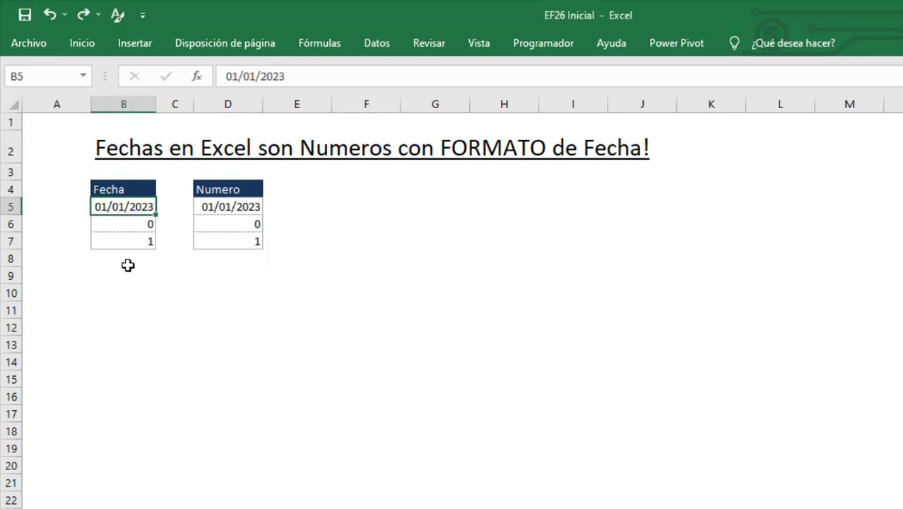
{"action": "left_click", "coordinate": [97, 41]}
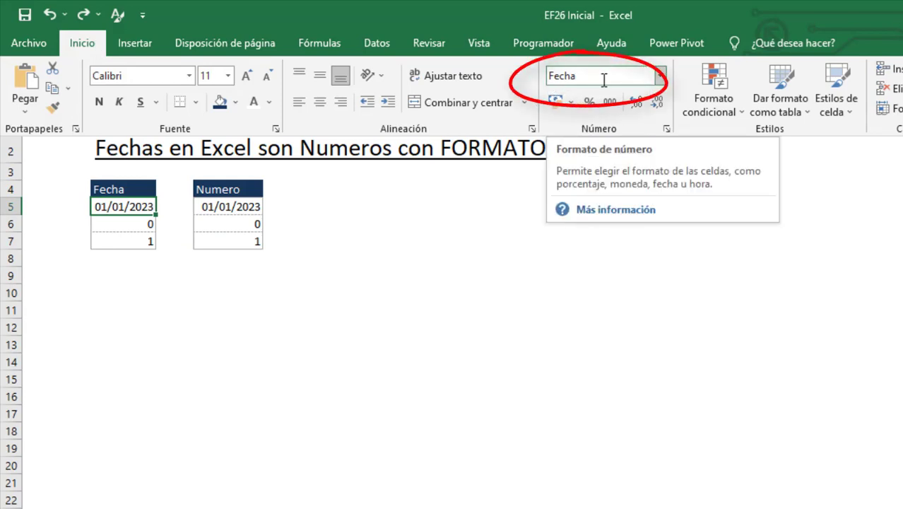
{"action": "left_click", "coordinate": [240, 204]}
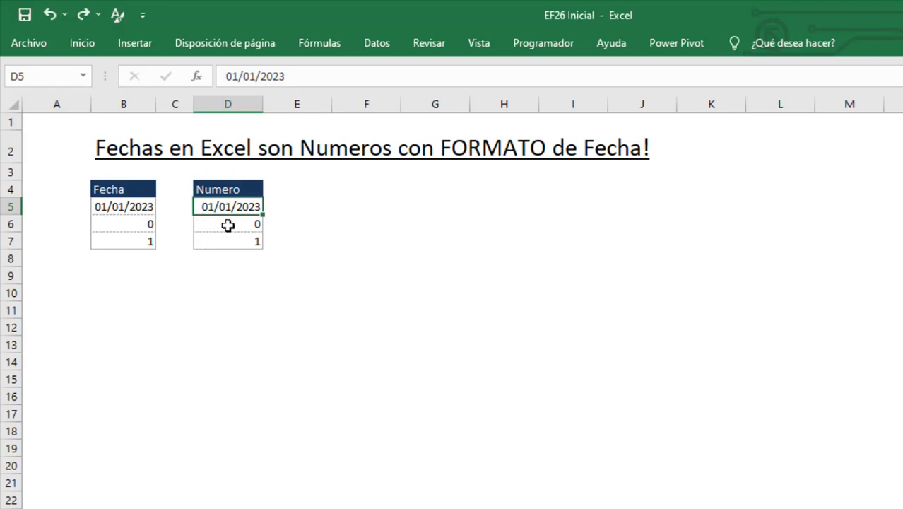
{"action": "left_click", "coordinate": [85, 46]}
{"action": "left_click", "coordinate": [661, 78]}
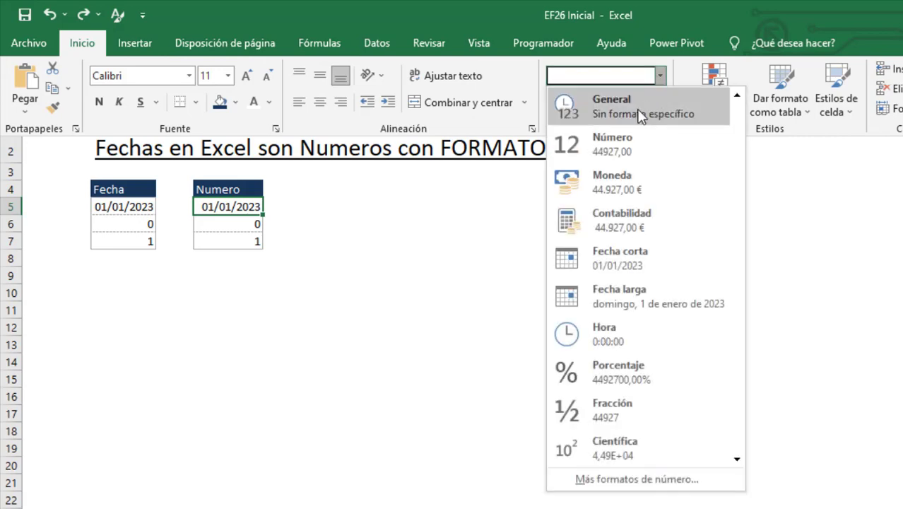
{"action": "left_click", "coordinate": [640, 115]}
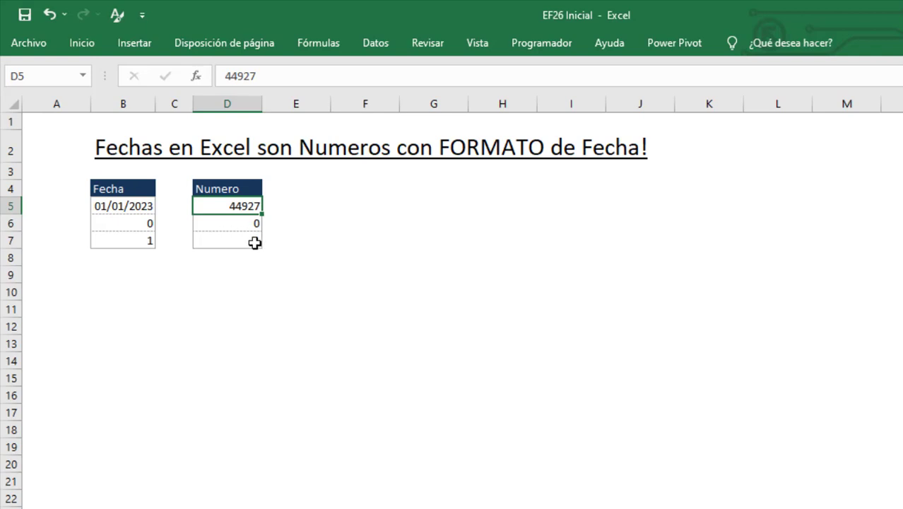
Format B6 with the Fecha number category so 0 shows as 00/01/1900
{"action": "left_click", "coordinate": [115, 227]}
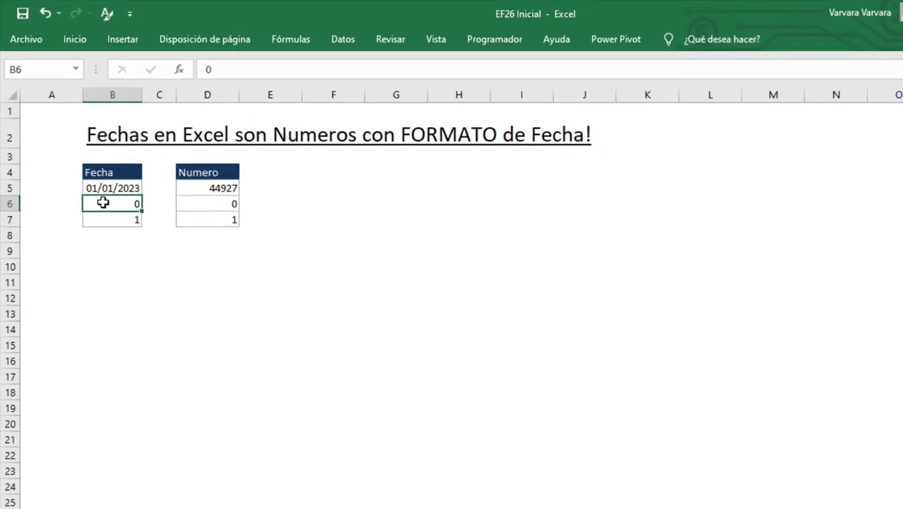
{"action": "key", "text": "ctrl+1"}
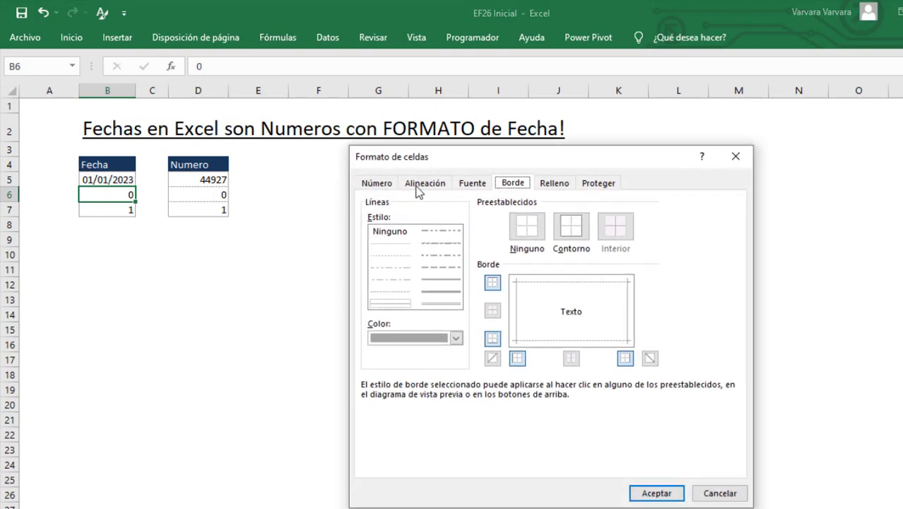
{"action": "left_click", "coordinate": [376, 184]}
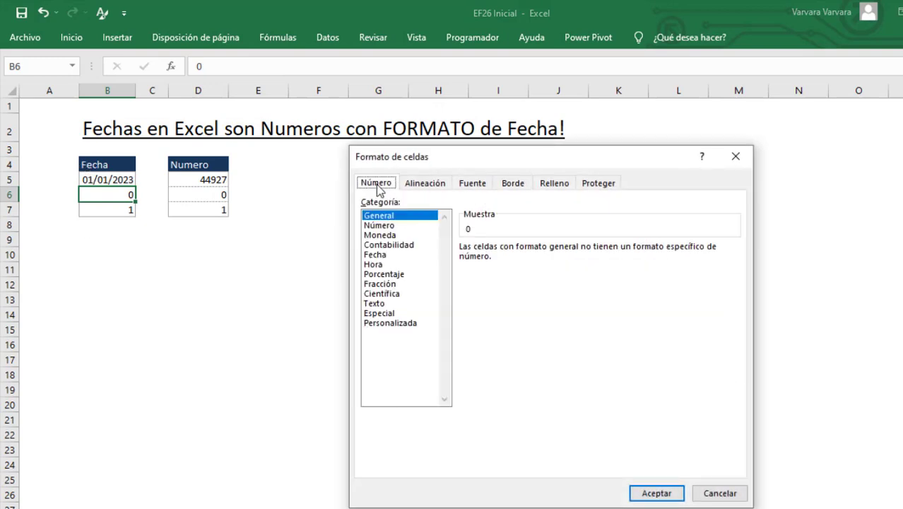
{"action": "left_click", "coordinate": [376, 255]}
{"action": "left_click", "coordinate": [655, 492]}
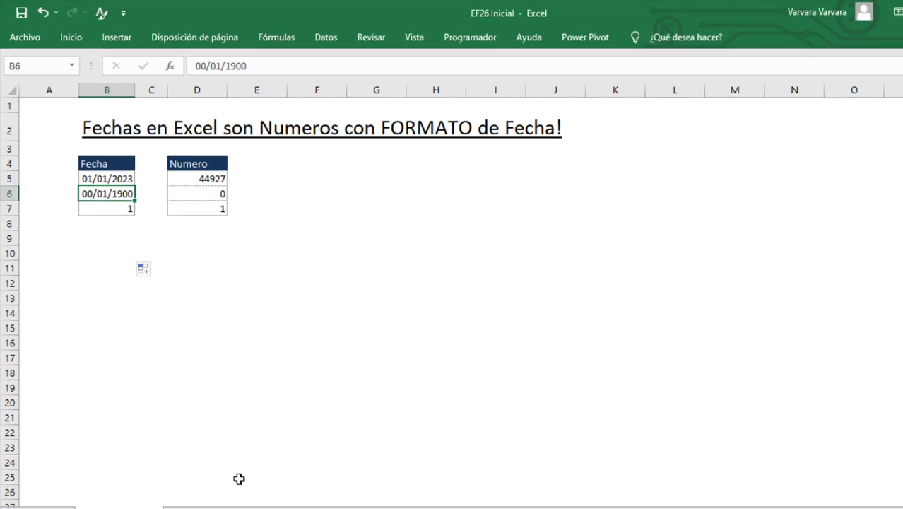
Check D6's format, then copy B6's date format onto B7 with Copiar formato
{"action": "left_click", "coordinate": [192, 195]}
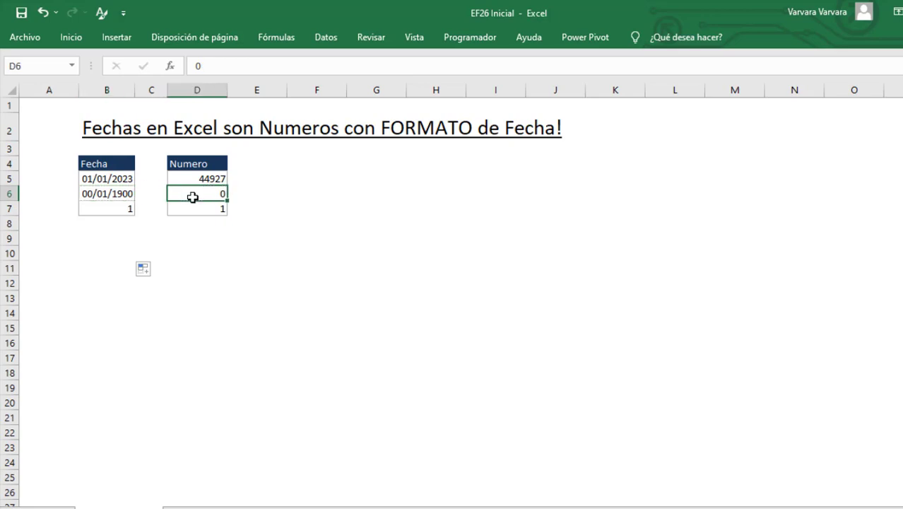
{"action": "left_click", "coordinate": [80, 37]}
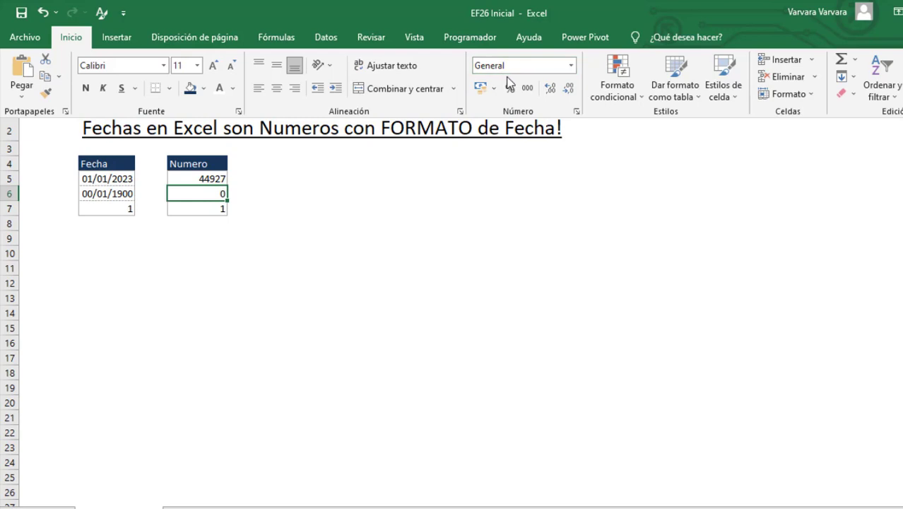
{"action": "left_click", "coordinate": [103, 198]}
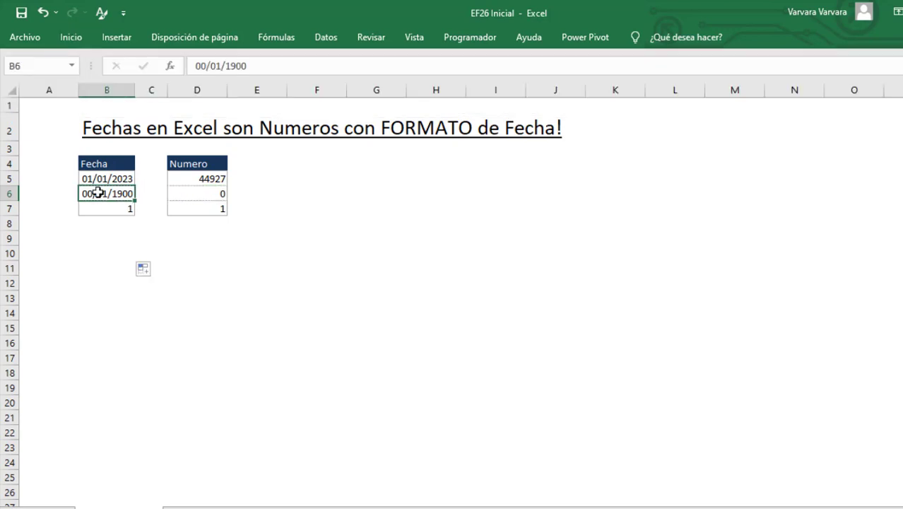
{"action": "left_click", "coordinate": [71, 38]}
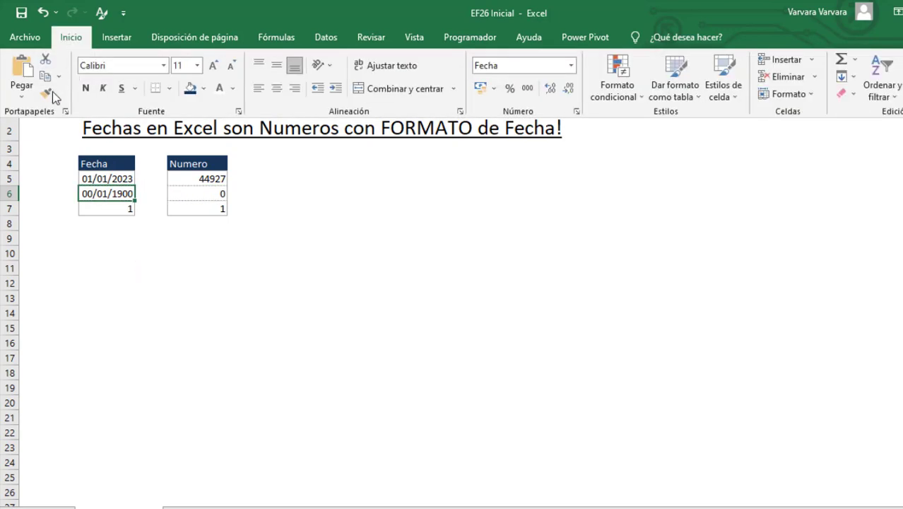
{"action": "left_click", "coordinate": [48, 93]}
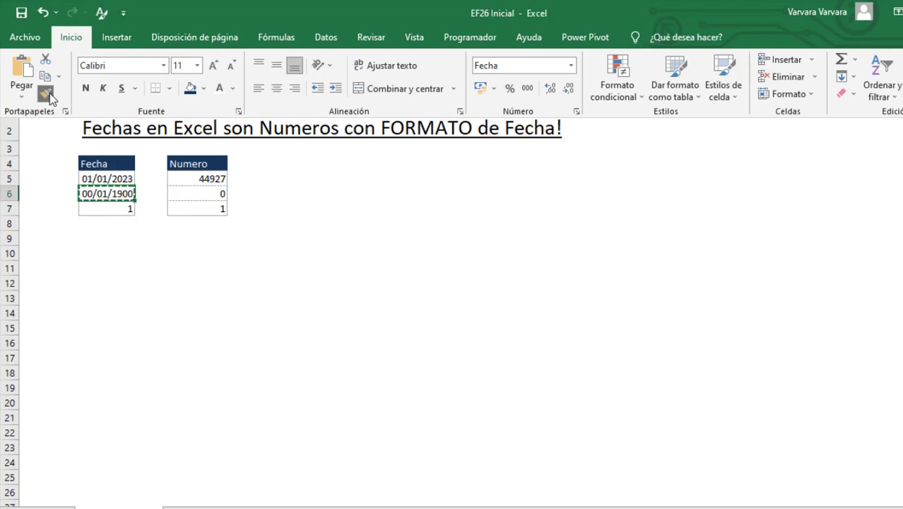
{"action": "left_click", "coordinate": [104, 210]}
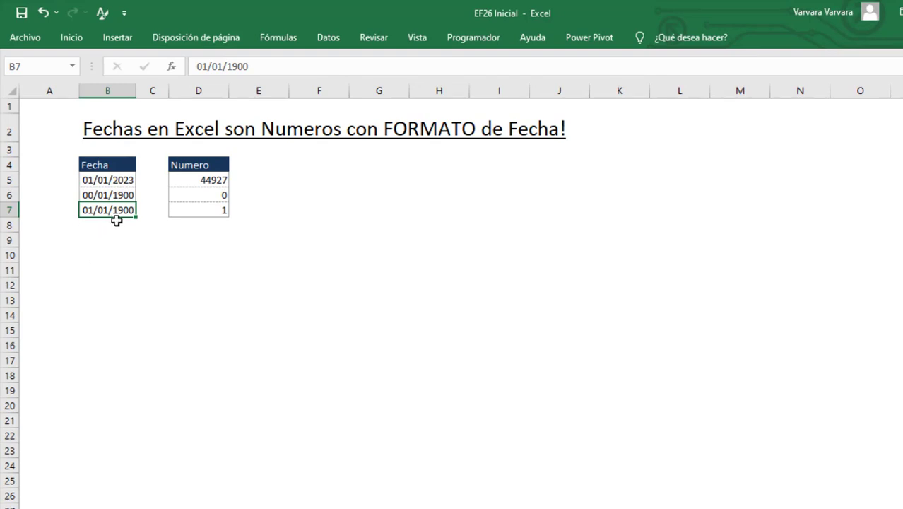
{"action": "left_click", "coordinate": [189, 179]}
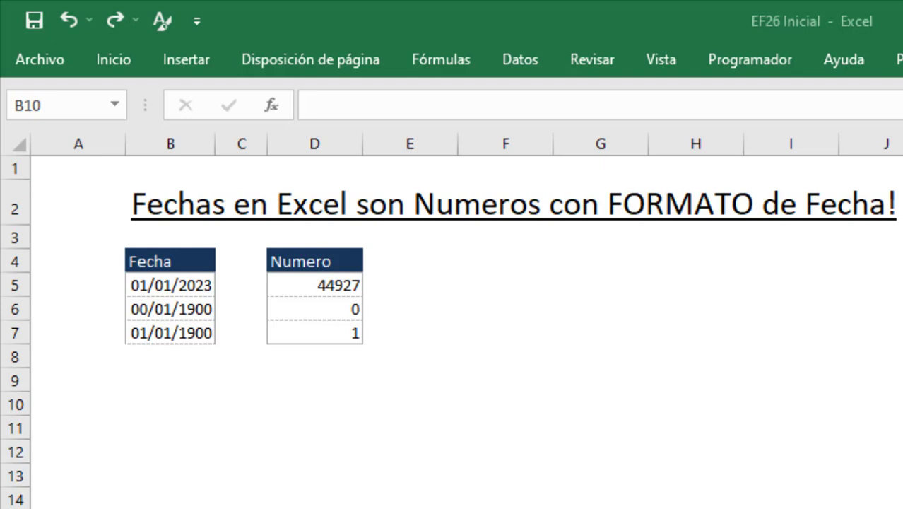
Enter =B5+1 in B10 so it shows 02/01/2023
{"action": "left_click", "coordinate": [161, 393]}
{"action": "type", "text": "="}
{"action": "left_click", "coordinate": [176, 286]}
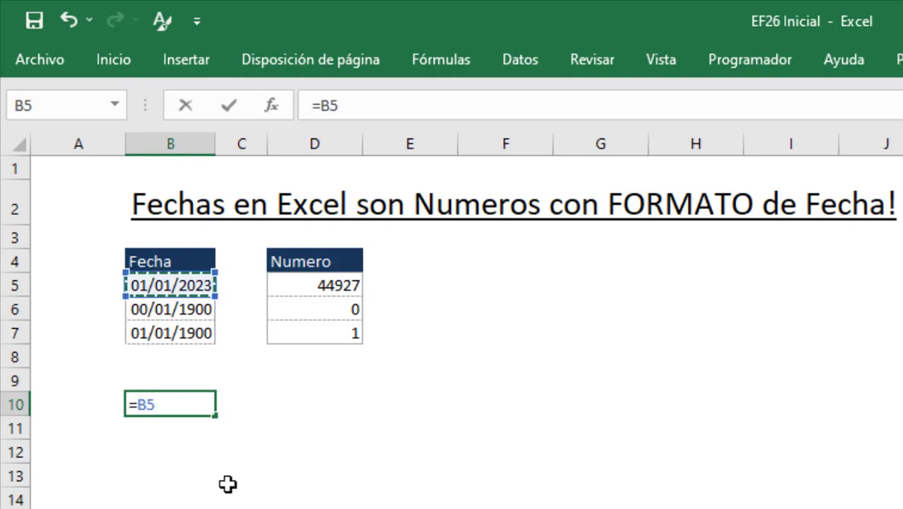
{"action": "type", "text": "+"}
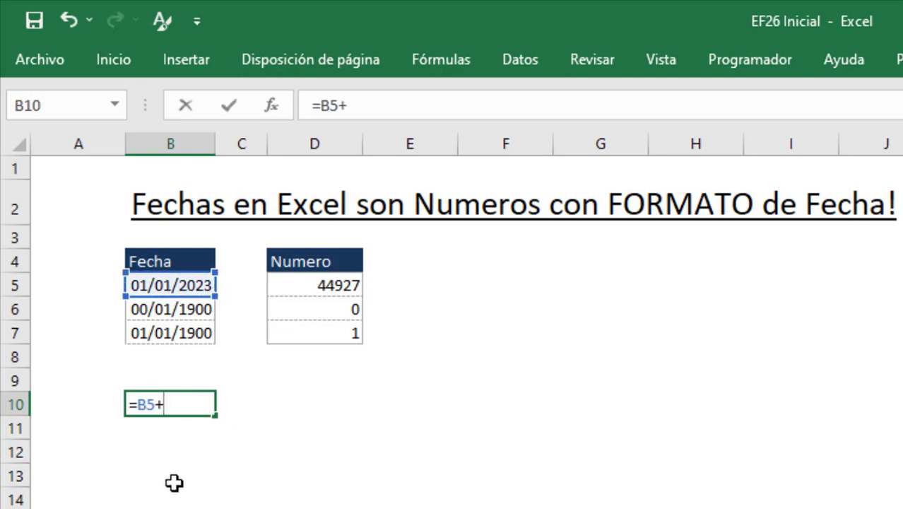
{"action": "type", "text": "1"}
{"action": "key", "text": "ctrl+Return"}
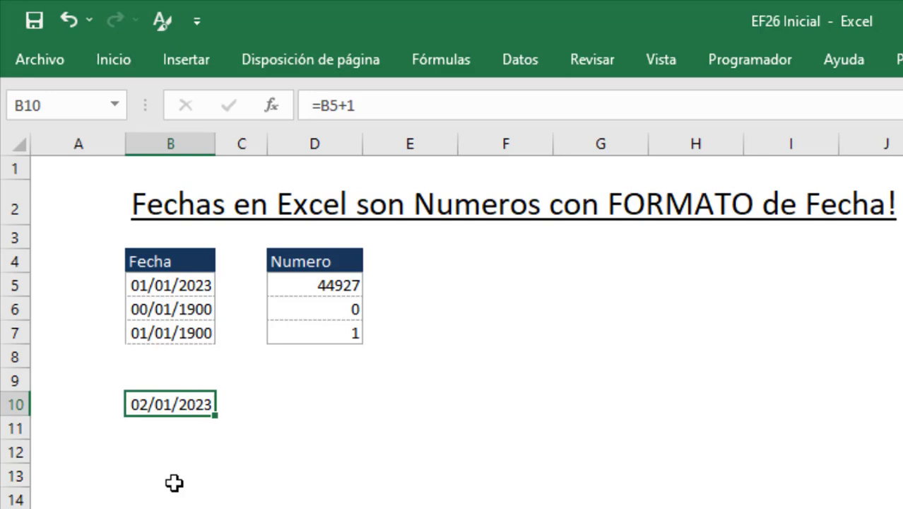
Paste only the formula from B10 into D10, giving =D5+1 showing 44928
{"action": "key", "text": "ctrl+c"}
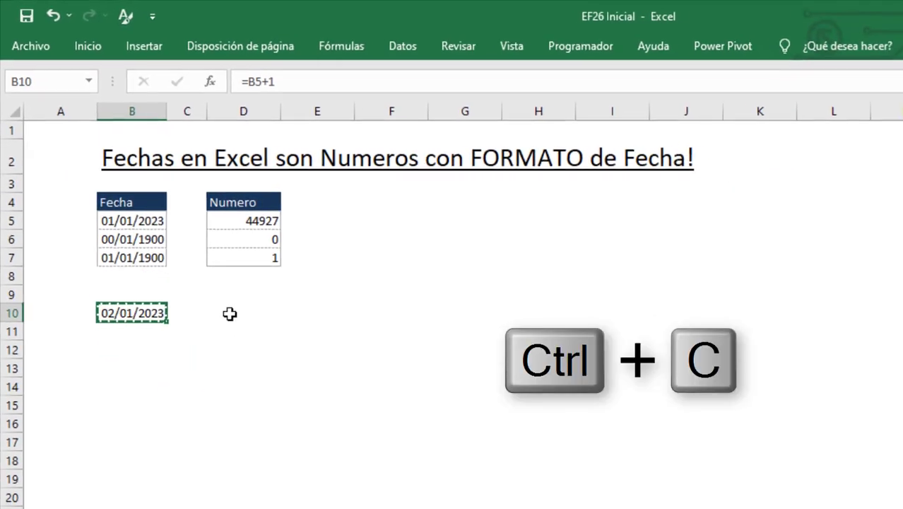
{"action": "left_click", "coordinate": [215, 293]}
{"action": "right_click", "coordinate": [215, 293]}
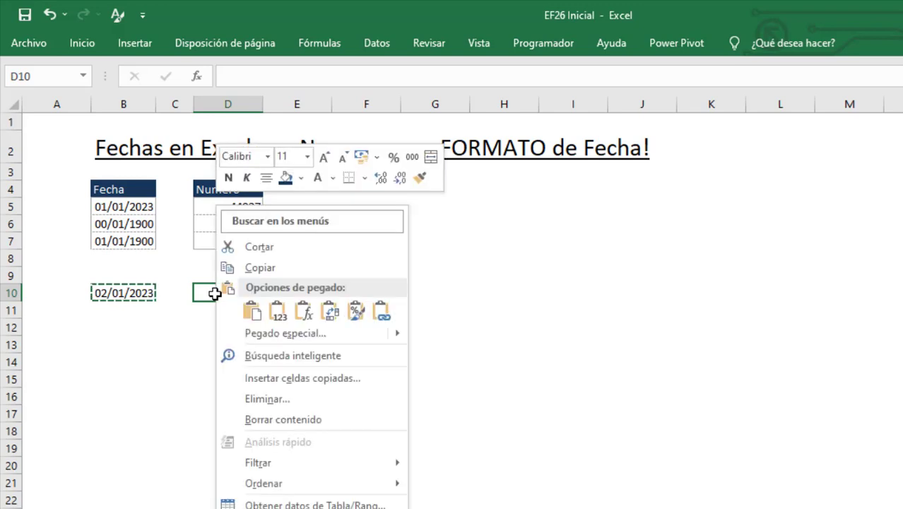
{"action": "left_click", "coordinate": [303, 311]}
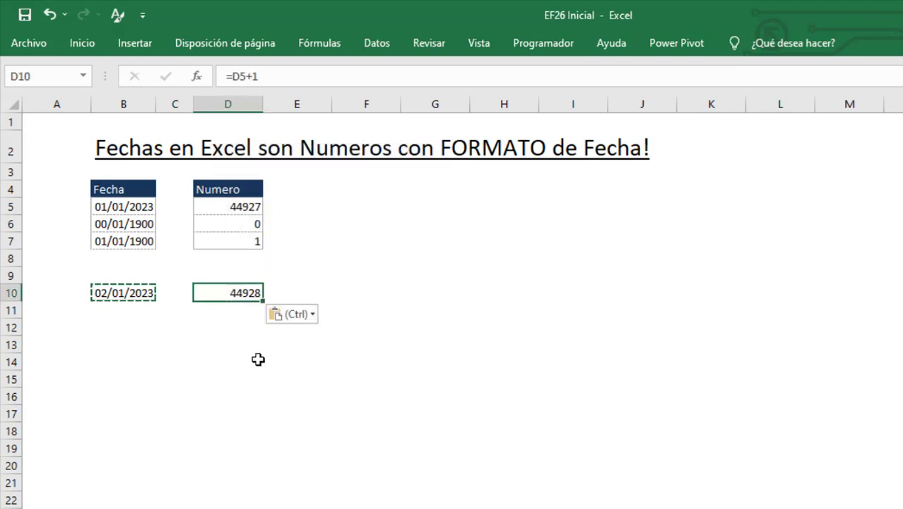
{"action": "key", "text": "F2"}
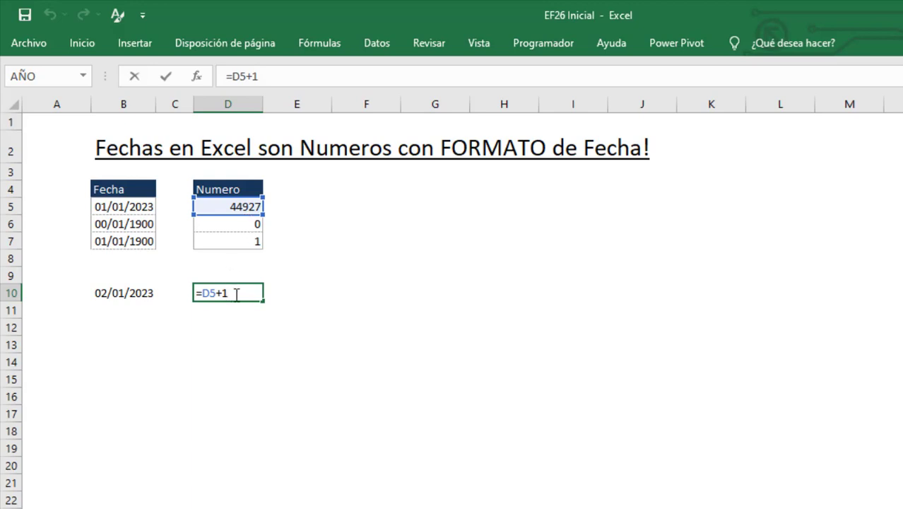
{"action": "key", "text": "Return"}
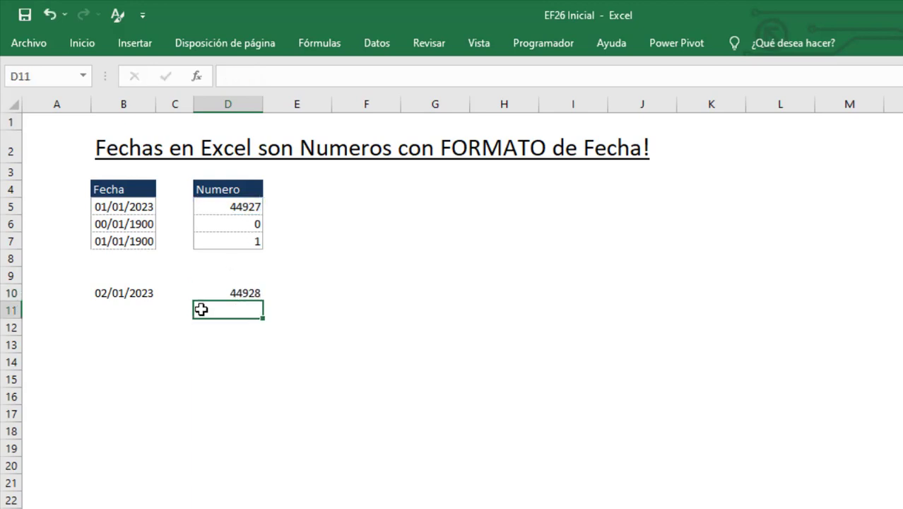
Format D10 with the Fecha category so it shows 02/01/2023
{"action": "left_click", "coordinate": [202, 292]}
{"action": "key", "text": "ctrl+1"}
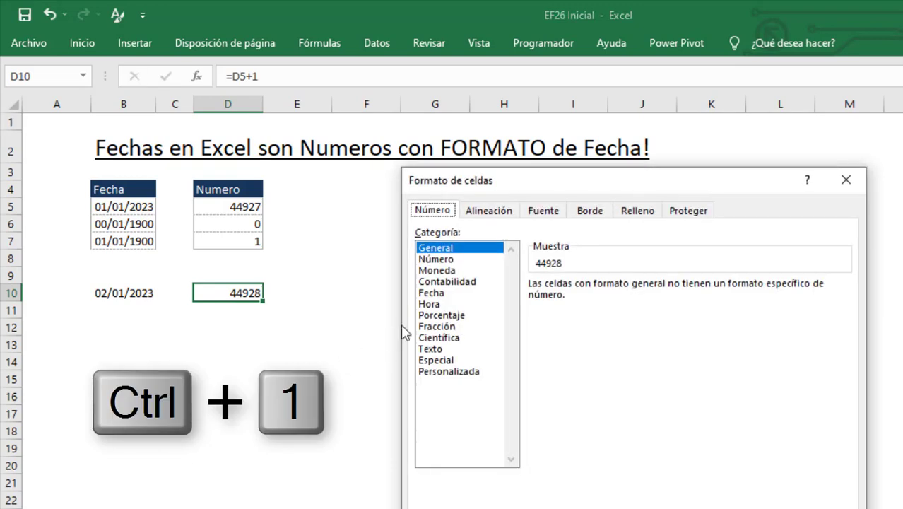
{"action": "left_click", "coordinate": [431, 293]}
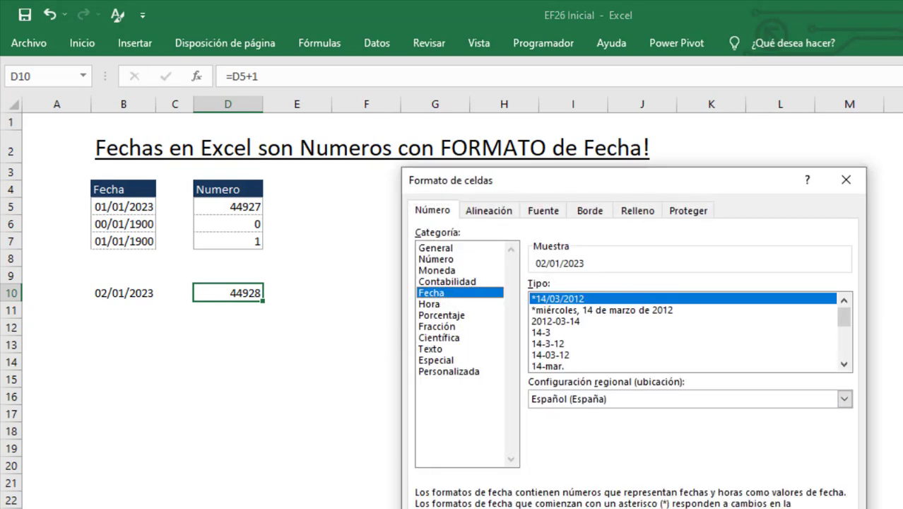
{"action": "key", "text": "Return"}
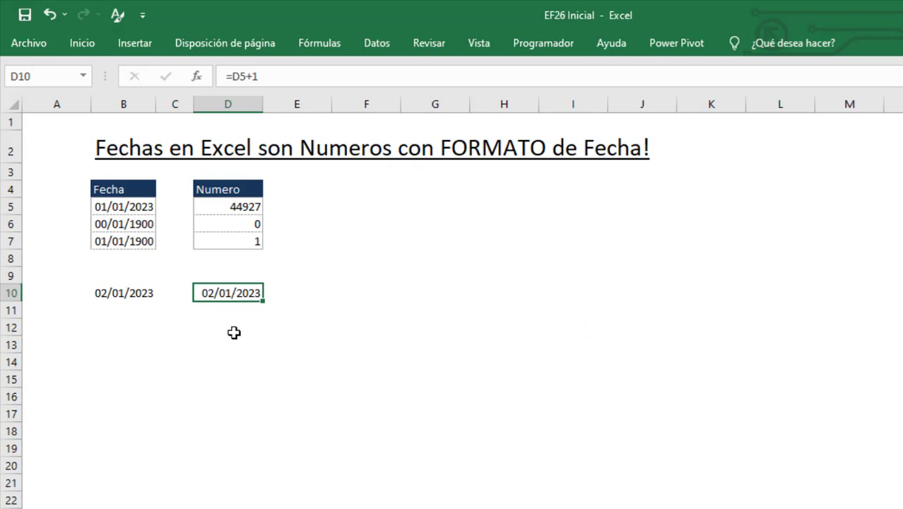
Enter =B10-B5 in B12, returning a one-day difference of 1
{"action": "left_click", "coordinate": [114, 322]}
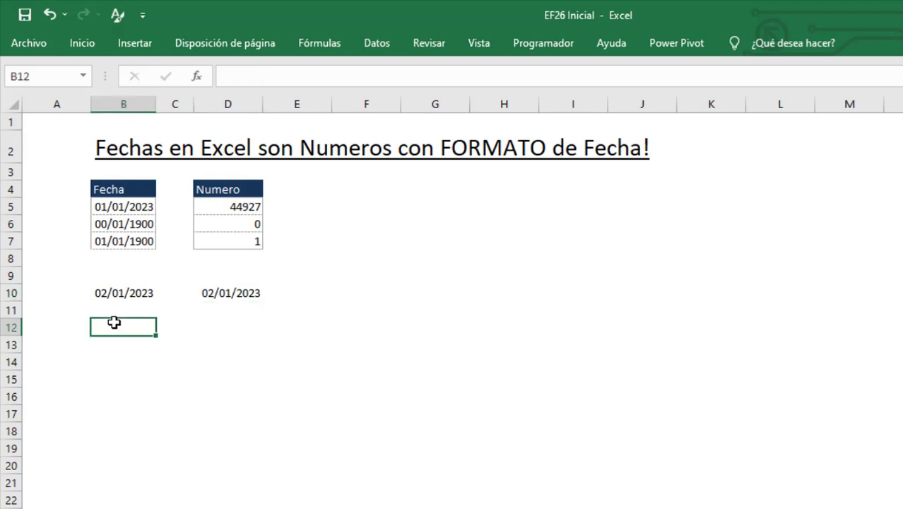
{"action": "type", "text": "="}
{"action": "left_click", "coordinate": [138, 295]}
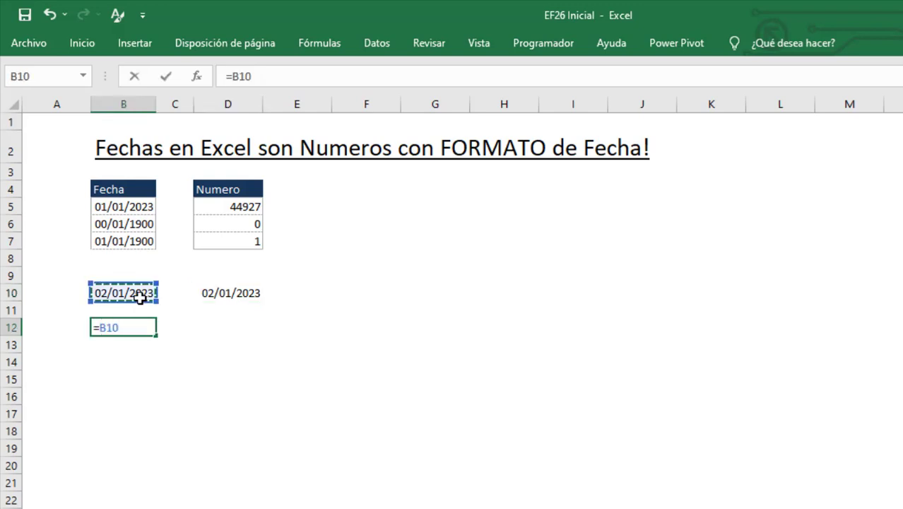
{"action": "type", "text": "-"}
{"action": "left_click", "coordinate": [141, 209]}
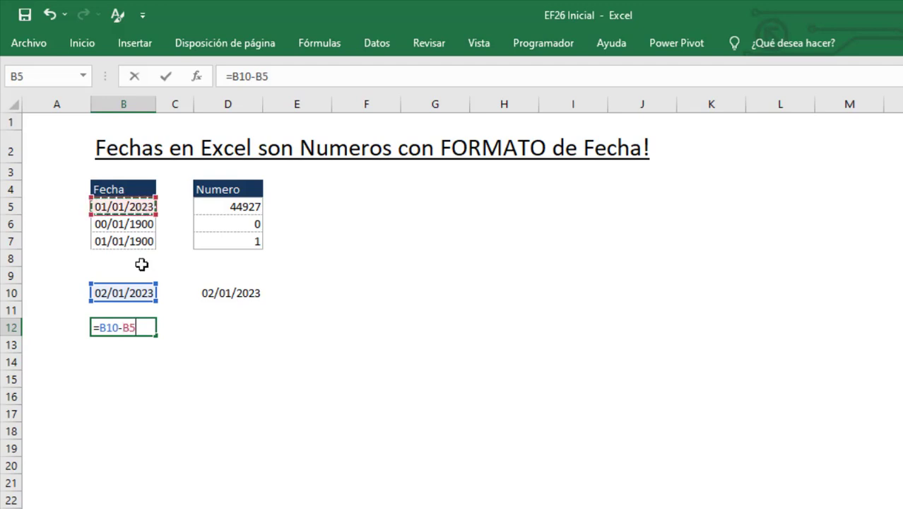
{"action": "key", "text": "Return"}
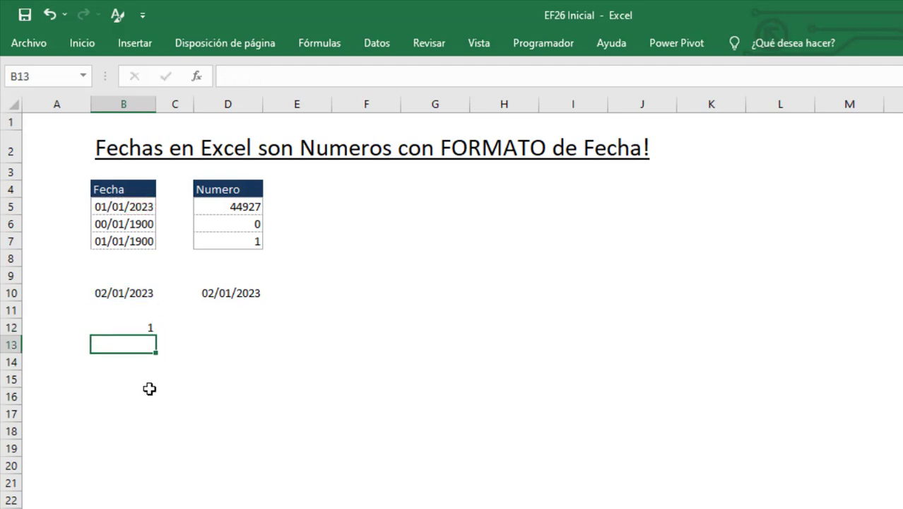
{"action": "left_click", "coordinate": [125, 328]}
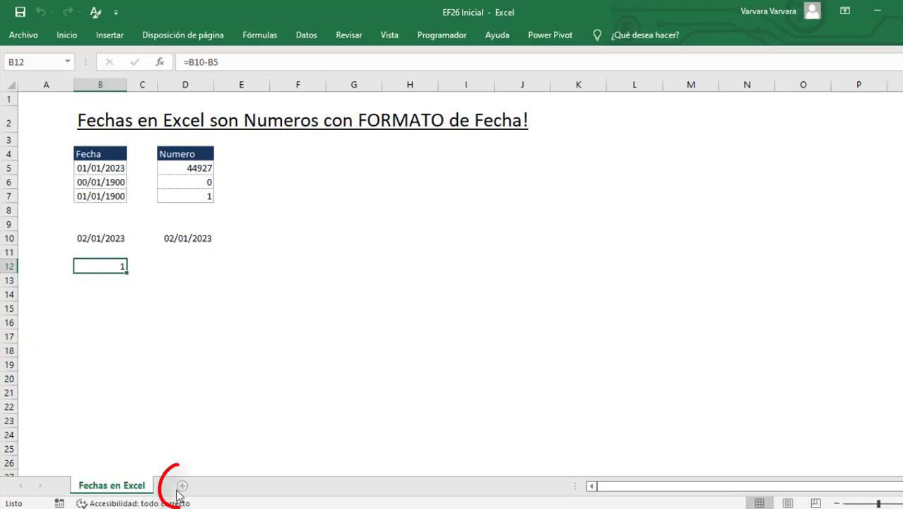
Add a new worksheet and rename it Calendario
{"action": "left_click", "coordinate": [182, 485]}
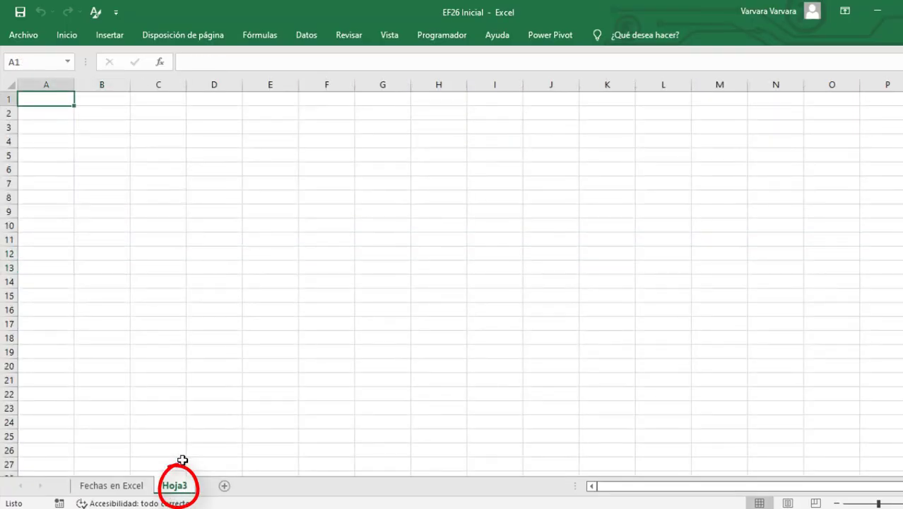
{"action": "double_click", "coordinate": [184, 484]}
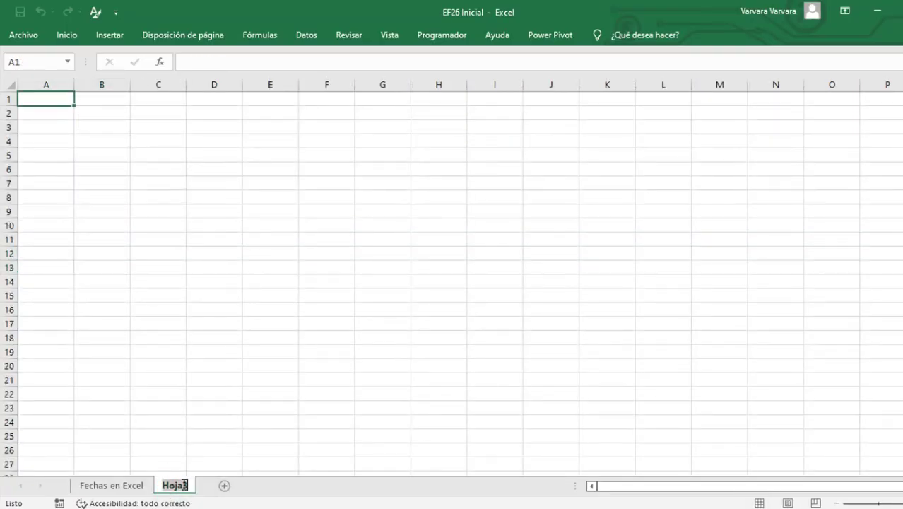
{"action": "type", "text": "Calendario"}
{"action": "left_click", "coordinate": [41, 99]}
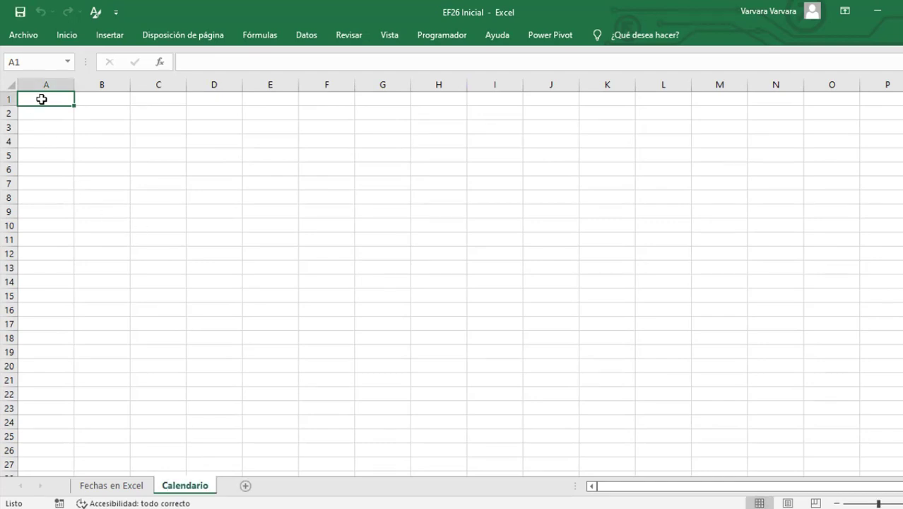
Type the header Fecha in A1 and the date 1/1/2023 in A2
{"action": "type", "text": "Fecha"}
{"action": "key", "text": "Return"}
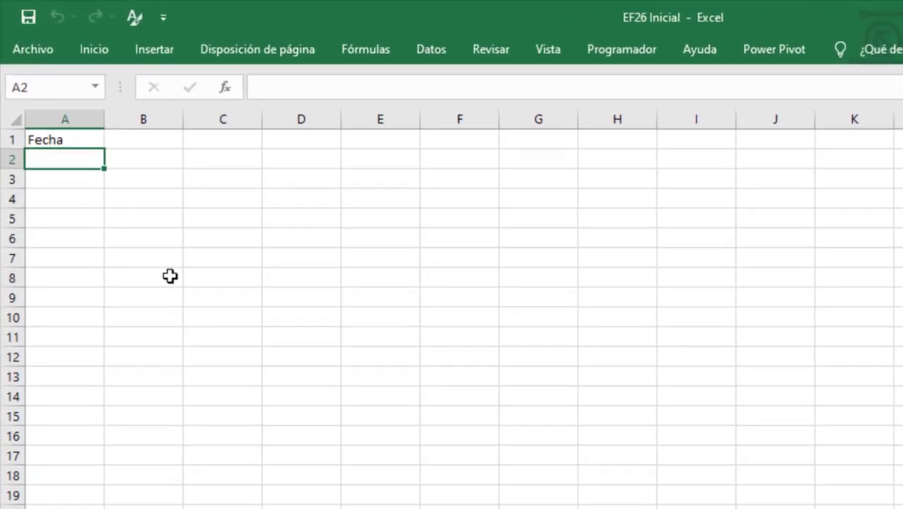
{"action": "type", "text": "1"}
{"action": "type", "text": "/1/202"}
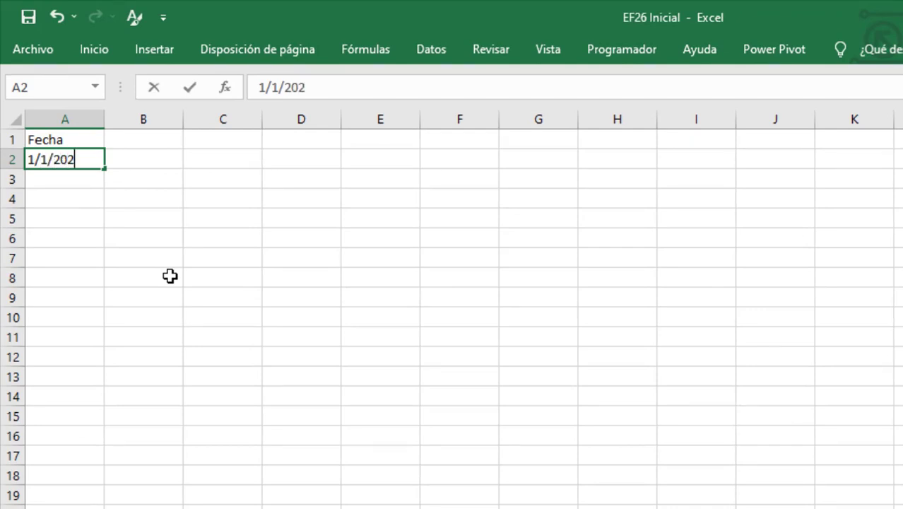
{"action": "type", "text": "3"}
{"action": "key", "text": "Return"}
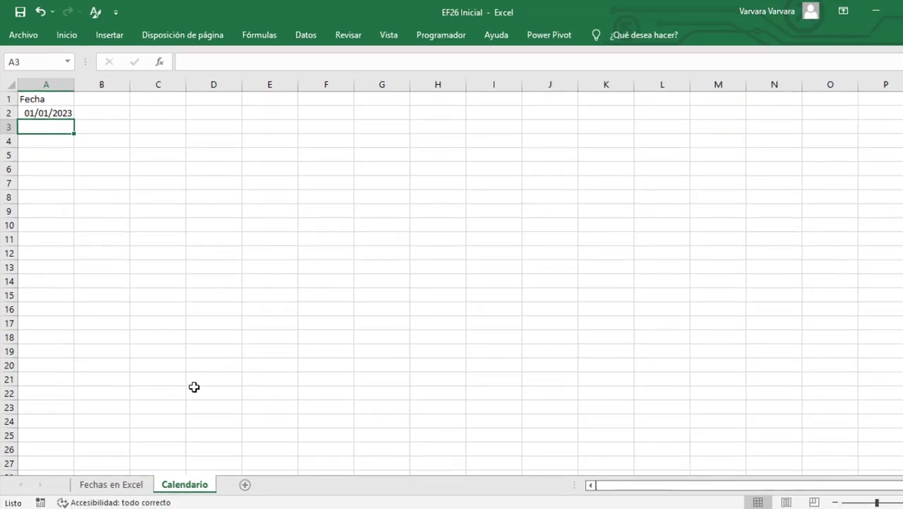
Add another worksheet and rename it Index
{"action": "left_click", "coordinate": [244, 484]}
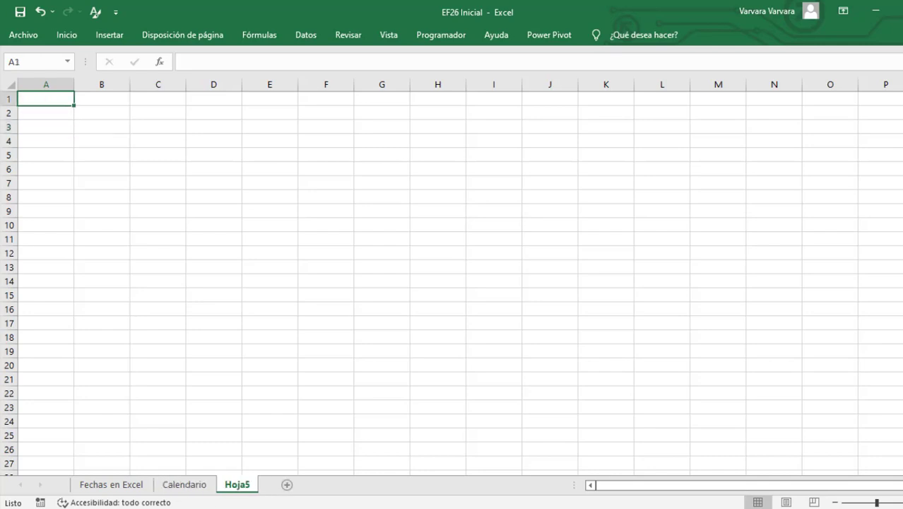
{"action": "double_click", "coordinate": [231, 484]}
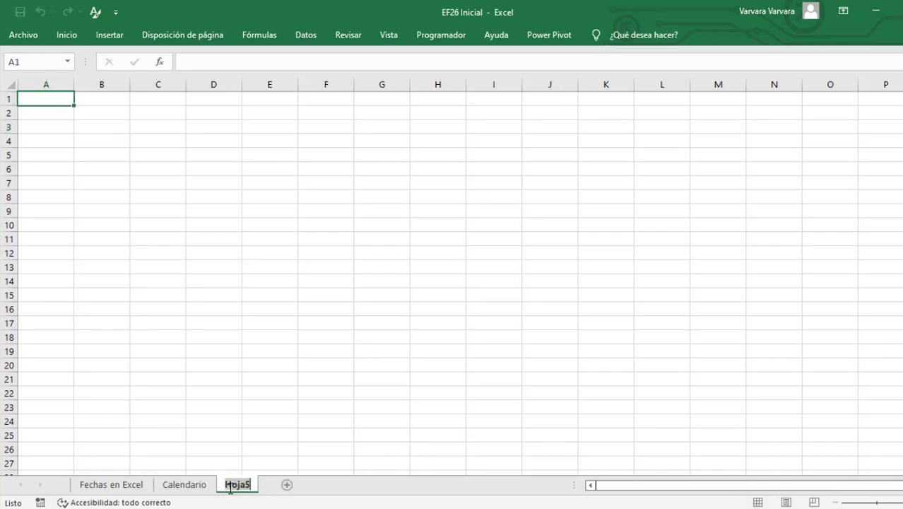
{"action": "type", "text": "Index"}
{"action": "left_click", "coordinate": [46, 99]}
Enter Fecha Inicio 01/01/2023 and Fecha Fin 31/12/2023 in Index, then return to Calendario
{"action": "type", "text": "F"}
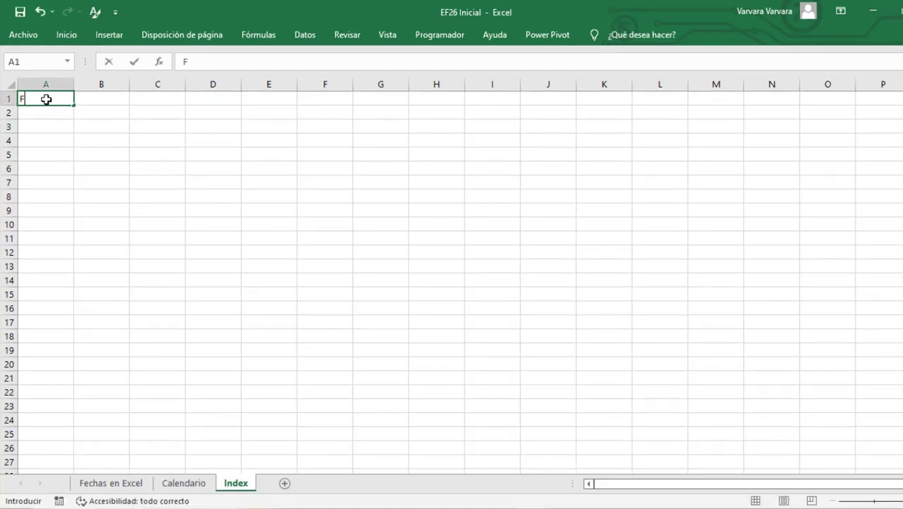
{"action": "type", "text": "echa Inicio"}
{"action": "key", "text": "Tab"}
{"action": "type", "text": "01"}
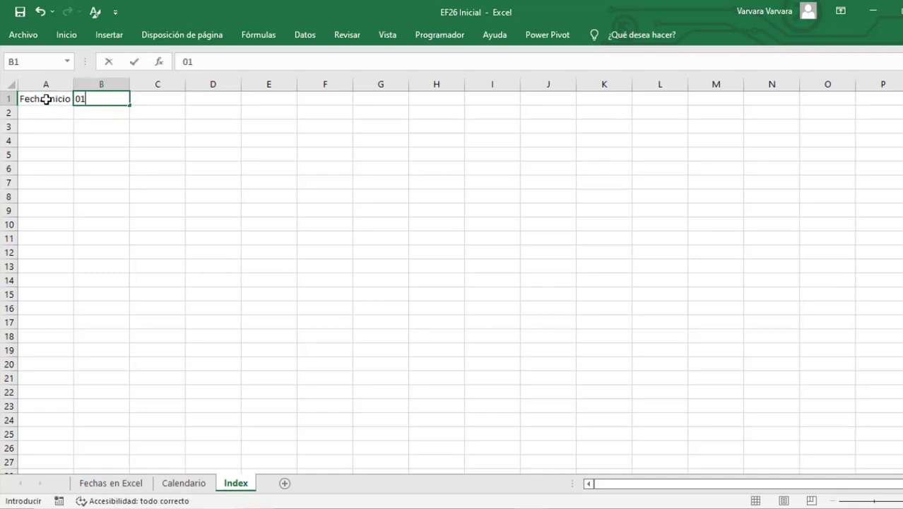
{"action": "type", "text": "/01"}
{"action": "type", "text": "/2023"}
{"action": "key", "text": "Return"}
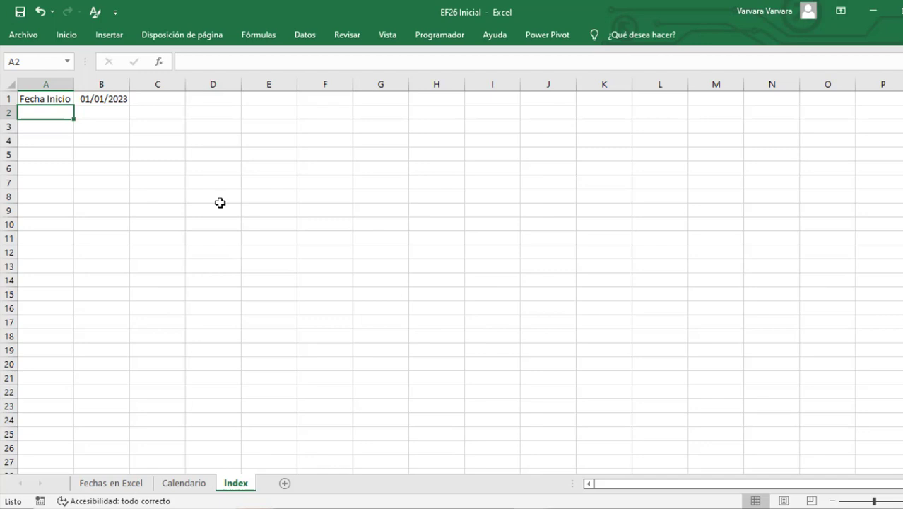
{"action": "type", "text": "Fecha Fin"}
{"action": "key", "text": "Tab"}
{"action": "type", "text": "31/"}
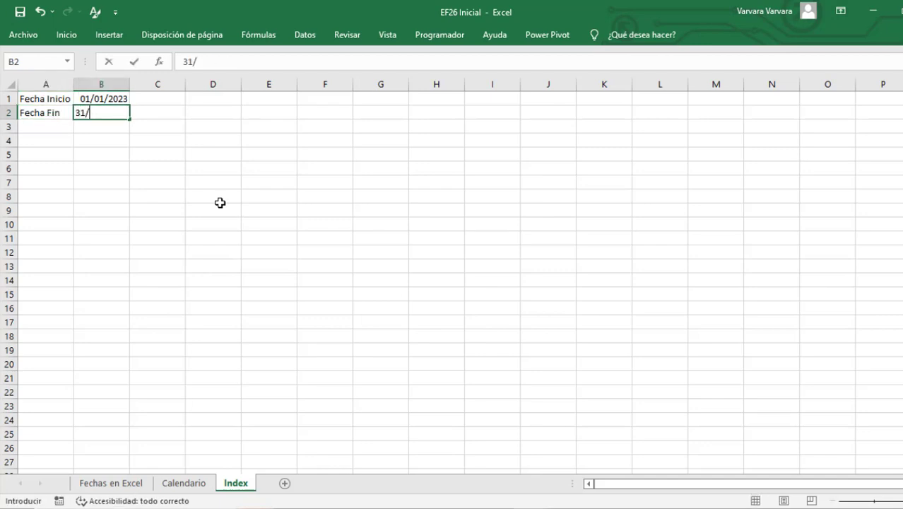
{"action": "type", "text": "12/2023"}
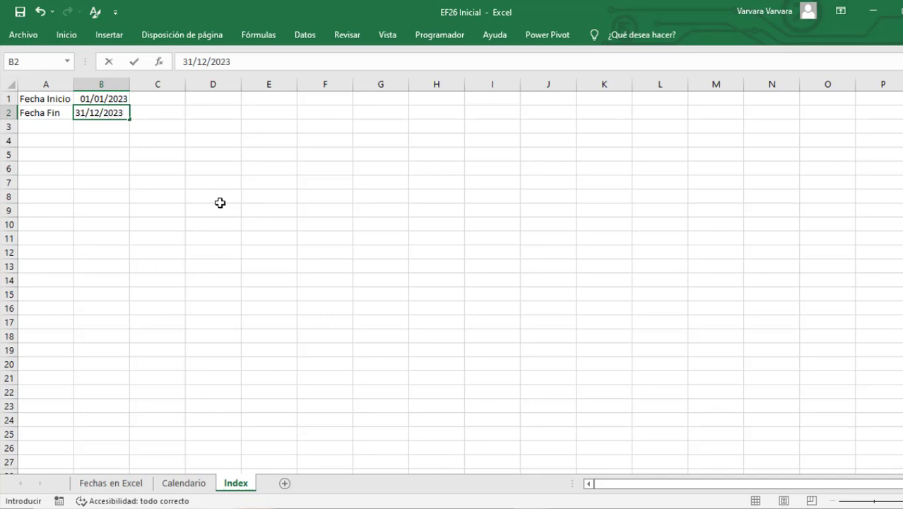
{"action": "key", "text": "Return"}
{"action": "left_click", "coordinate": [191, 482]}
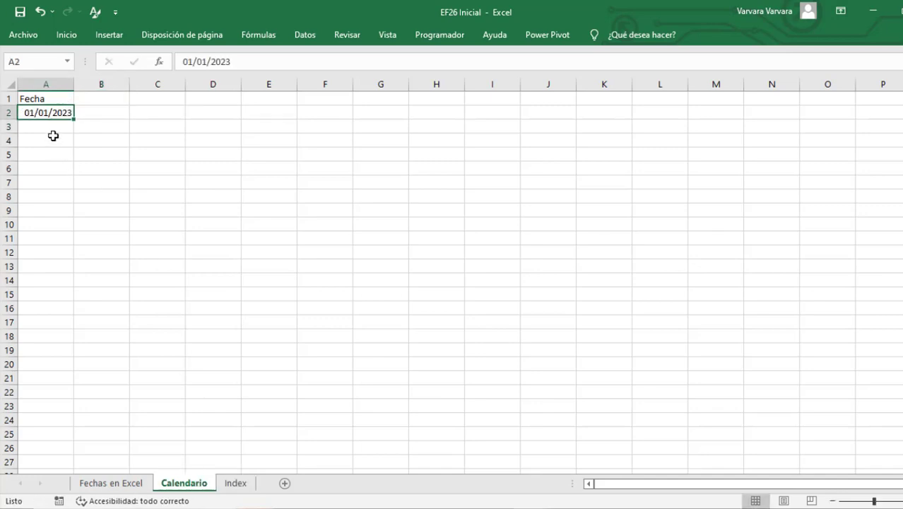
Link Calendario A2 to the start date in Index B1
{"action": "type", "text": "="}
{"action": "left_click", "coordinate": [235, 483]}
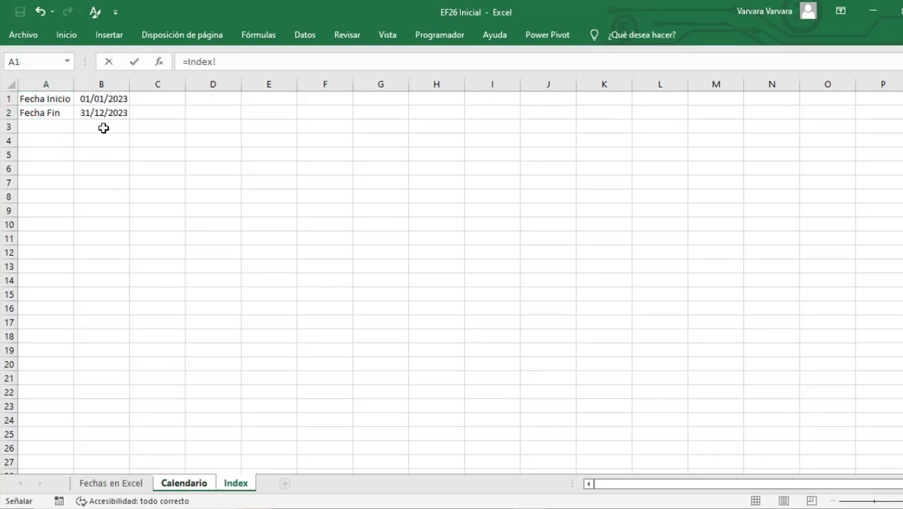
{"action": "left_click", "coordinate": [90, 99]}
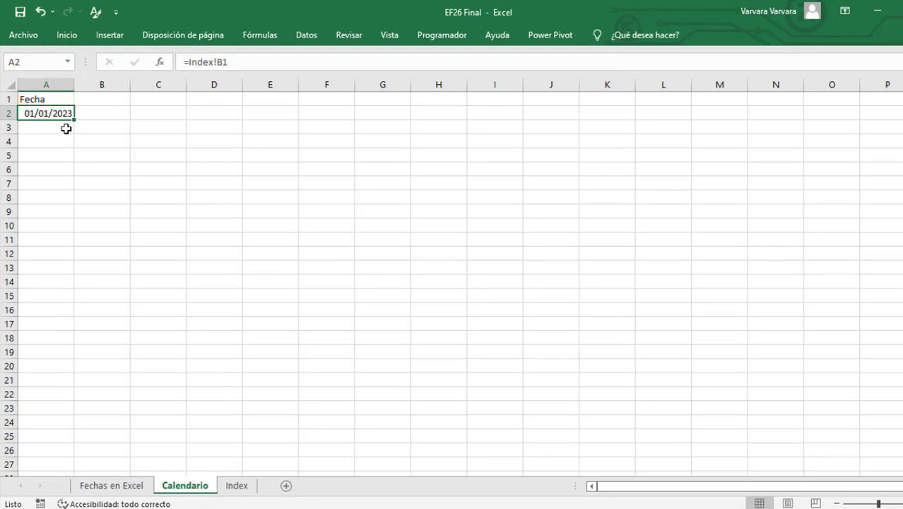
Enter =A2+1 in A3 to show 02/01/2023, and copy it
{"action": "left_click", "coordinate": [70, 128]}
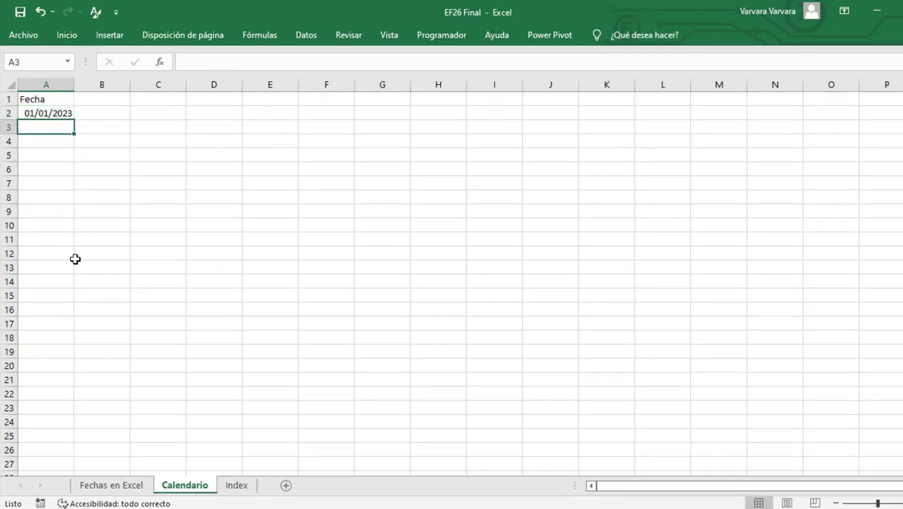
{"action": "type", "text": "="}
{"action": "left_click", "coordinate": [66, 110]}
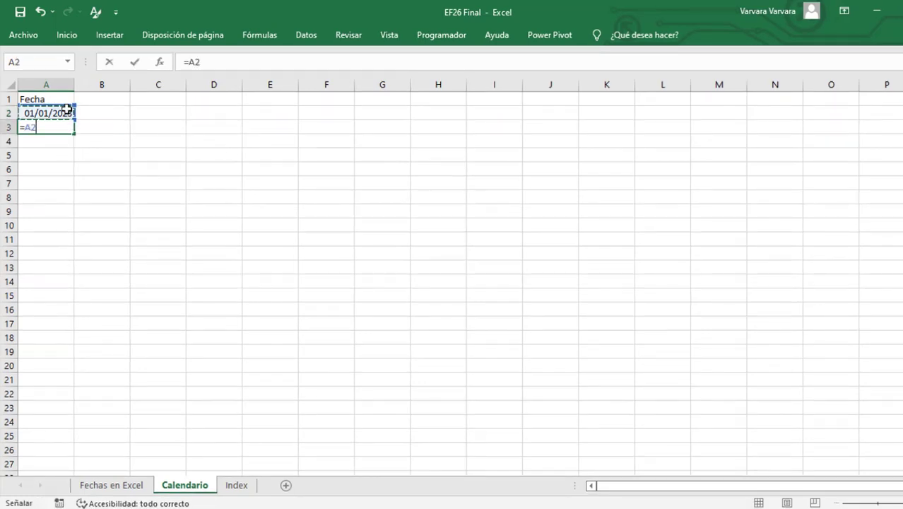
{"action": "type", "text": "+1"}
{"action": "key", "text": "ctrl+Return"}
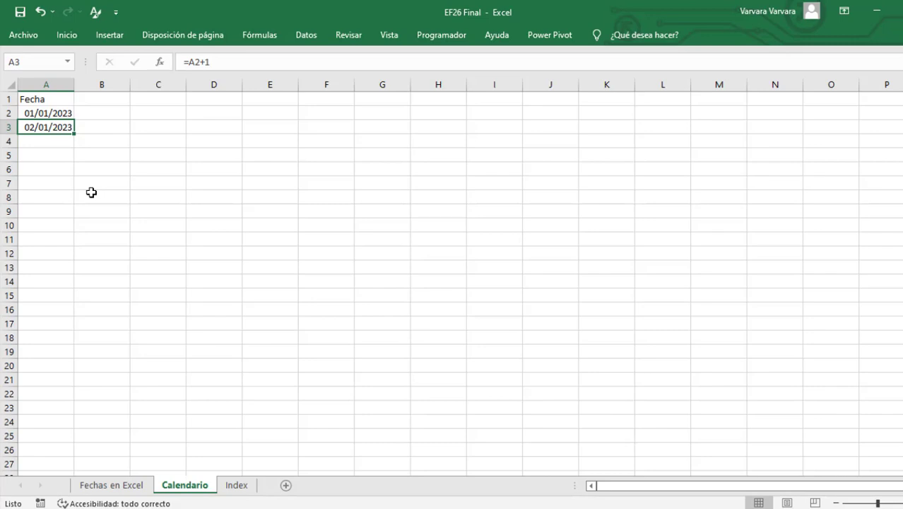
{"action": "key", "text": "ctrl+c"}
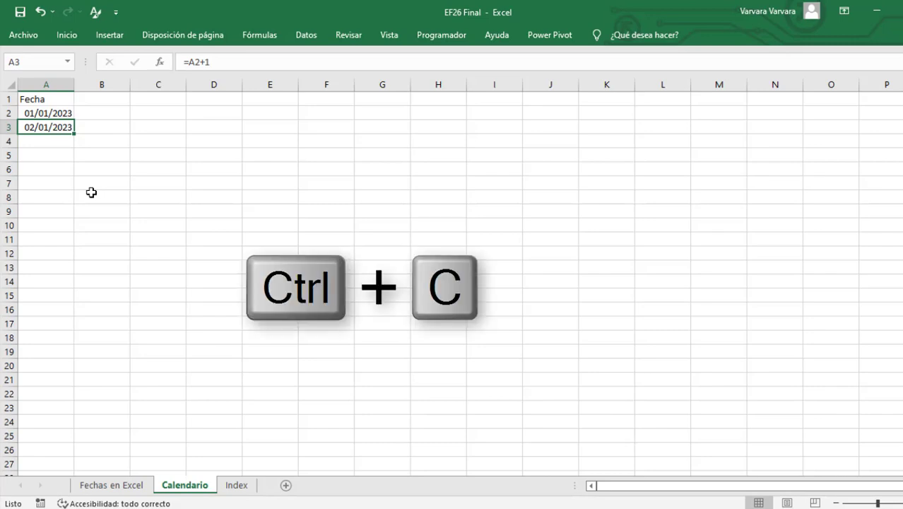
Go to A366, select column A up to the dates, and paste the next-day formula
{"action": "left_click", "coordinate": [66, 43]}
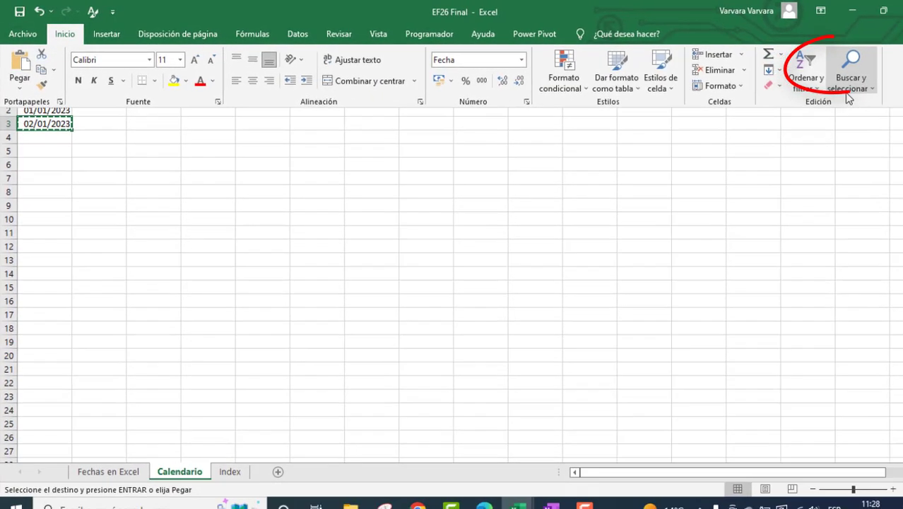
{"action": "left_click", "coordinate": [823, 92]}
{"action": "left_click", "coordinate": [820, 131]}
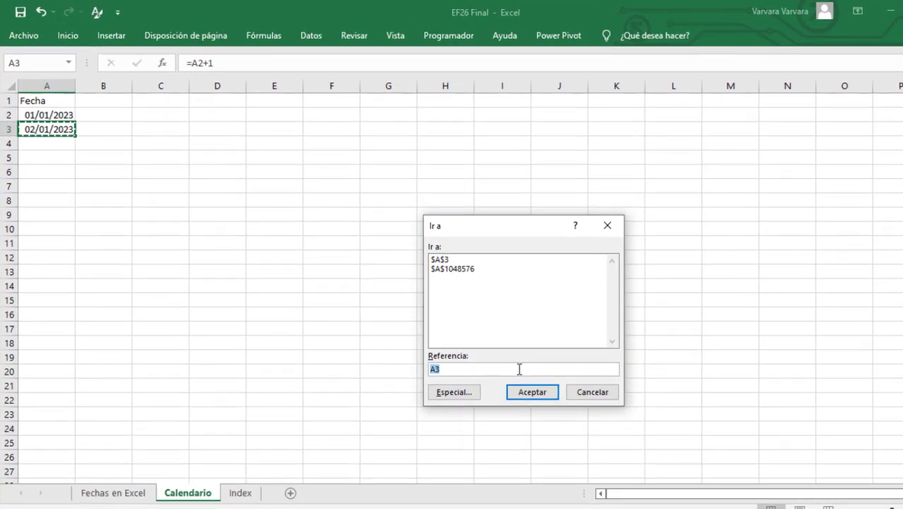
{"action": "type", "text": "A3"}
{"action": "left_click", "coordinate": [484, 344]}
{"action": "type", "text": "66"}
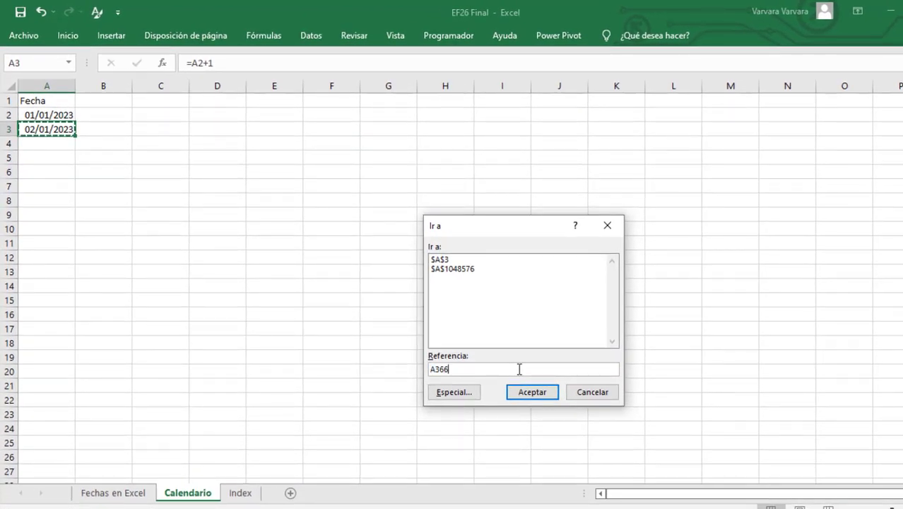
{"action": "key", "text": "Return"}
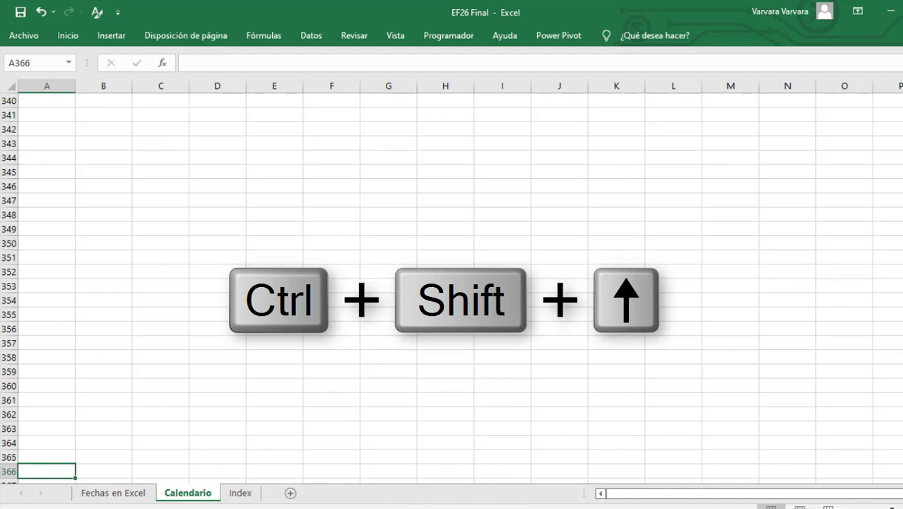
{"action": "key", "text": "ctrl+shift+Up"}
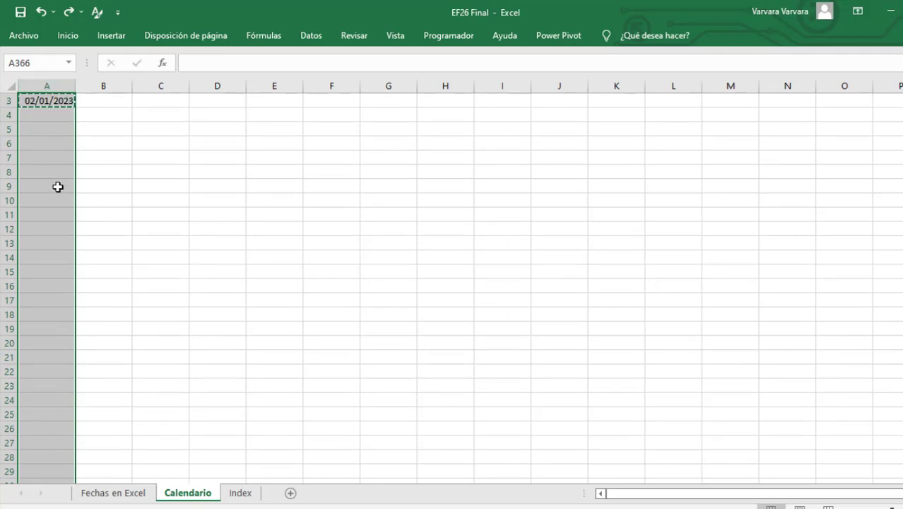
{"action": "key", "text": "ctrl+v"}
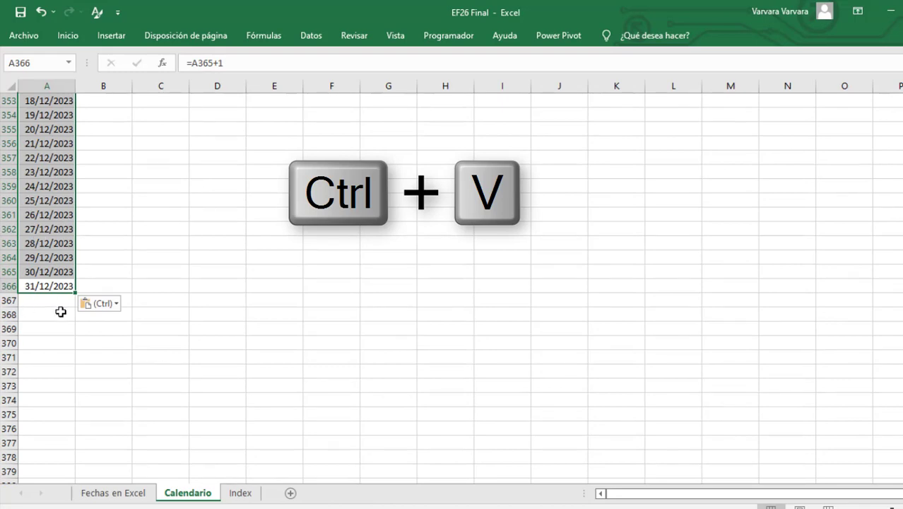
Verify column A ends at 31/12/2023 and compare it against the Index sheet
{"action": "key", "text": "ctrl+Home"}
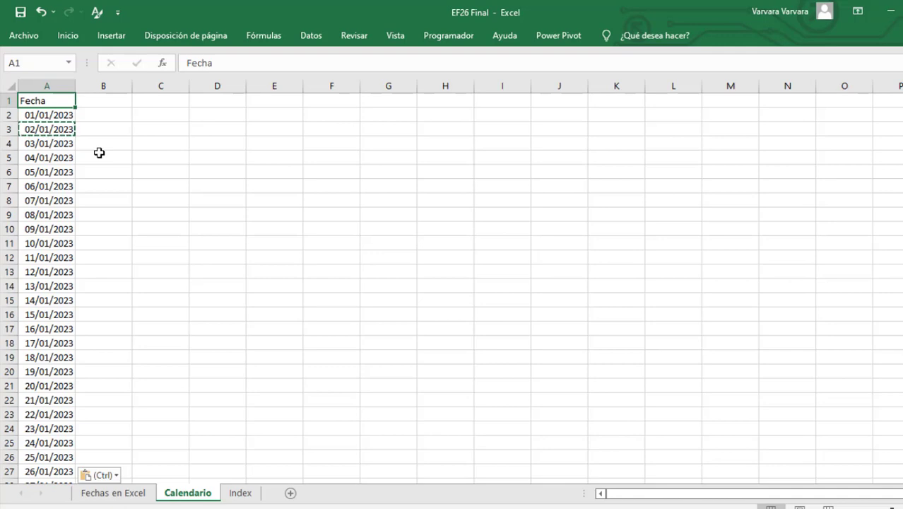
{"action": "key", "text": "ctrl+Down"}
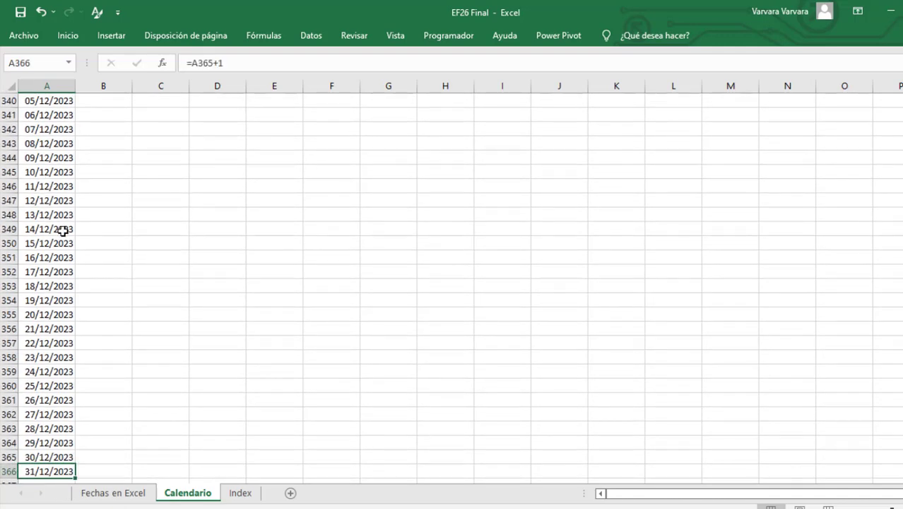
{"action": "key", "text": "ctrl+Up"}
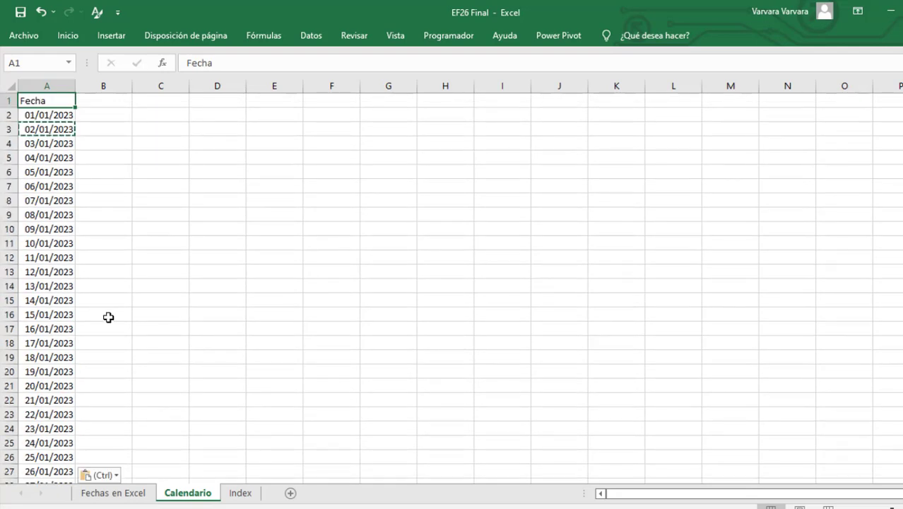
{"action": "left_click", "coordinate": [250, 493]}
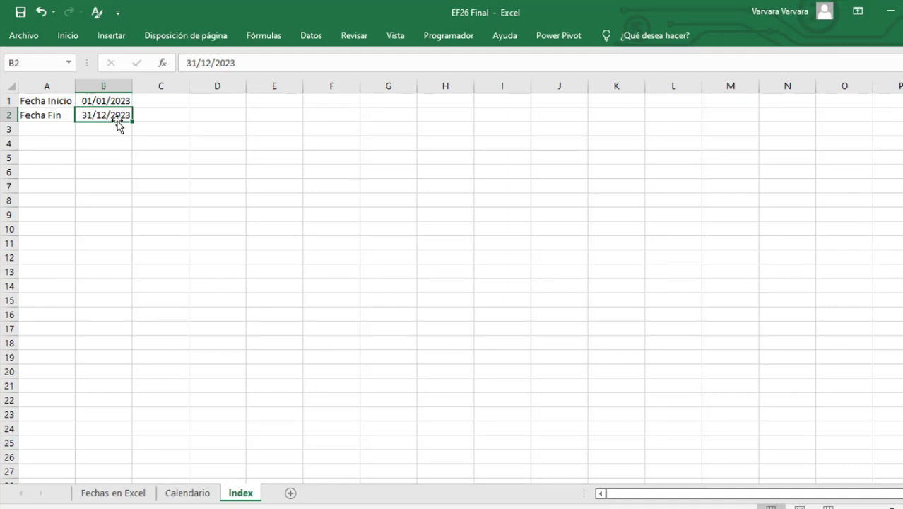
{"action": "left_click", "coordinate": [188, 493]}
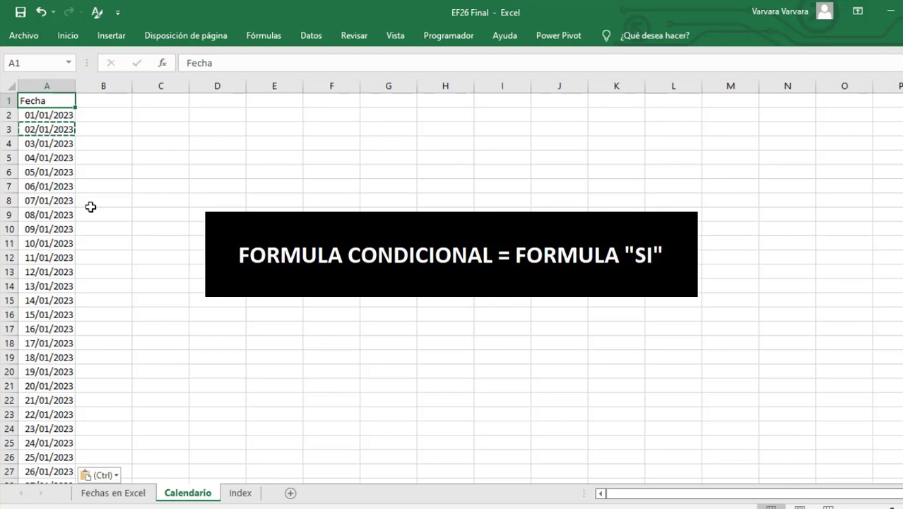
Undo the date fill down column A and select cell A2
{"action": "key", "text": "Escape"}
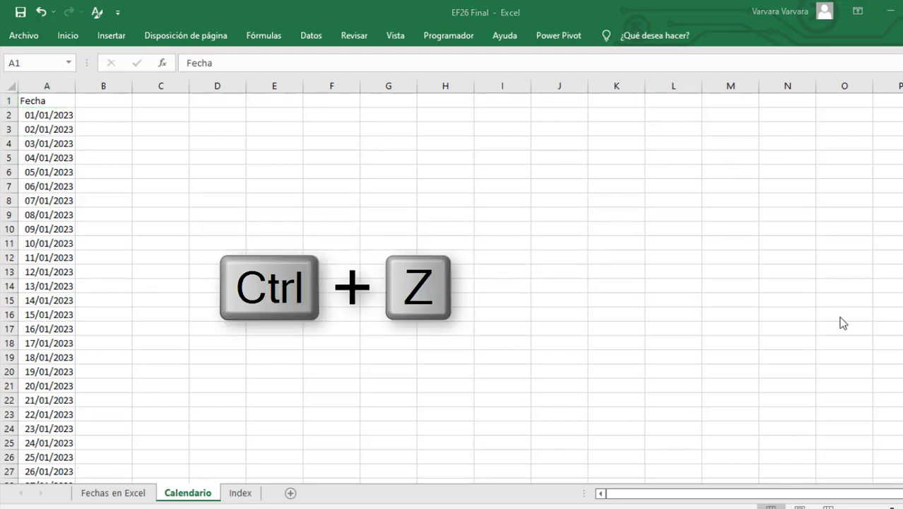
{"action": "key", "text": "ctrl+z"}
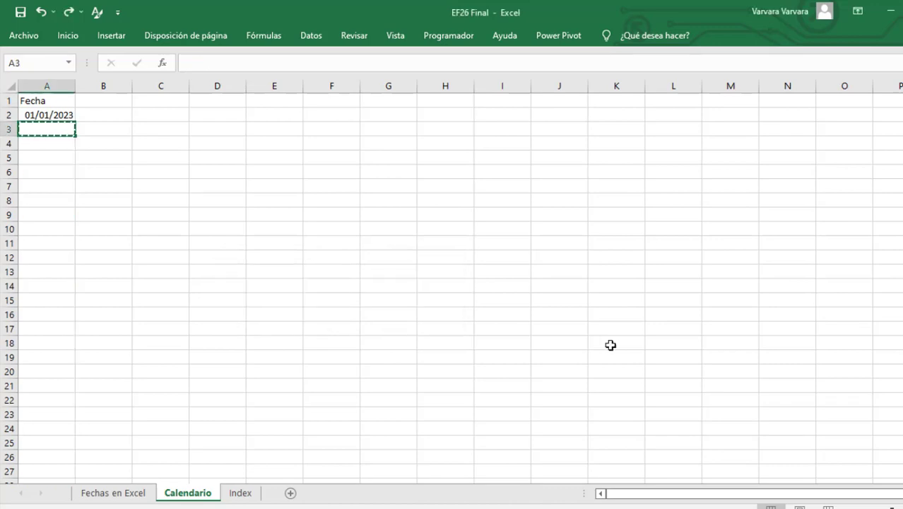
{"action": "left_click", "coordinate": [44, 115]}
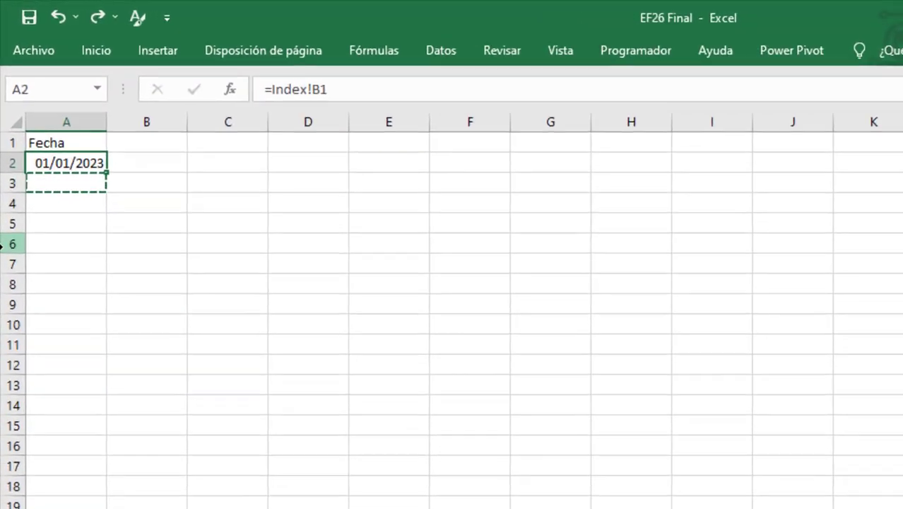
Enter =SI(Index!B1<=Index!B2;Index!B1;"") in A2 so it shows the start date
{"action": "type", "text": "=si"}
{"action": "key", "text": "Tab"}
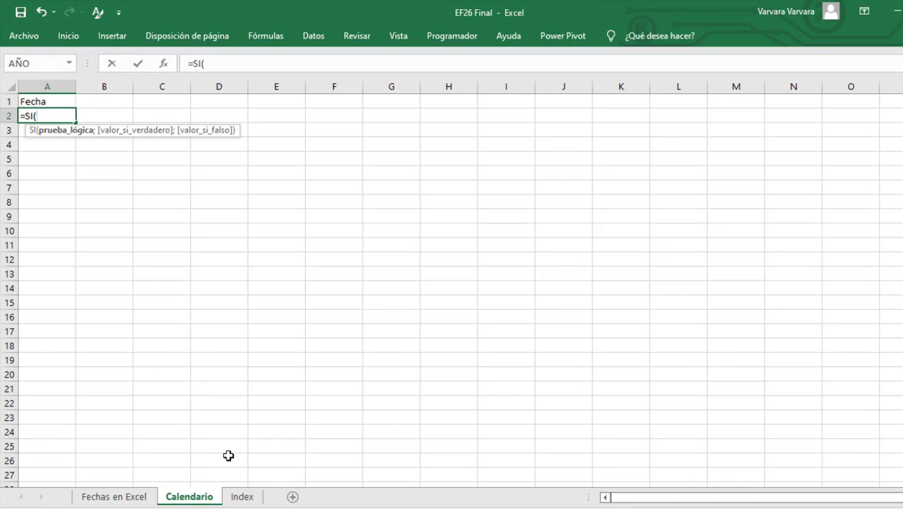
{"action": "left_click", "coordinate": [244, 498]}
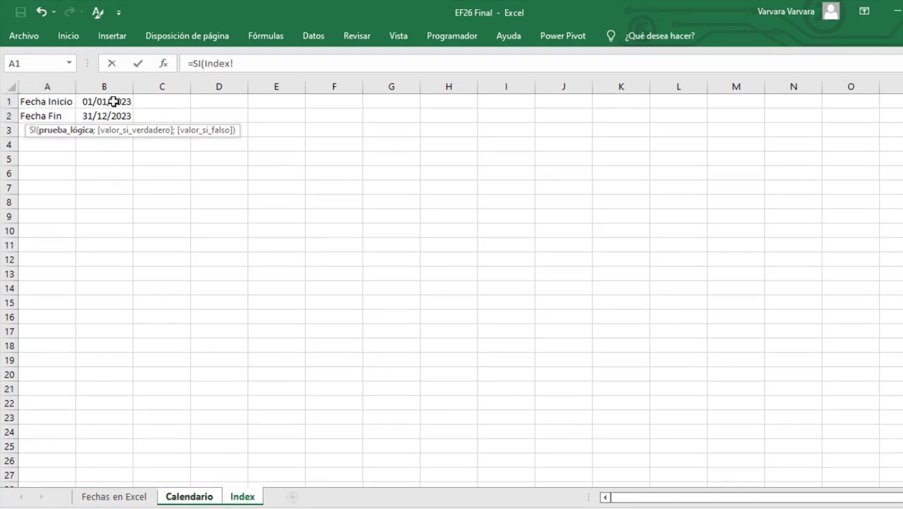
{"action": "left_click", "coordinate": [113, 101]}
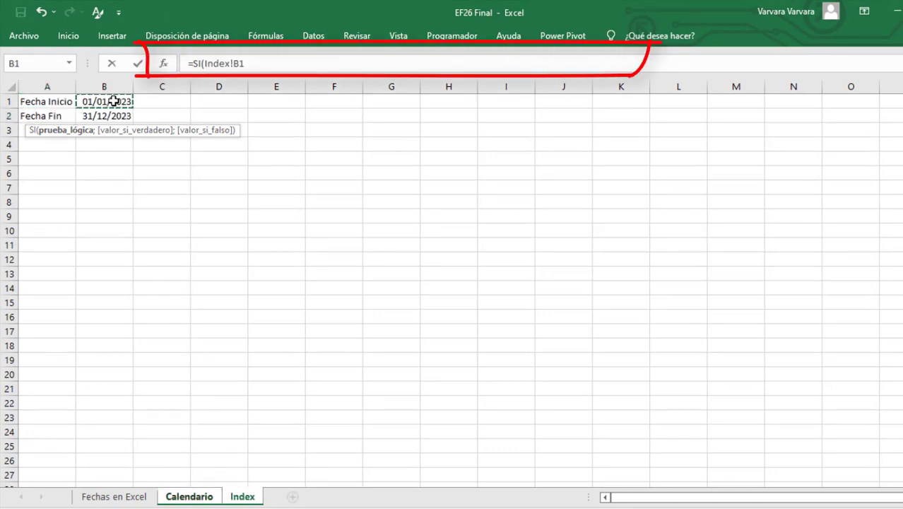
{"action": "type", "text": ">"}
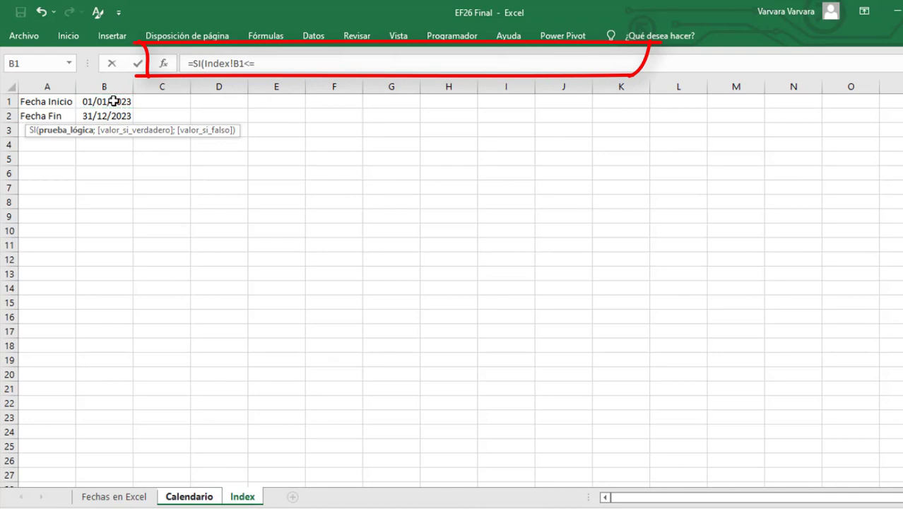
{"action": "left_click", "coordinate": [108, 116]}
{"action": "type", "text": ";"}
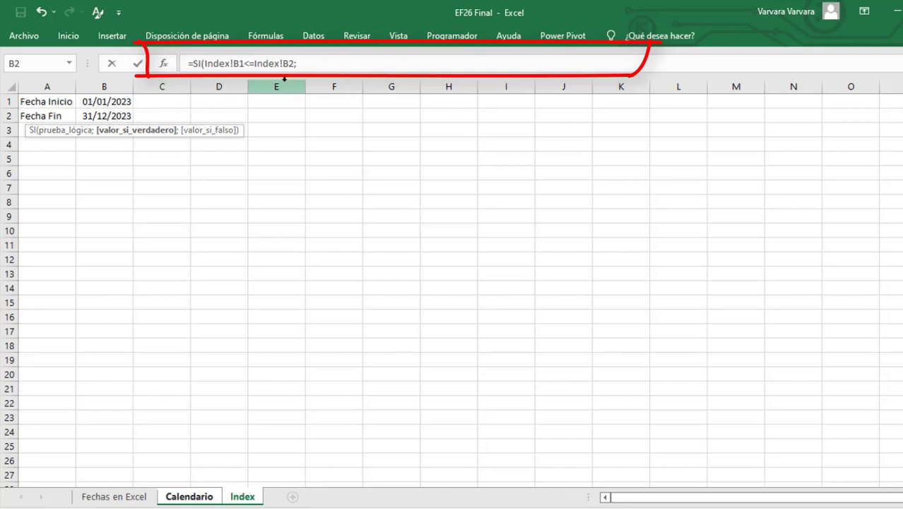
{"action": "left_click", "coordinate": [315, 65]}
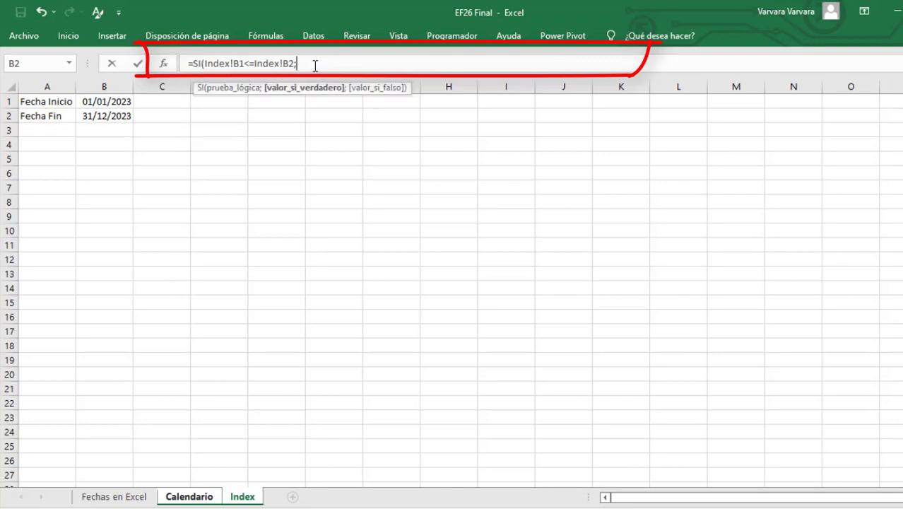
{"action": "left_click", "coordinate": [111, 105]}
{"action": "type", "text": ";"}
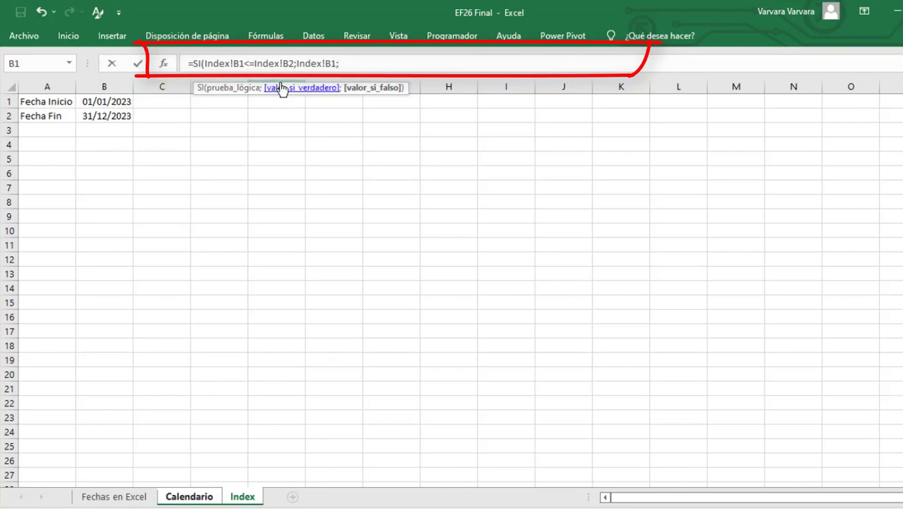
{"action": "type", "text": "\""}
{"action": "key", "text": "BackSpace"}
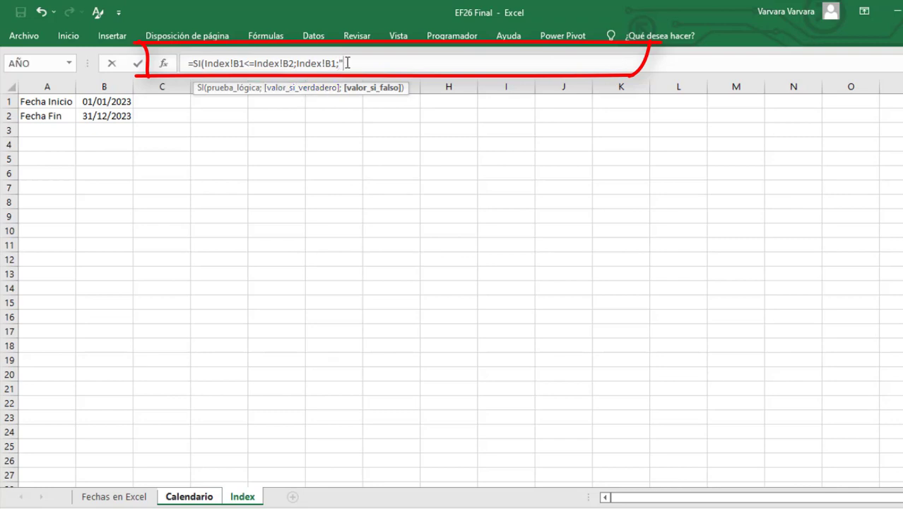
{"action": "type", "text": ")"}
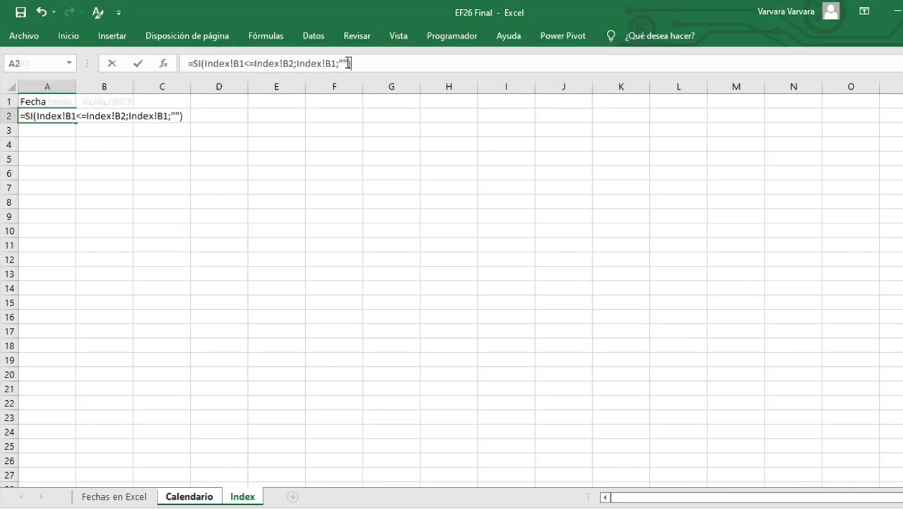
{"action": "key", "text": "ctrl+Return"}
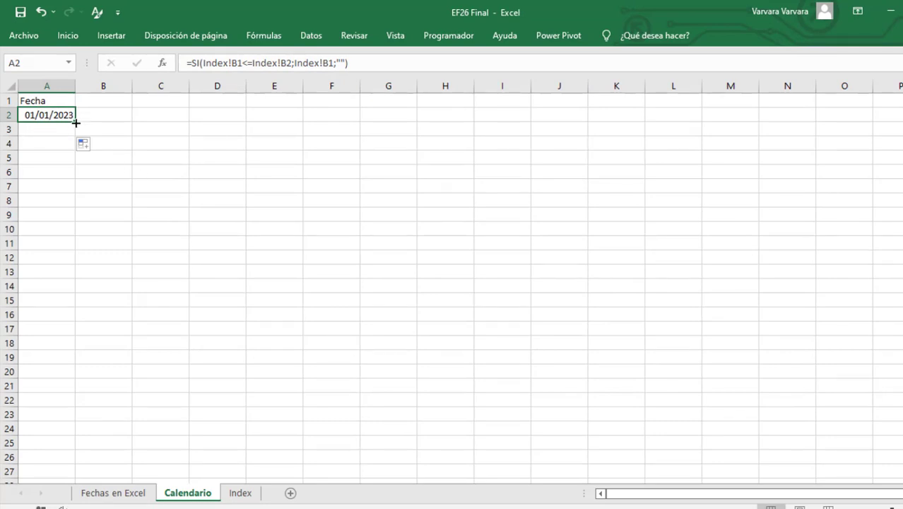
Fill A2's formula into A3 and compare the Index!B1 and Index!B2 references in A2
{"action": "left_click_drag", "start_coordinate": [75, 123], "coordinate": [74, 132]}
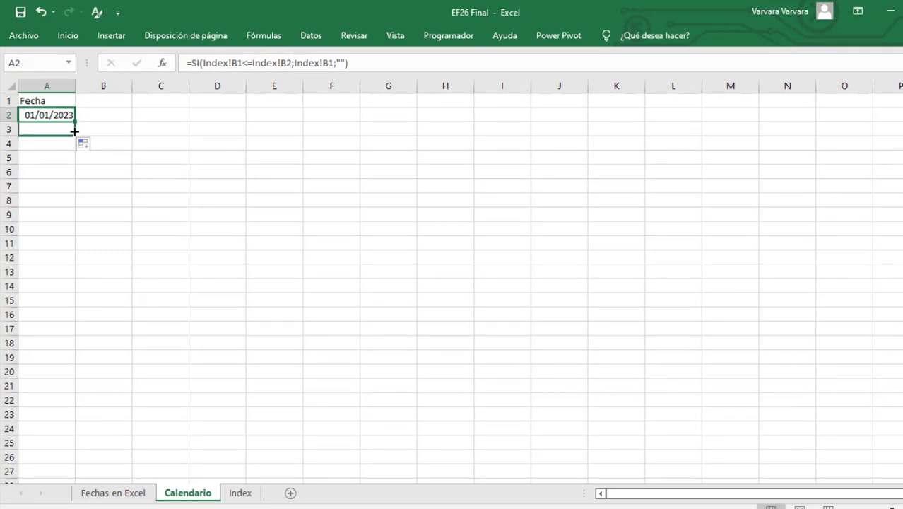
{"action": "left_click", "coordinate": [52, 130]}
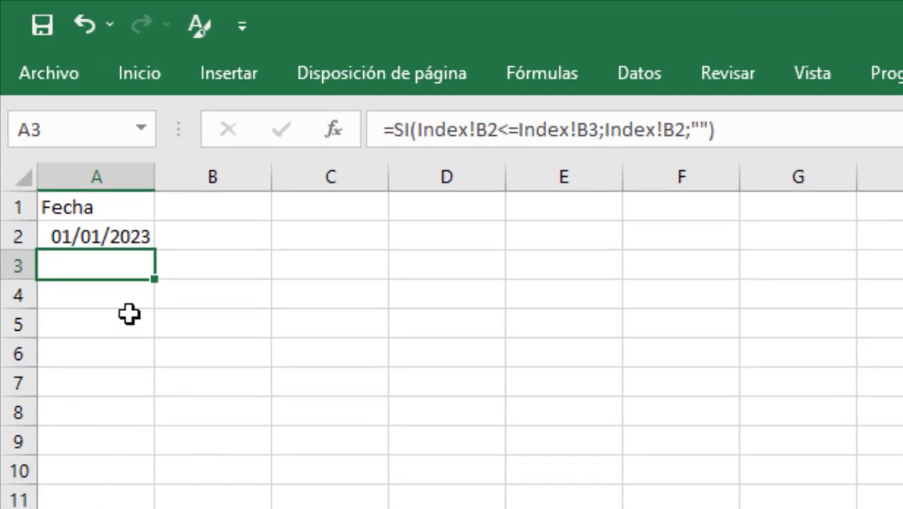
{"action": "left_click", "coordinate": [97, 236]}
{"action": "left_click_drag", "start_coordinate": [419, 133], "coordinate": [499, 131]}
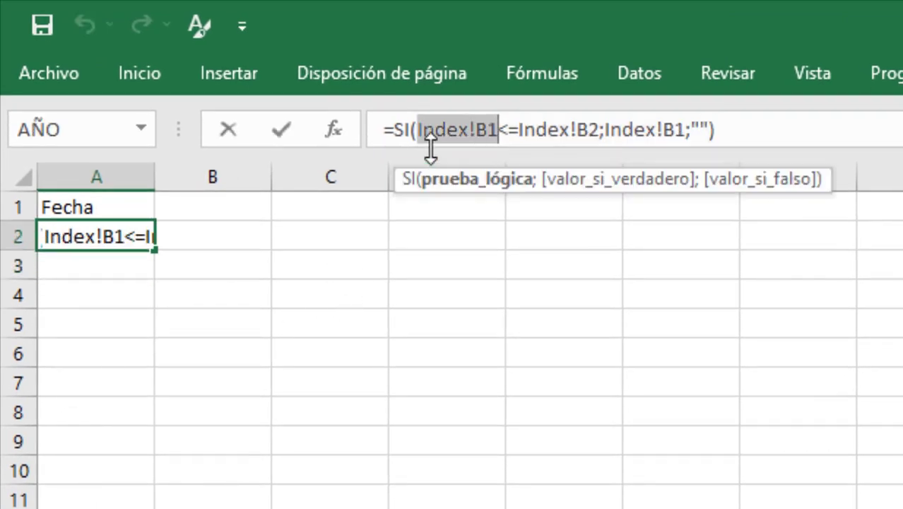
{"action": "left_click", "coordinate": [520, 132]}
{"action": "left_click_drag", "start_coordinate": [520, 132], "coordinate": [599, 131]}
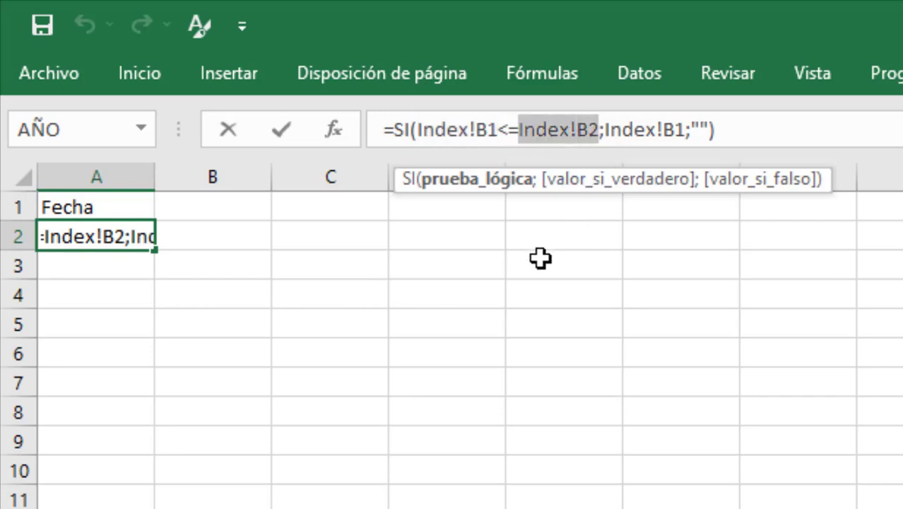
{"action": "key", "text": "Return"}
Check A3's shifted Index!B2/B3 references, then refill A2 into A3
{"action": "mouse_move", "coordinate": [420, 131]}
{"action": "left_mouse_down"}
{"action": "mouse_move", "coordinate": [487, 149]}
{"action": "mouse_move", "coordinate": [500, 131]}
{"action": "mouse_move", "coordinate": [556, 141]}
{"action": "mouse_move", "coordinate": [599, 132]}
{"action": "left_mouse_up"}
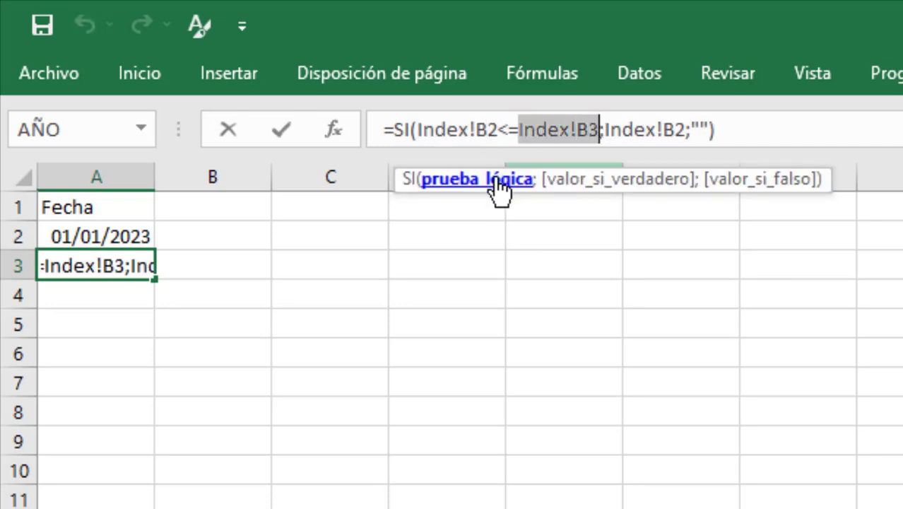
{"action": "key", "text": "Return"}
{"action": "left_click", "coordinate": [122, 238]}
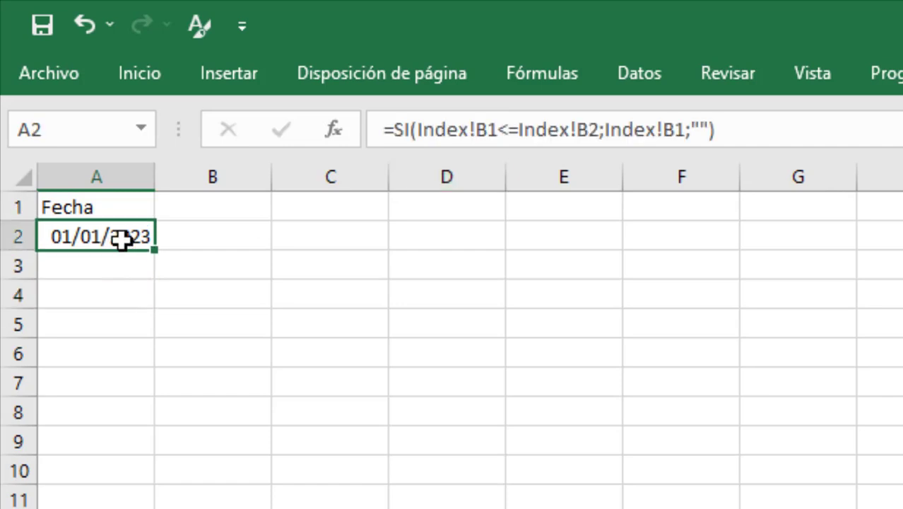
{"action": "left_click_drag", "start_coordinate": [155, 251], "coordinate": [153, 278]}
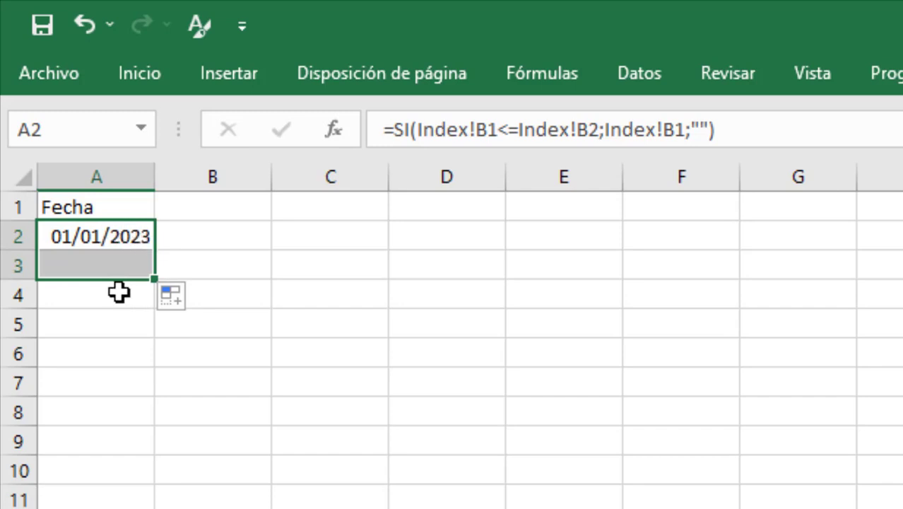
{"action": "left_click", "coordinate": [98, 236]}
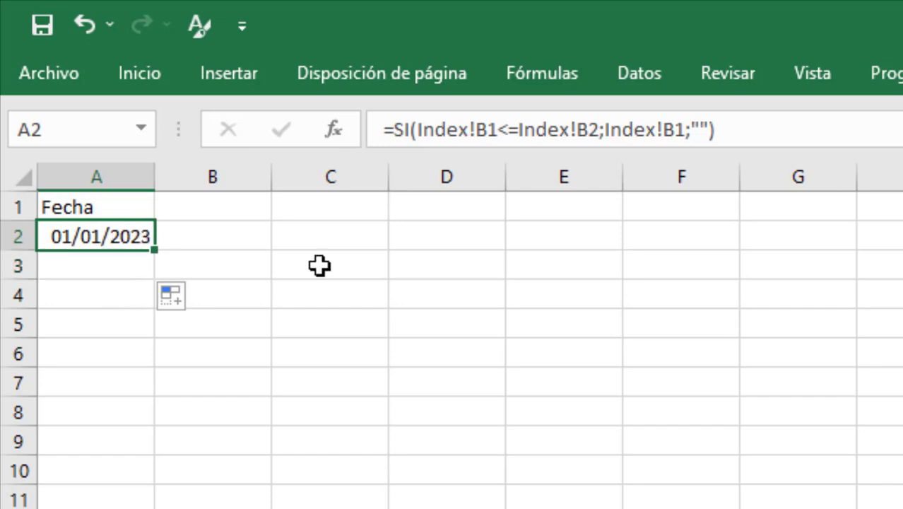
Make A2's Index!B1 and Index!B2 references absolute ($B$1, $B$2) with F4
{"action": "left_click", "coordinate": [497, 129]}
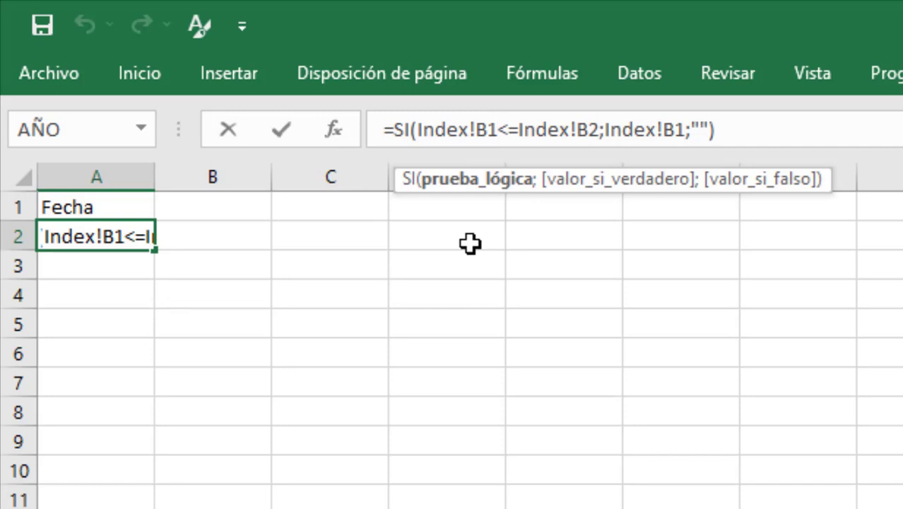
{"action": "left_click", "coordinate": [476, 129]}
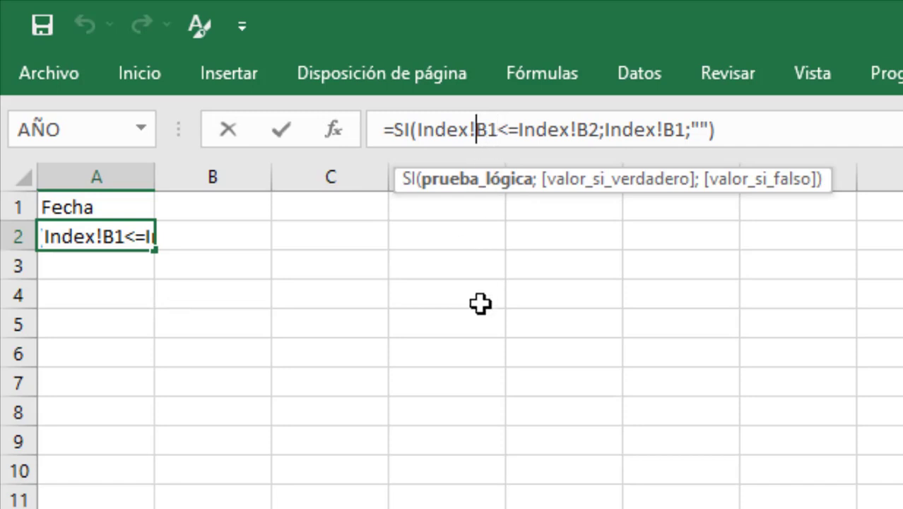
{"action": "key", "text": "F4"}
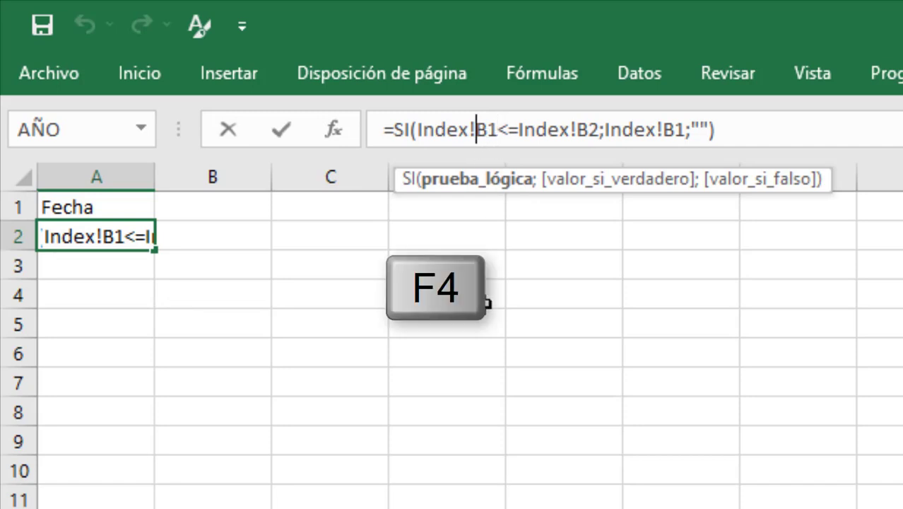
{"action": "left_click", "coordinate": [610, 129]}
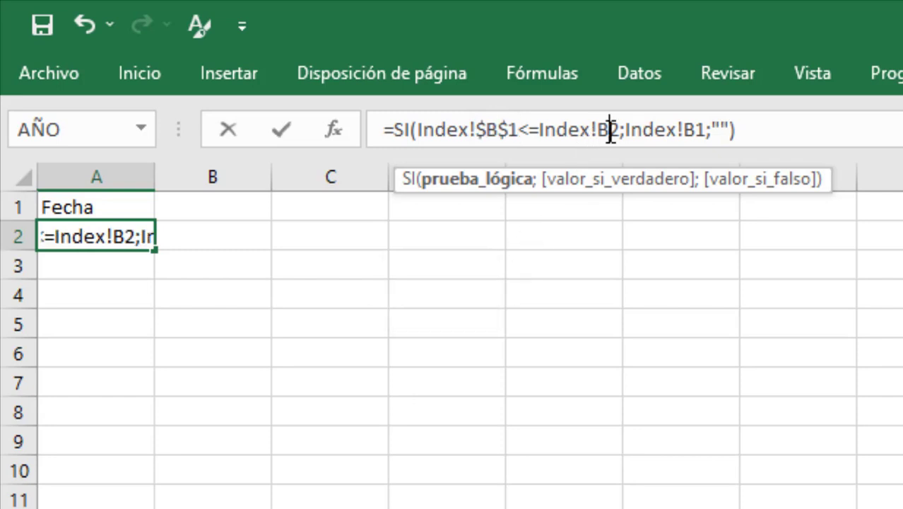
{"action": "key", "text": "F4"}
{"action": "left_click", "coordinate": [720, 129]}
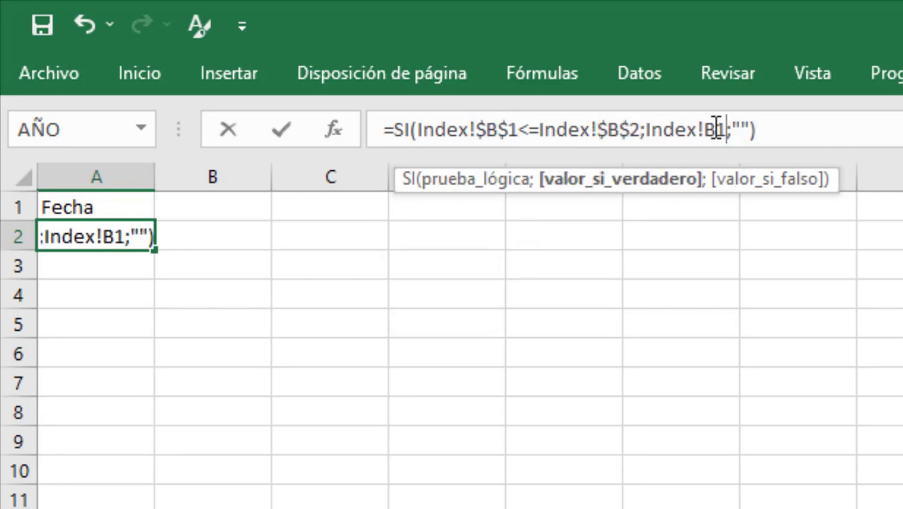
{"action": "key", "text": "F4"}
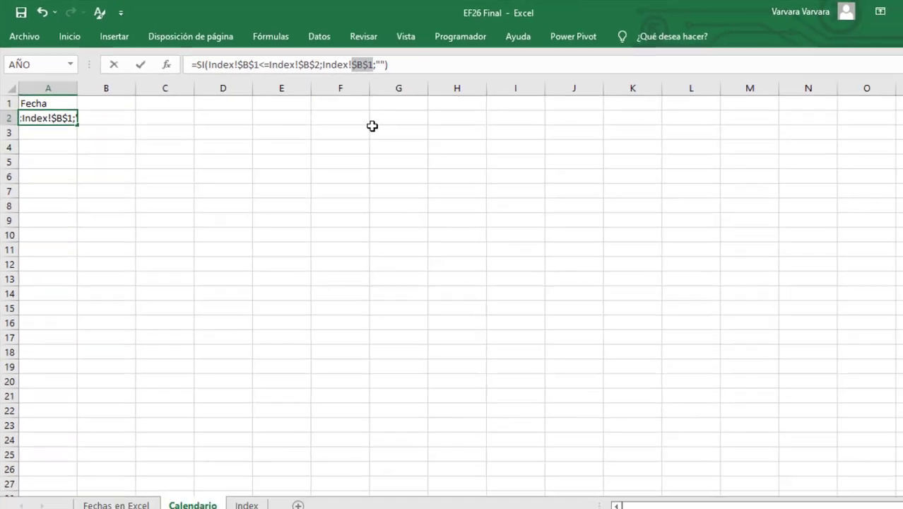
{"action": "key", "text": "ctrl+Return"}
Name the Index start date cell B1 Fecha_Inicio via the Name Box
{"action": "left_click", "coordinate": [242, 495]}
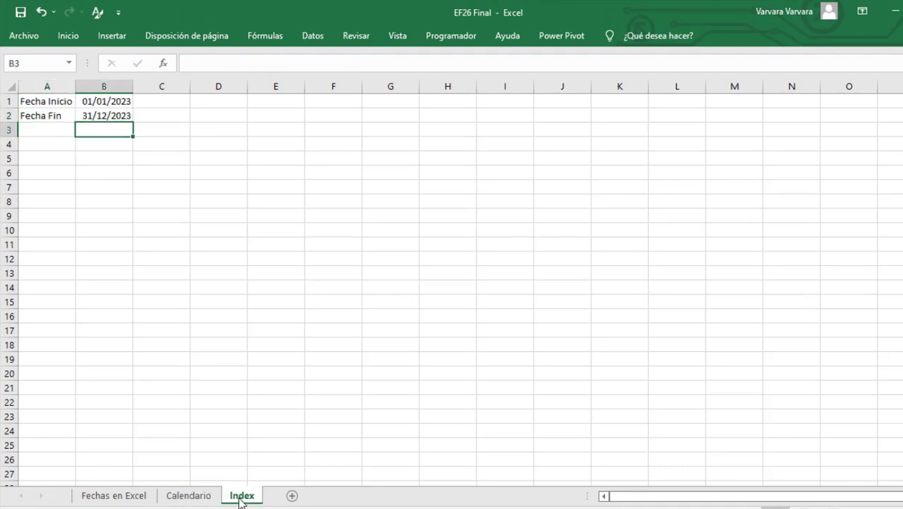
{"action": "left_click", "coordinate": [104, 103]}
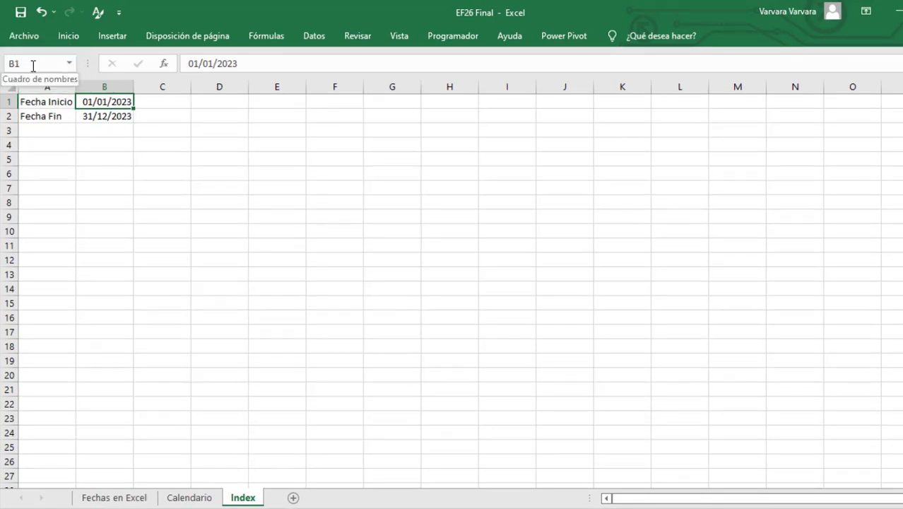
{"action": "left_click", "coordinate": [30, 63]}
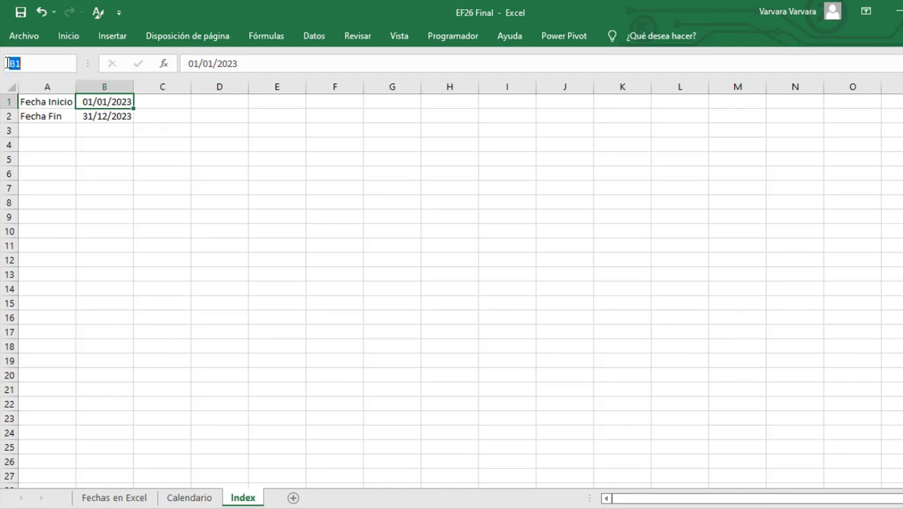
{"action": "type", "text": "Fecha"}
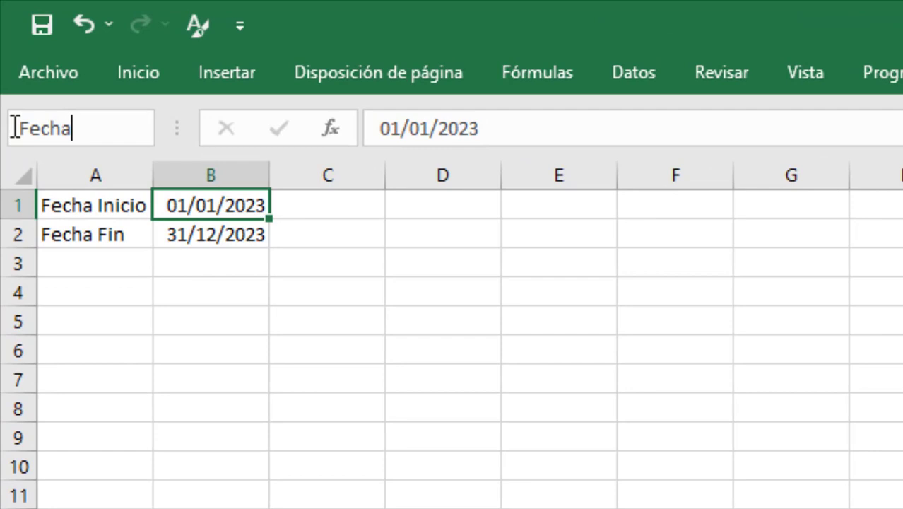
{"action": "type", "text": "_Inicio"}
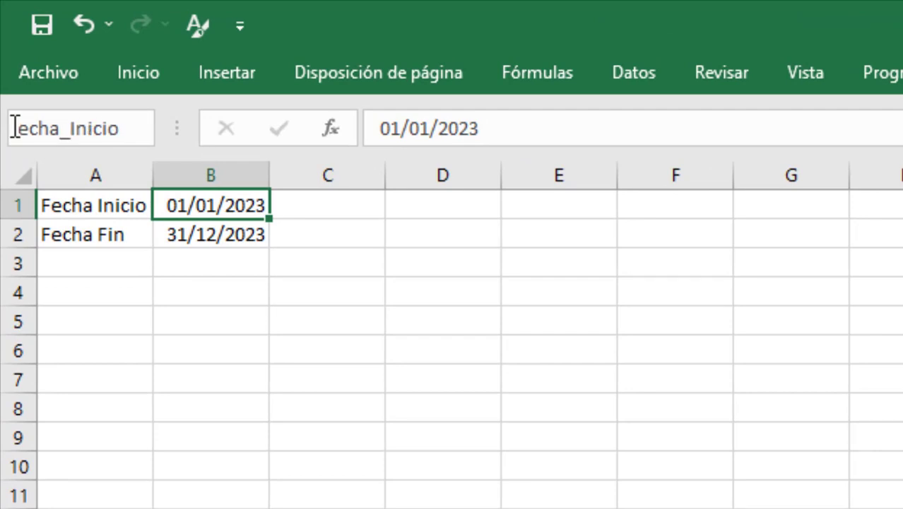
{"action": "key", "text": "Return"}
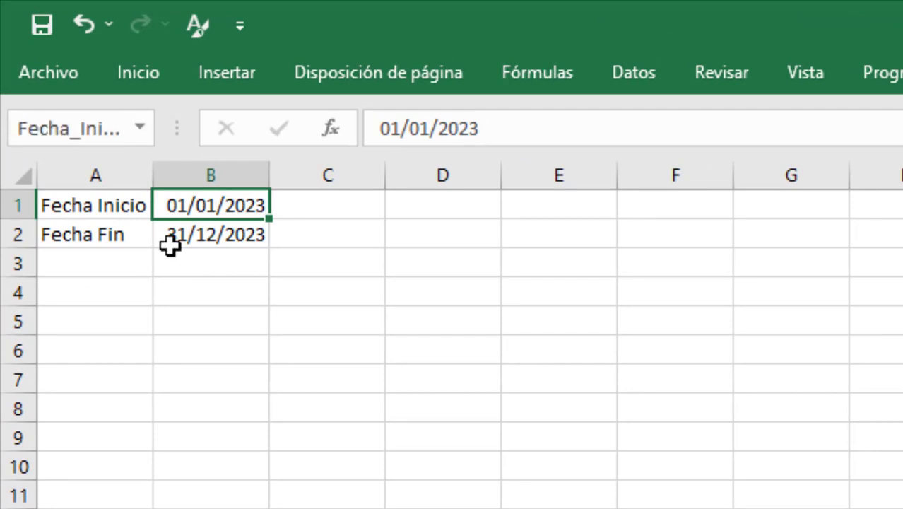
Name the end date cell B2 Fecha_Fin and verify both names
{"action": "left_click", "coordinate": [217, 238]}
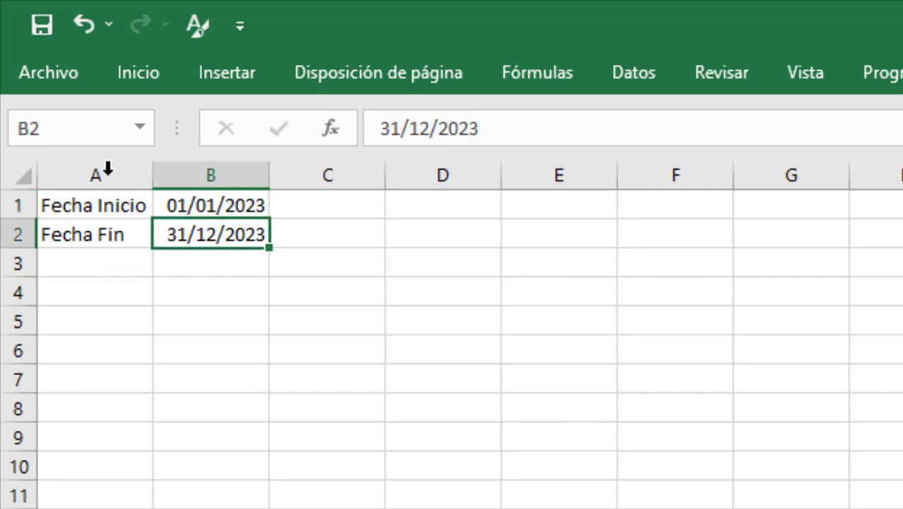
{"action": "left_click", "coordinate": [84, 127]}
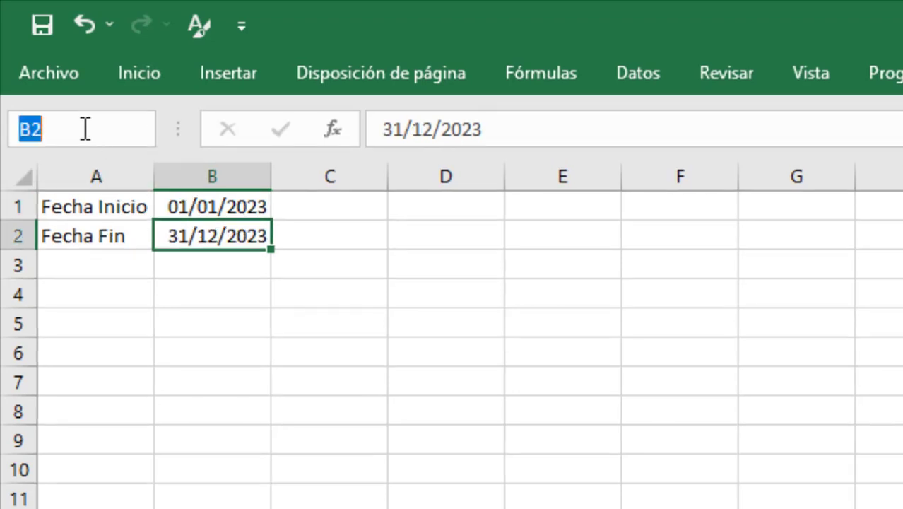
{"action": "type", "text": "Fecha_Fin"}
{"action": "key", "text": "Return"}
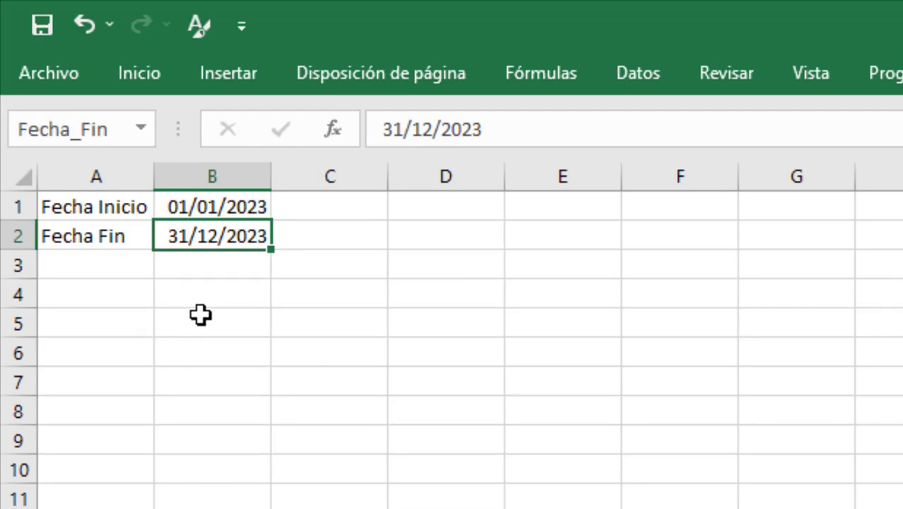
{"action": "left_click", "coordinate": [212, 289]}
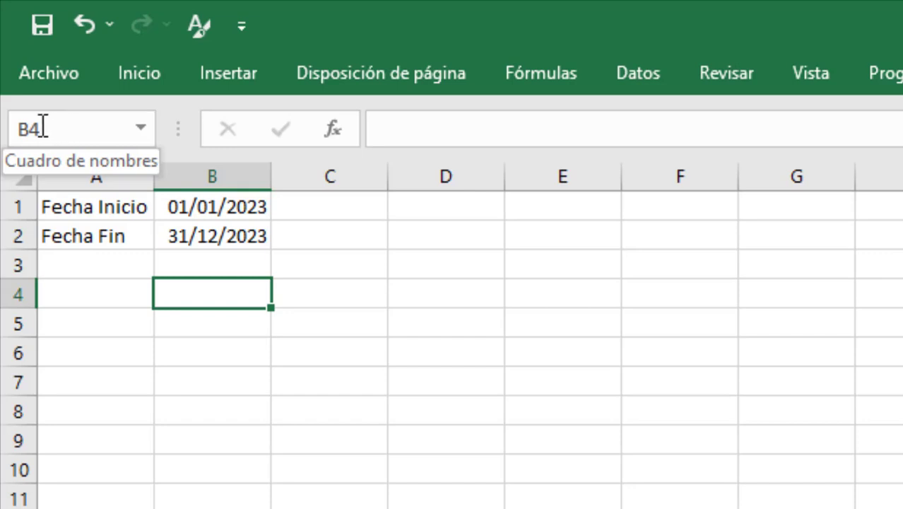
{"action": "left_click", "coordinate": [214, 207]}
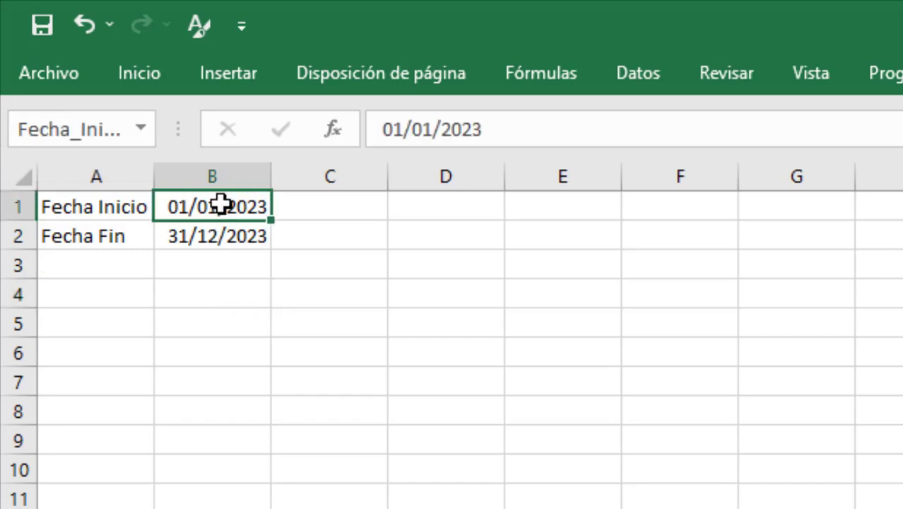
{"action": "left_click", "coordinate": [217, 235]}
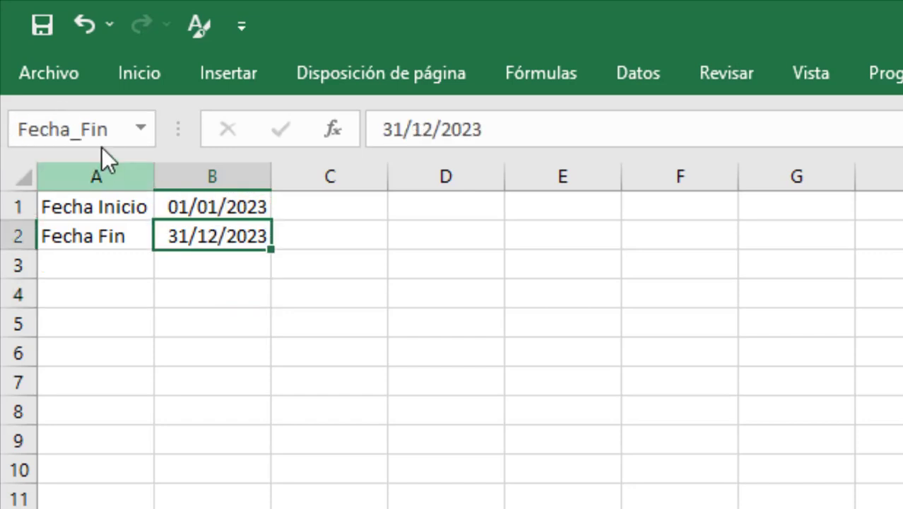
{"action": "left_click", "coordinate": [239, 202]}
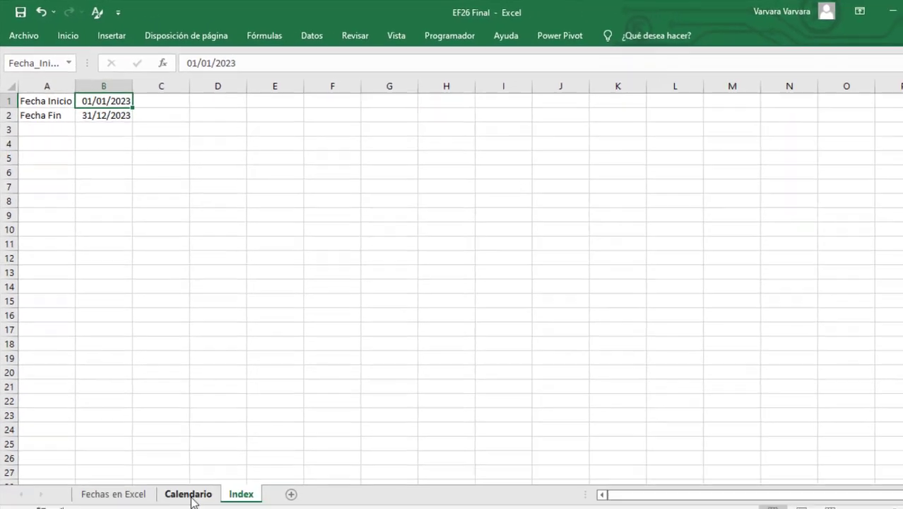
Rewrite A2's SI condition as Fecha_Inicio<=Fecha_Fin, replacing the Index references
{"action": "left_click", "coordinate": [188, 491]}
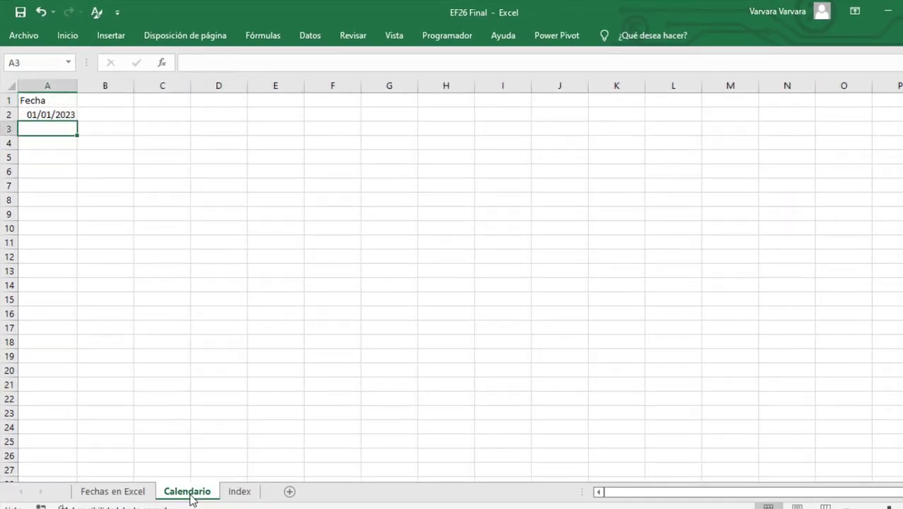
{"action": "left_click", "coordinate": [63, 114]}
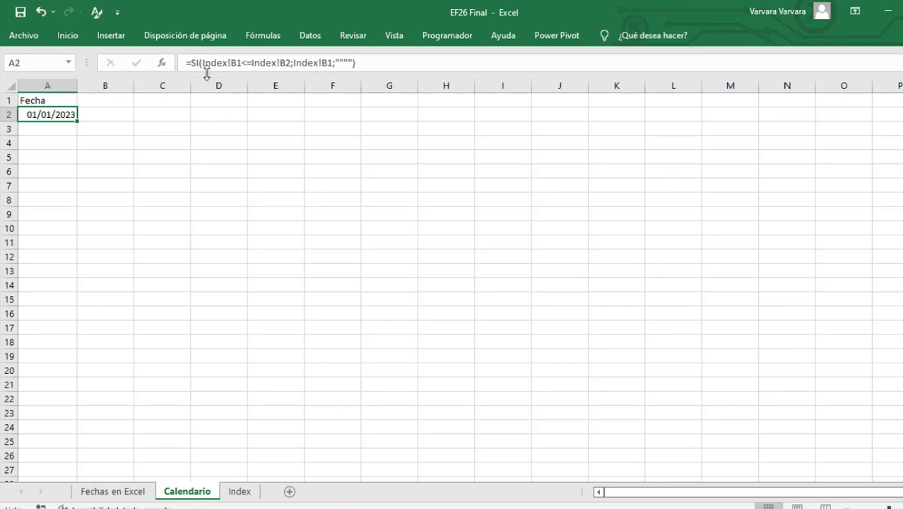
{"action": "left_click_drag", "start_coordinate": [204, 63], "coordinate": [626, 64]}
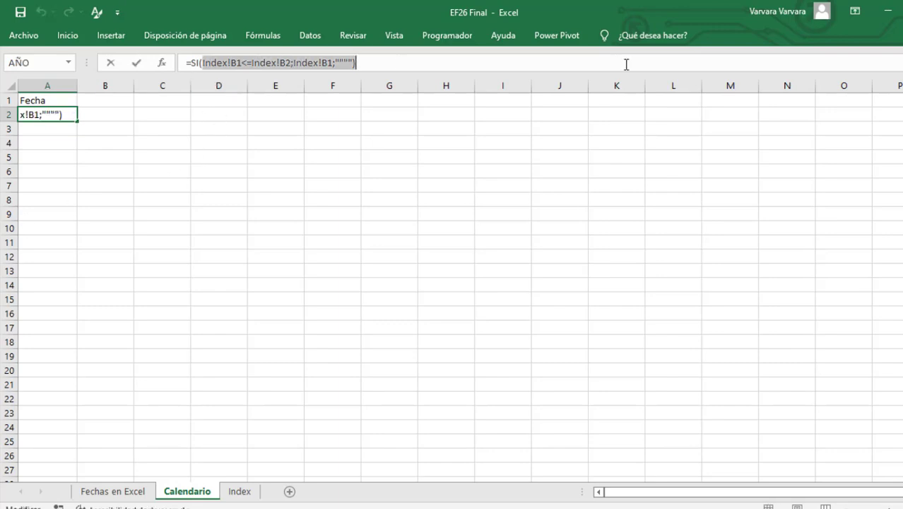
{"action": "key", "text": "BackSpace"}
{"action": "type", "text": "fe"}
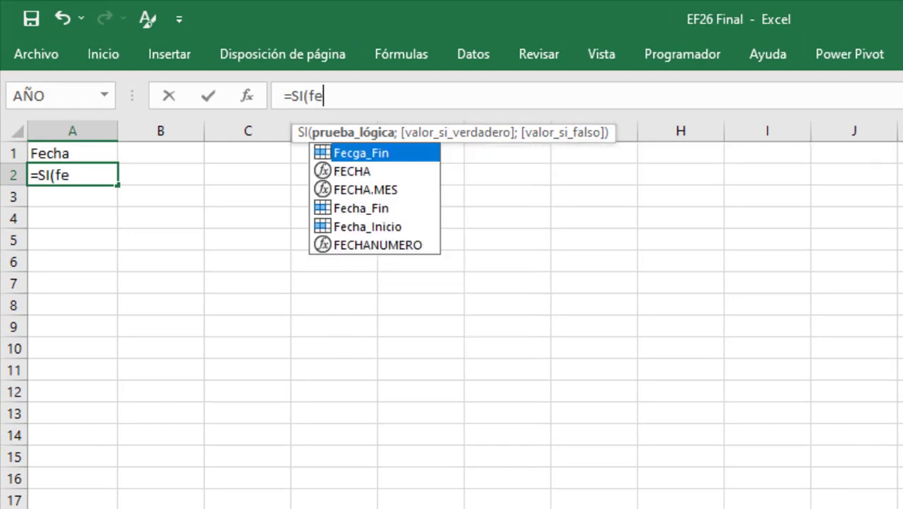
{"action": "type", "text": "cha"}
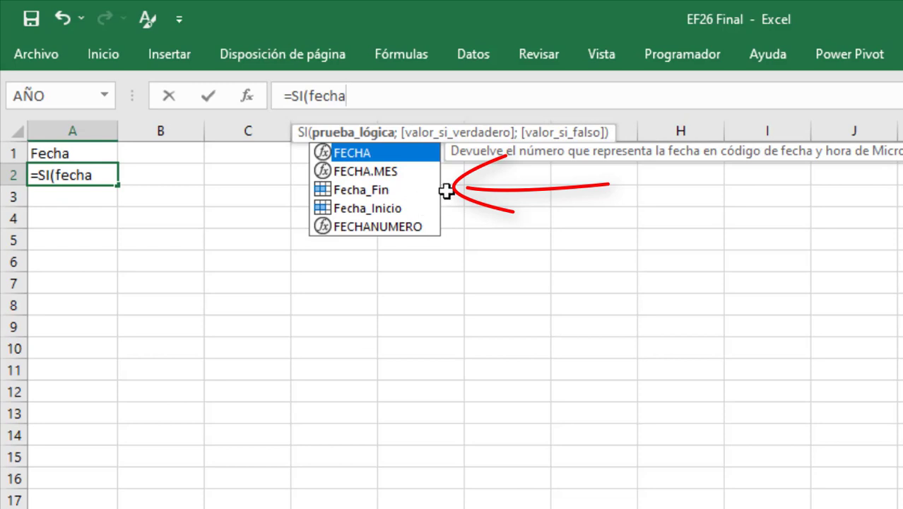
{"action": "key", "text": "Down"}
{"action": "key", "text": "Down"}
{"action": "key", "text": "Down"}
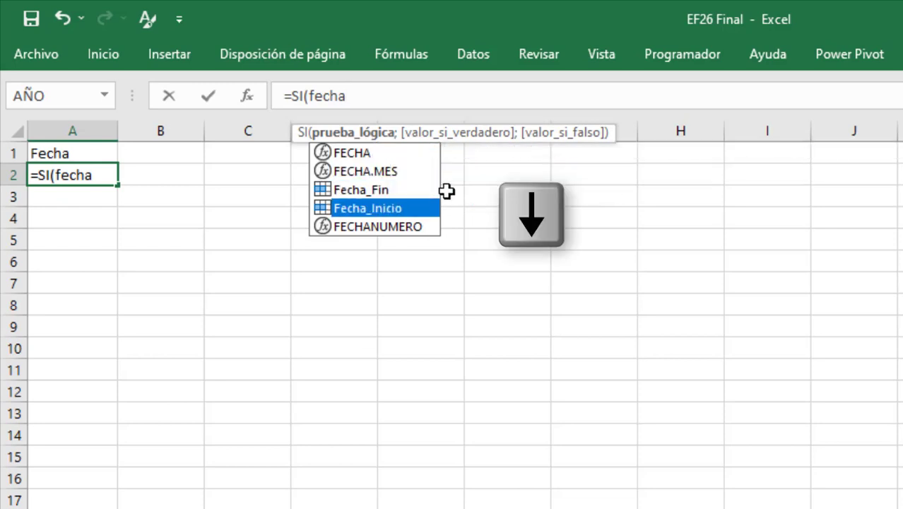
{"action": "key", "text": "Tab"}
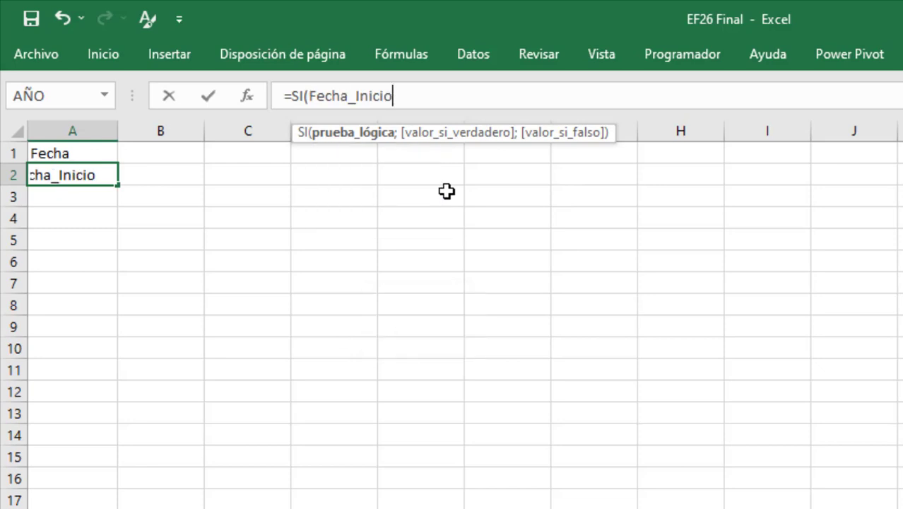
{"action": "type", "text": "<"}
{"action": "type", "text": "=fe"}
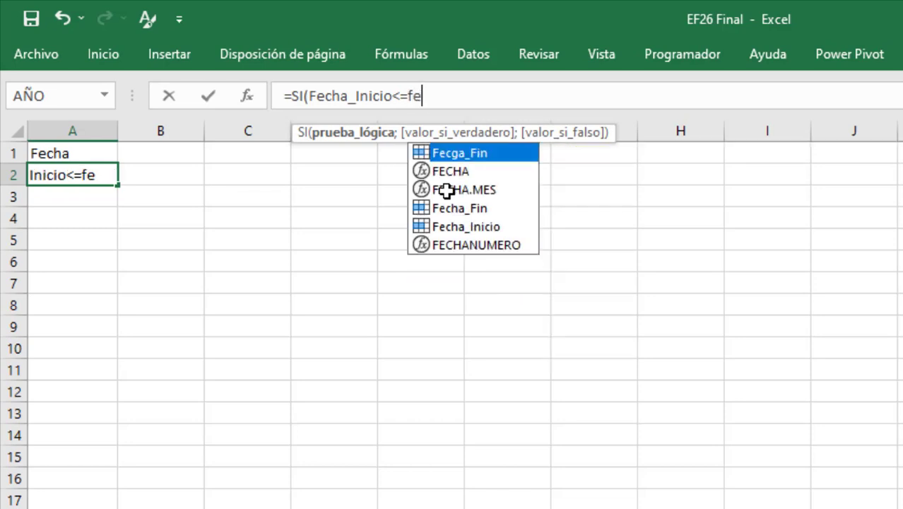
{"action": "type", "text": "c"}
{"action": "key", "text": "Down"}
{"action": "key", "text": "Down"}
{"action": "key", "text": "Down"}
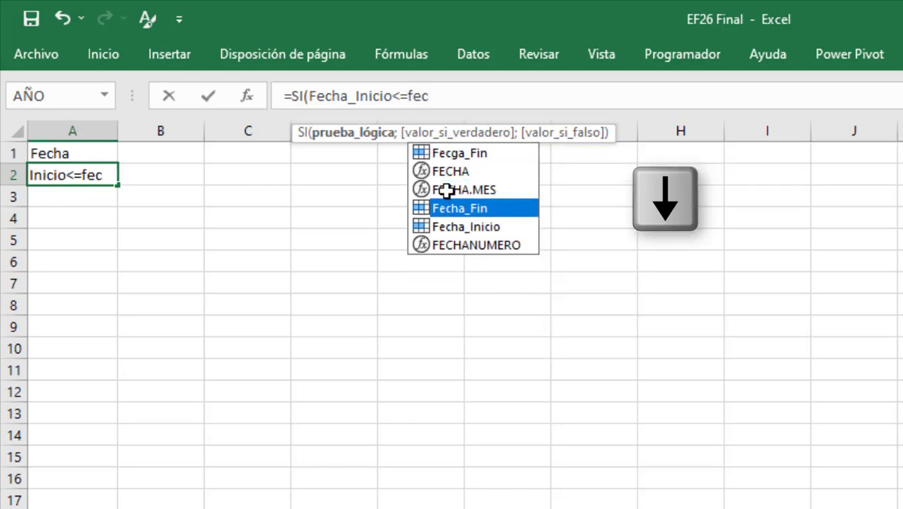
{"action": "key", "text": "Tab"}
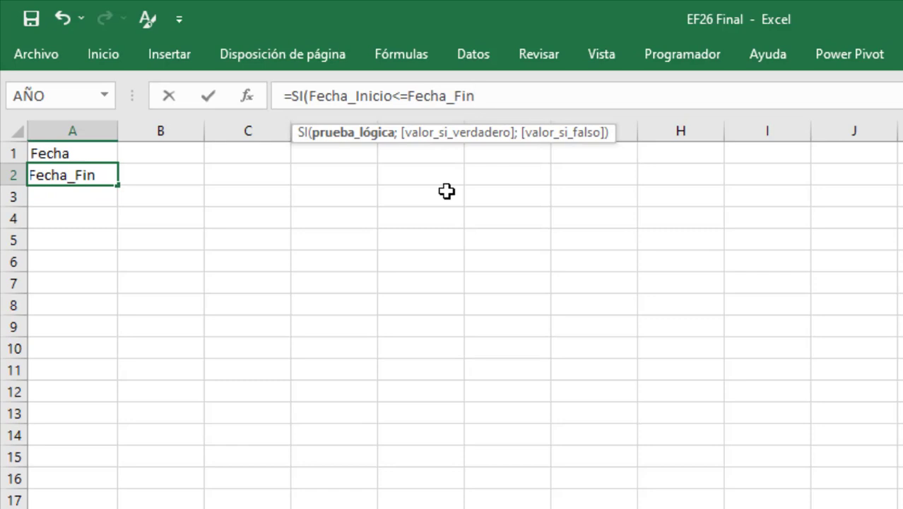
Finish A2 with Fecha_Inicio;"" as results and fill it down to A3
{"action": "type", "text": ";"}
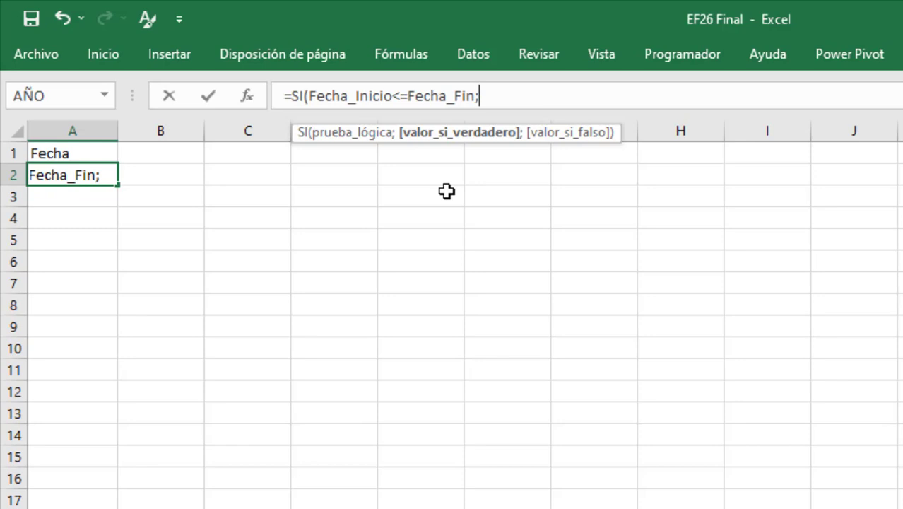
{"action": "type", "text": "f"}
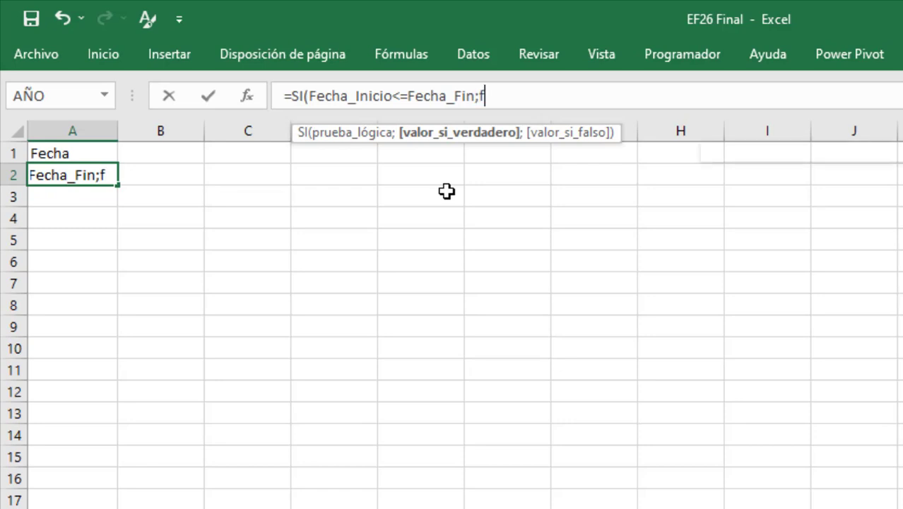
{"action": "type", "text": "ec"}
{"action": "key", "text": "Down"}
{"action": "key", "text": "Down"}
{"action": "key", "text": "Down"}
{"action": "key", "text": "Tab"}
{"action": "type", "text": ";"}
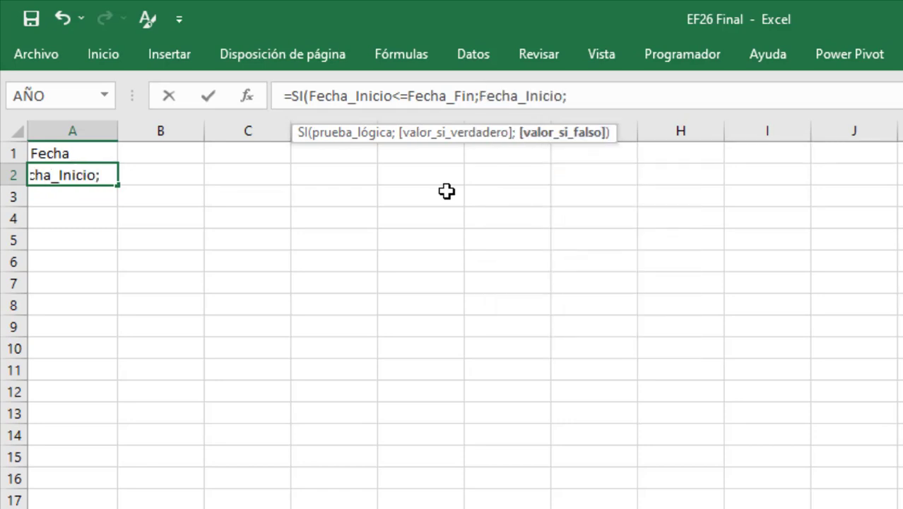
{"action": "type", "text": "\""}
{"action": "type", "text": "\""}
{"action": "key", "text": "ctrl+Return"}
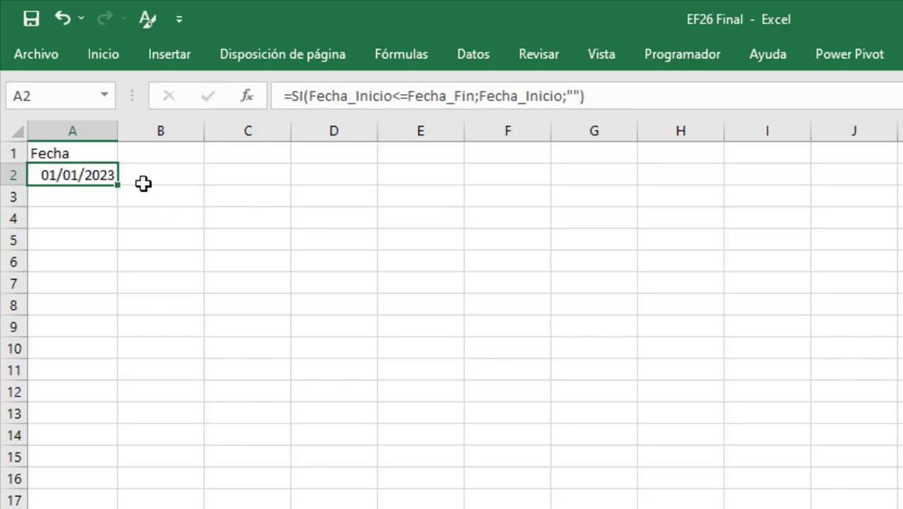
{"action": "left_click_drag", "start_coordinate": [117, 185], "coordinate": [111, 200]}
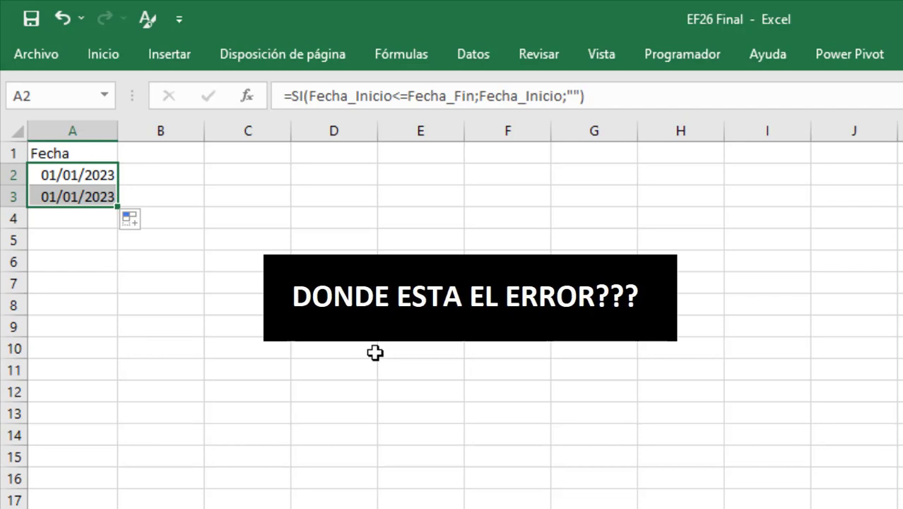
{"action": "left_click", "coordinate": [98, 198]}
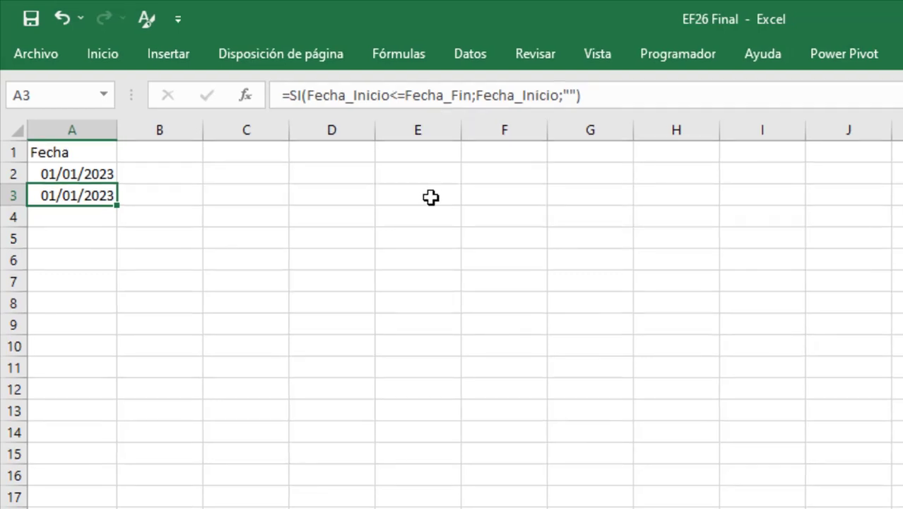
Enter =Fecha_Inicio in C1, offset 0 in D1, and =C1+D1 in E1
{"action": "left_click", "coordinate": [252, 147]}
{"action": "type", "text": "="}
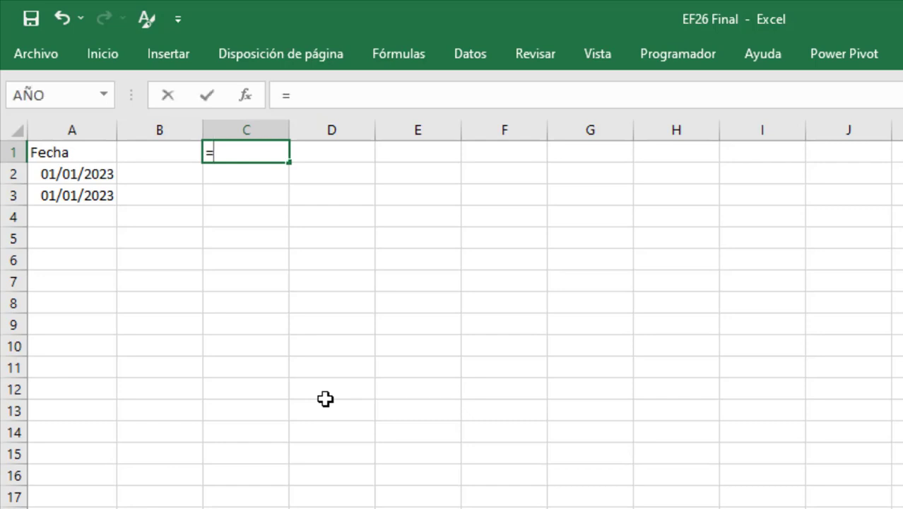
{"action": "type", "text": "fecha"}
{"action": "key", "text": "Down"}
{"action": "key", "text": "Down"}
{"action": "key", "text": "Down"}
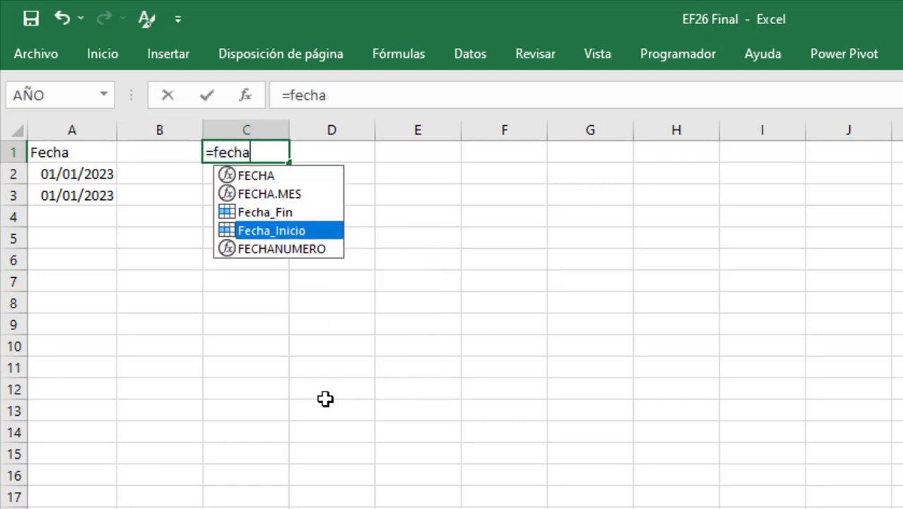
{"action": "key", "text": "Tab"}
{"action": "key", "text": "Return"}
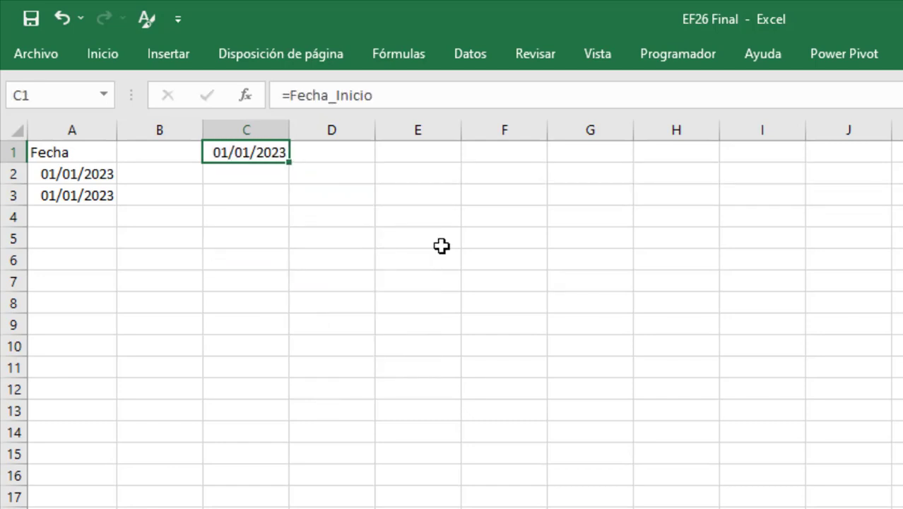
{"action": "key", "text": "Right"}
{"action": "type", "text": "0"}
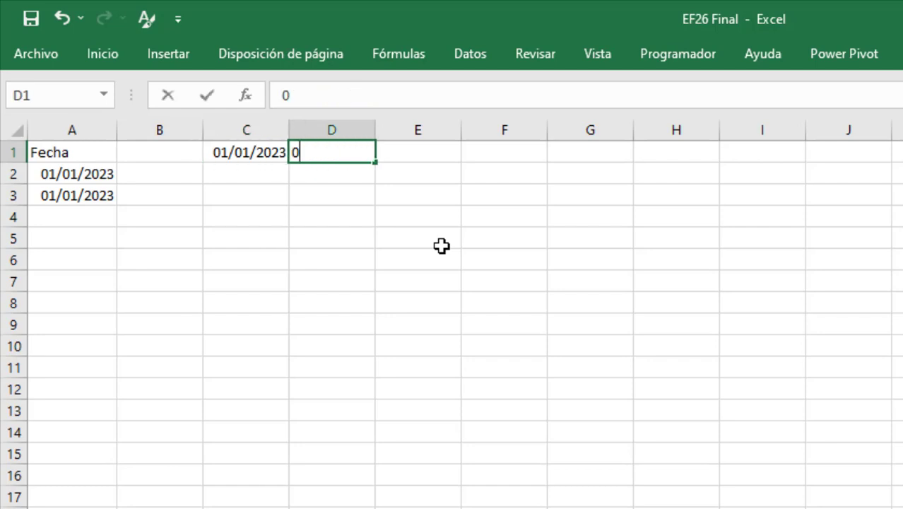
{"action": "key", "text": "Right"}
{"action": "type", "text": "="}
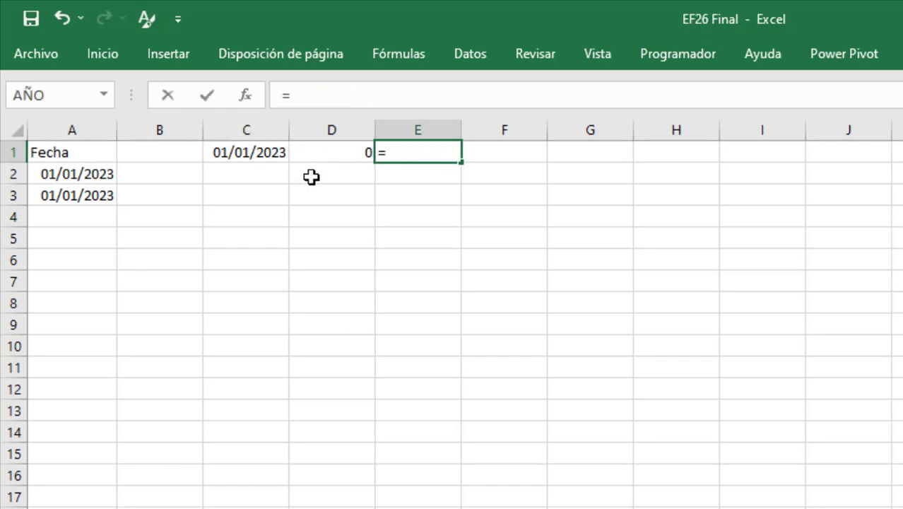
{"action": "left_click", "coordinate": [268, 155]}
{"action": "type", "text": "+"}
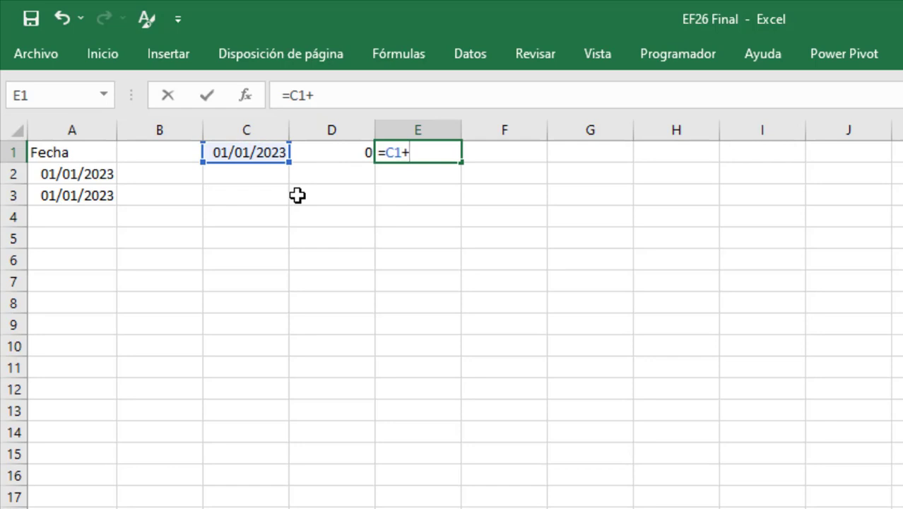
{"action": "key", "text": "Left"}
{"action": "key", "text": "Return"}
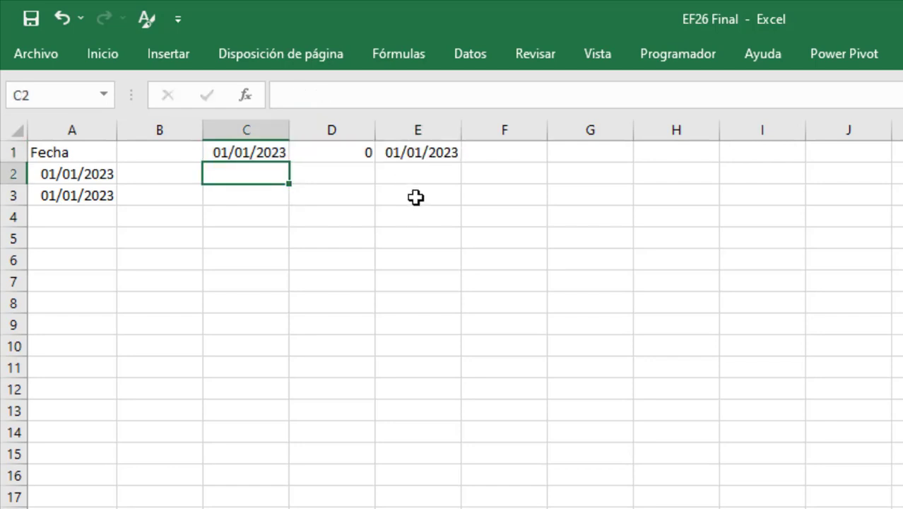
Add offsets 1 and 2 in D2:D3 with =C1+1 and =C1+D3 in E2:E3
{"action": "left_click", "coordinate": [343, 175]}
{"action": "type", "text": "1"}
{"action": "left_click", "coordinate": [385, 173]}
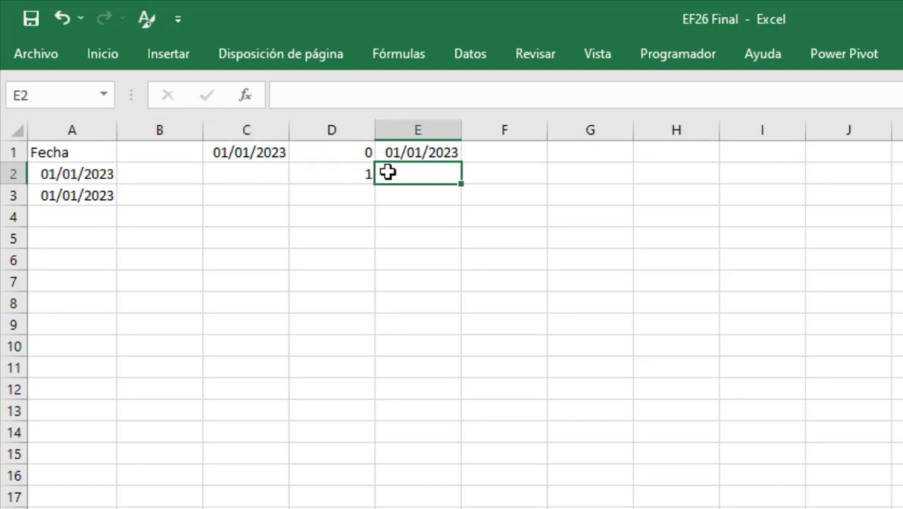
{"action": "type", "text": "="}
{"action": "left_click", "coordinate": [258, 152]}
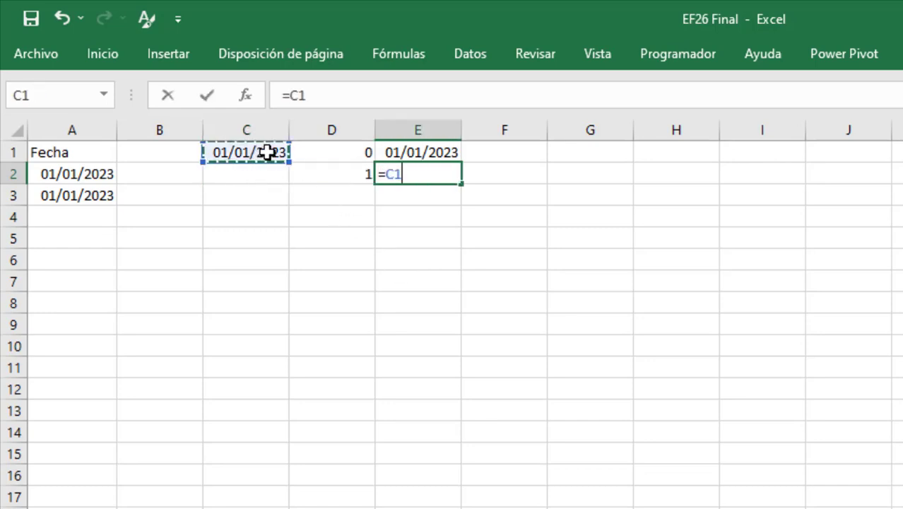
{"action": "type", "text": "+1"}
{"action": "key", "text": "Return"}
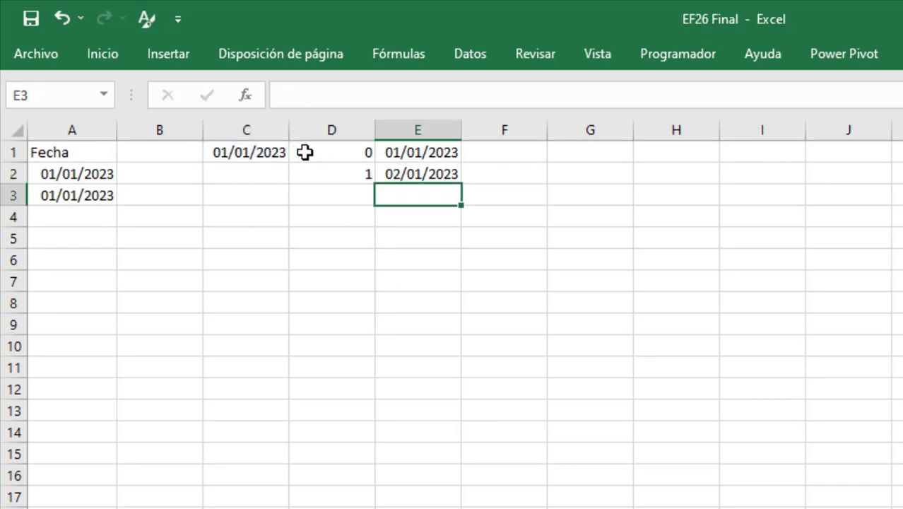
{"action": "left_click", "coordinate": [343, 196]}
{"action": "type", "text": "2"}
{"action": "left_click", "coordinate": [406, 203]}
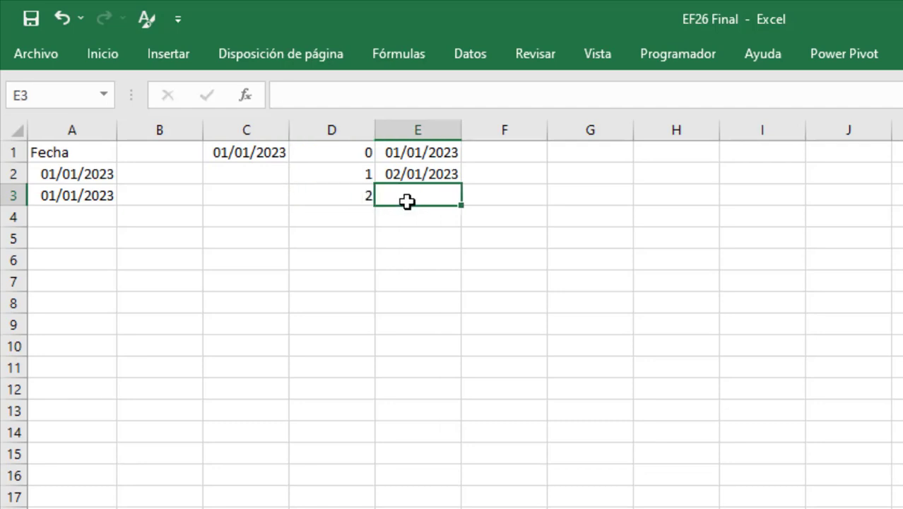
{"action": "type", "text": "="}
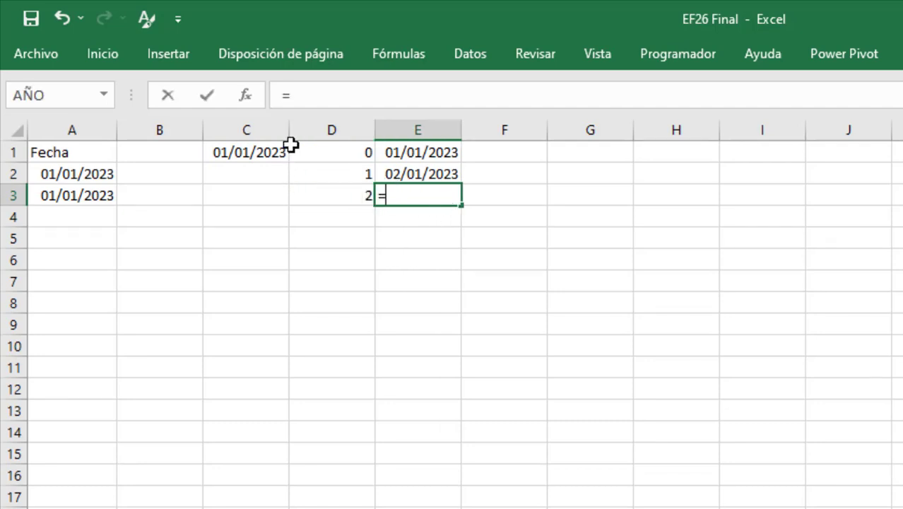
{"action": "left_click", "coordinate": [269, 148]}
{"action": "type", "text": "+"}
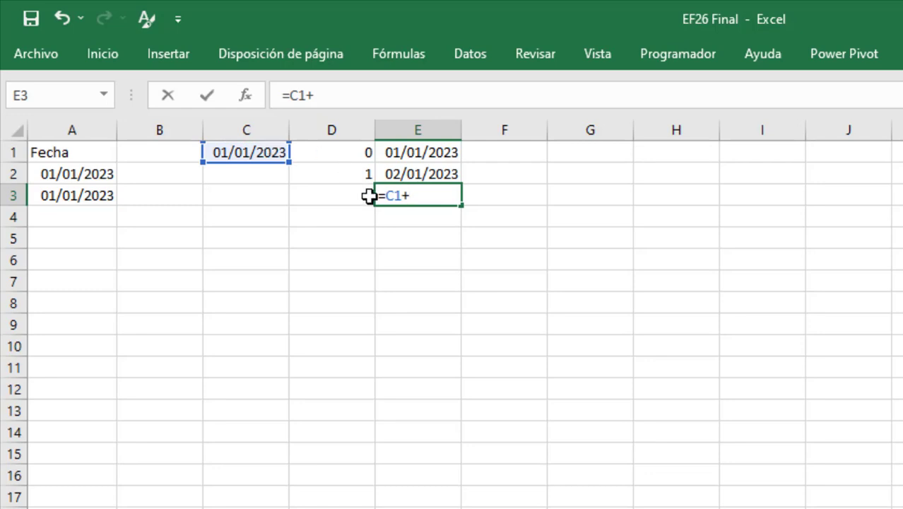
{"action": "left_click", "coordinate": [369, 195]}
{"action": "key", "text": "Return"}
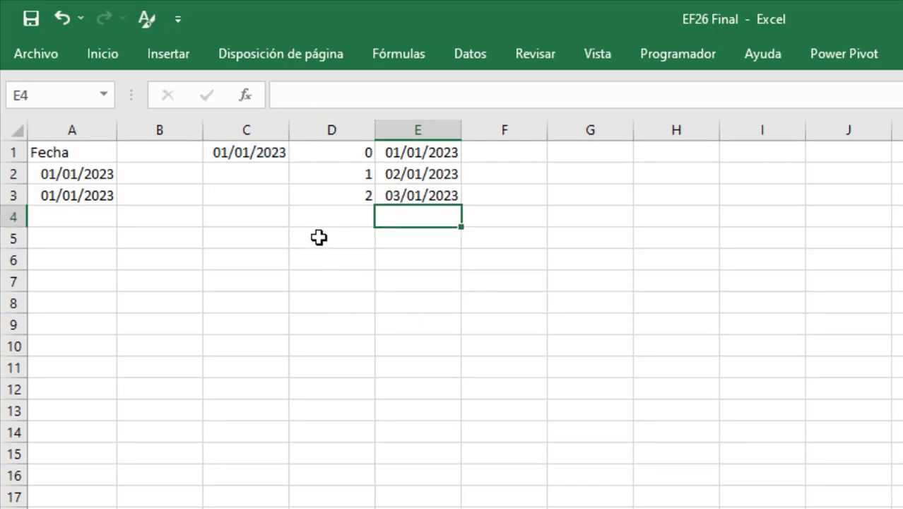
Review the fixed offset values 0, 1, 2 in D1:D3
{"action": "left_click", "coordinate": [317, 147]}
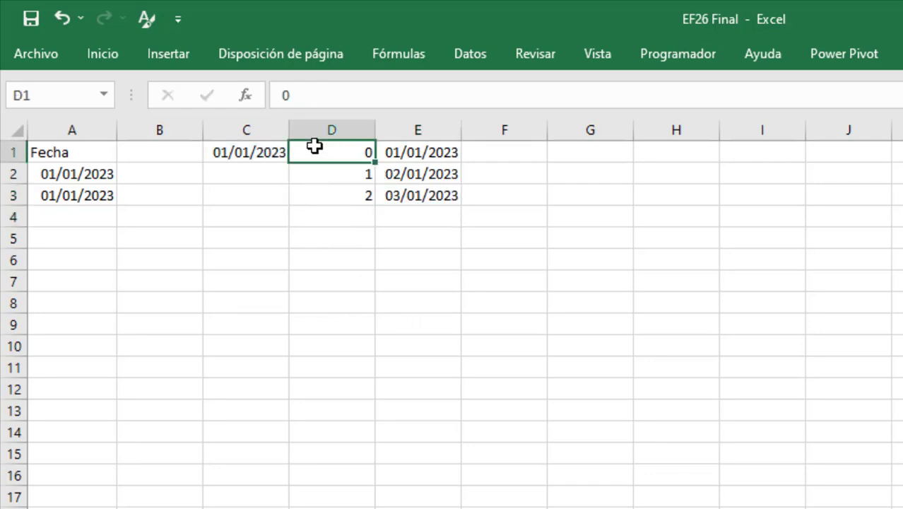
{"action": "left_click", "coordinate": [320, 175]}
{"action": "left_click", "coordinate": [320, 202]}
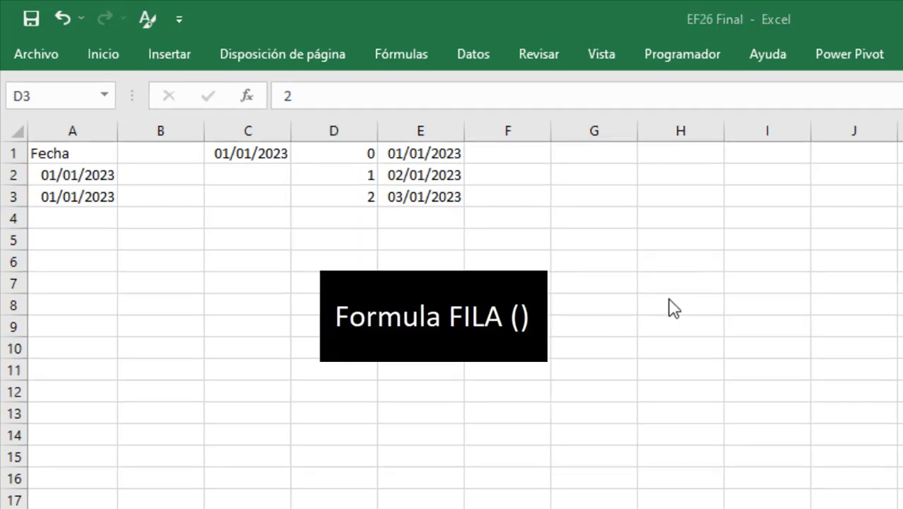
{"action": "left_click", "coordinate": [335, 154]}
{"action": "left_click", "coordinate": [333, 178]}
{"action": "left_click", "coordinate": [330, 195]}
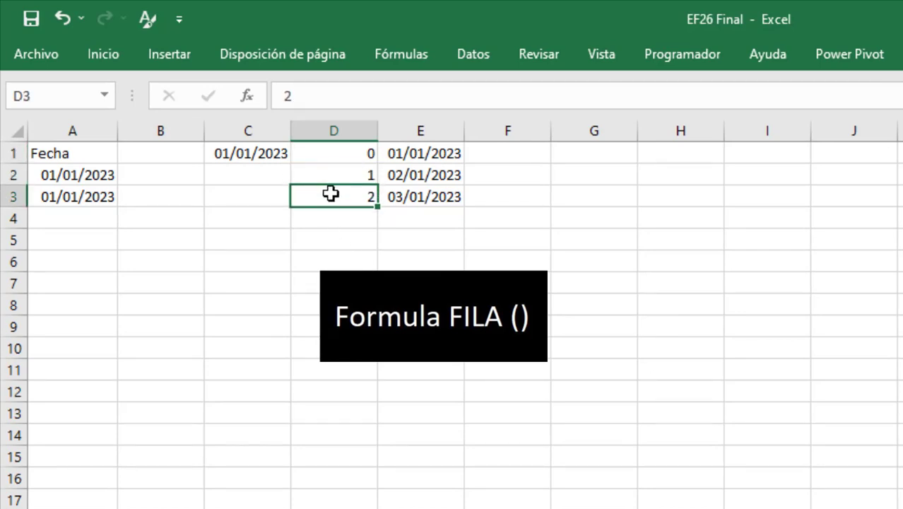
Replace D1 with =FILA(D1)-1 and fill it down through D3
{"action": "left_click", "coordinate": [327, 153]}
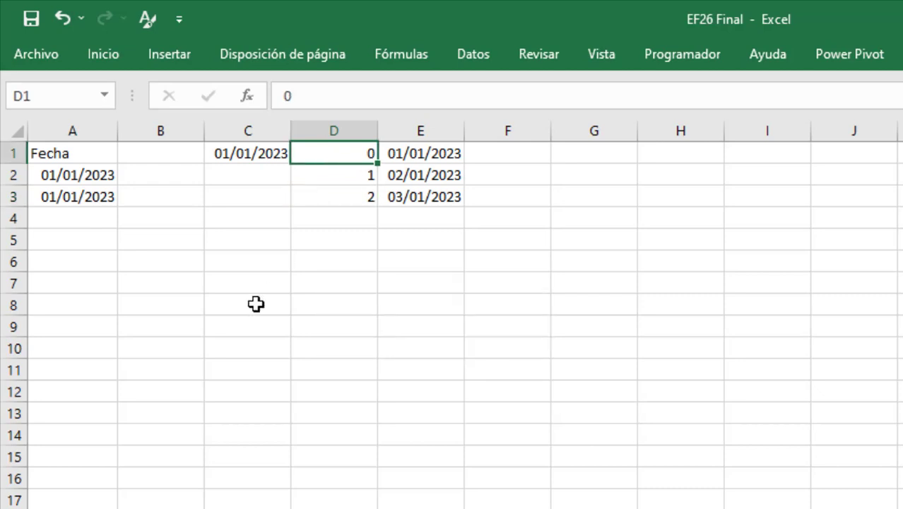
{"action": "type", "text": "=fila"}
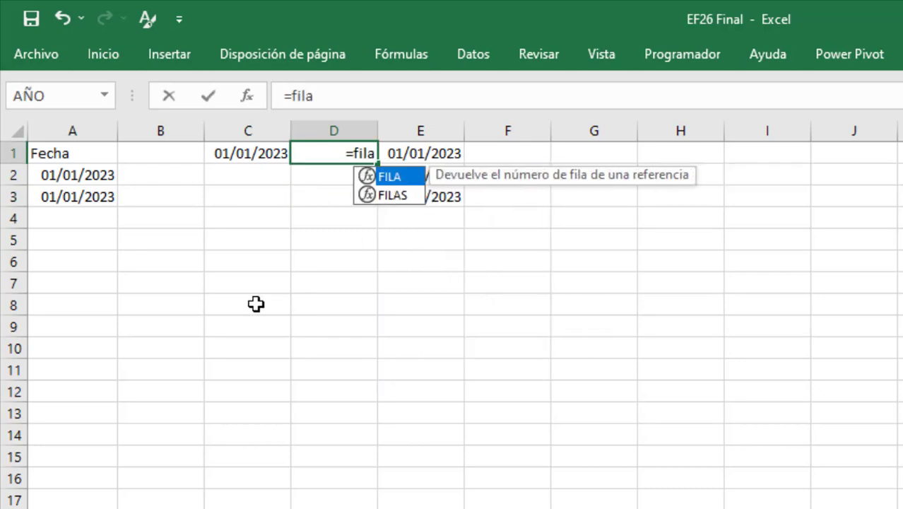
{"action": "key", "text": "Tab"}
{"action": "key", "text": "Return"}
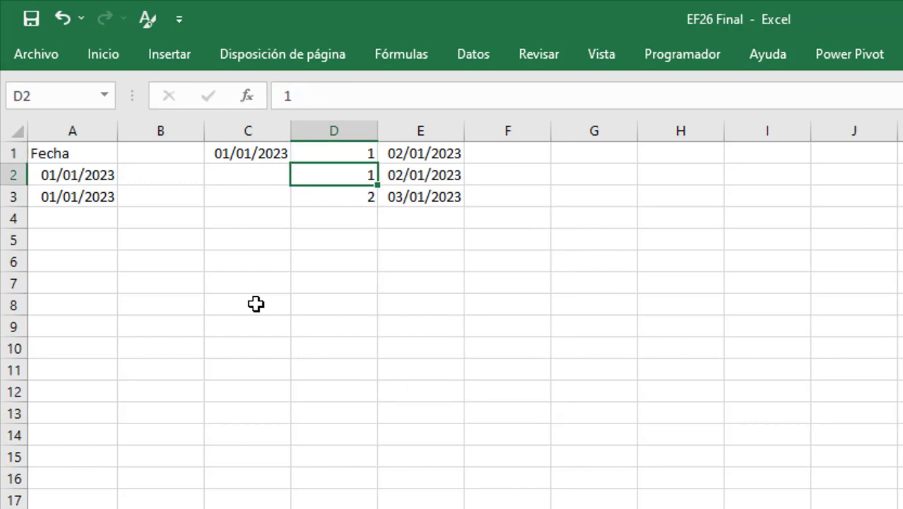
{"action": "left_click", "coordinate": [320, 150]}
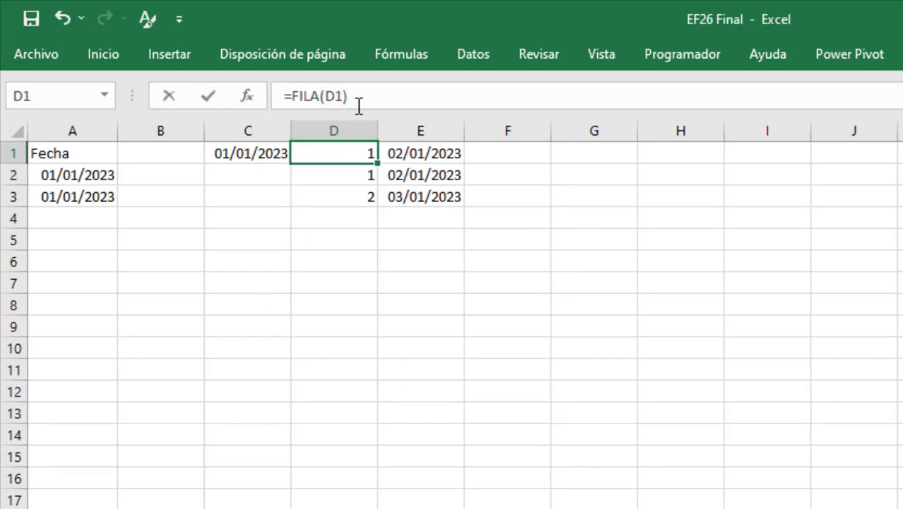
{"action": "left_click", "coordinate": [359, 106]}
{"action": "type", "text": "-1"}
{"action": "key", "text": "Return"}
{"action": "key", "text": "Up"}
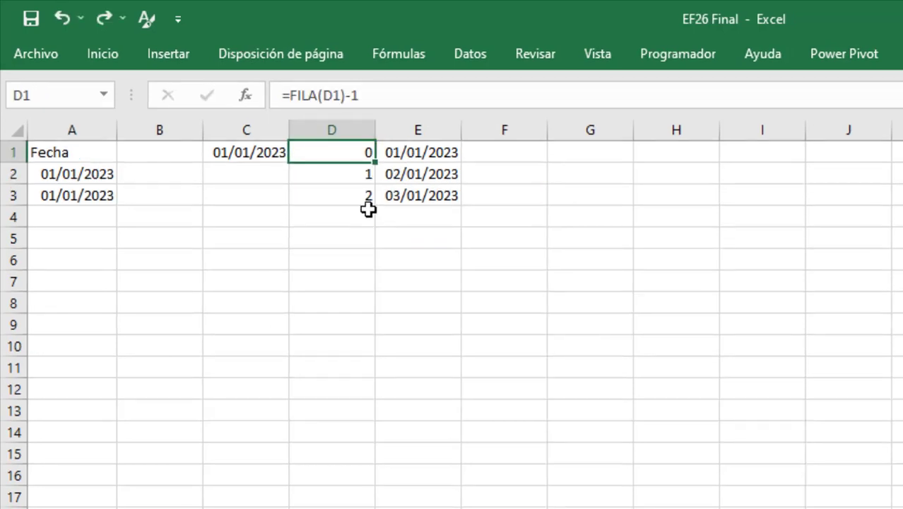
{"action": "left_click_drag", "start_coordinate": [375, 164], "coordinate": [376, 205]}
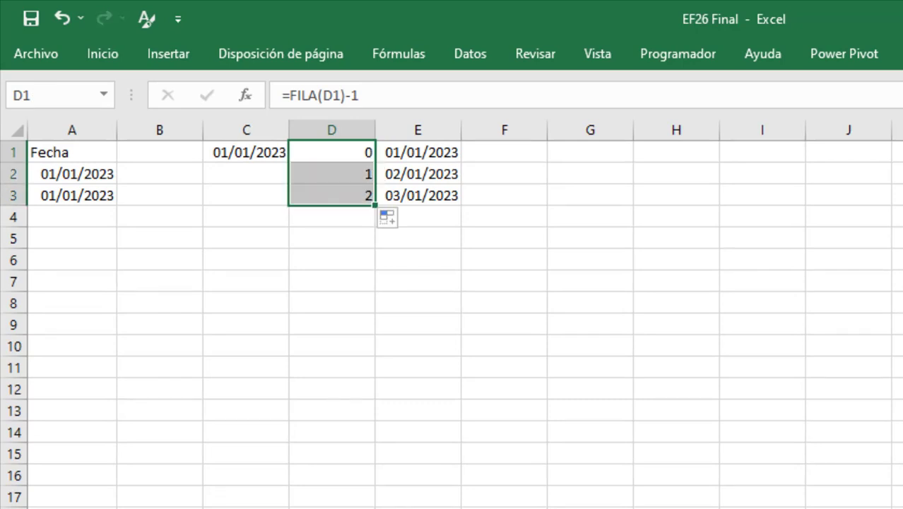
{"action": "left_click", "coordinate": [73, 174]}
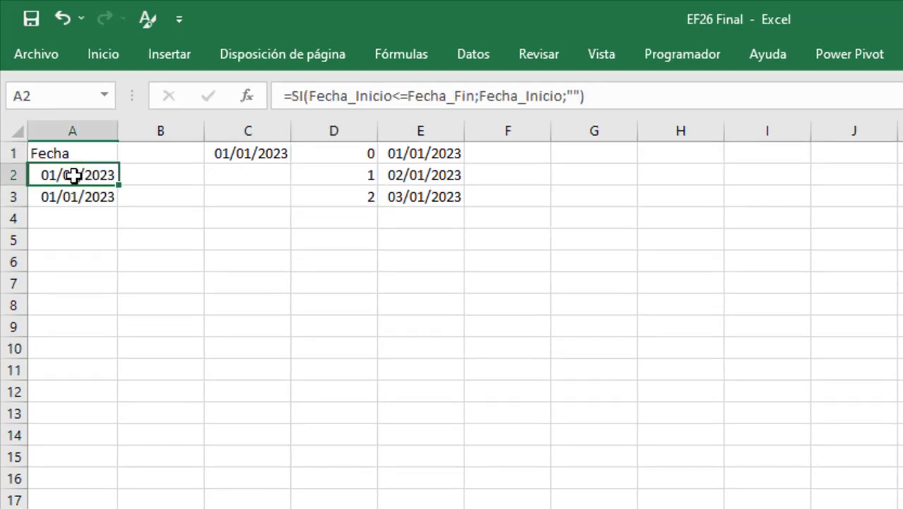
Add +FILA(A1)-1 to Fecha_Inicio in the condition of A2's formula
{"action": "left_click", "coordinate": [396, 96]}
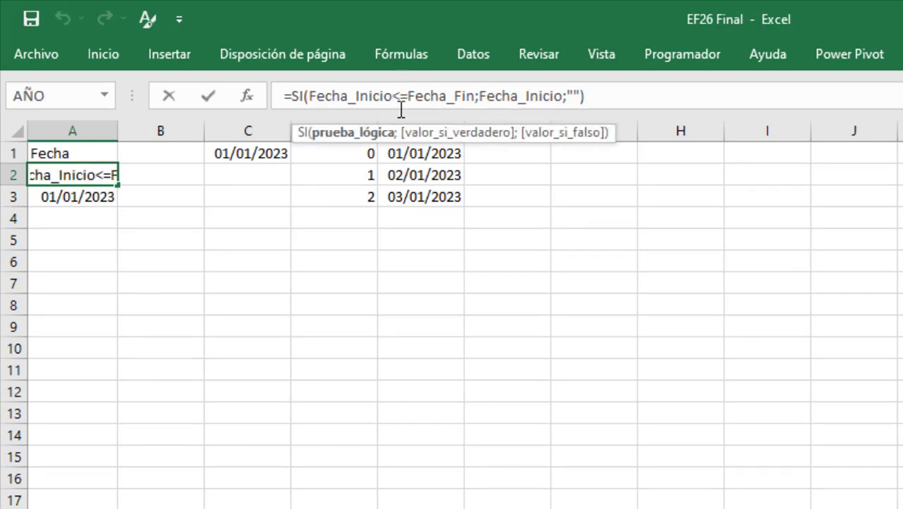
{"action": "type", "text": "+fil"}
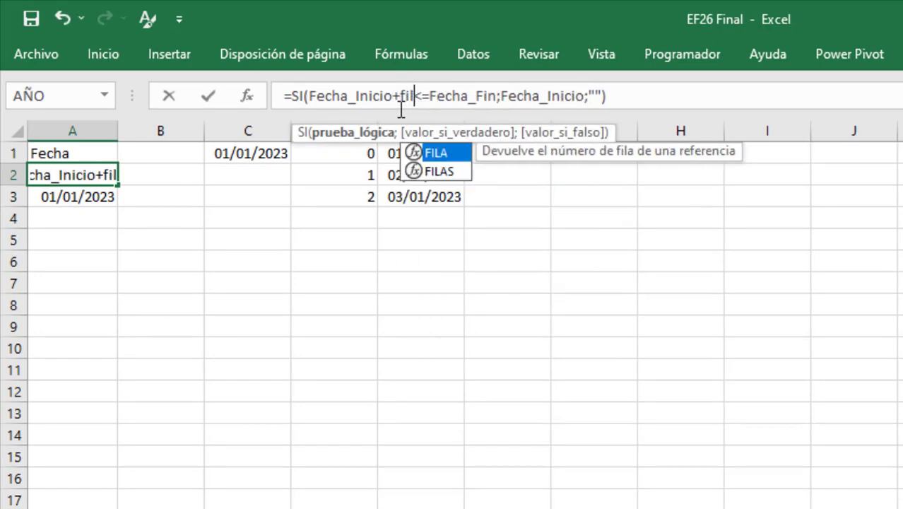
{"action": "type", "text": "a"}
{"action": "key", "text": "Tab"}
{"action": "key", "text": "Up"}
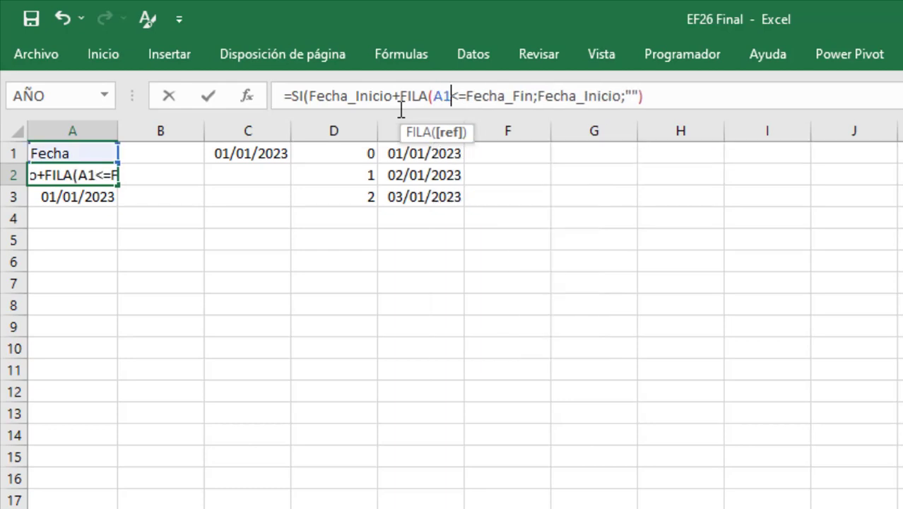
{"action": "type", "text": ")-1"}
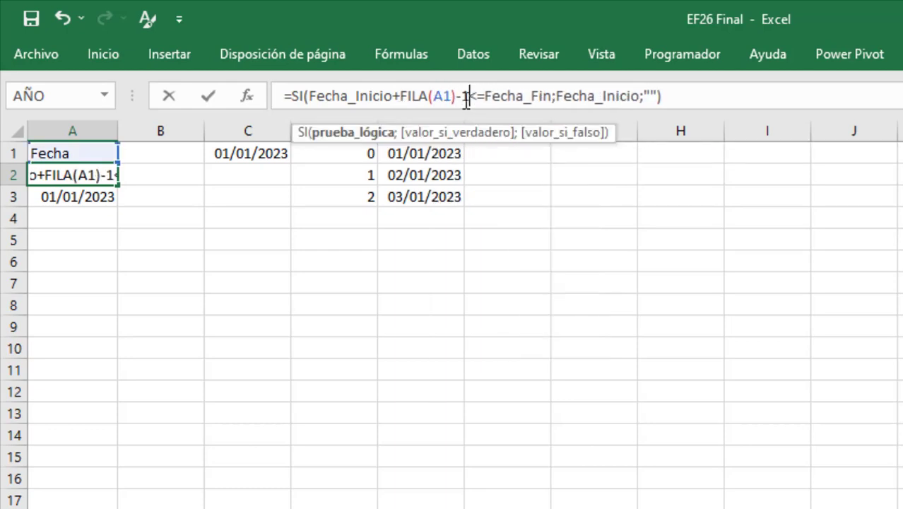
Add +FILA(A1)-1 to the value-if-true Fecha_Inicio and commit A2
{"action": "left_click", "coordinate": [469, 96]}
{"action": "left_click", "coordinate": [555, 96]}
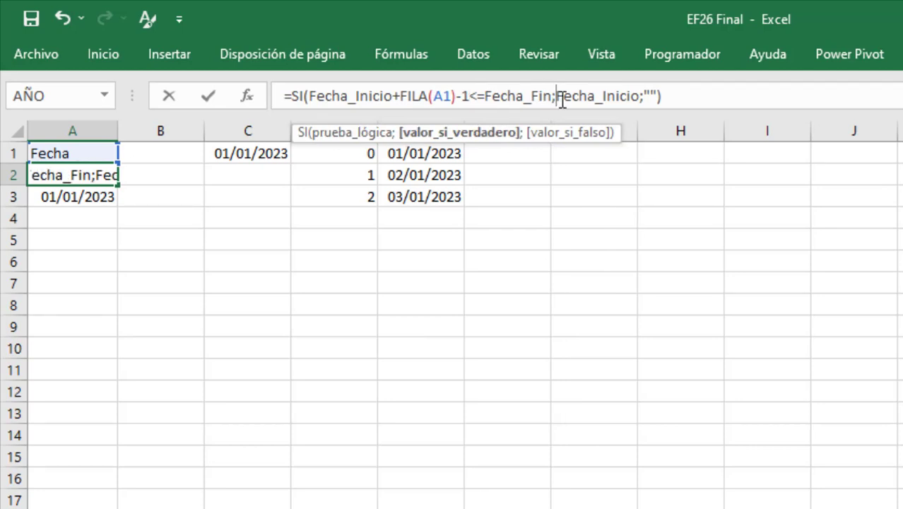
{"action": "left_click", "coordinate": [640, 96]}
{"action": "type", "text": "+fila"}
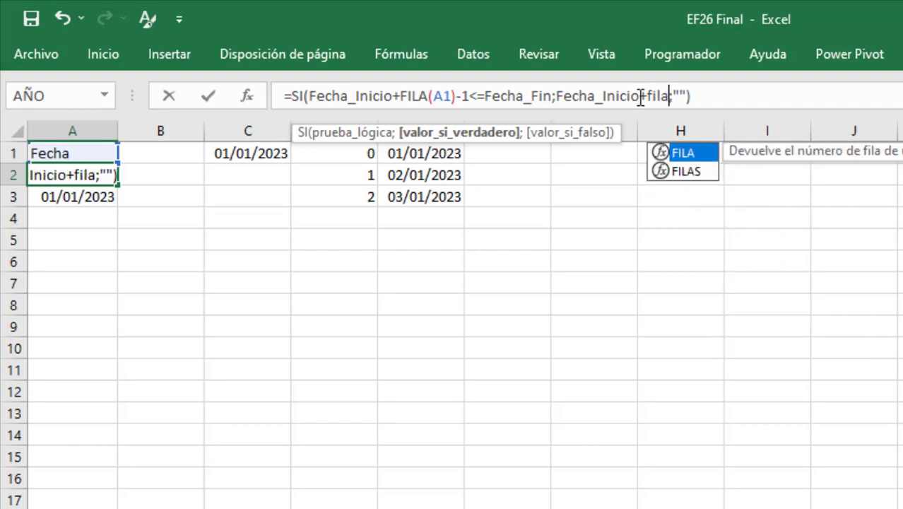
{"action": "key", "text": "Tab"}
{"action": "type", "text": "A1)-1"}
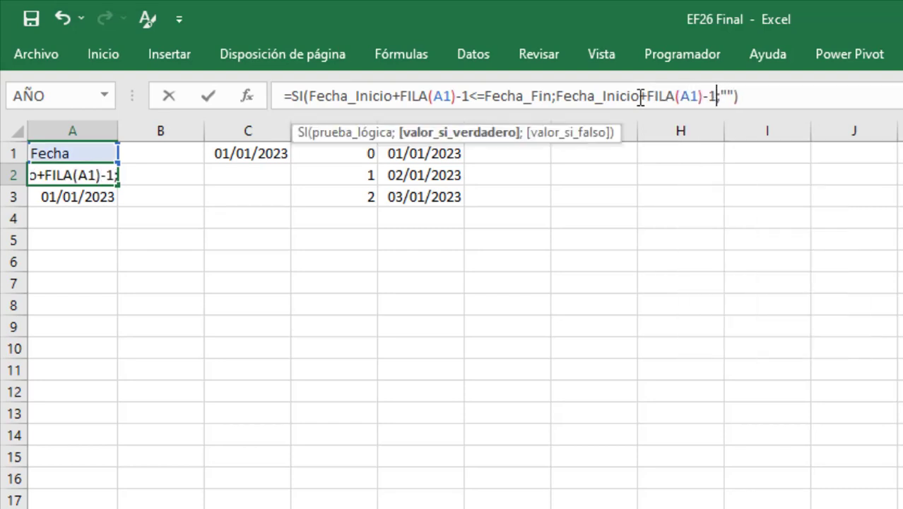
{"action": "key", "text": "End"}
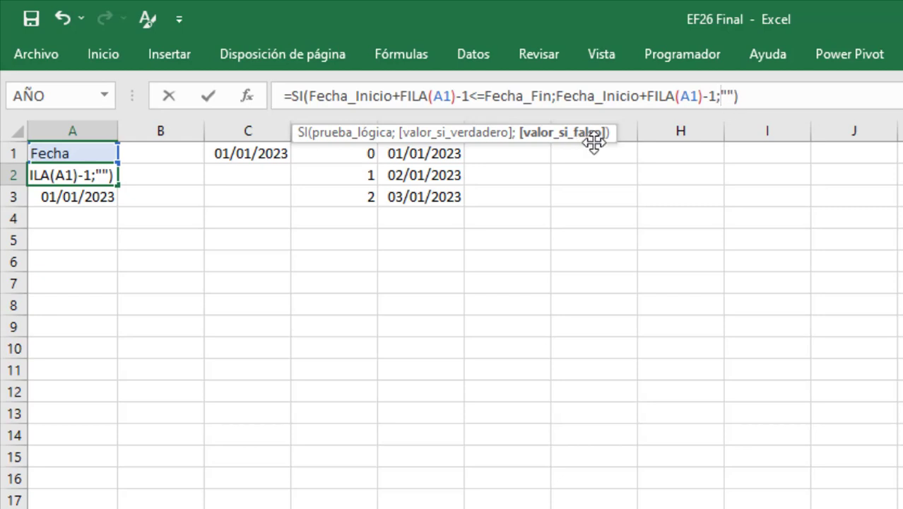
{"action": "key", "text": "ctrl+Return"}
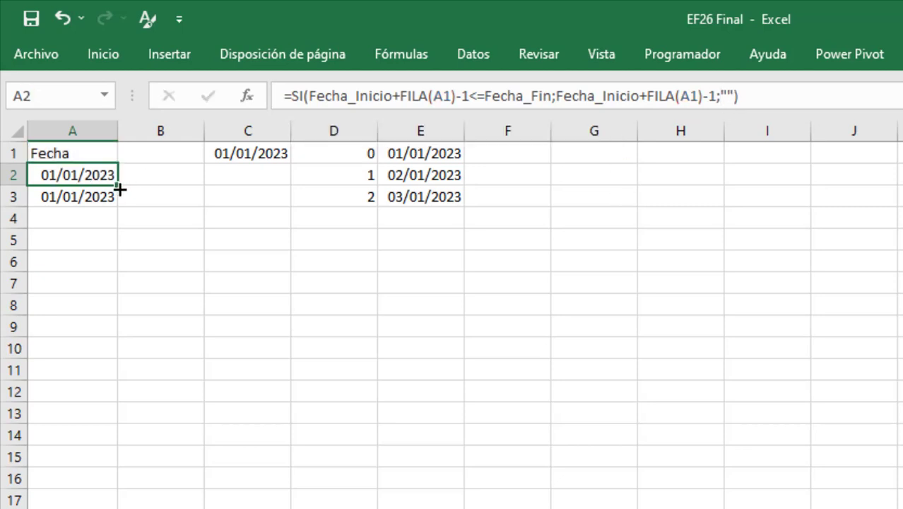
Fill the formula into A3, showing 02/01/2023, and copy A3
{"action": "left_click_drag", "start_coordinate": [119, 186], "coordinate": [114, 205]}
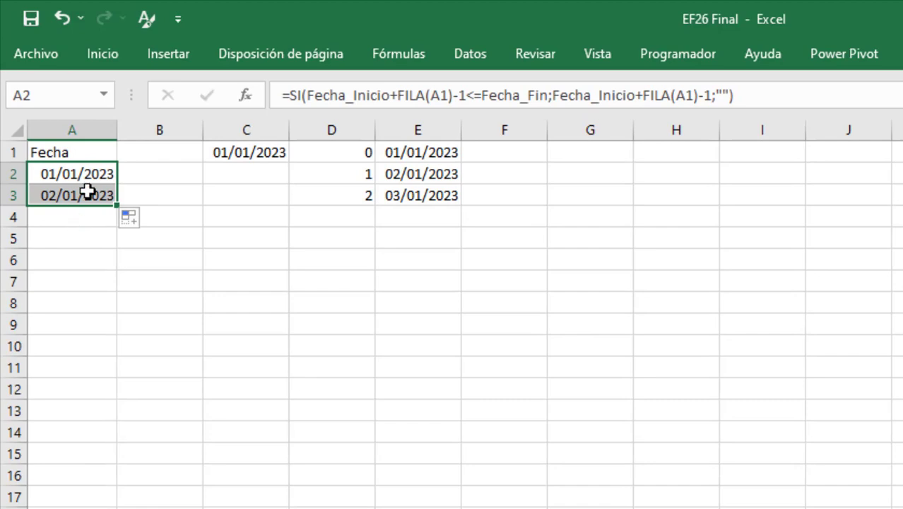
{"action": "left_click", "coordinate": [87, 194]}
{"action": "key", "text": "ctrl+c"}
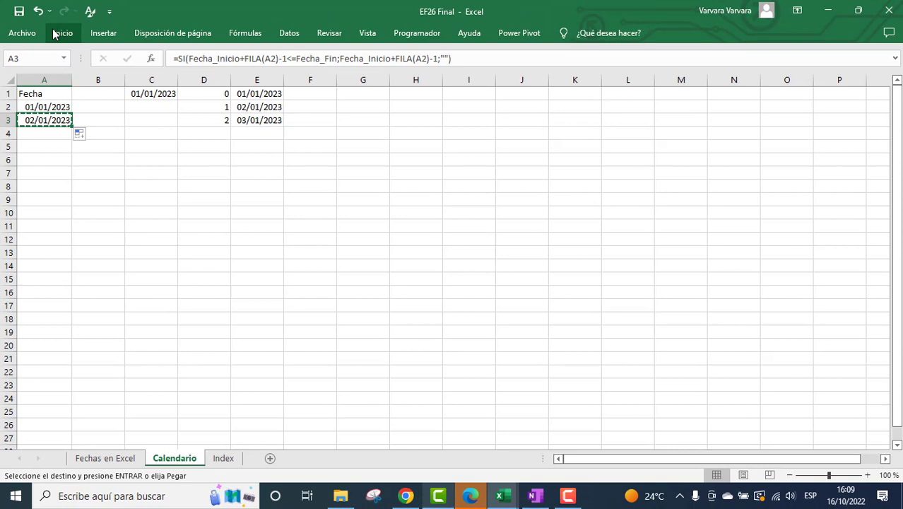
Paste the date formula from A366 up to the existing formulas, ending at 31/12/2023
{"action": "left_click", "coordinate": [61, 33]}
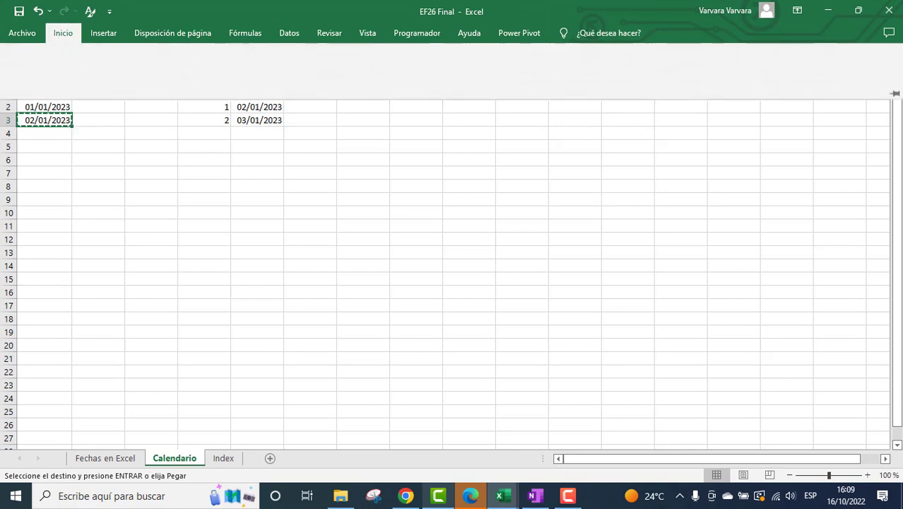
{"action": "left_click", "coordinate": [847, 91]}
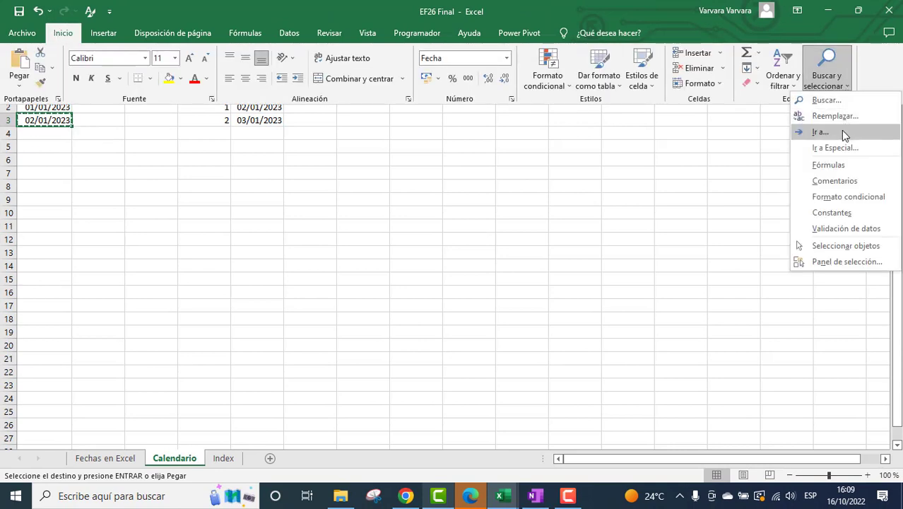
{"action": "left_click", "coordinate": [841, 132]}
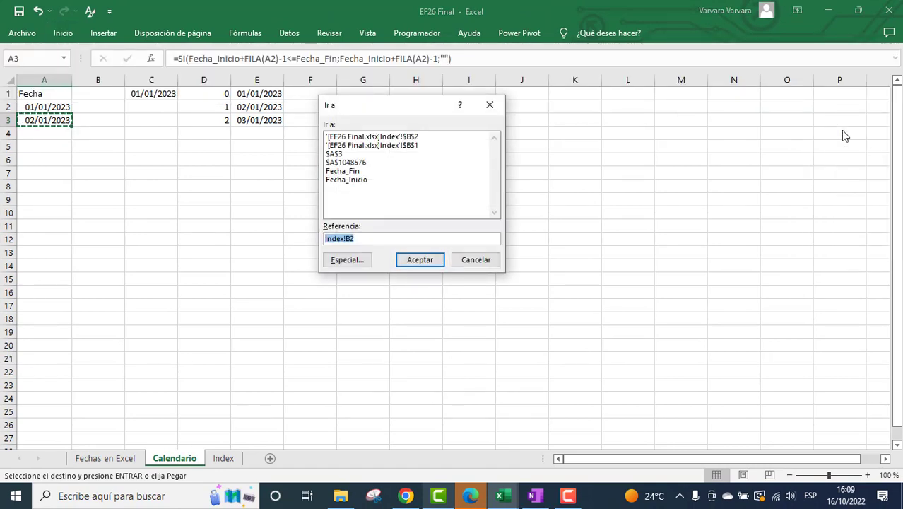
{"action": "type", "text": "A3"}
{"action": "type", "text": "66"}
{"action": "key", "text": "Return"}
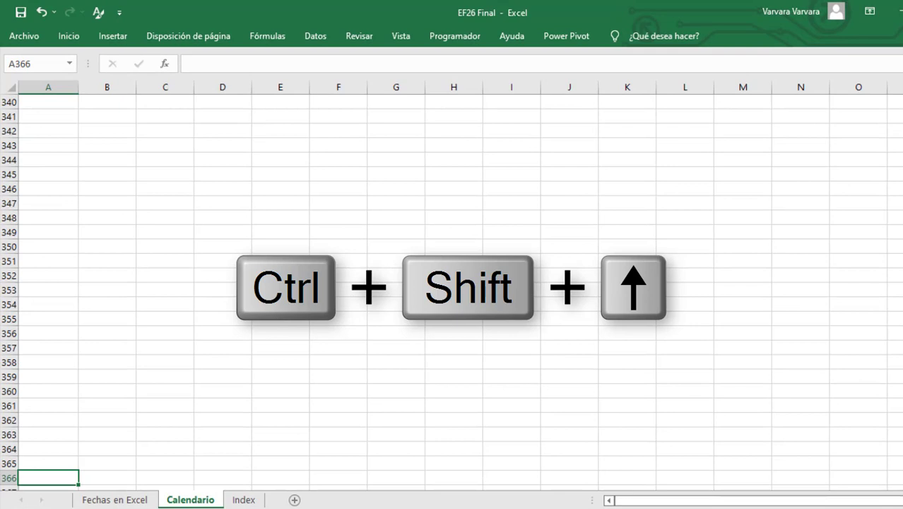
{"action": "key", "text": "ctrl+shift+Up"}
{"action": "key", "text": "ctrl+v"}
{"action": "key", "text": "ctrl+BackSpace"}
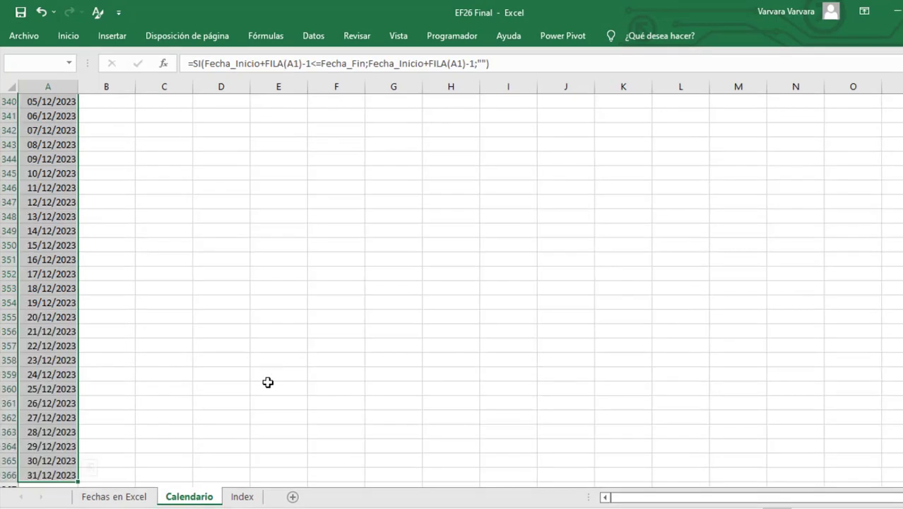
{"action": "left_click", "coordinate": [249, 496]}
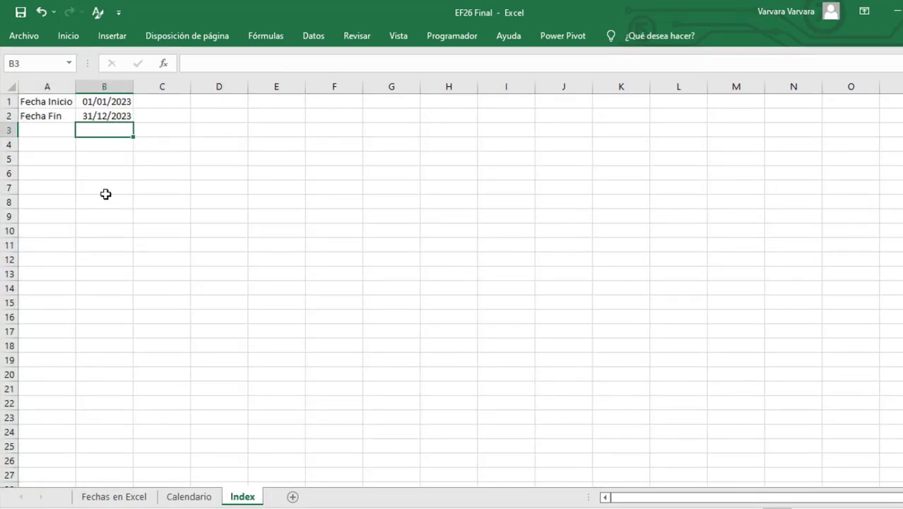
Change the Fecha Fin date on Index to 10/01/2023 and check the Calendario sheet
{"action": "left_click", "coordinate": [113, 116]}
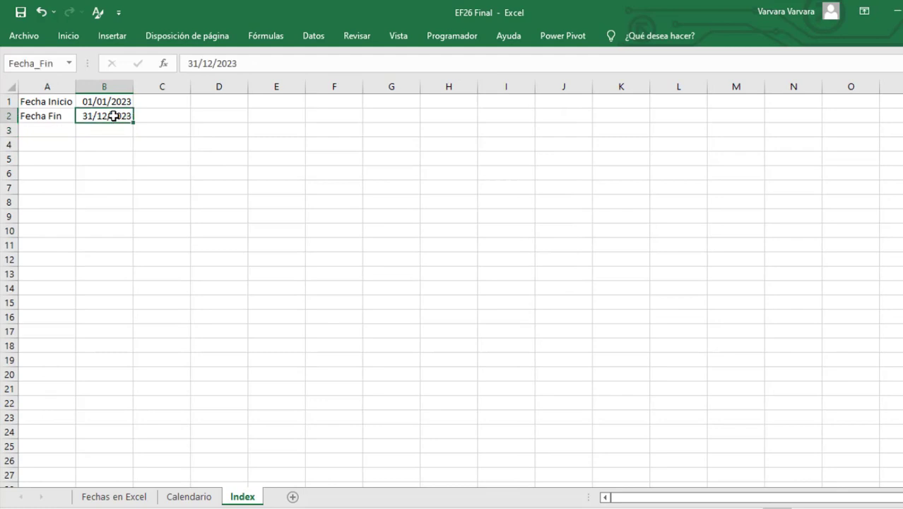
{"action": "type", "text": "10"}
{"action": "type", "text": "01"}
{"action": "key", "text": "Return"}
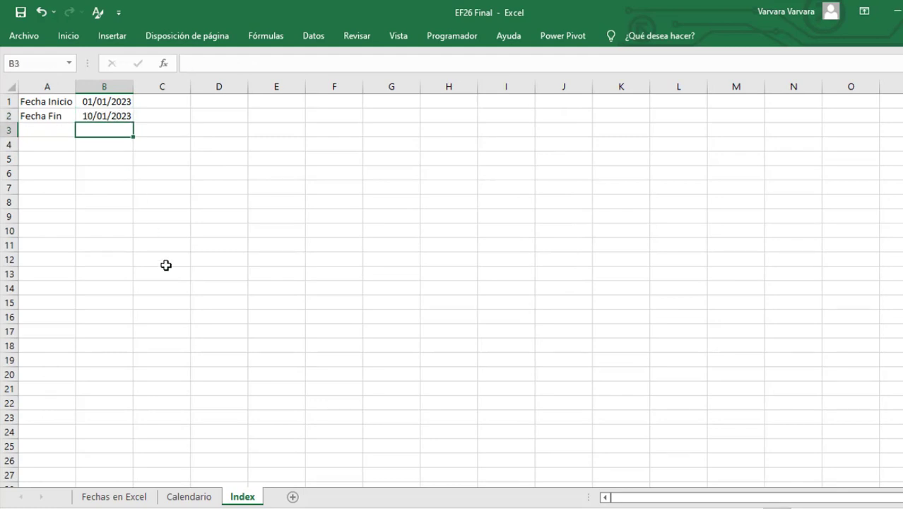
{"action": "left_click", "coordinate": [204, 496]}
{"action": "key", "text": "ctrl+Home"}
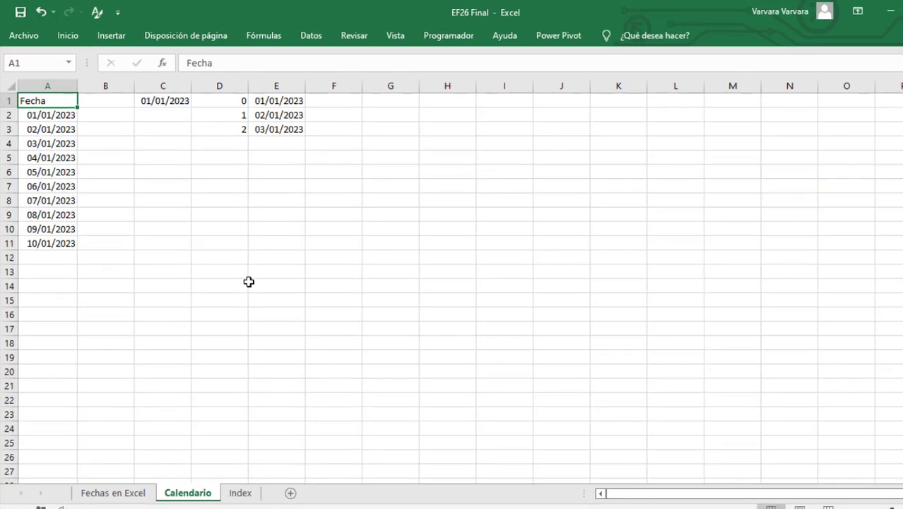
Change the Fecha Inicio date to 05/01/2023 and return to Calendario
{"action": "left_click", "coordinate": [240, 493]}
{"action": "left_click", "coordinate": [136, 163]}
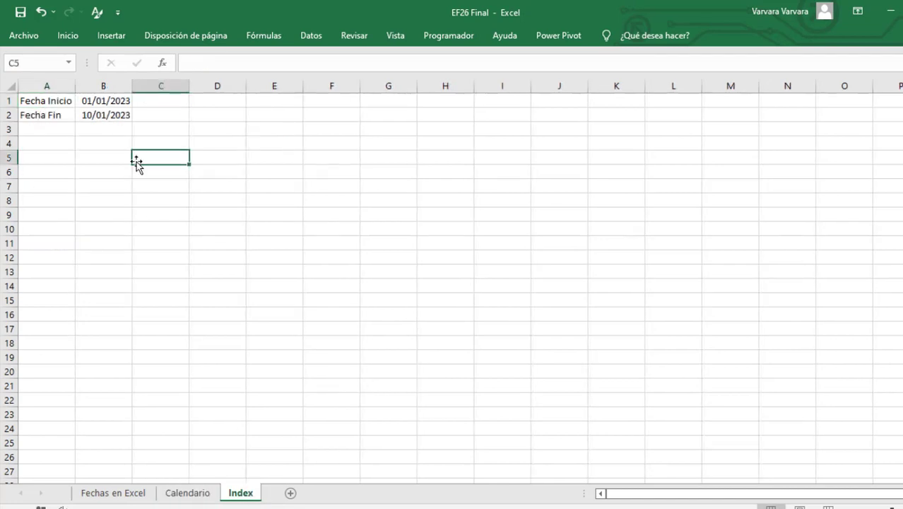
{"action": "left_click", "coordinate": [120, 102]}
{"action": "left_click", "coordinate": [185, 62]}
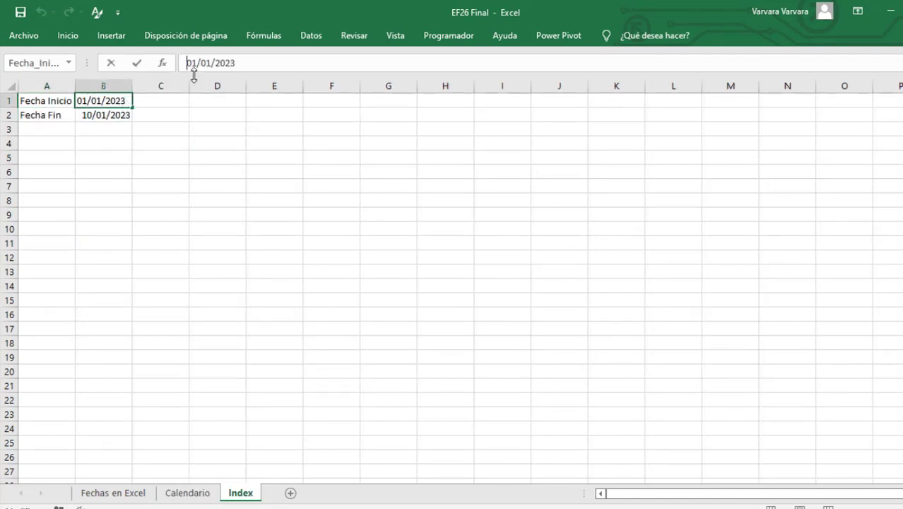
{"action": "double_click", "coordinate": [196, 64]}
{"action": "type", "text": "5"}
{"action": "key", "text": "Return"}
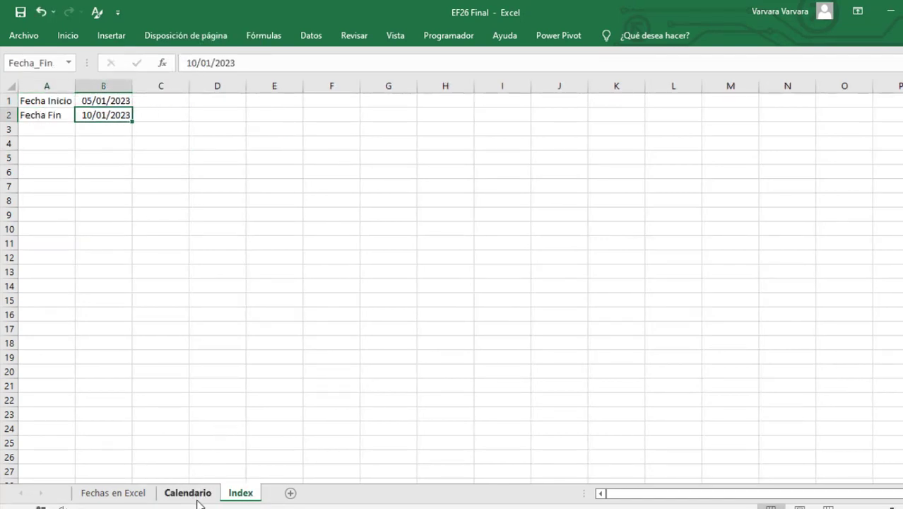
{"action": "left_click", "coordinate": [190, 492]}
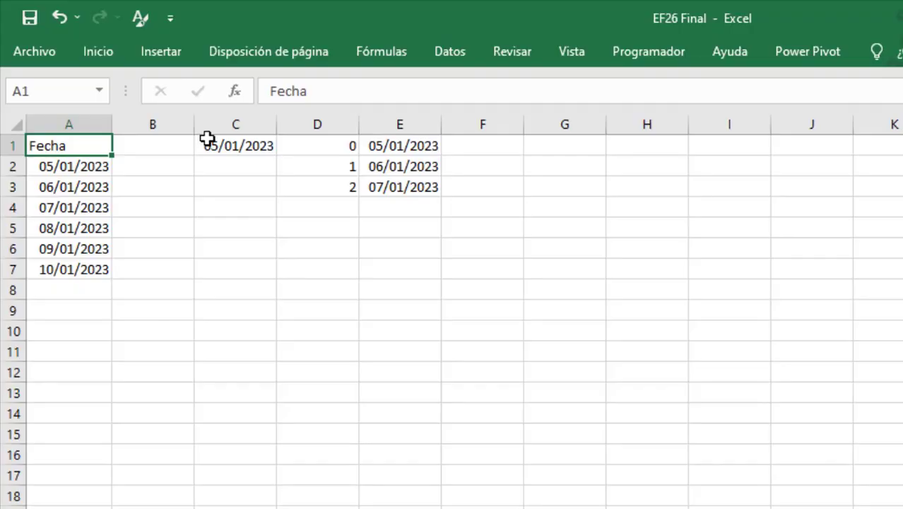
Clear the contents of the helper cells C1:E3
{"action": "left_click_drag", "start_coordinate": [207, 138], "coordinate": [419, 180]}
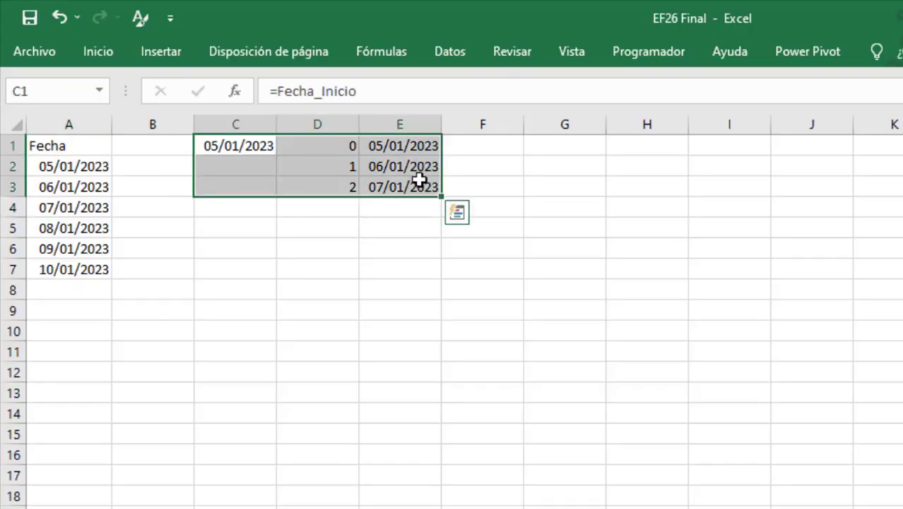
{"action": "right_click", "coordinate": [387, 181]}
{"action": "left_click", "coordinate": [469, 422]}
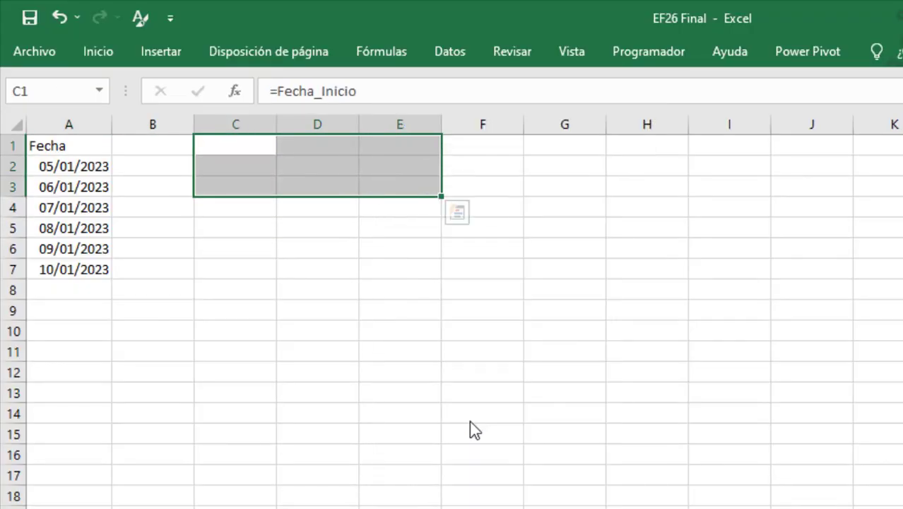
Enter =AÑO(A2) in B2 and fill it down column B
{"action": "type", "text": "=a"}
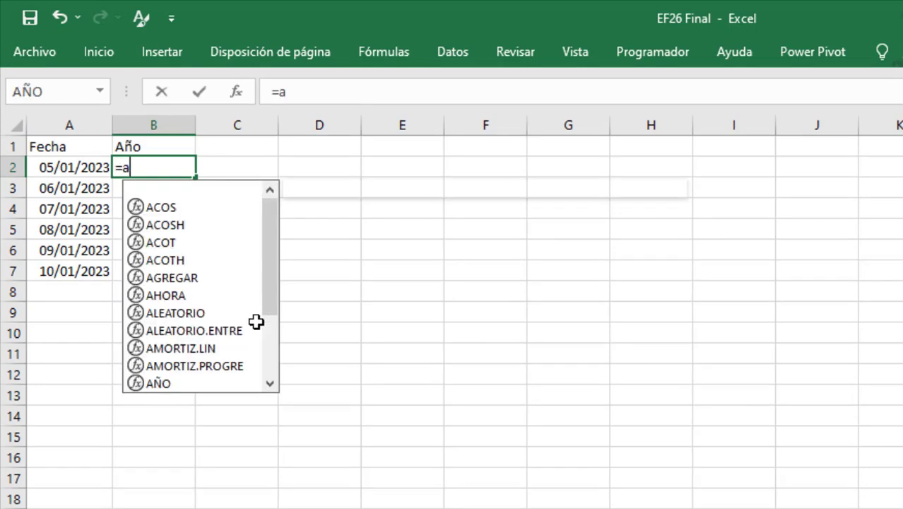
{"action": "type", "text": "ño"}
{"action": "key", "text": "Tab"}
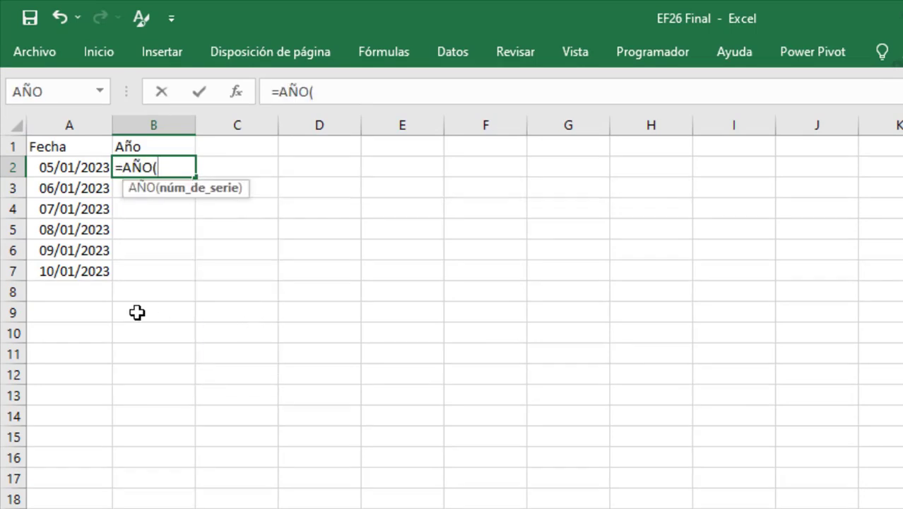
{"action": "left_click", "coordinate": [73, 166]}
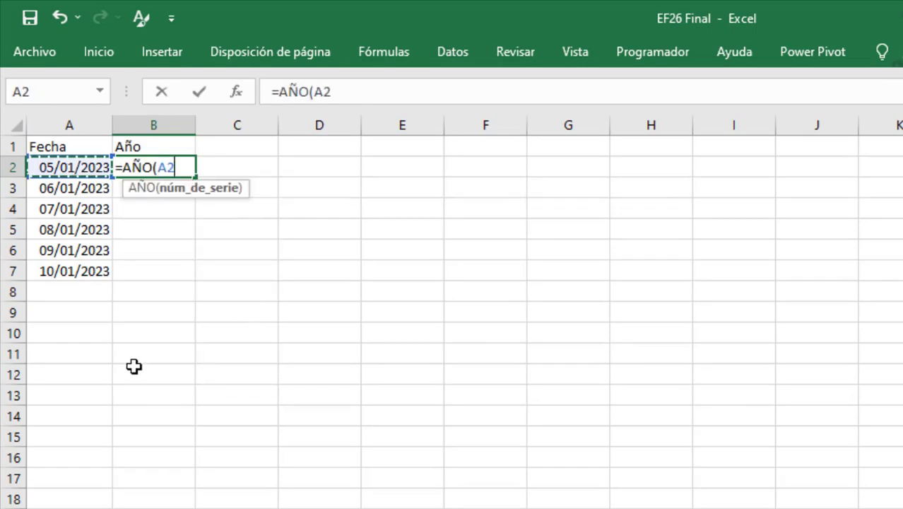
{"action": "key", "text": "ctrl+Return"}
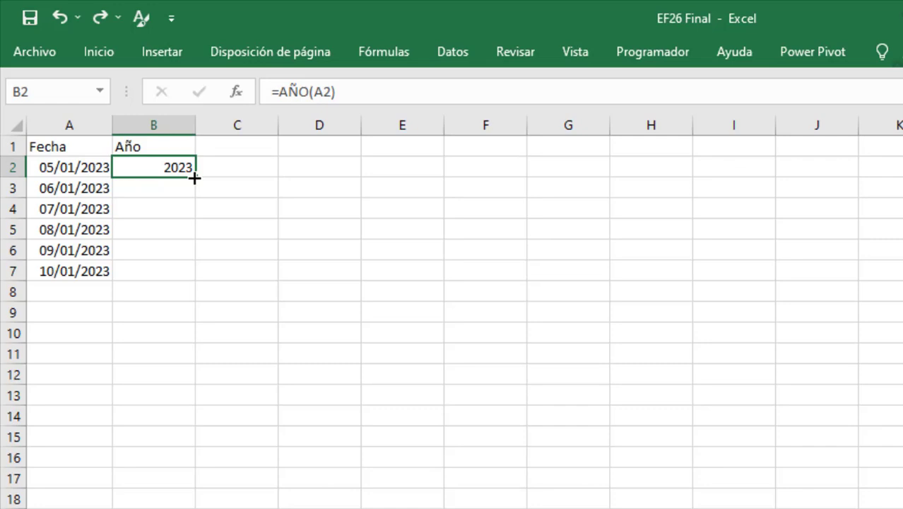
{"action": "double_click", "coordinate": [194, 178]}
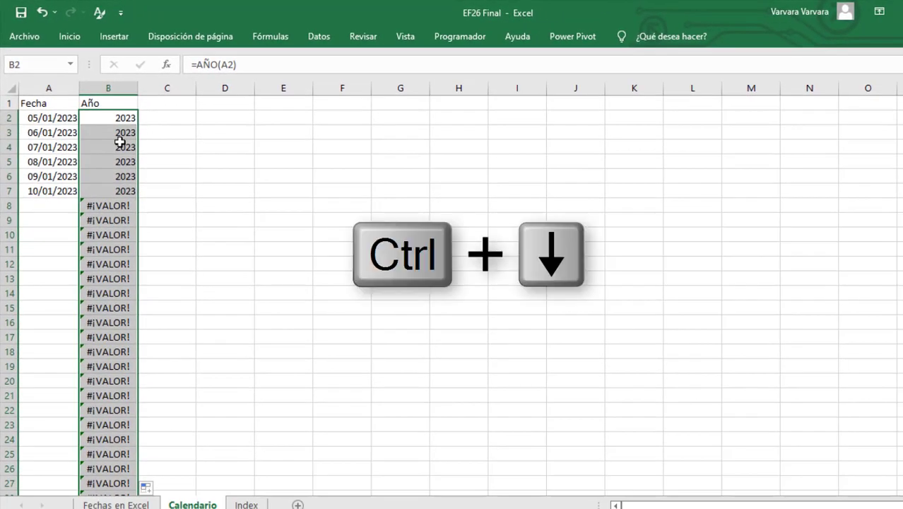
{"action": "key", "text": "ctrl+Down"}
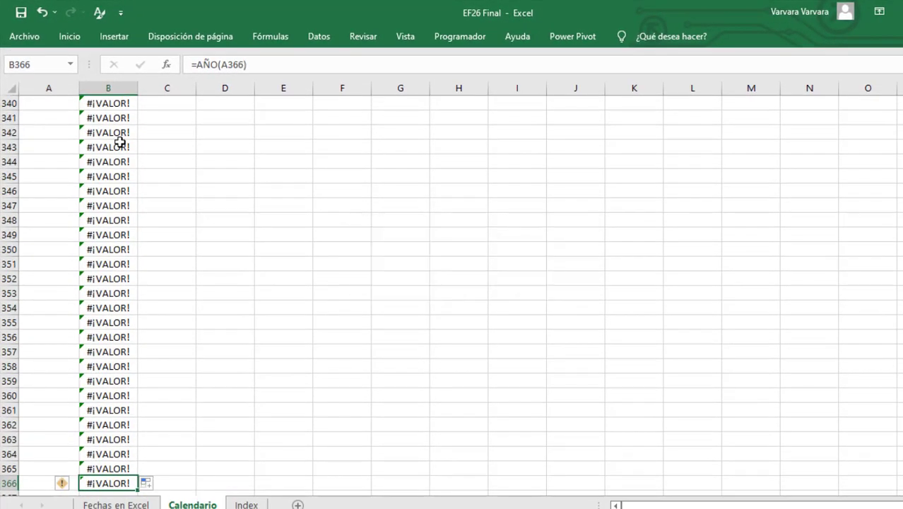
{"action": "key", "text": "ctrl+Up"}
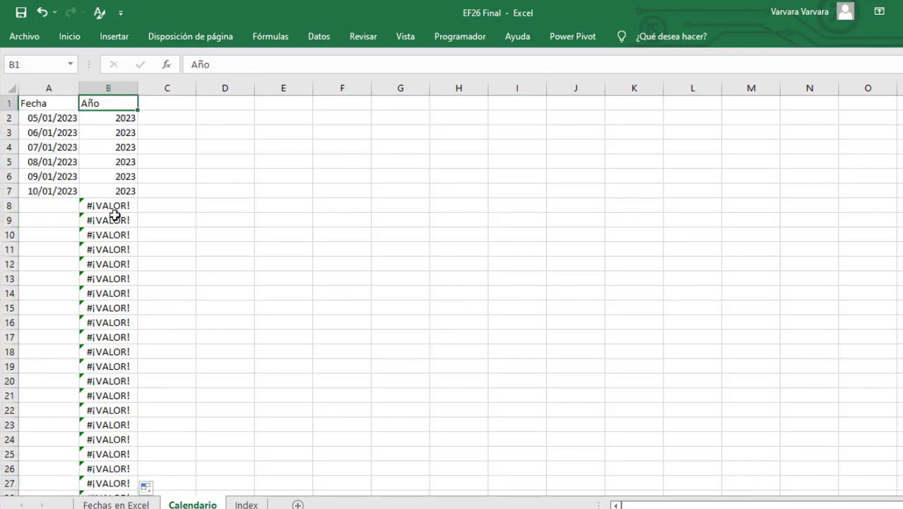
{"action": "left_click", "coordinate": [8, 206]}
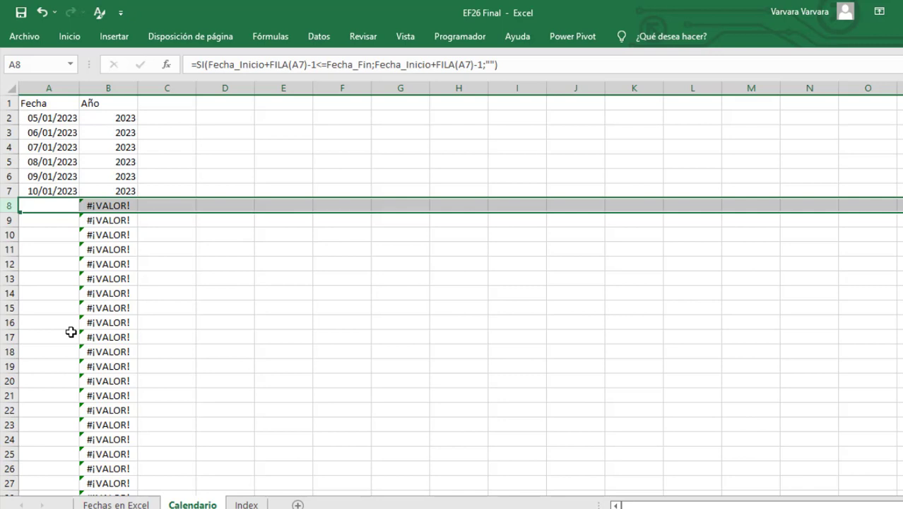
{"action": "key", "text": "Right"}
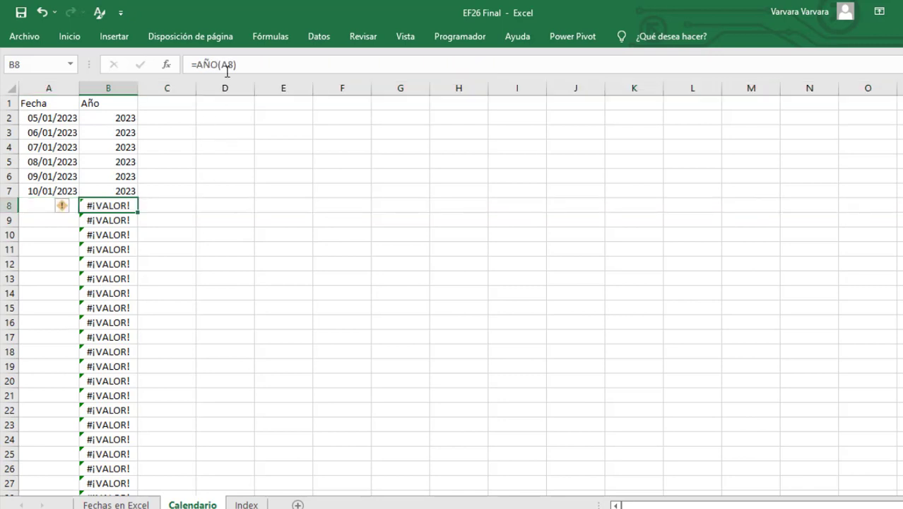
{"action": "left_click", "coordinate": [227, 69]}
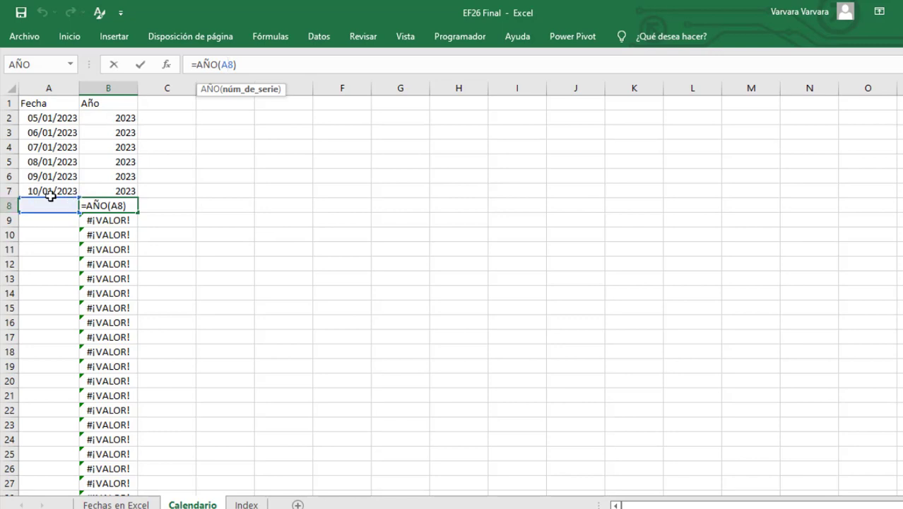
{"action": "left_click", "coordinate": [110, 220]}
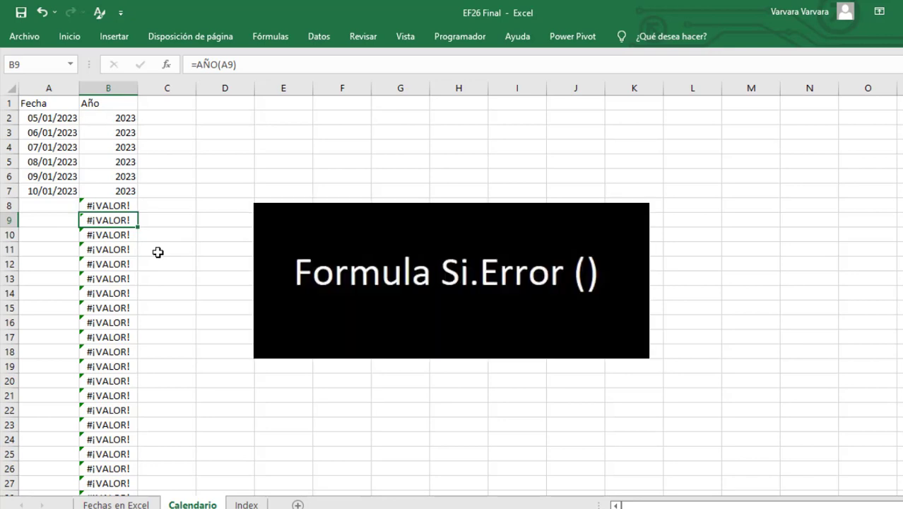
Wrap B8's year formula as =SI.ERROR(AÑO(A8);"")
{"action": "left_click", "coordinate": [89, 210]}
{"action": "key", "text": "F2"}
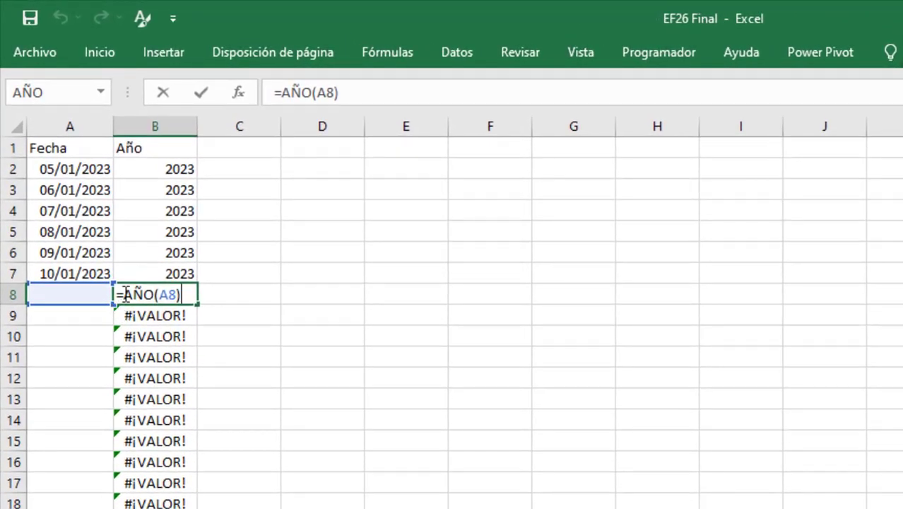
{"action": "left_click", "coordinate": [124, 294]}
{"action": "type", "text": "si"}
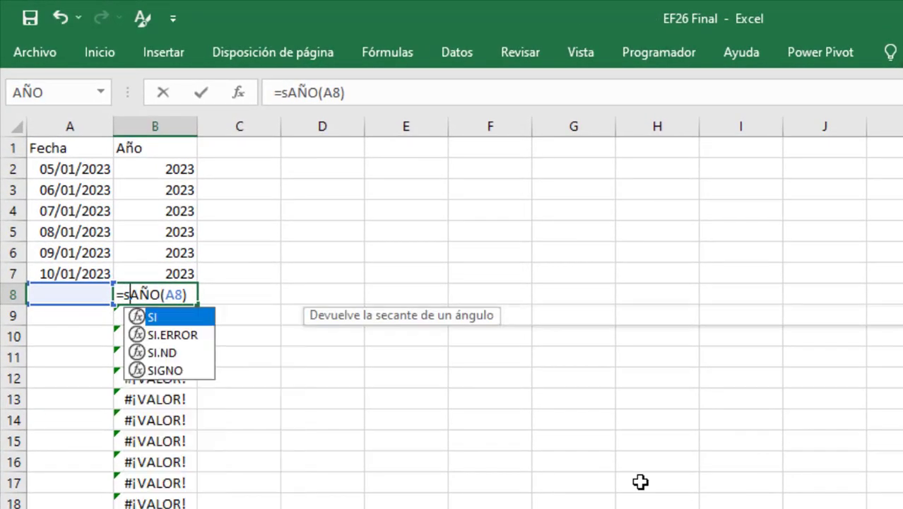
{"action": "key", "text": "Down"}
{"action": "key", "text": "Tab"}
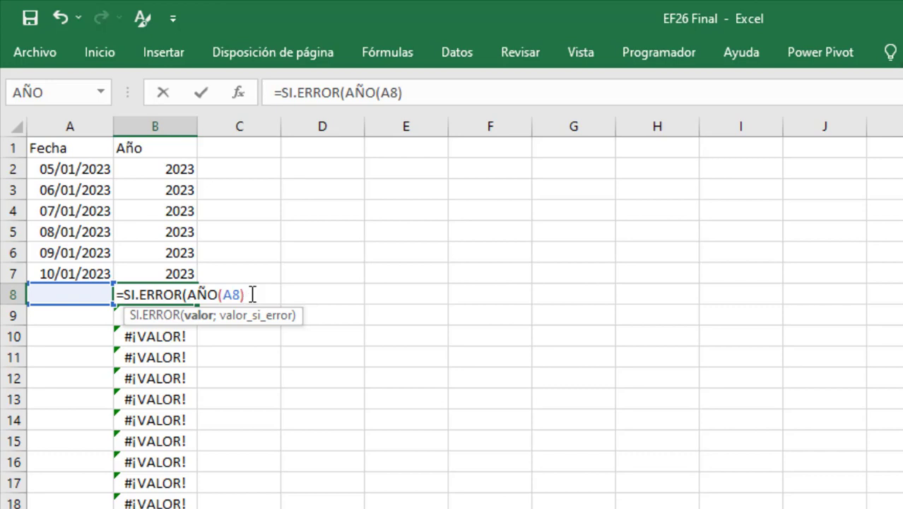
{"action": "type", "text": ";"}
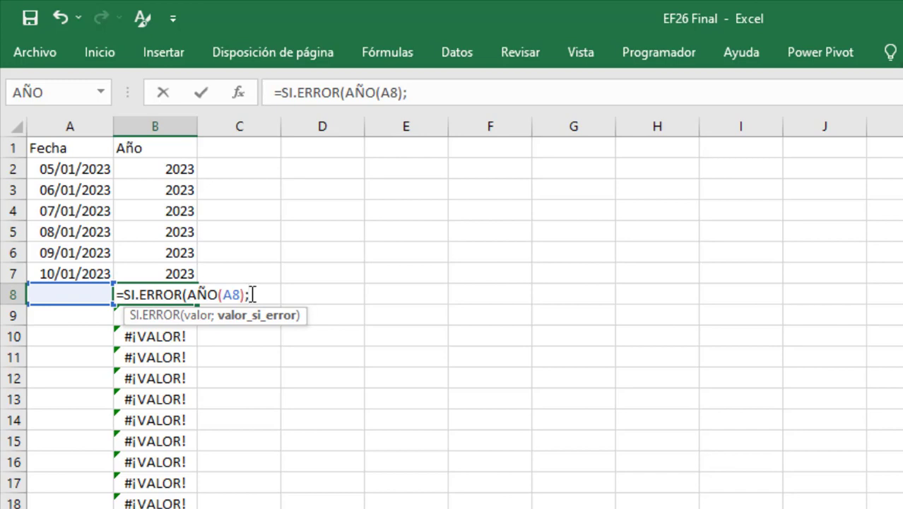
{"action": "type", "text": "\""}
{"action": "type", "text": "\""}
{"action": "type", "text": ")"}
{"action": "key", "text": "Return"}
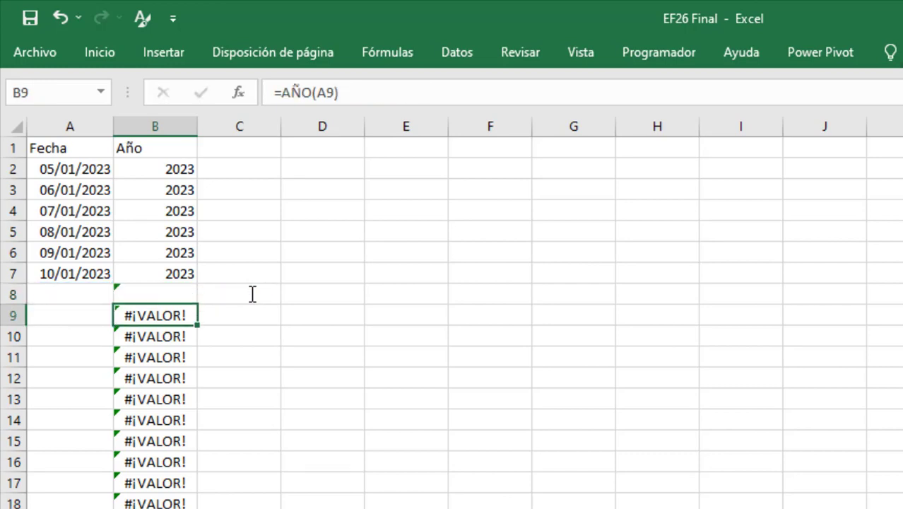
Copy the wrapped formula up to B2 and down the whole Año column
{"action": "left_click", "coordinate": [150, 288]}
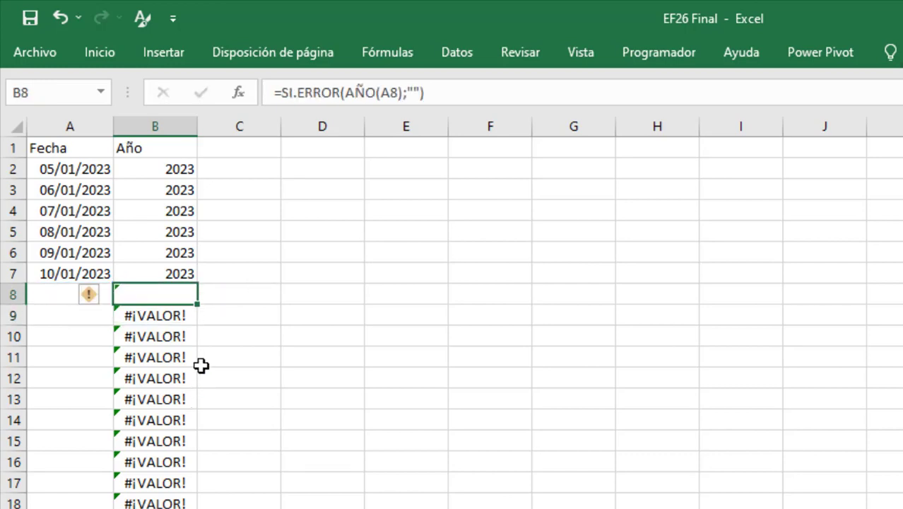
{"action": "mouse_move", "coordinate": [197, 303]}
{"action": "left_mouse_down"}
{"action": "mouse_move", "coordinate": [210, 163]}
{"action": "mouse_move", "coordinate": [193, 149]}
{"action": "left_mouse_up"}
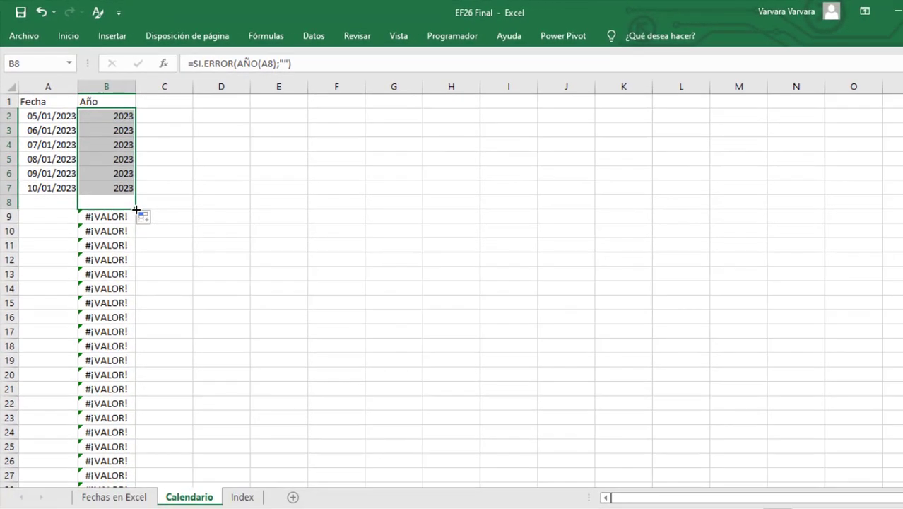
{"action": "double_click", "coordinate": [137, 210]}
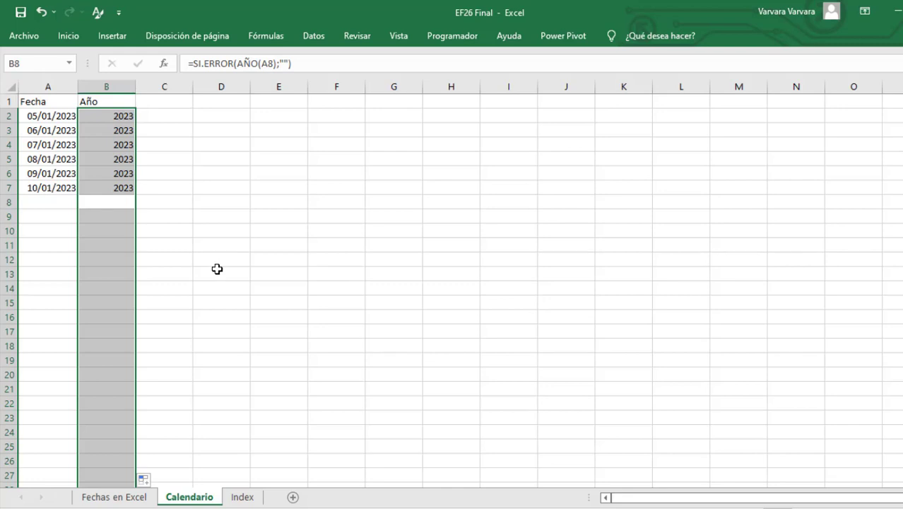
Change Fecha Inicio on Index to 01/01/2023, then check Calendario's dates and years through row 11
{"action": "left_click", "coordinate": [242, 497]}
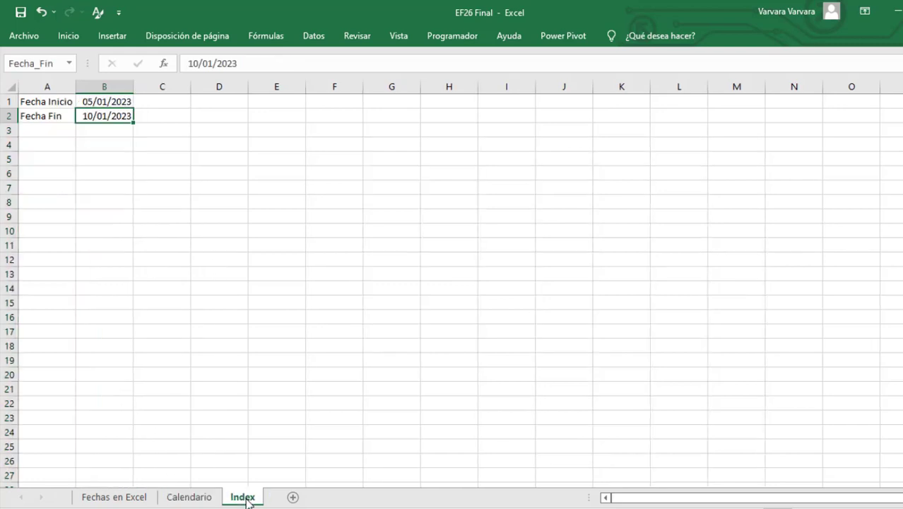
{"action": "left_click", "coordinate": [104, 102]}
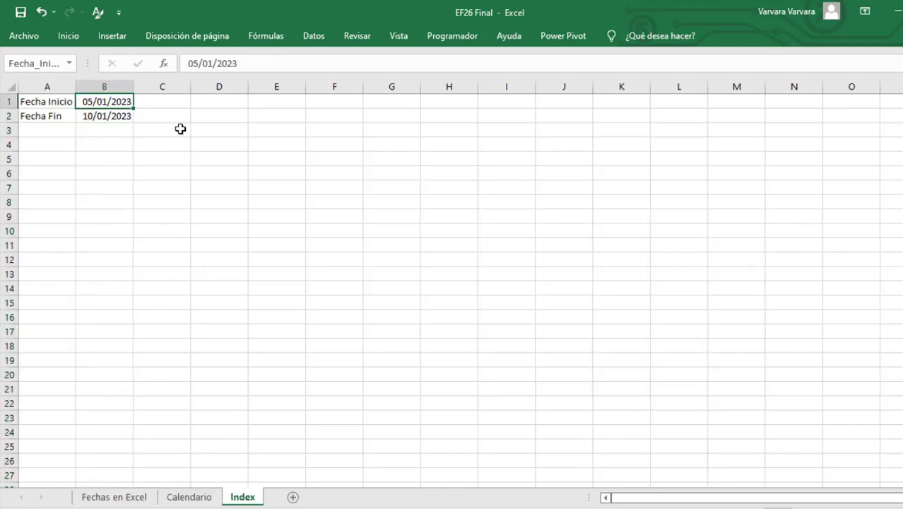
{"action": "double_click", "coordinate": [189, 63]}
{"action": "left_click", "coordinate": [189, 497]}
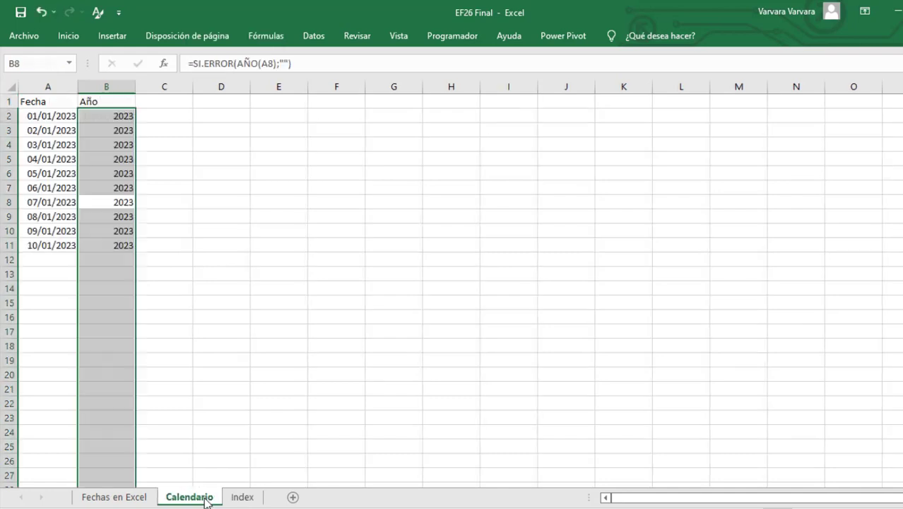
{"action": "left_click", "coordinate": [196, 285]}
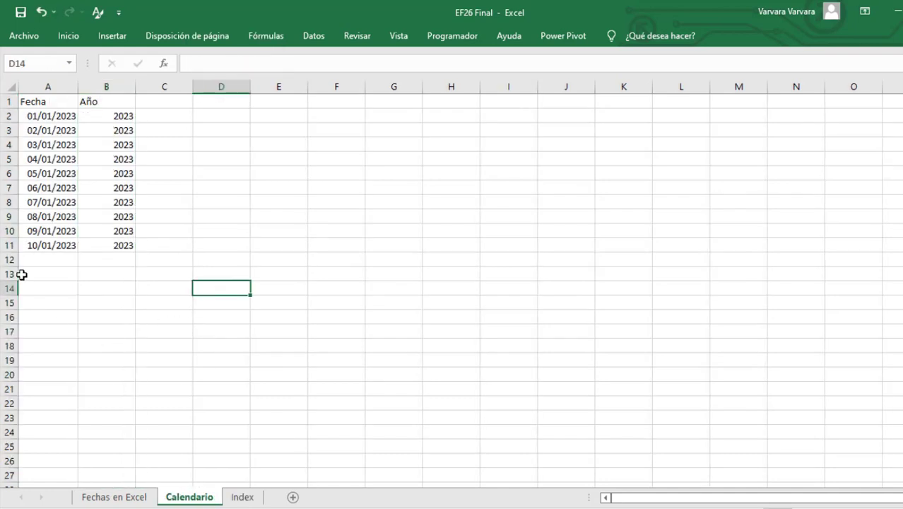
{"action": "key", "text": "Up"}
{"action": "left_click", "coordinate": [34, 244]}
{"action": "left_click", "coordinate": [120, 243]}
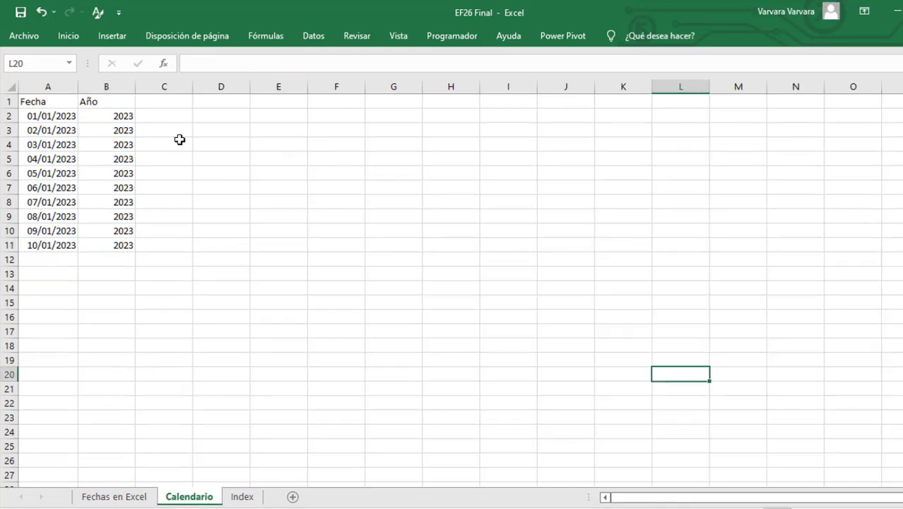
Add the Numero Mes header in C1
{"action": "left_click", "coordinate": [177, 104]}
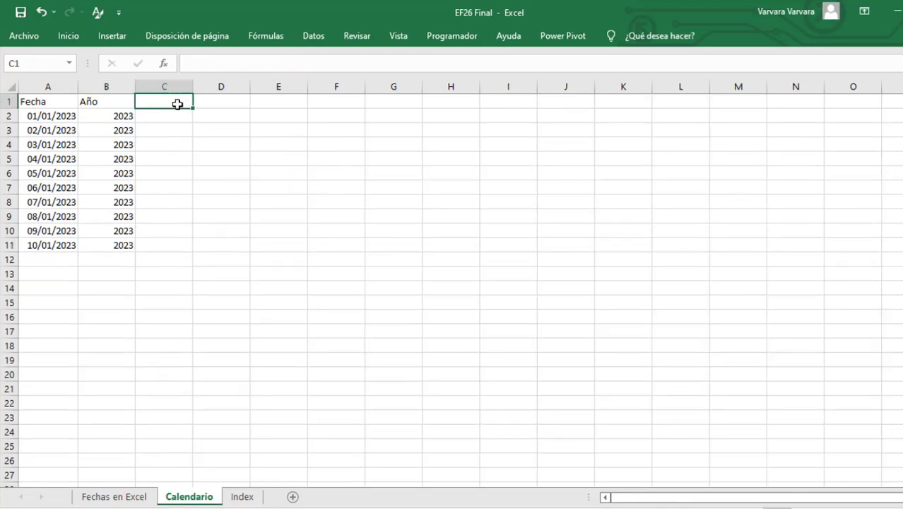
{"action": "type", "text": "Numero Mes"}
{"action": "key", "text": "Return"}
Enter =SI.ERROR(MES(A2);"") in C2
{"action": "type", "text": "=s"}
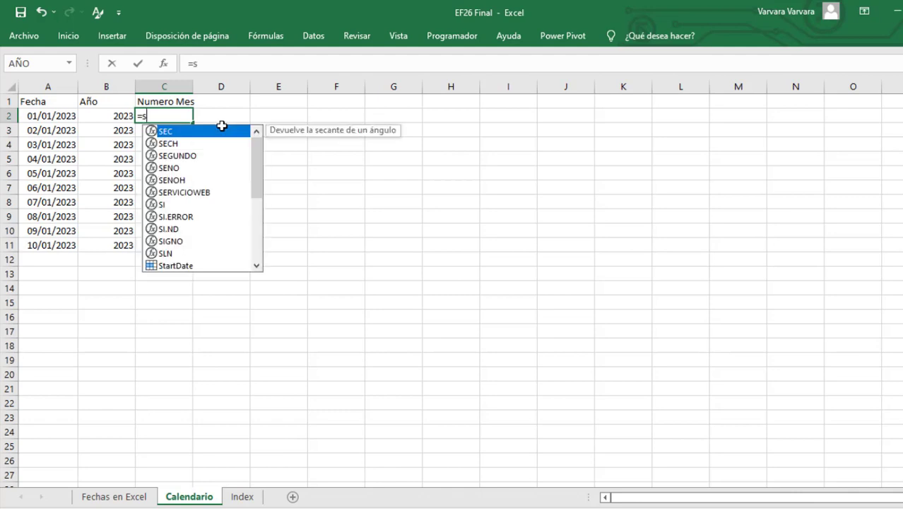
{"action": "type", "text": "i"}
{"action": "key", "text": "Down"}
{"action": "key", "text": "Tab"}
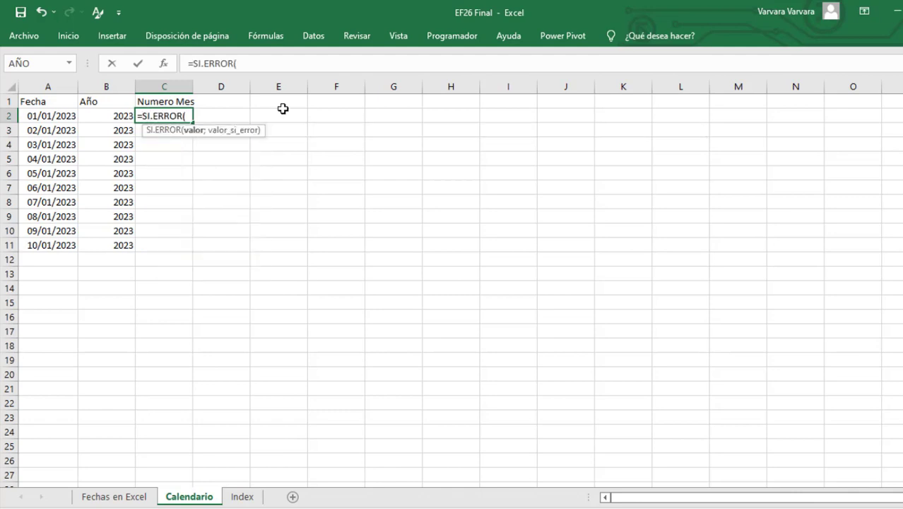
{"action": "type", "text": "m"}
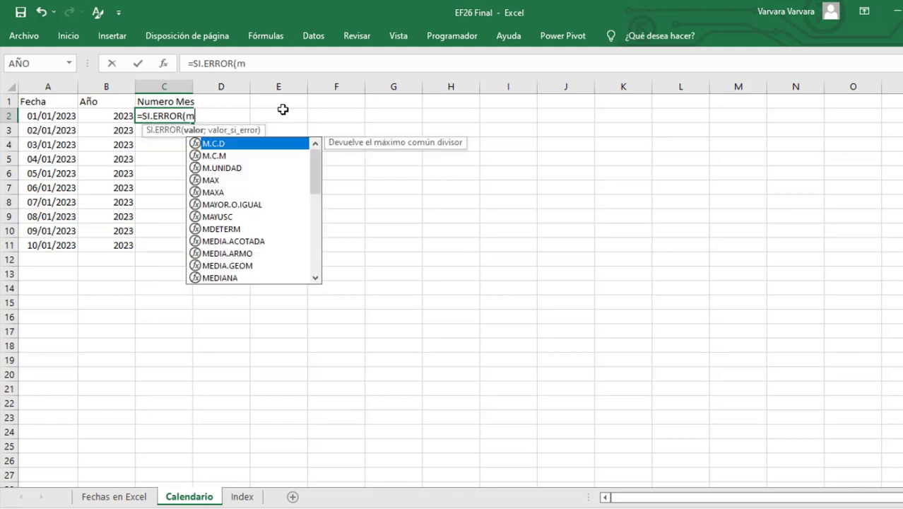
{"action": "type", "text": "es"}
{"action": "key", "text": "Tab"}
{"action": "key", "text": "Left"}
{"action": "key", "text": "Left"}
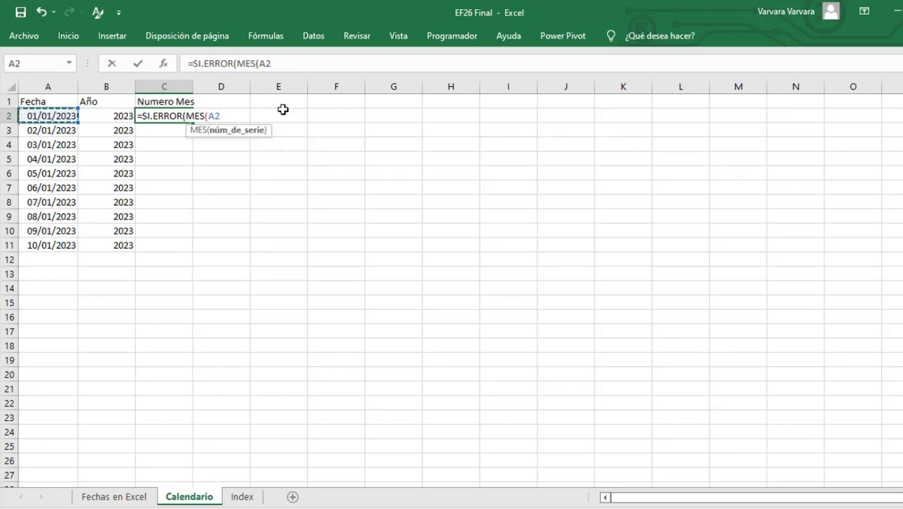
{"action": "type", "text": ");"}
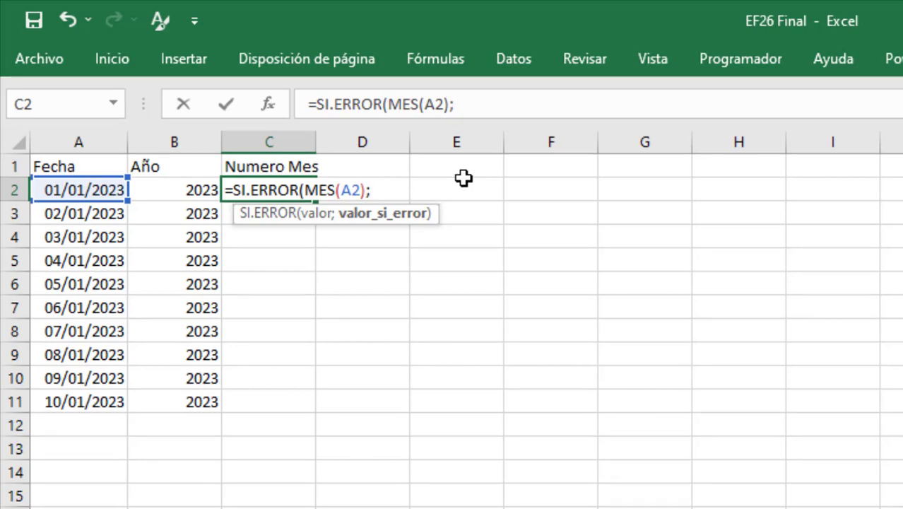
{"action": "type", "text": "\"\")"}
{"action": "key", "text": "ctrl+Return"}
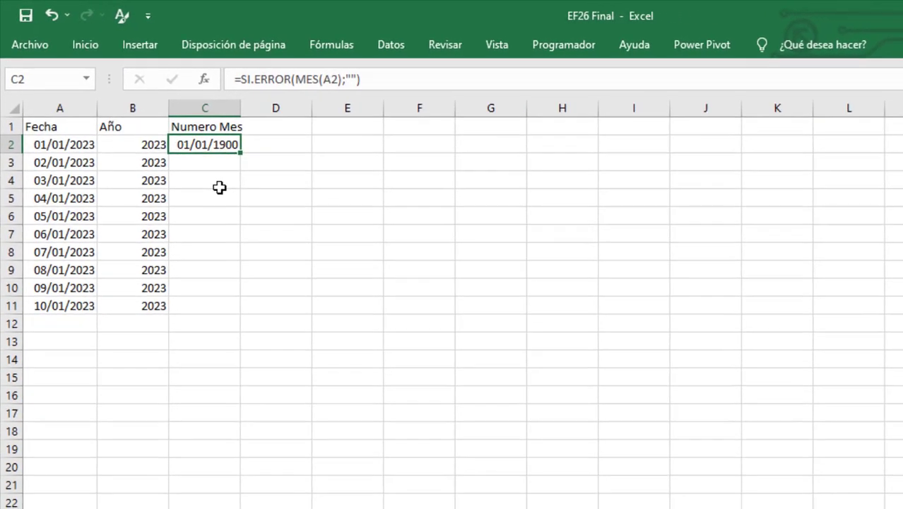
Format C2 as General and fill the month formula down to row 11
{"action": "key", "text": "ctrl+1"}
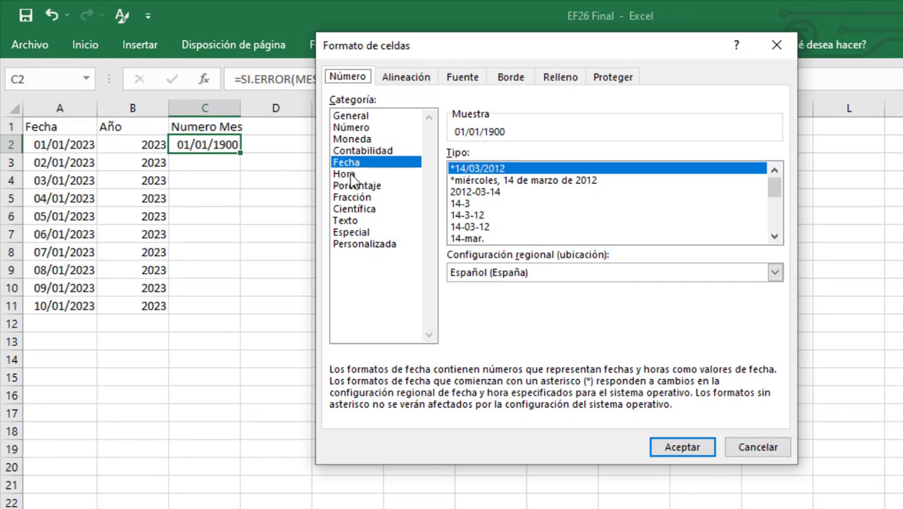
{"action": "left_click", "coordinate": [367, 117]}
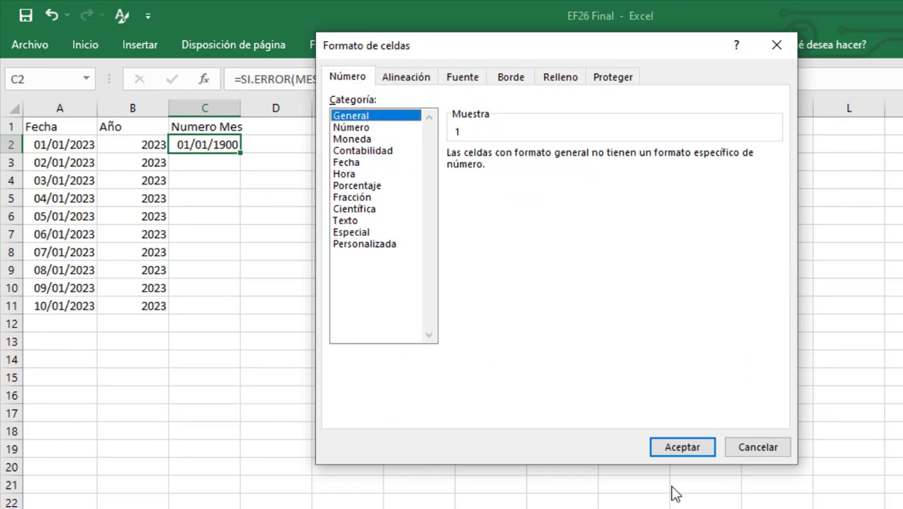
{"action": "left_click", "coordinate": [681, 448]}
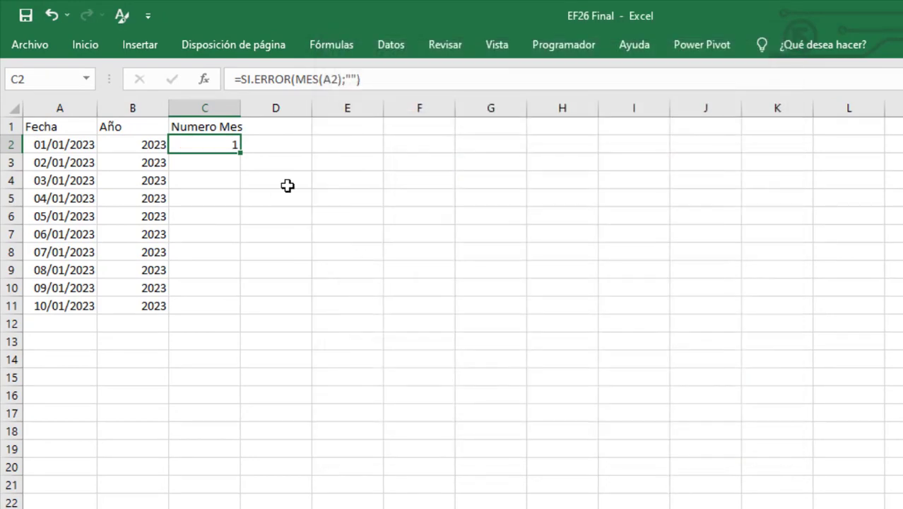
{"action": "double_click", "coordinate": [239, 152]}
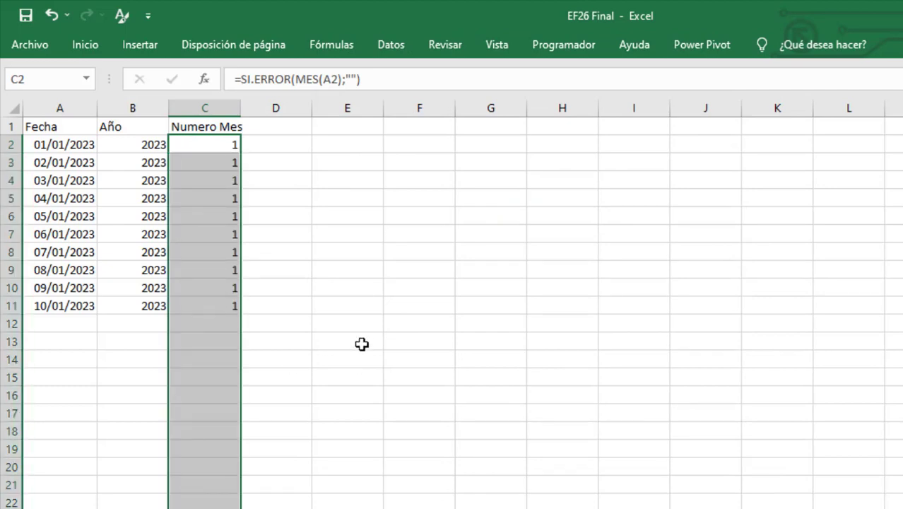
{"action": "left_click", "coordinate": [306, 133]}
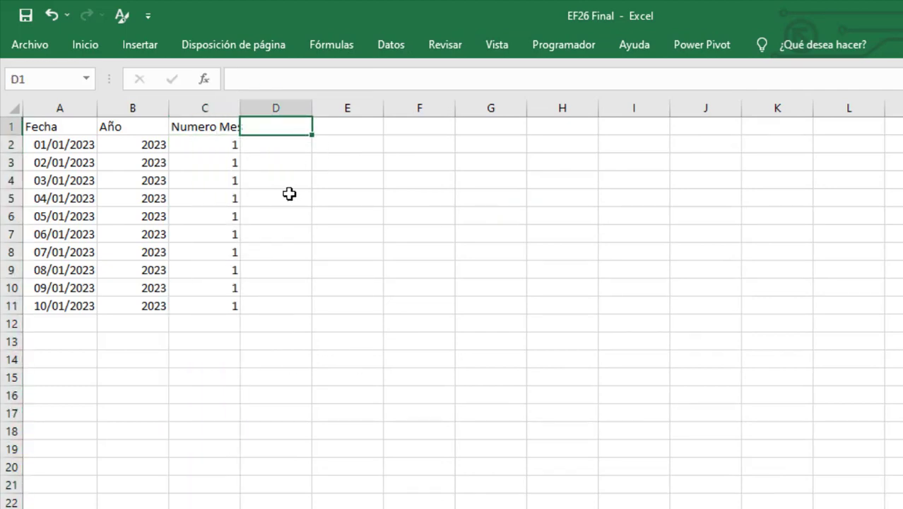
Add the Nombre Mes Corto header in D1 and start =SI.ERROR(TEXTO(A2;"mmm") in D2
{"action": "type", "text": "Nombre Mes Corto"}
{"action": "key", "text": "Return"}
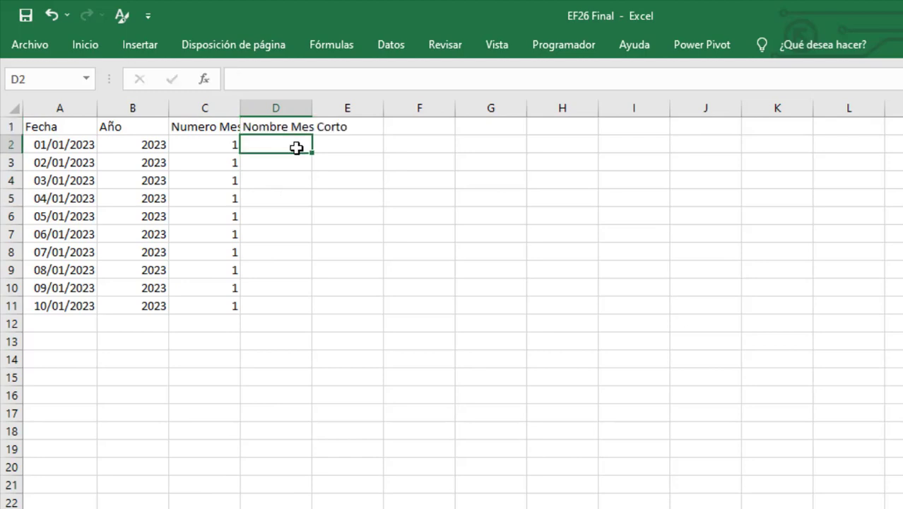
{"action": "type", "text": "=si"}
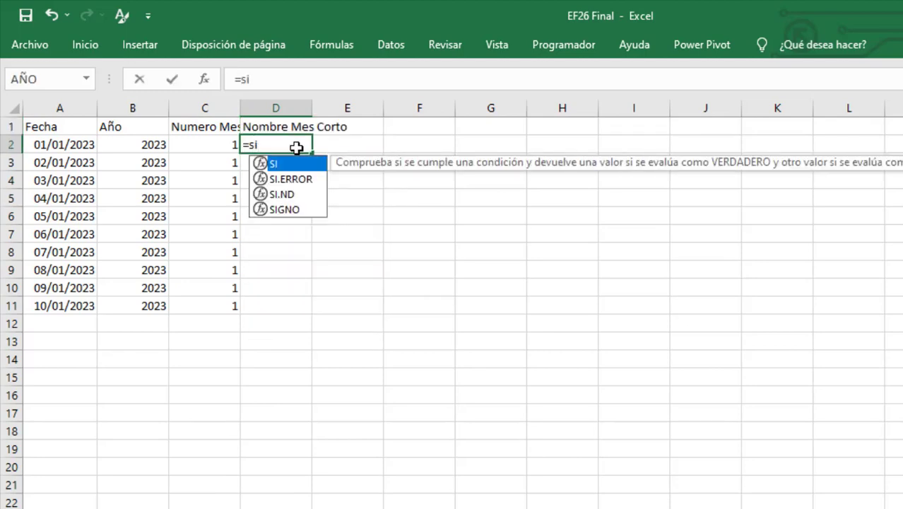
{"action": "double_click", "coordinate": [293, 178]}
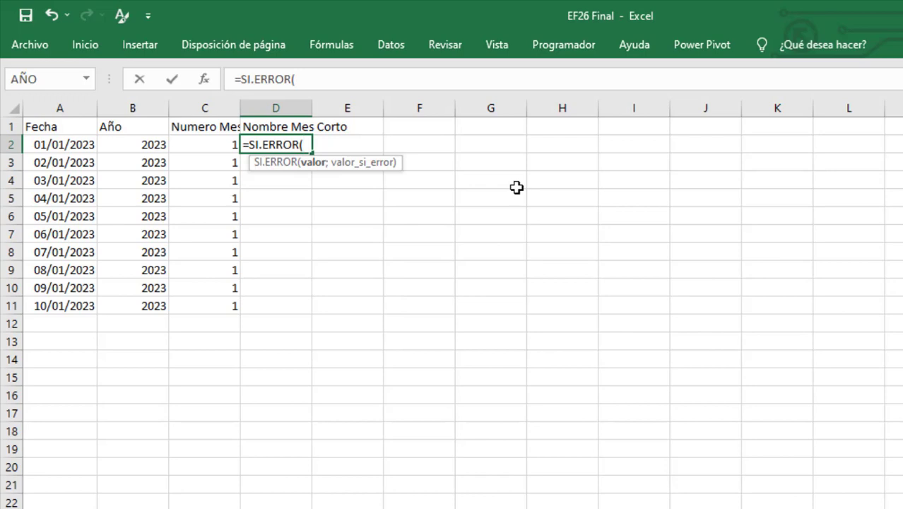
{"action": "type", "text": "tex"}
{"action": "key", "text": "Tab"}
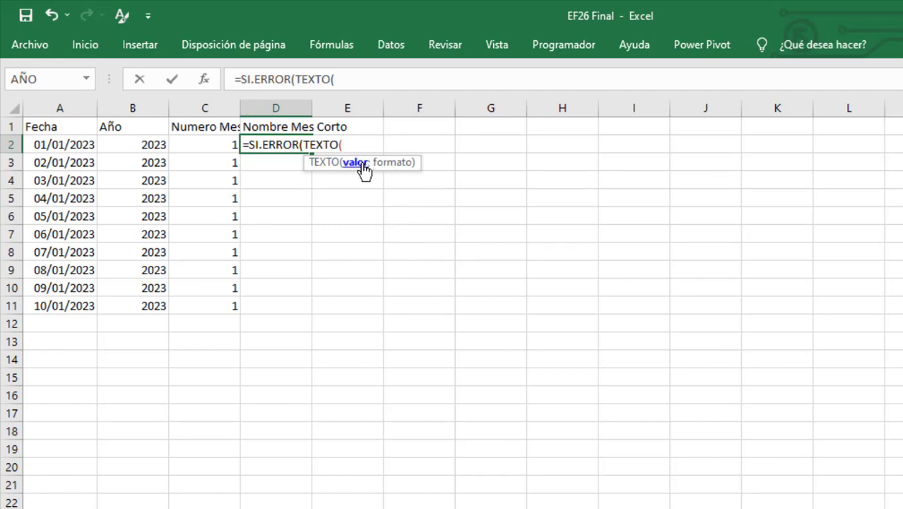
{"action": "left_click", "coordinate": [65, 146]}
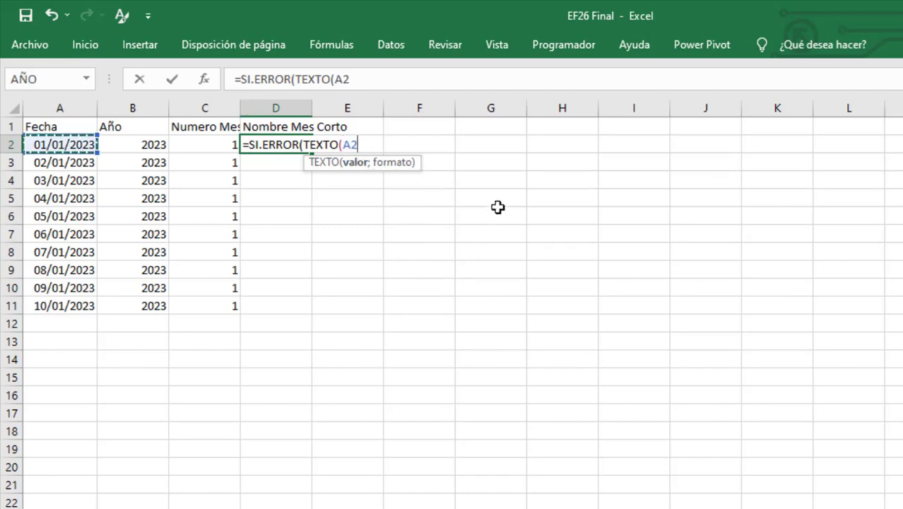
{"action": "type", "text": ";"}
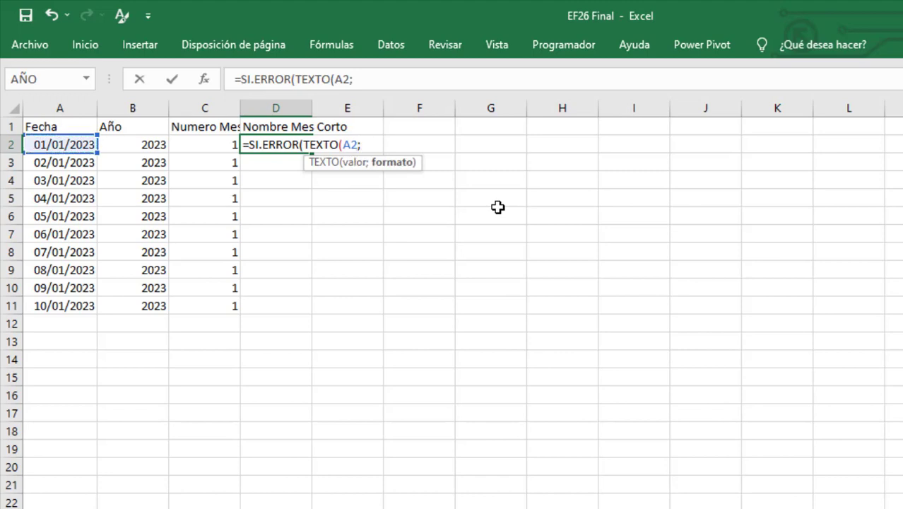
{"action": "type", "text": "\""}
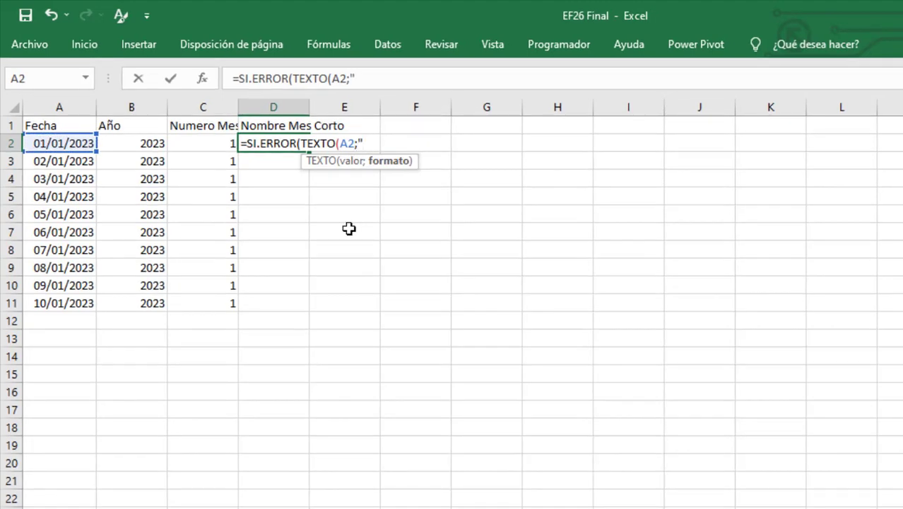
{"action": "type", "text": "mmm"}
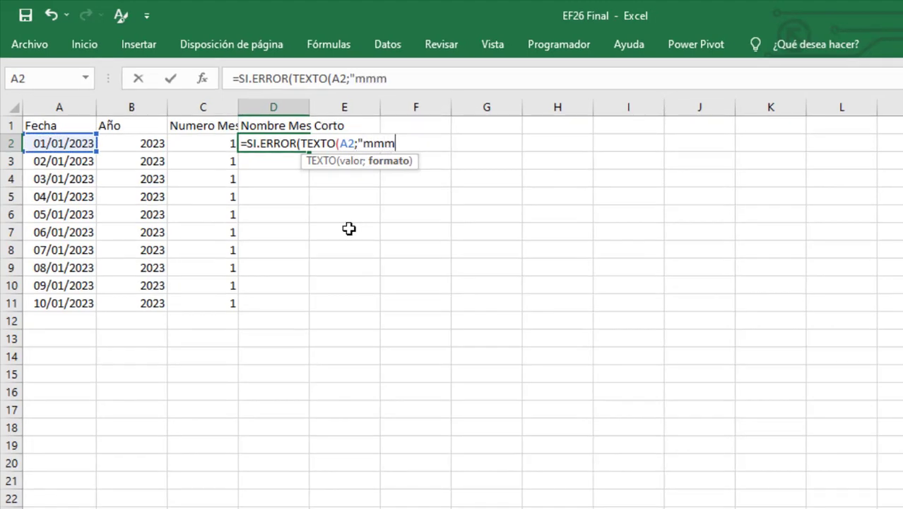
{"action": "type", "text": "\""}
{"action": "type", "text": ")"}
Complete =SI.ERROR(TEXTO(A2;"mmm");"") and fill it down D2:D11
{"action": "key", "text": "Left"}
{"action": "key", "text": "Left"}
{"action": "key", "text": "Left"}
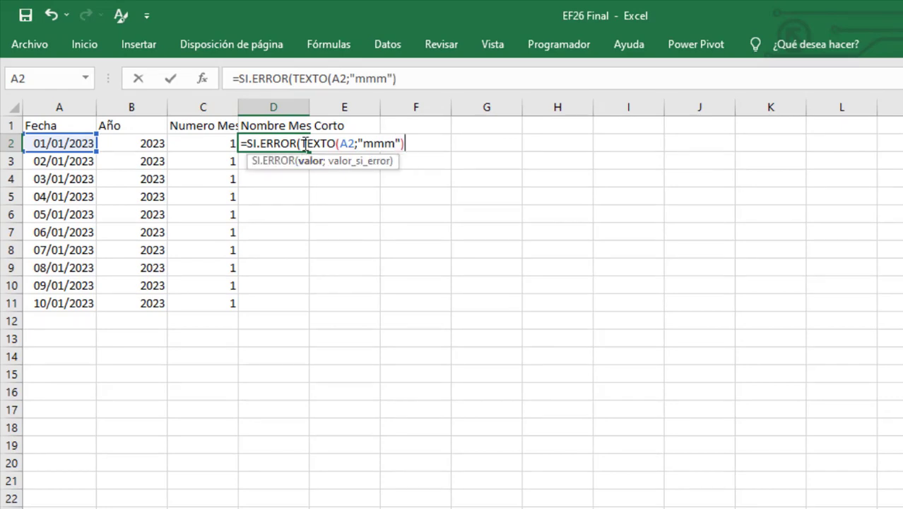
{"action": "key", "text": "shift+Right"}
{"action": "key", "text": "shift+Right"}
{"action": "key", "text": "shift+Right"}
{"action": "key", "text": "shift+Right"}
{"action": "key", "text": "shift+Right"}
{"action": "key", "text": "shift+Right"}
{"action": "key", "text": "shift+Right"}
{"action": "key", "text": "shift+Right"}
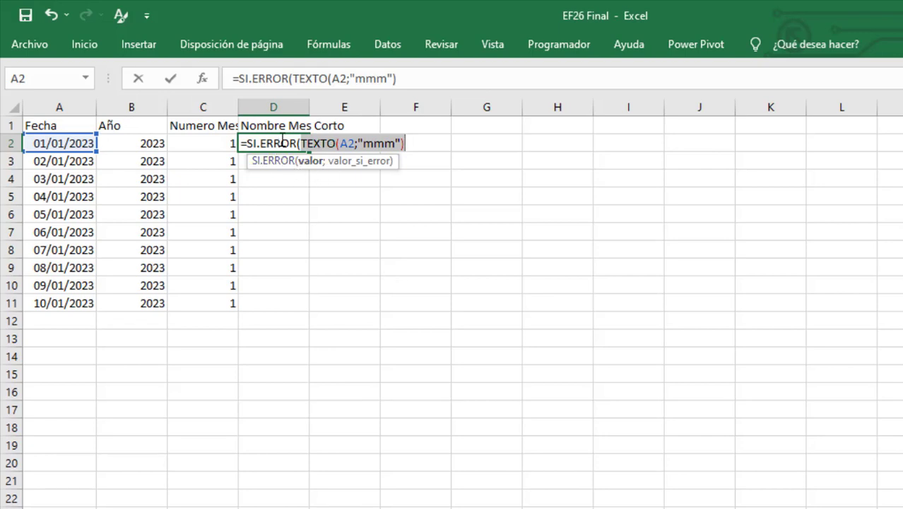
{"action": "left_click", "coordinate": [417, 143]}
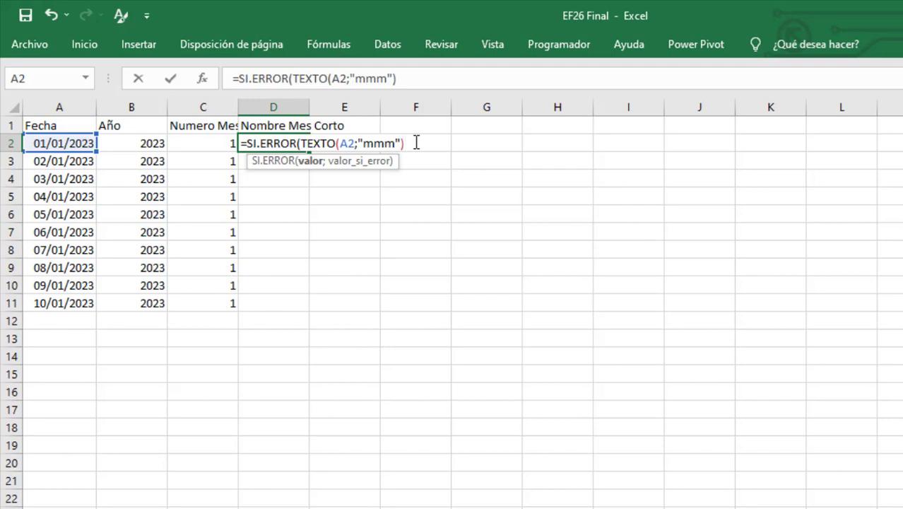
{"action": "type", "text": ";"}
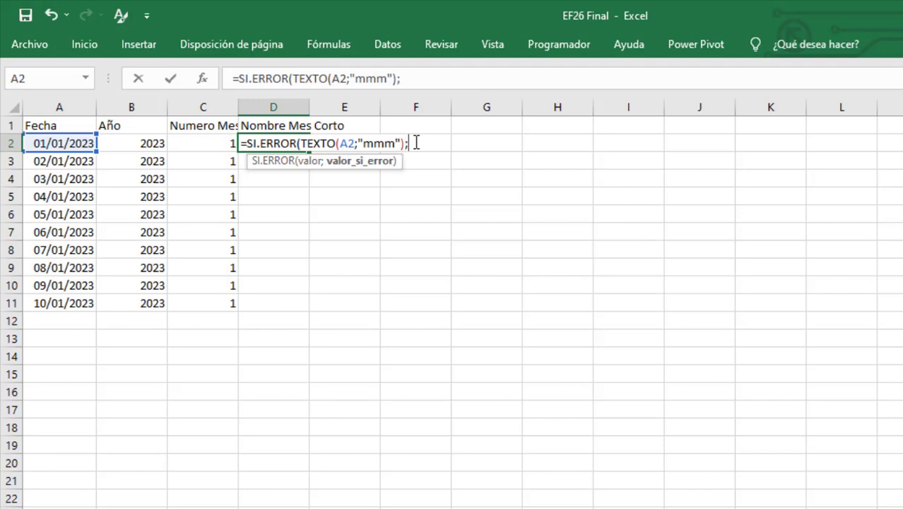
{"action": "type", "text": "\"\""}
{"action": "type", "text": ")"}
{"action": "key", "text": "ctrl+Return"}
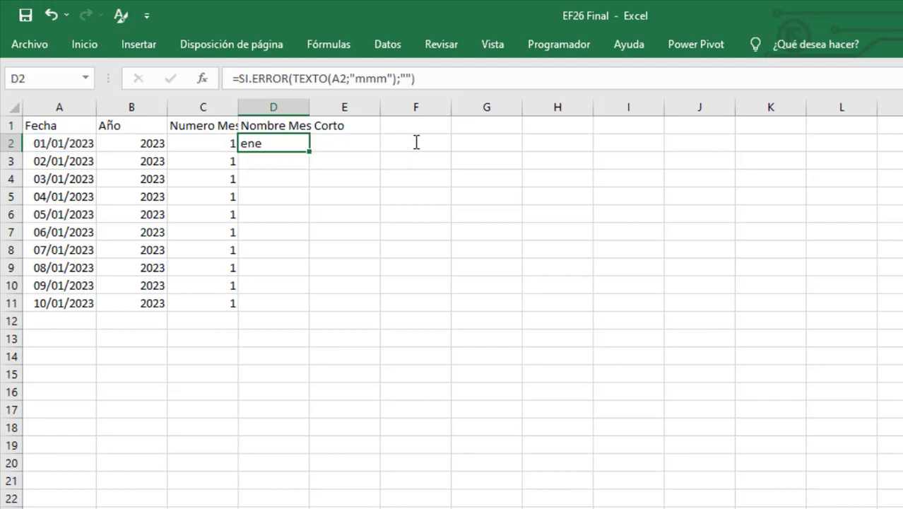
{"action": "key", "text": "ctrl+shift+Down"}
{"action": "key", "text": "ctrl+d"}
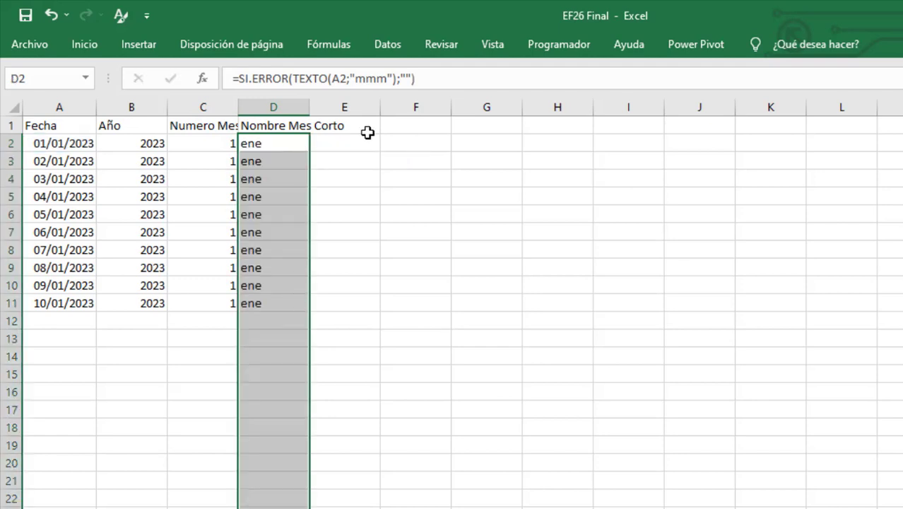
{"action": "left_click", "coordinate": [367, 132]}
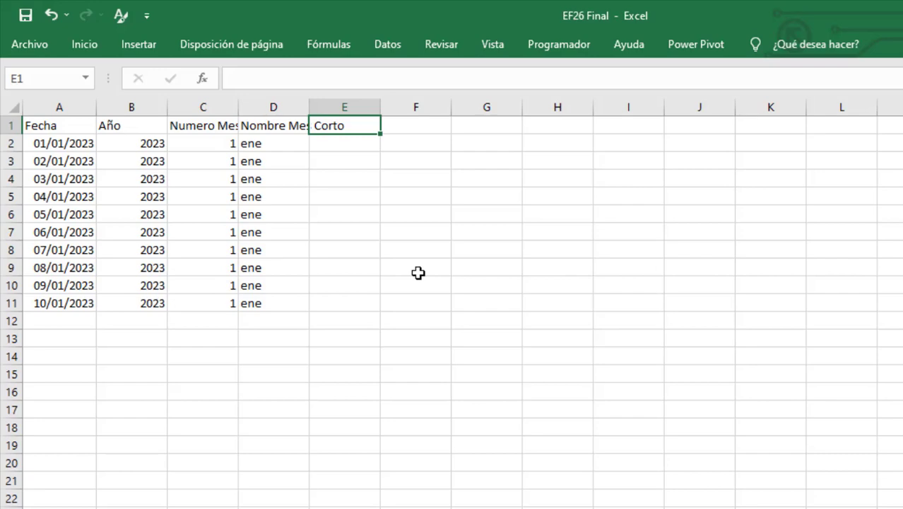
Add a Nombre Mes Largo header in E1 with =SI.ERROR(TEXTO(A2;"mmmm");"") filled to row 11
{"action": "type", "text": "Nombre Mes Largo"}
{"action": "key", "text": "Return"}
{"action": "type", "text": "=si"}
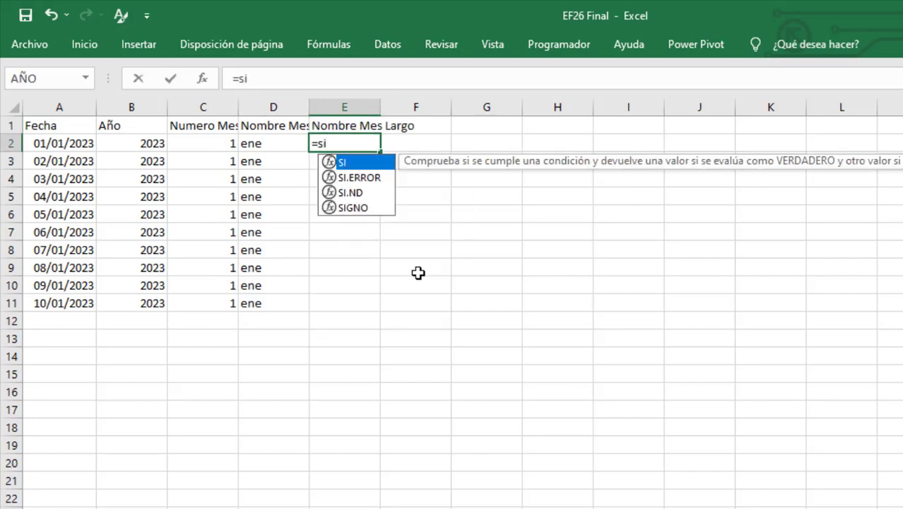
{"action": "key", "text": "Down"}
{"action": "key", "text": "Tab"}
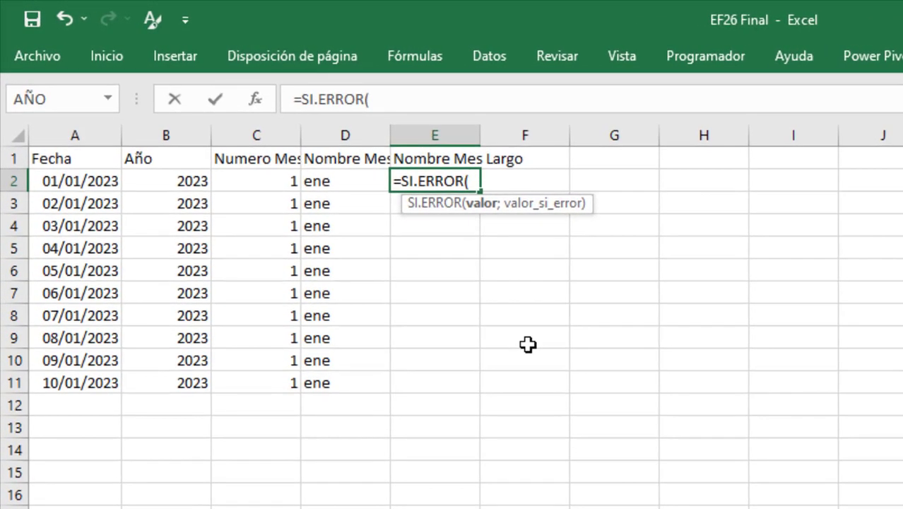
{"action": "type", "text": "text"}
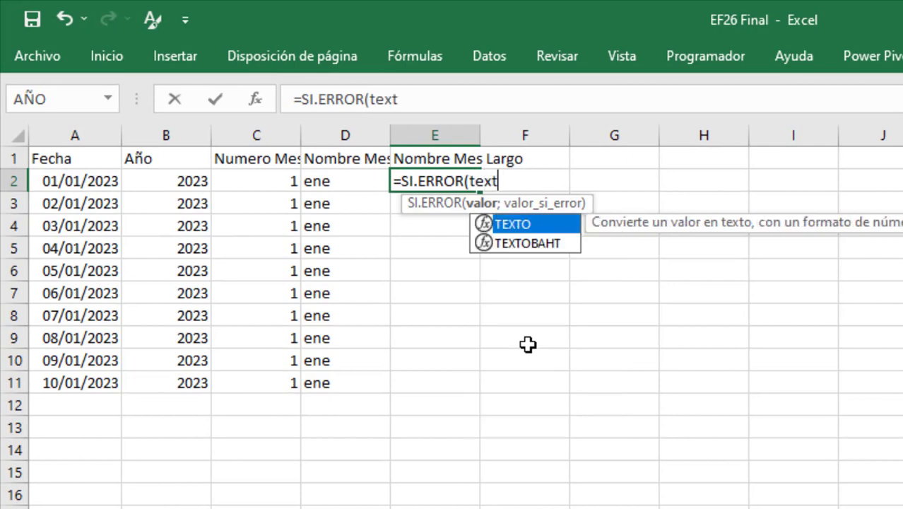
{"action": "key", "text": "Tab"}
{"action": "key", "text": "Left"}
{"action": "key", "text": "Left"}
{"action": "key", "text": "Left"}
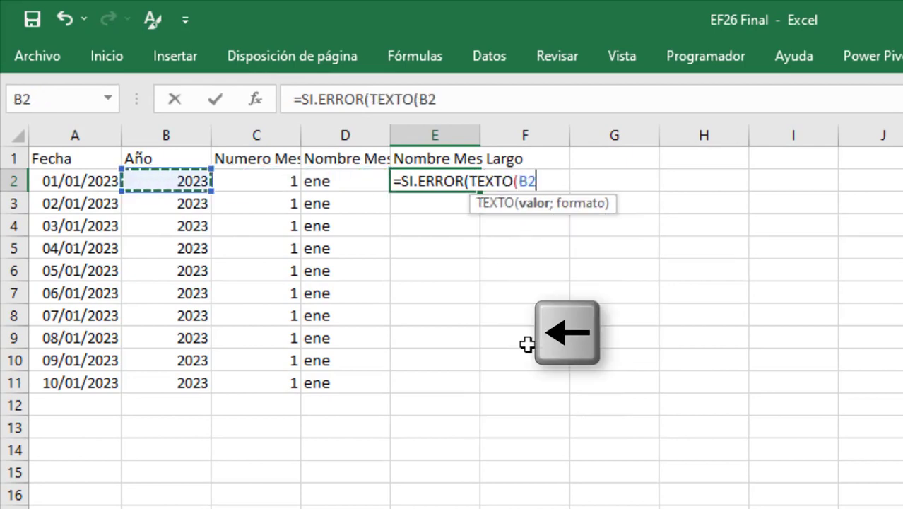
{"action": "key", "text": "Left"}
{"action": "type", "text": ";"}
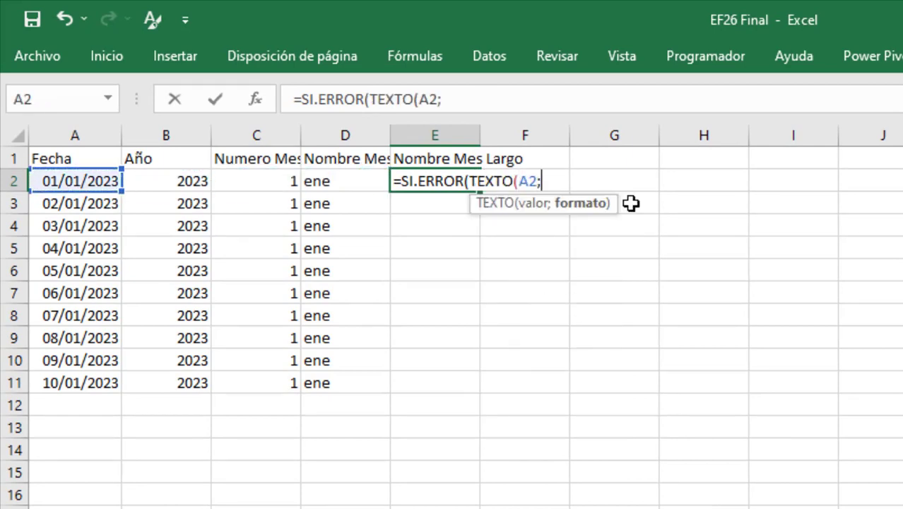
{"action": "type", "text": "\""}
{"action": "type", "text": "mmm"}
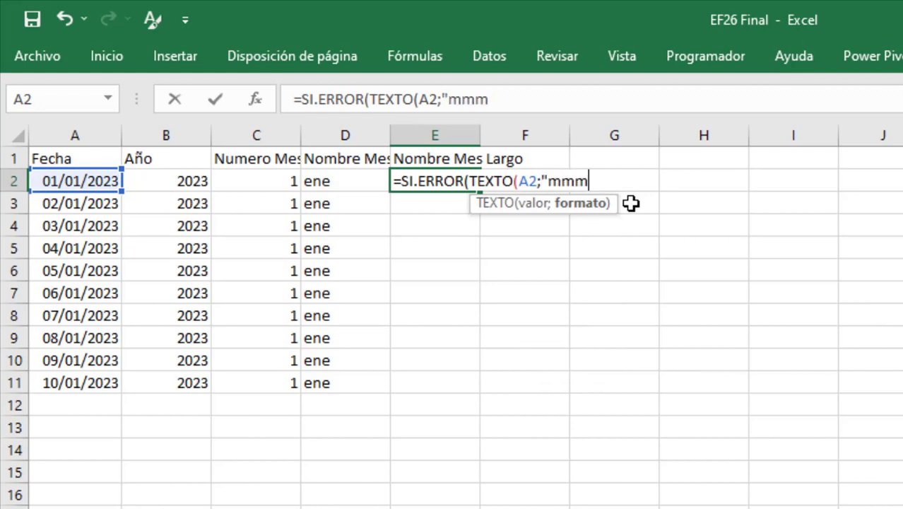
{"action": "type", "text": "m"}
{"action": "type", "text": "\")"}
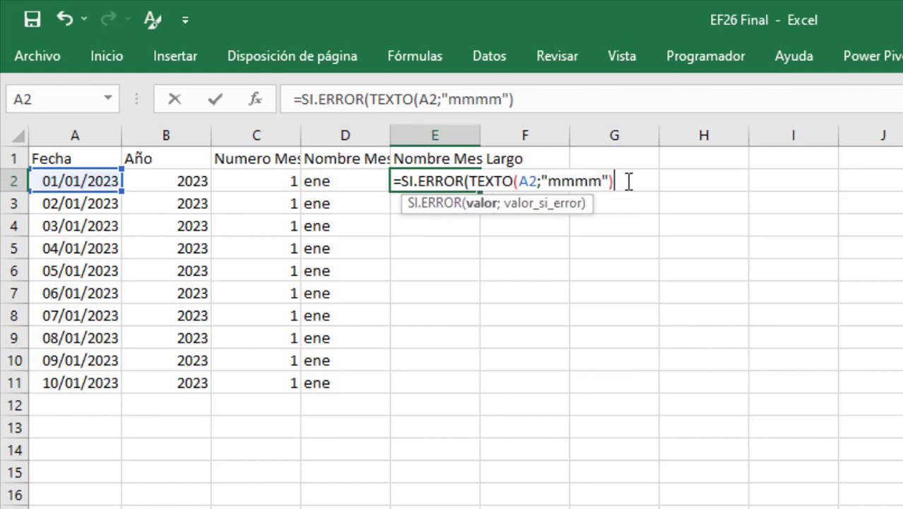
{"action": "type", "text": ";"}
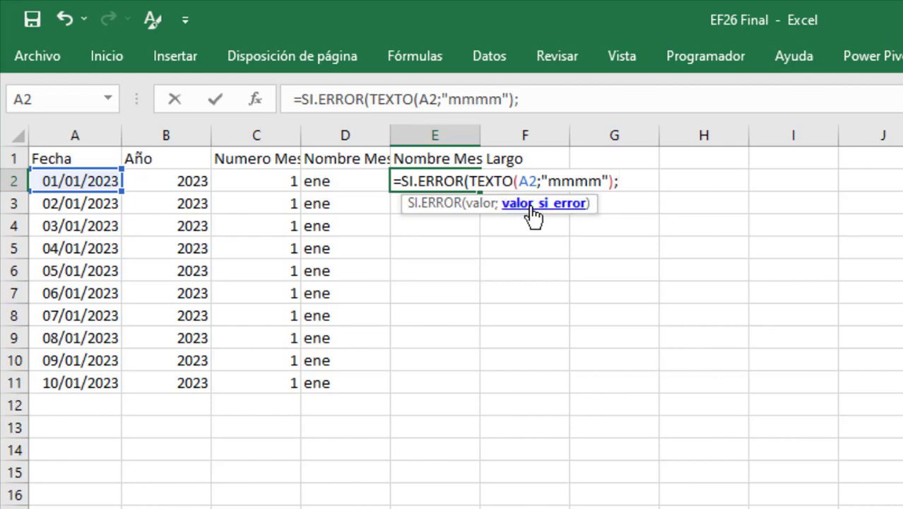
{"action": "type", "text": "\"\""}
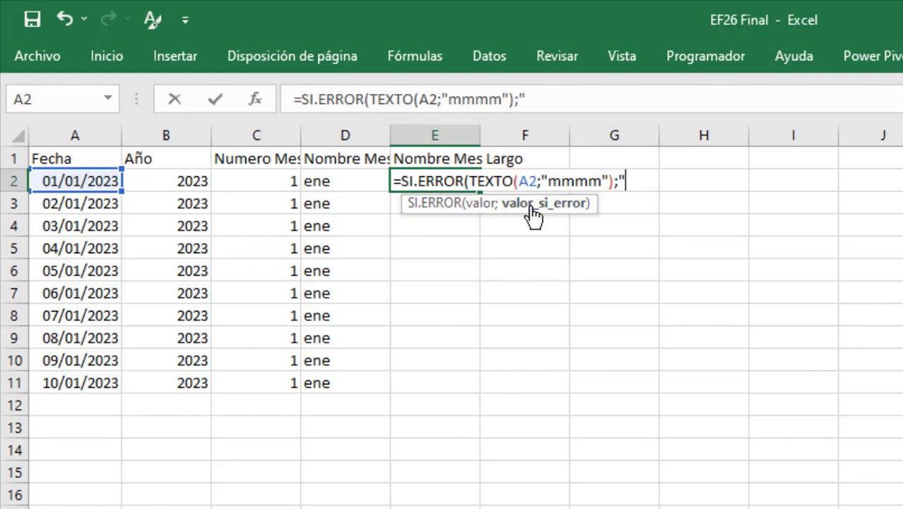
{"action": "key", "text": "ctrl+Return"}
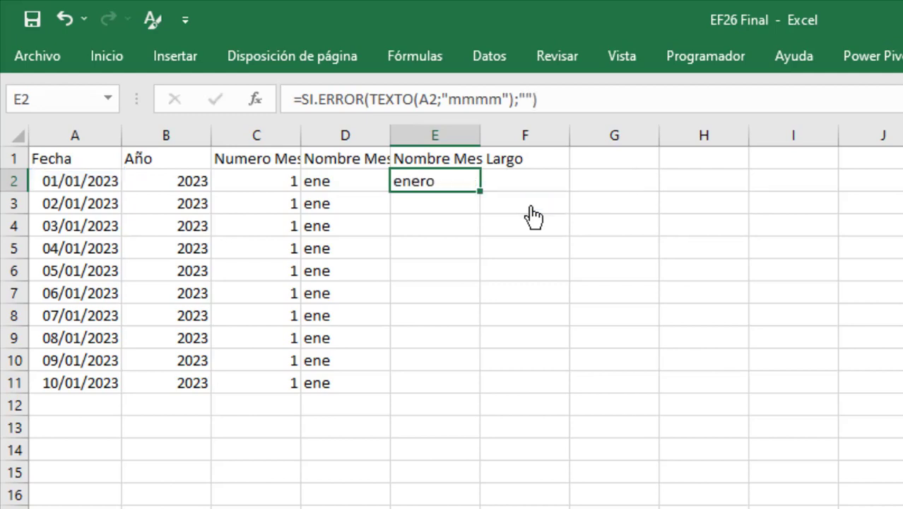
{"action": "double_click", "coordinate": [482, 197]}
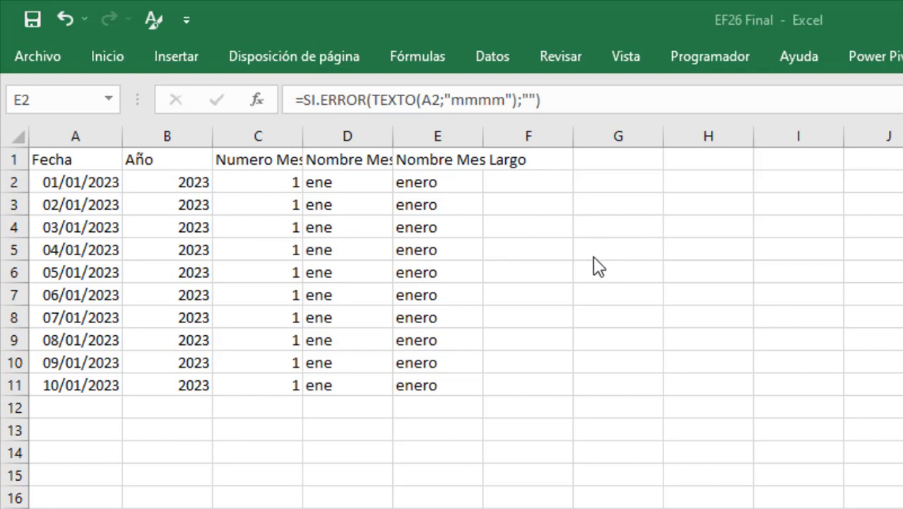
Enter the Numero Semana header in F1 and begin =NUM.DE.SEMANA(A2; in F2
{"action": "left_click", "coordinate": [563, 166]}
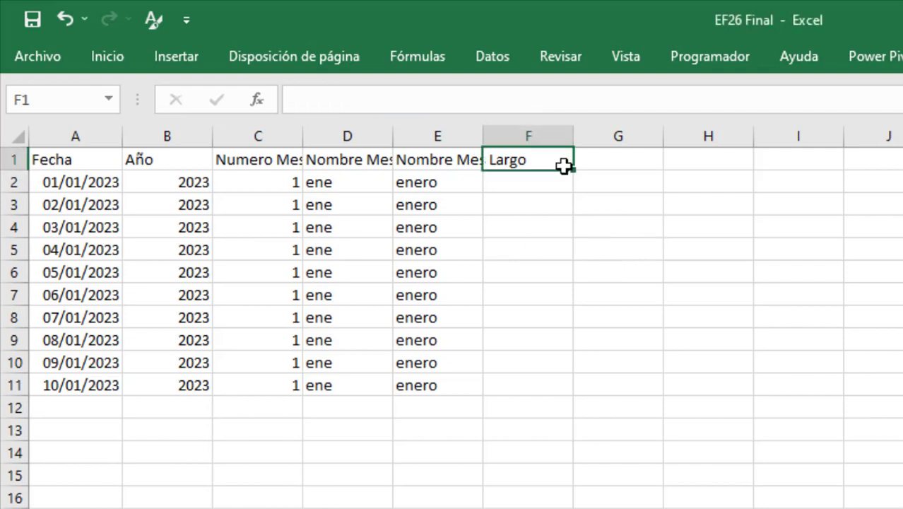
{"action": "type", "text": "Numero Semana"}
{"action": "key", "text": "Return"}
{"action": "type", "text": "="}
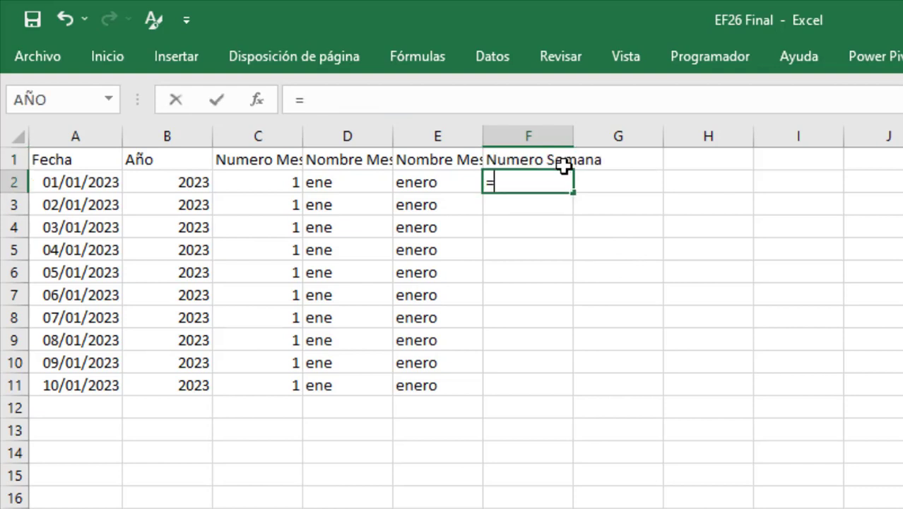
{"action": "type", "text": "num"}
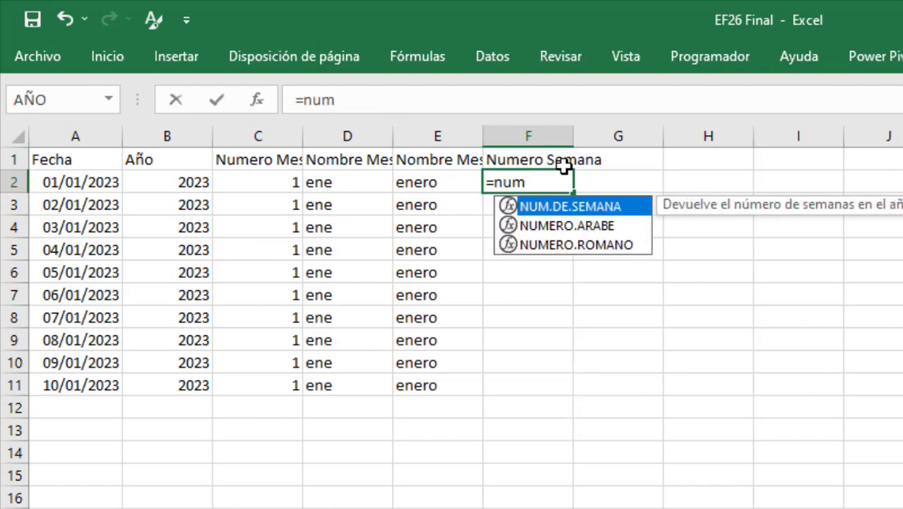
{"action": "key", "text": "Tab"}
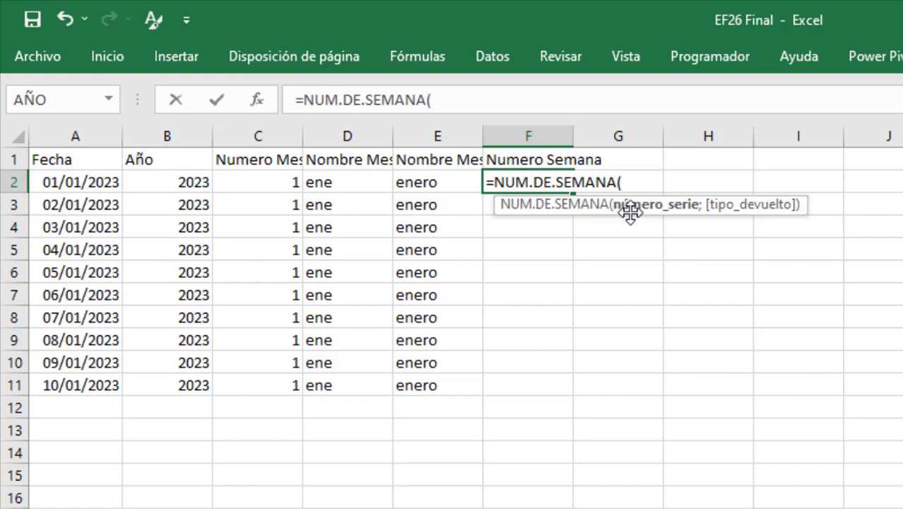
{"action": "left_click", "coordinate": [39, 183]}
{"action": "type", "text": ";"}
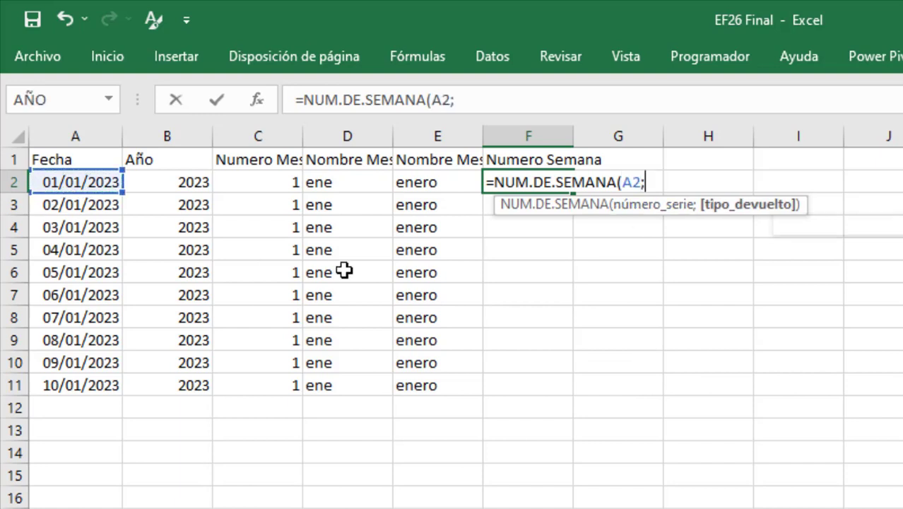
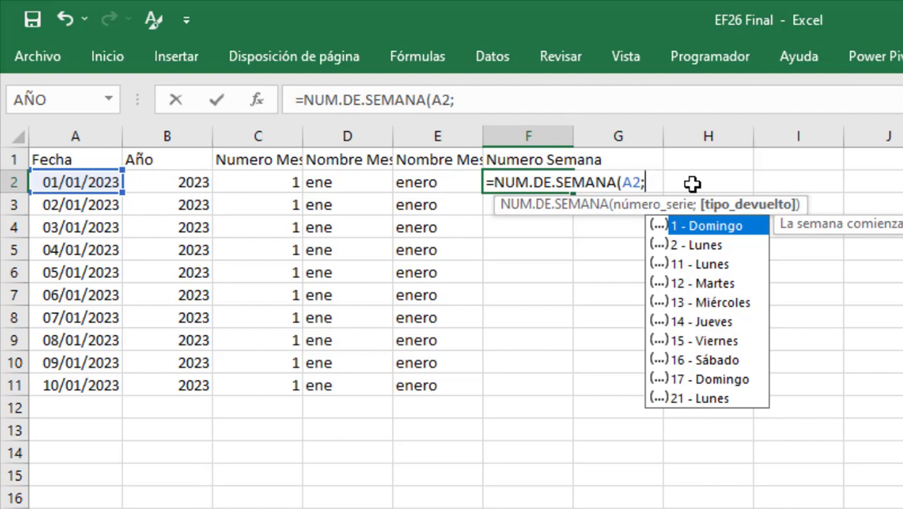
Make F2 =SI.ERROR(NUM.DE.SEMANA(A2);"") so errors show as blank
{"action": "key", "text": "BackSpace"}
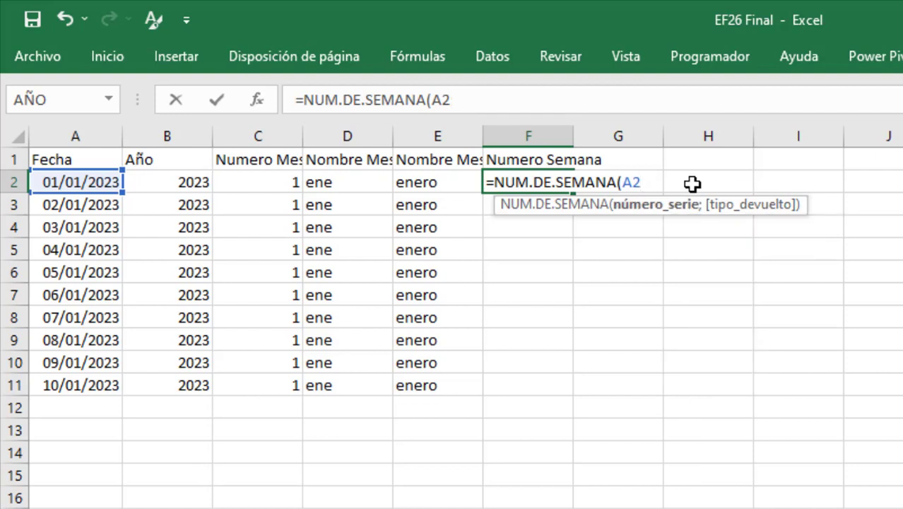
{"action": "type", "text": ")"}
{"action": "key", "text": "ctrl+Return"}
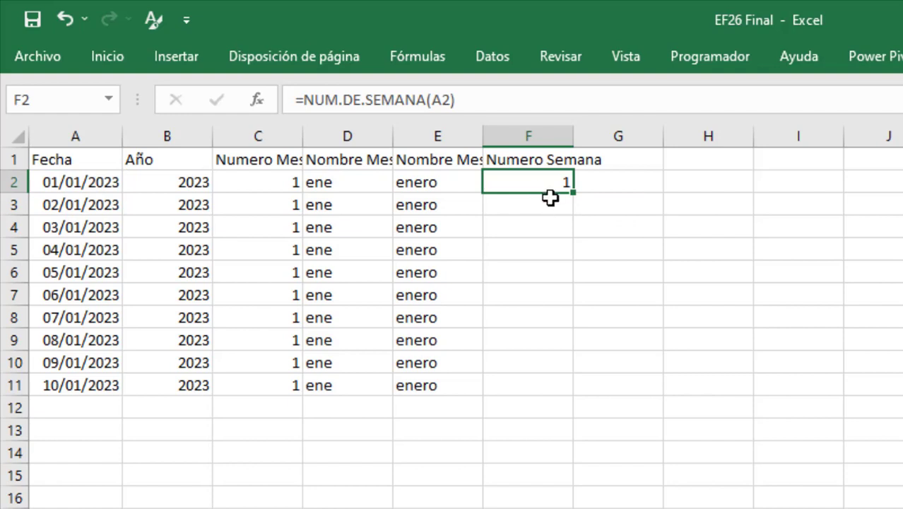
{"action": "key", "text": "F2"}
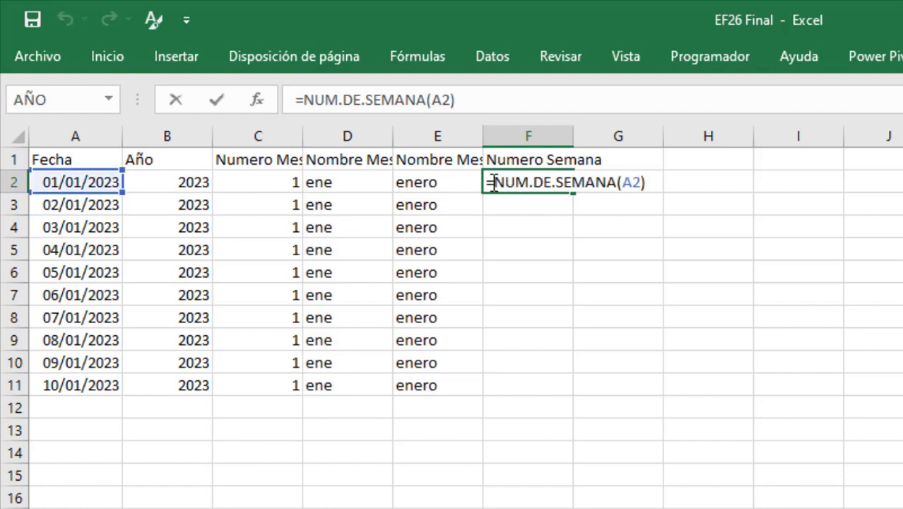
{"action": "type", "text": "si"}
{"action": "key", "text": "Down"}
{"action": "key", "text": "Tab"}
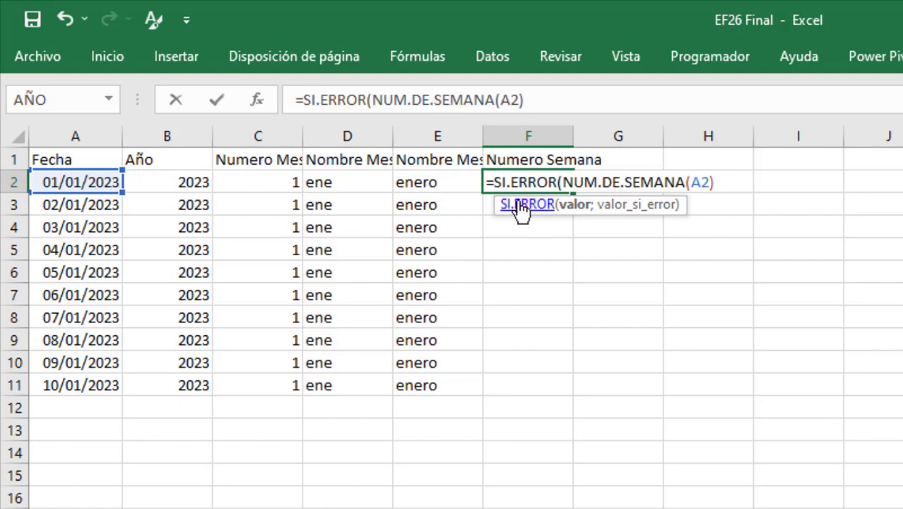
{"action": "left_click", "coordinate": [578, 210]}
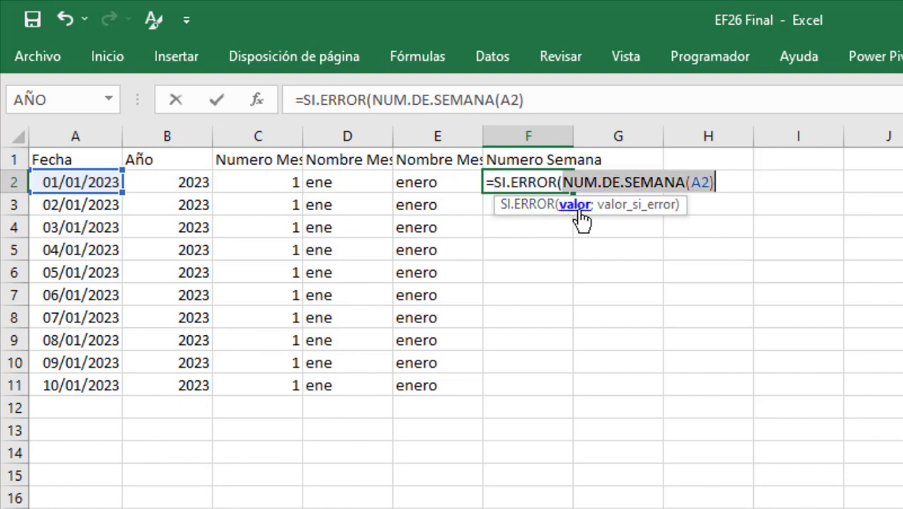
{"action": "left_click", "coordinate": [730, 182]}
{"action": "type", "text": ";"}
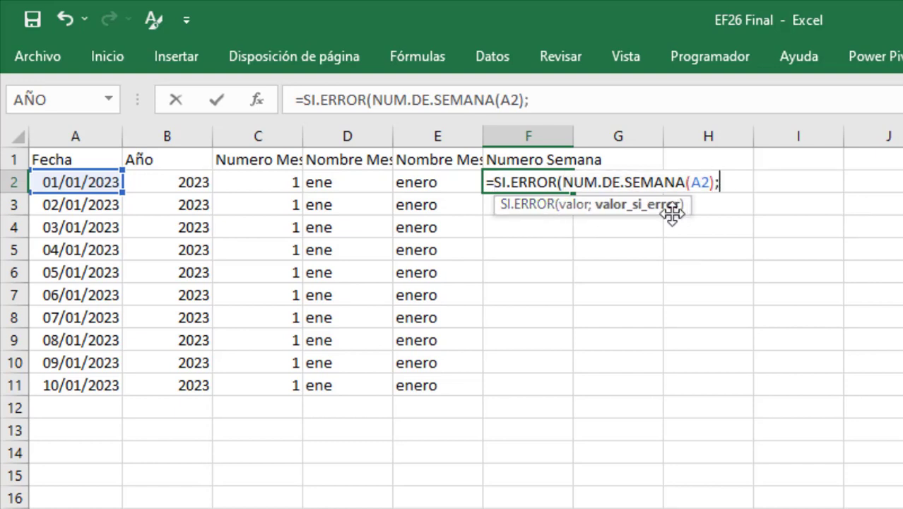
{"action": "type", "text": "\"\""}
{"action": "type", "text": ")"}
{"action": "key", "text": "ctrl+Return"}
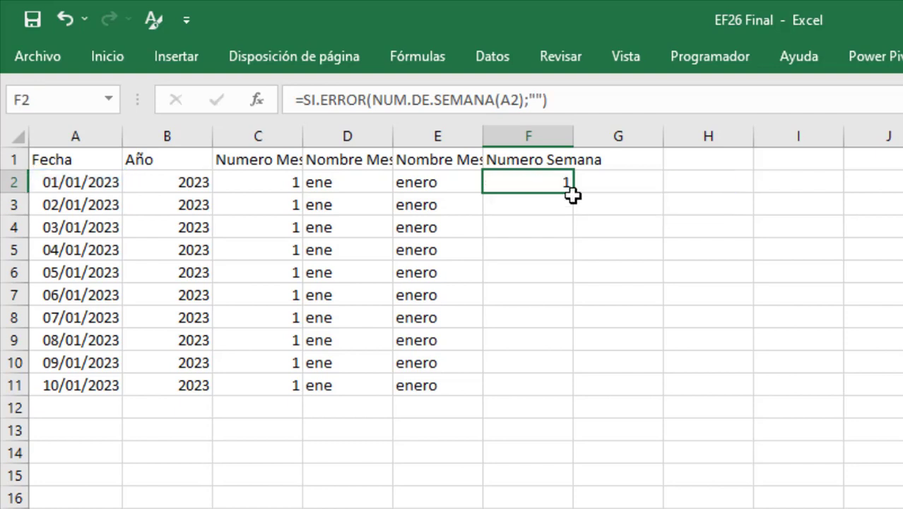
Fill the week-number formula down column F
{"action": "key", "text": "ctrl+shift+Down"}
{"action": "key", "text": "ctrl+d"}
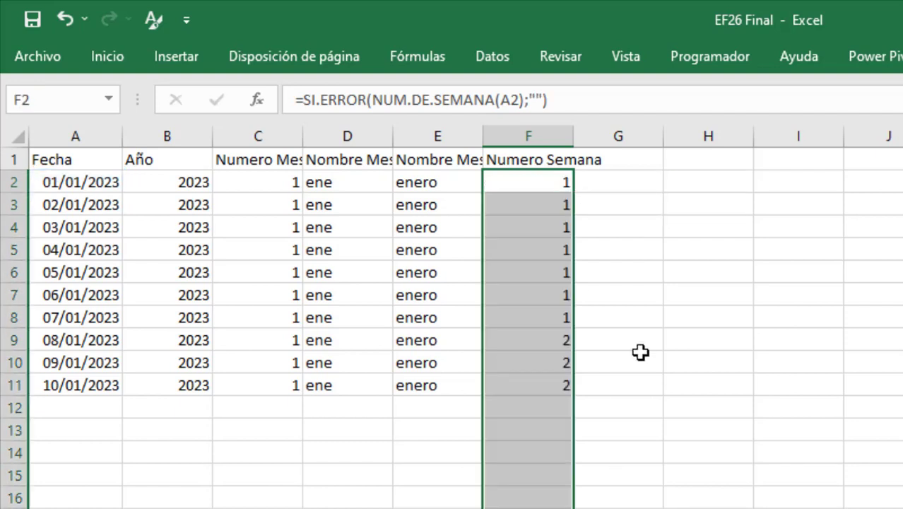
{"action": "key", "text": "ctrl+space"}
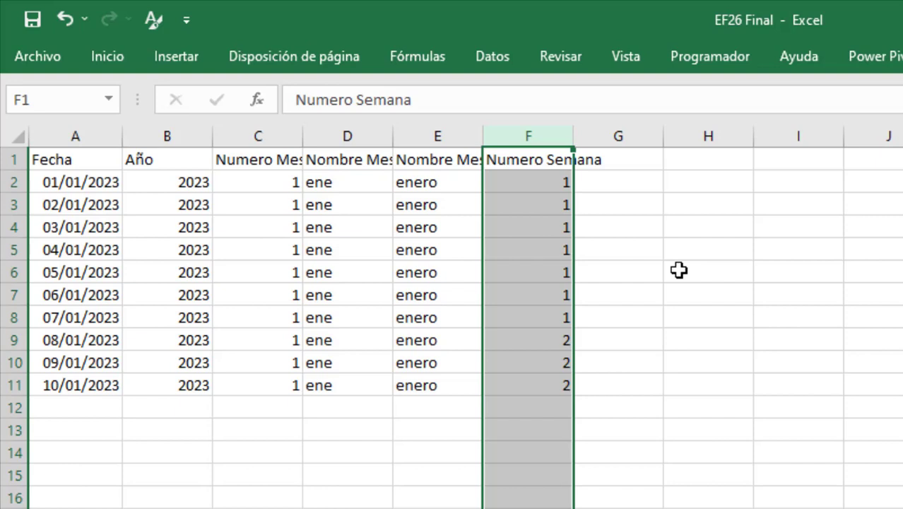
{"action": "left_click", "coordinate": [637, 160]}
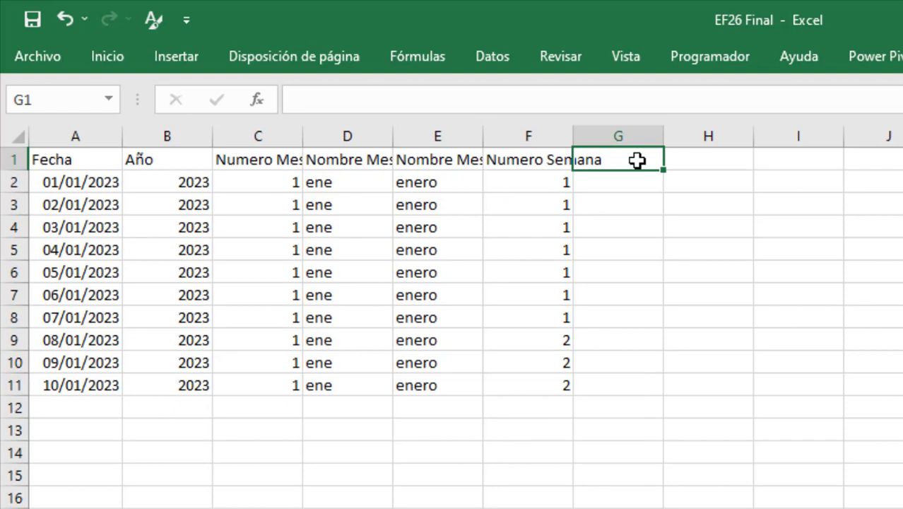
Confirm the Numero Dia Semana header in G1 and enter =DIASEM(A2;2) in G2
{"action": "key", "text": "Return"}
{"action": "type", "text": "="}
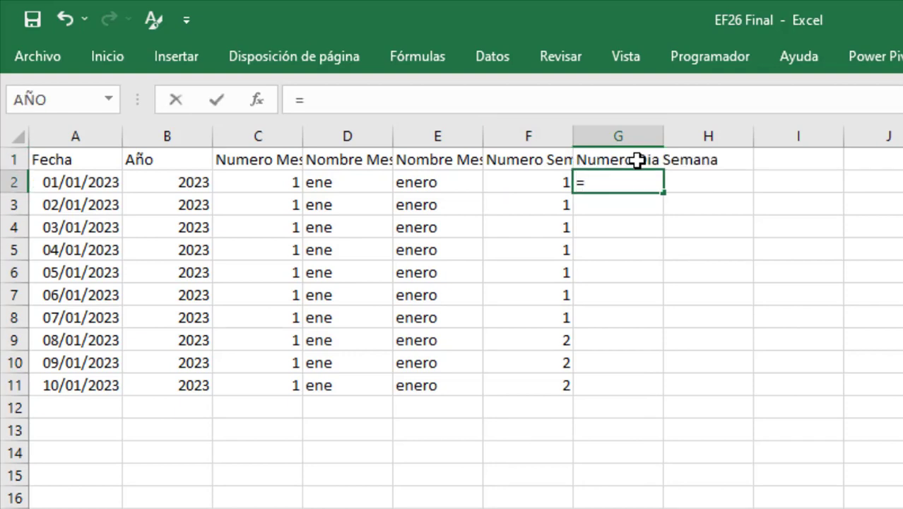
{"action": "type", "text": "dias"}
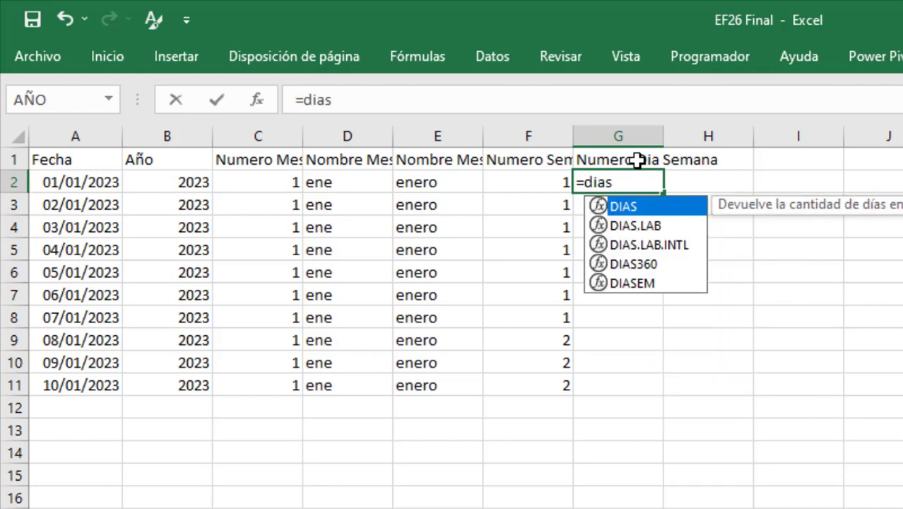
{"action": "key", "text": "Down"}
{"action": "key", "text": "Down"}
{"action": "key", "text": "Down"}
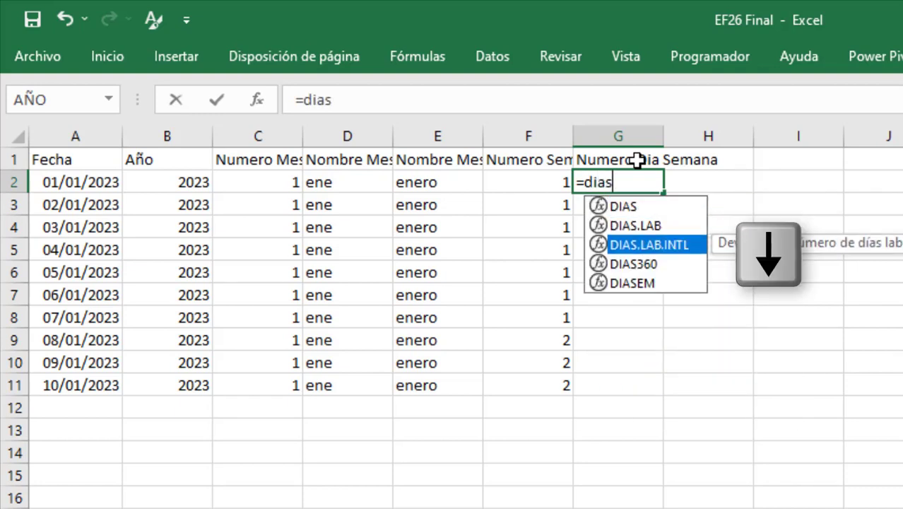
{"action": "key", "text": "Down"}
{"action": "key", "text": "Down"}
{"action": "key", "text": "Tab"}
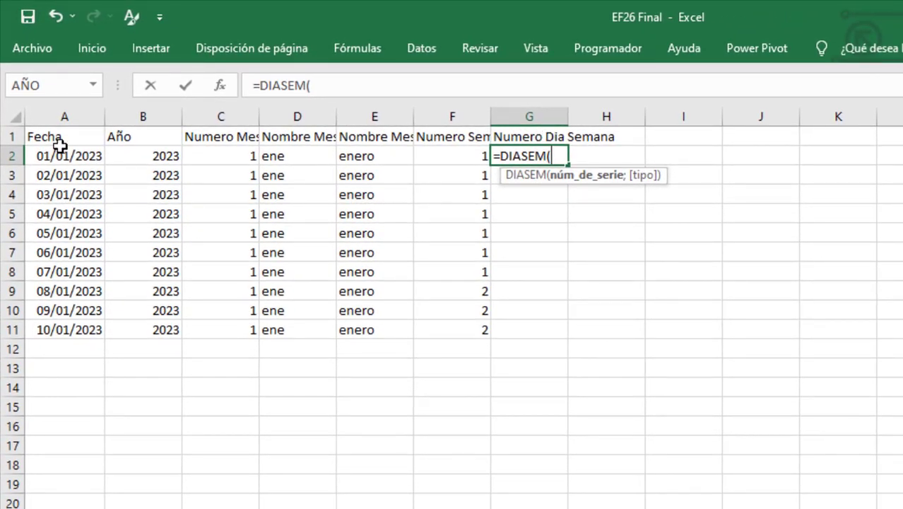
{"action": "left_click", "coordinate": [64, 152]}
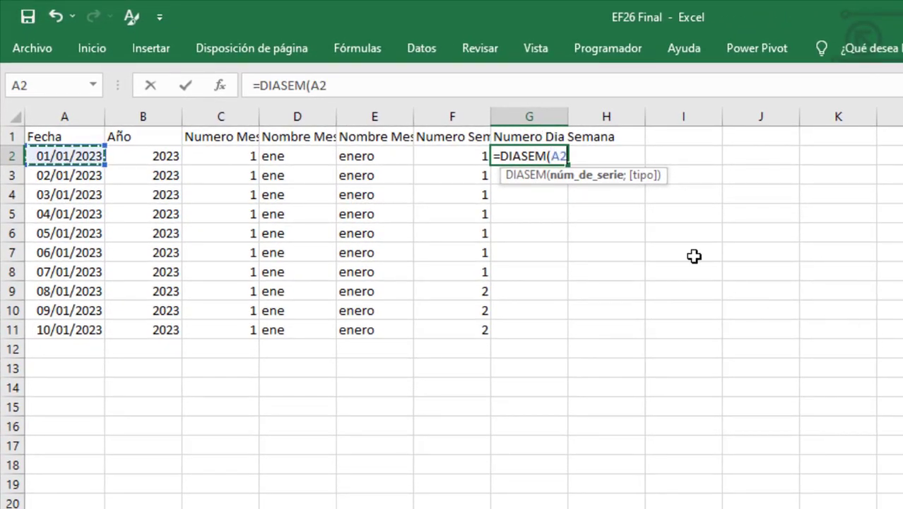
{"action": "type", "text": ";"}
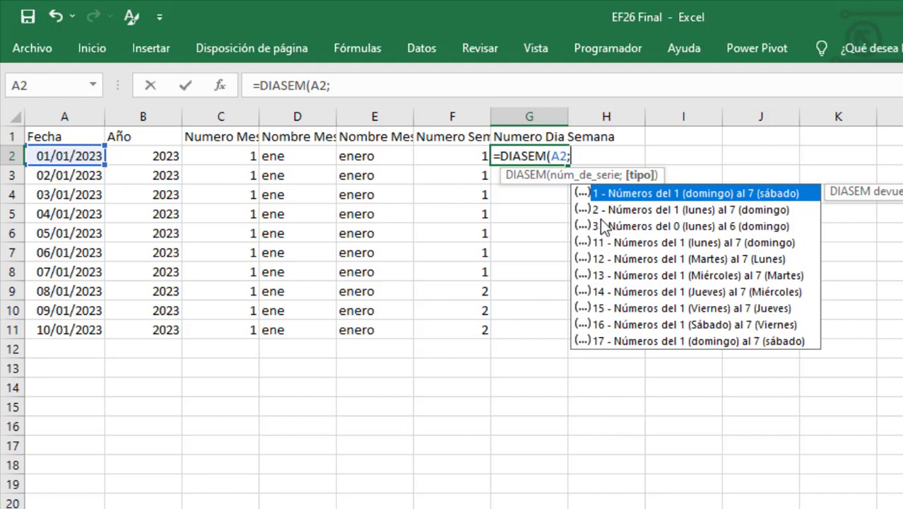
{"action": "type", "text": "2"}
{"action": "key", "text": "ctrl+Return"}
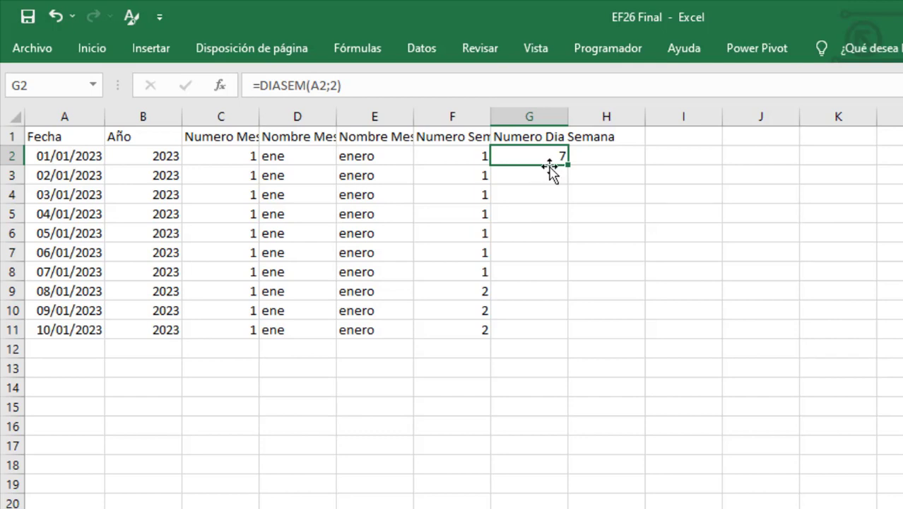
Wrap G2's formula as =SI.ERROR(DIASEM(A2;2);"") and fill it down column G
{"action": "key", "text": "F2"}
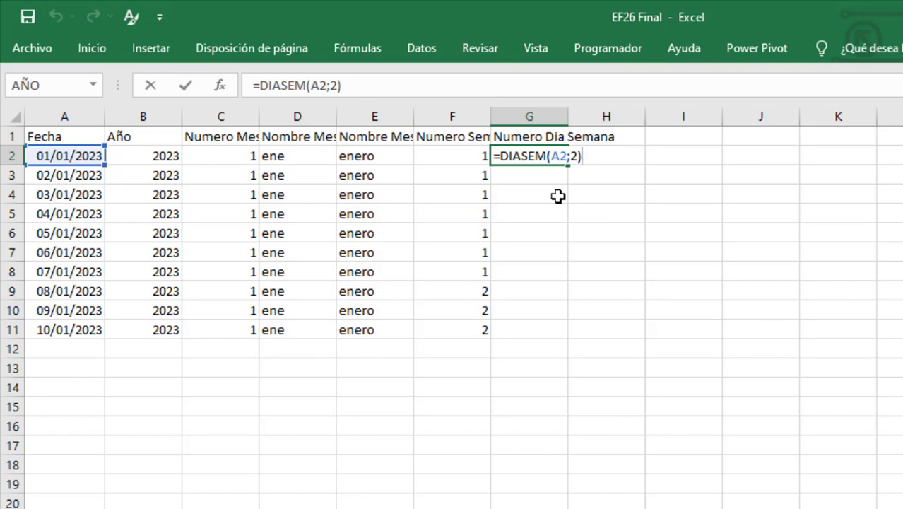
{"action": "left_click", "coordinate": [508, 156]}
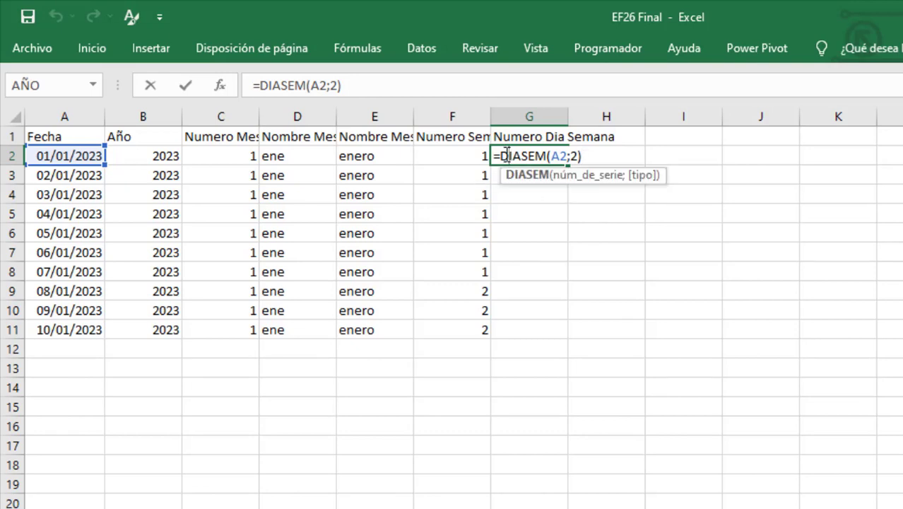
{"action": "type", "text": "si"}
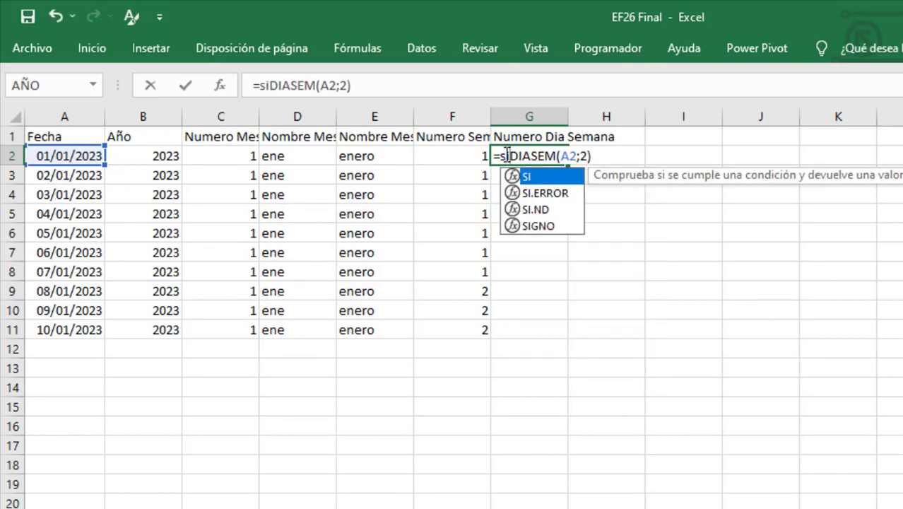
{"action": "double_click", "coordinate": [544, 193]}
{"action": "left_click", "coordinate": [569, 176]}
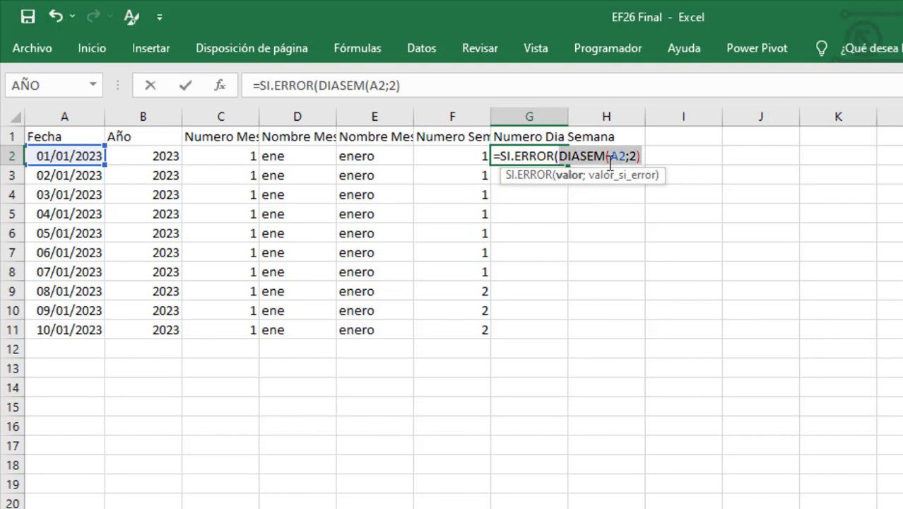
{"action": "left_click", "coordinate": [641, 155]}
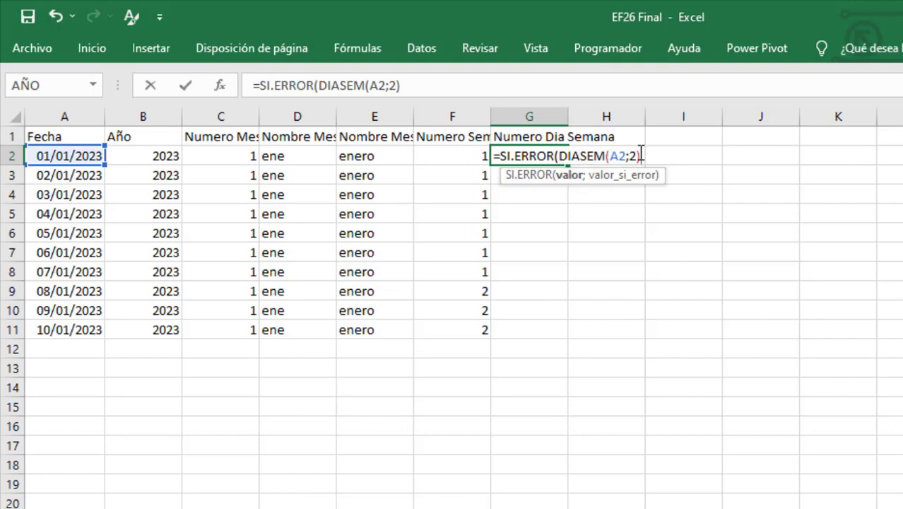
{"action": "type", "text": ";\"\""}
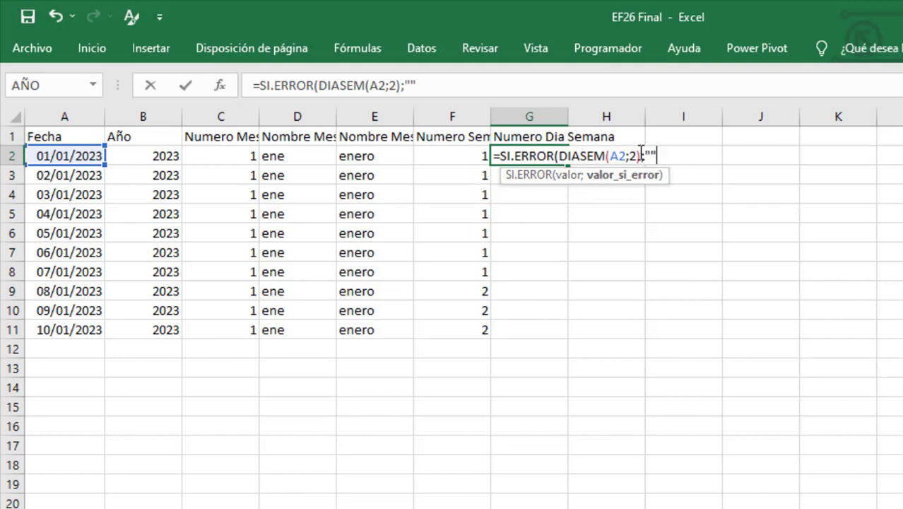
{"action": "type", "text": ")"}
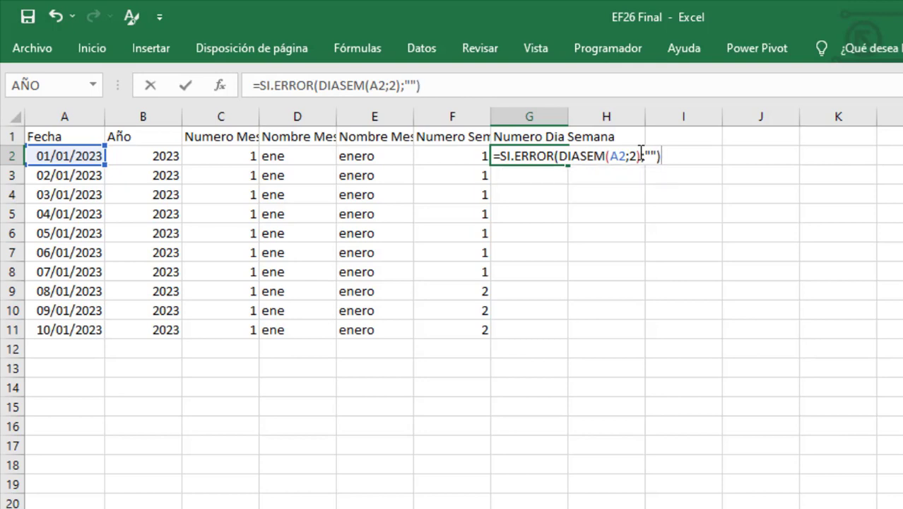
{"action": "key", "text": "ctrl+Return"}
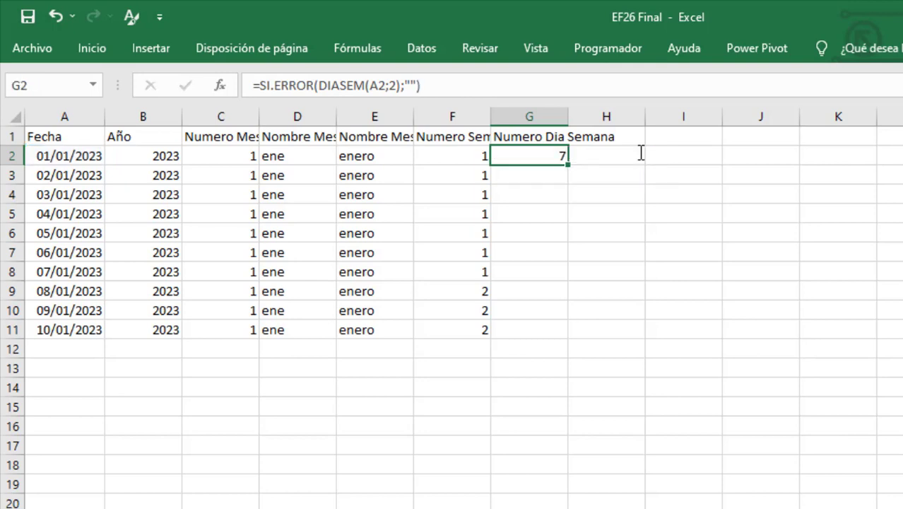
{"action": "double_click", "coordinate": [569, 164]}
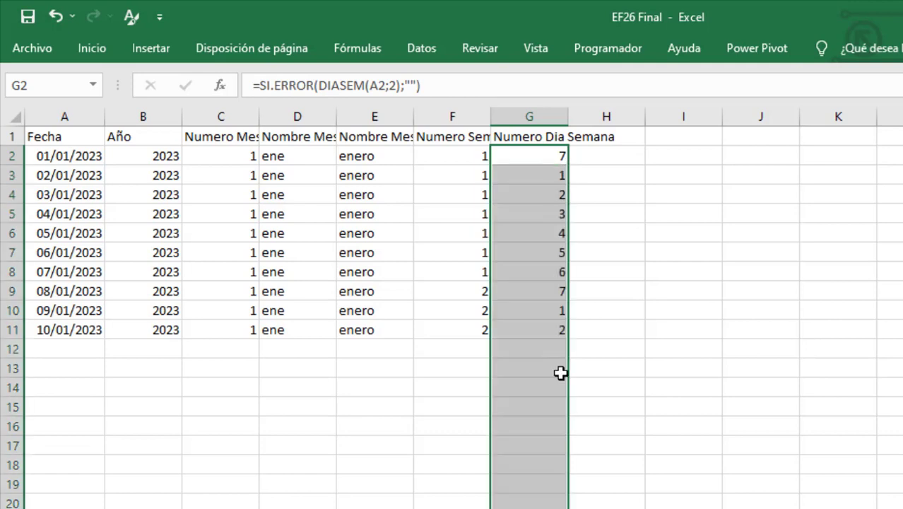
Add the 'Nombre Dia Sem. Corto' header in H1 and enter =TEXTO(A2;"ddd") in H2
{"action": "left_click", "coordinate": [625, 139]}
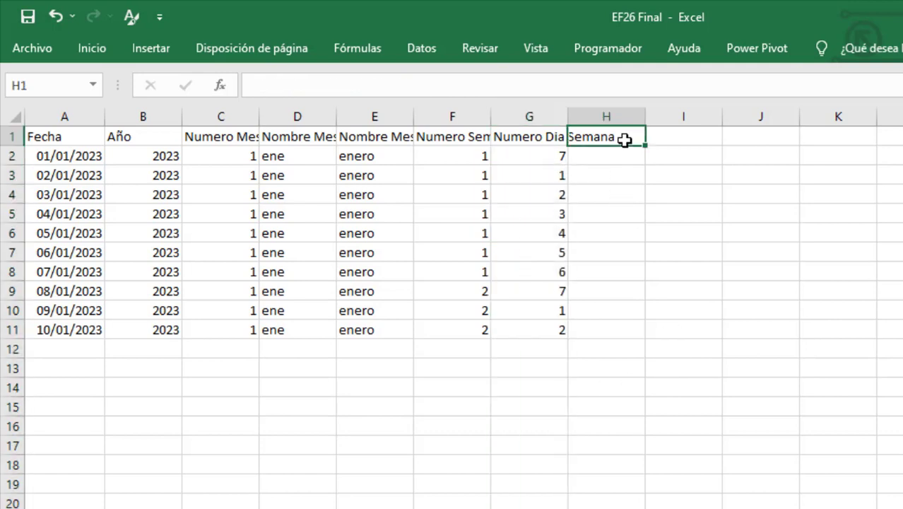
{"action": "type", "text": "Nombre Dia Sem. Corto"}
{"action": "key", "text": "Return"}
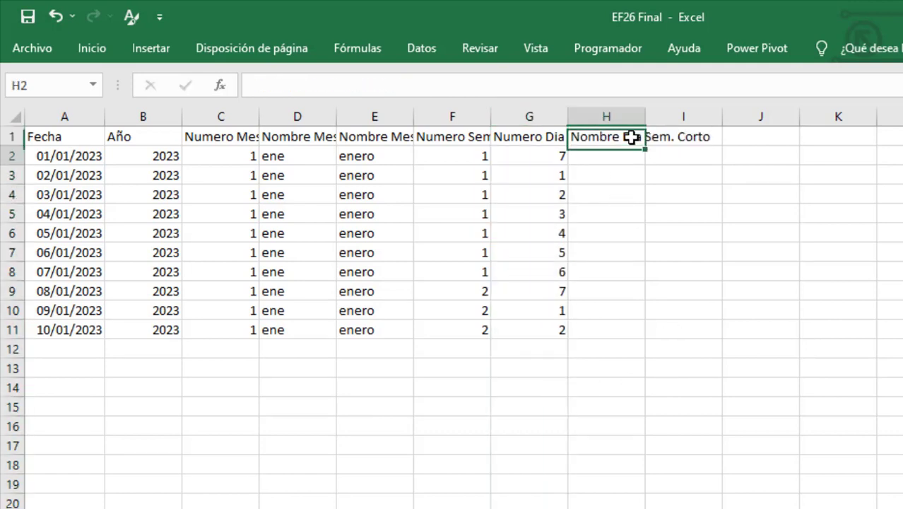
{"action": "type", "text": "="}
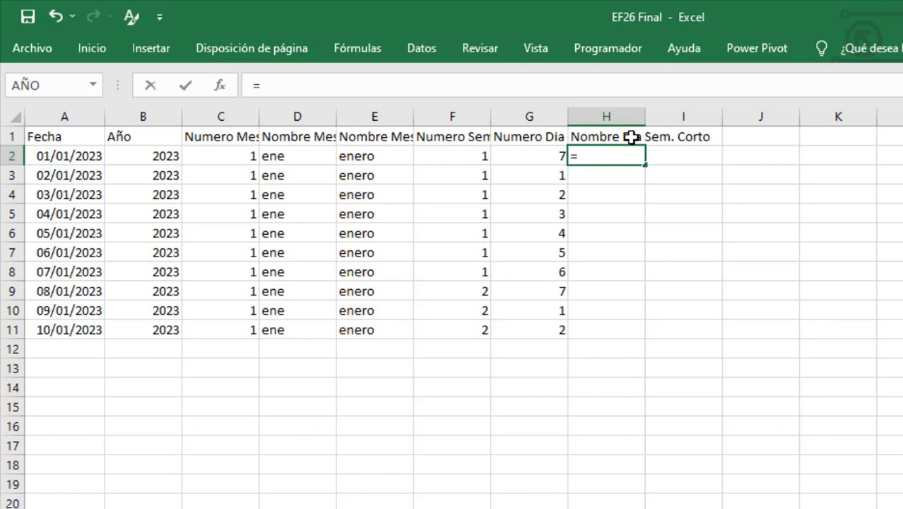
{"action": "type", "text": "TEXTO("}
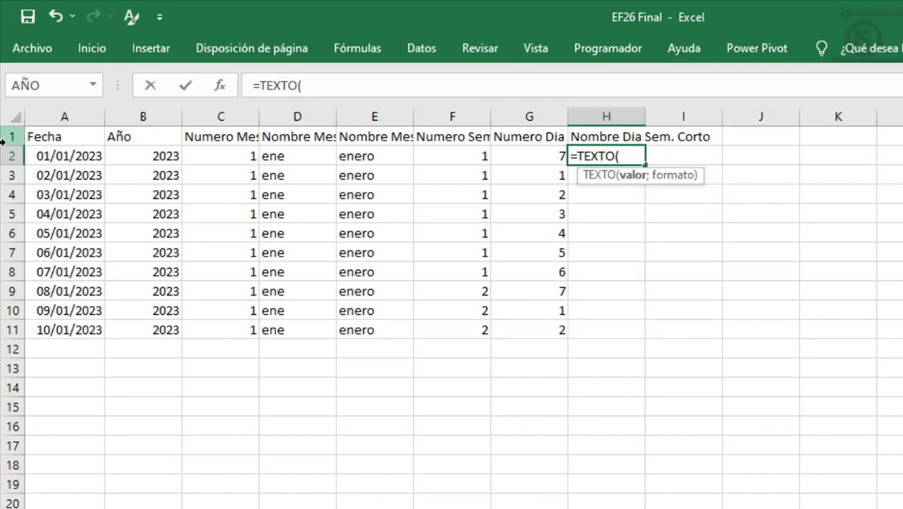
{"action": "left_click", "coordinate": [40, 158]}
{"action": "type", "text": ";"}
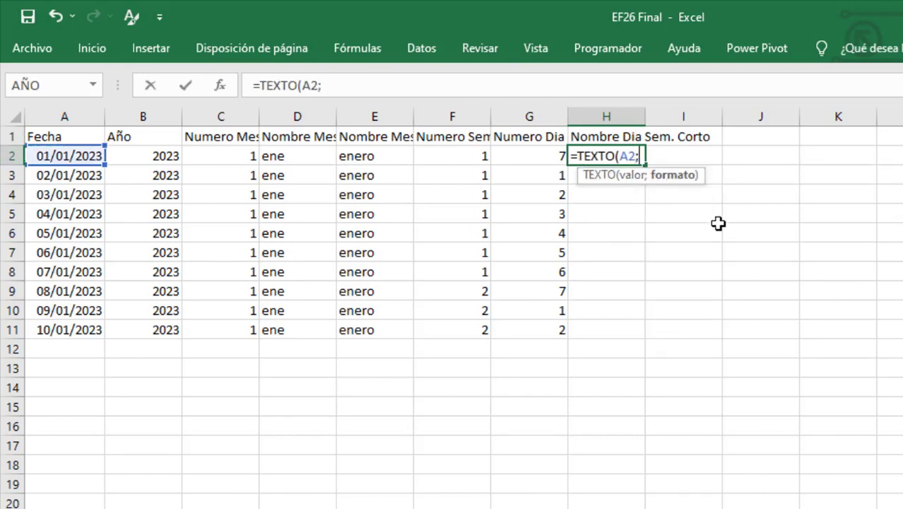
{"action": "type", "text": "\""}
{"action": "type", "text": "d"}
{"action": "type", "text": "dd"}
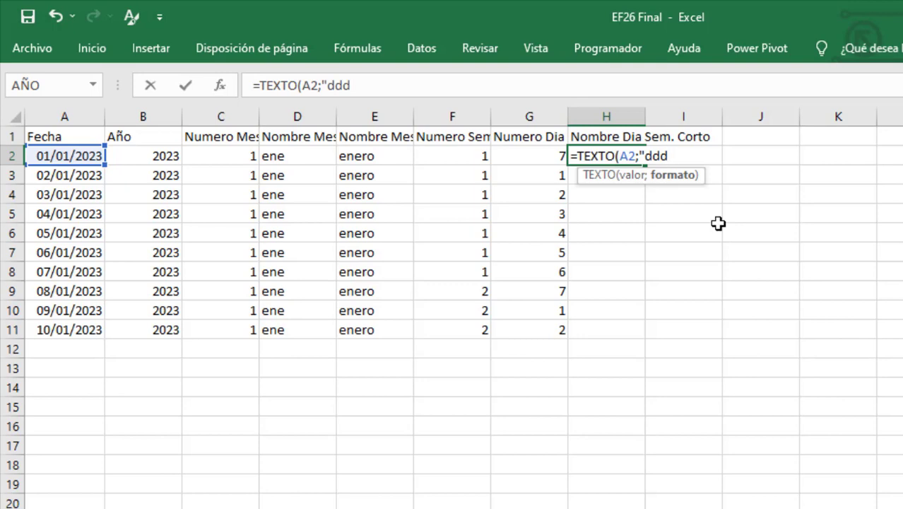
{"action": "type", "text": "\")"}
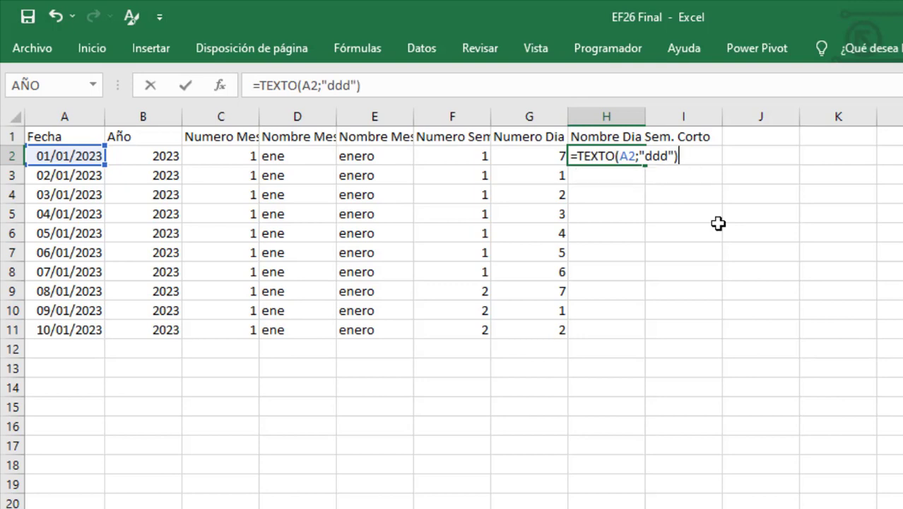
{"action": "key", "text": "ctrl+Return"}
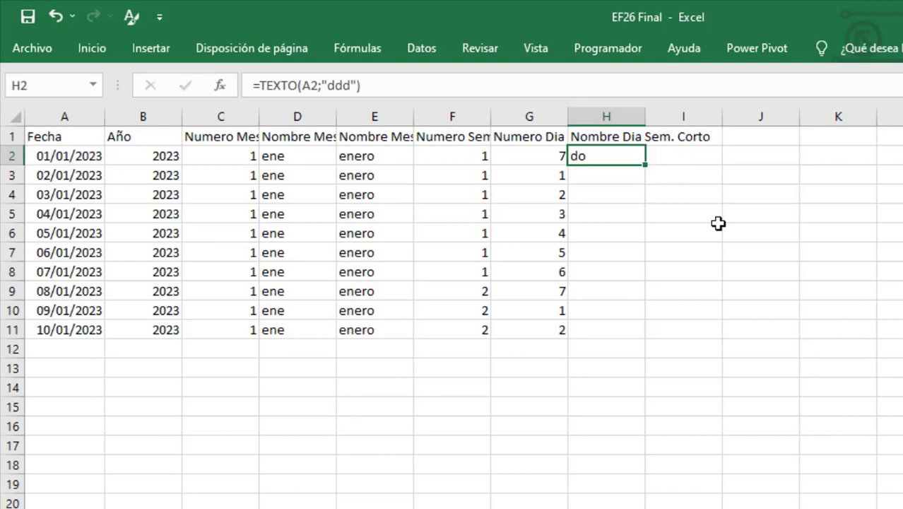
Wrap H2 as =SI.ERROR(TEXTO(A2;"ddd");"") and fill it down through row 11
{"action": "key", "text": "F2"}
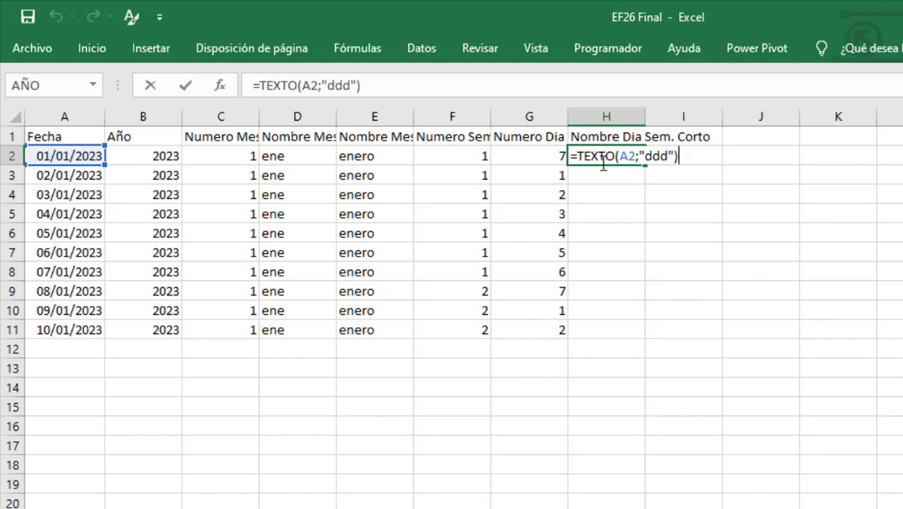
{"action": "left_click", "coordinate": [575, 155]}
{"action": "type", "text": "si"}
{"action": "key", "text": "Down"}
{"action": "key", "text": "Tab"}
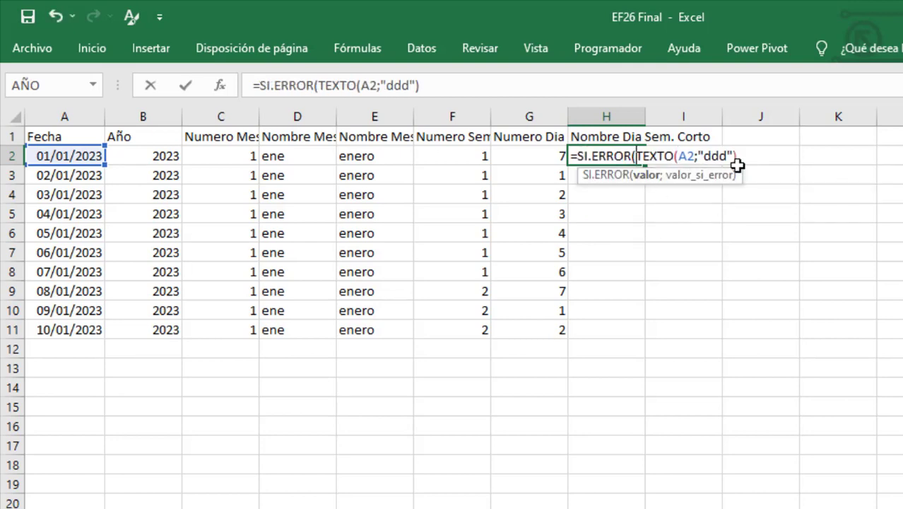
{"action": "left_click", "coordinate": [739, 155]}
{"action": "type", "text": ";"}
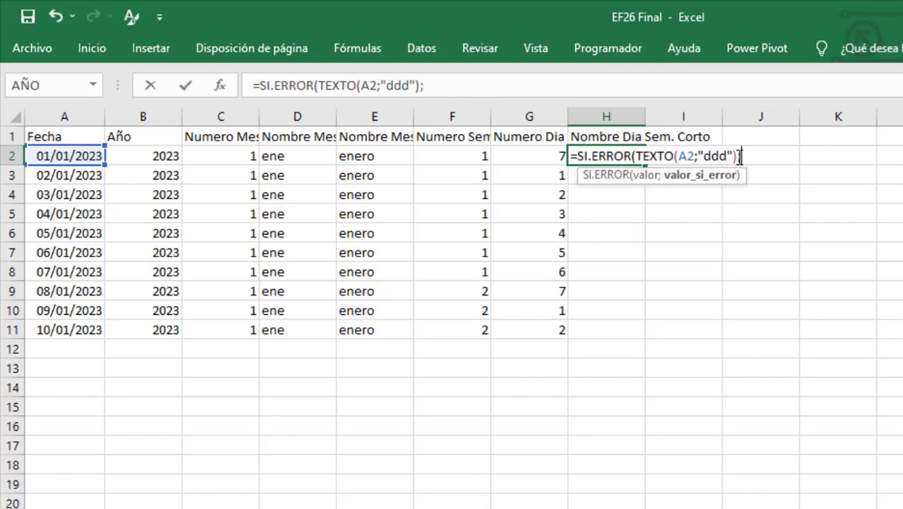
{"action": "type", "text": "\"\")"}
{"action": "key", "text": "ctrl+Return"}
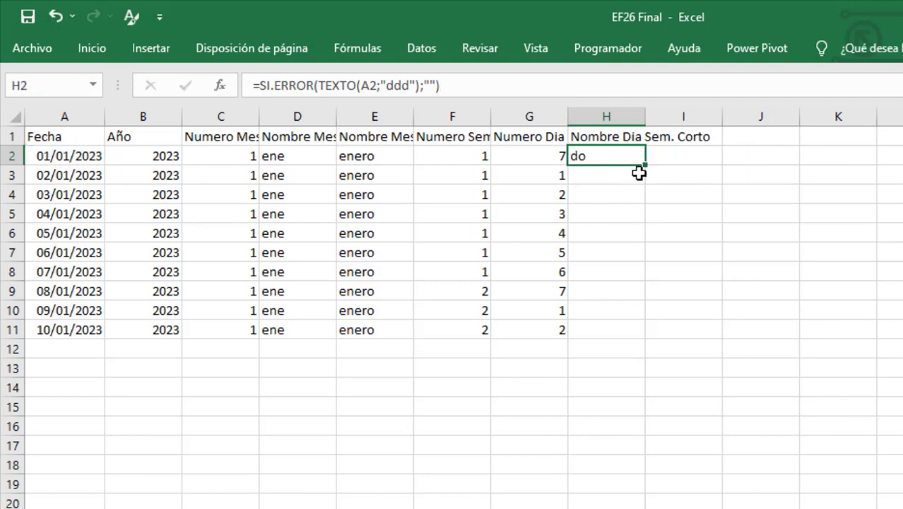
{"action": "double_click", "coordinate": [645, 165]}
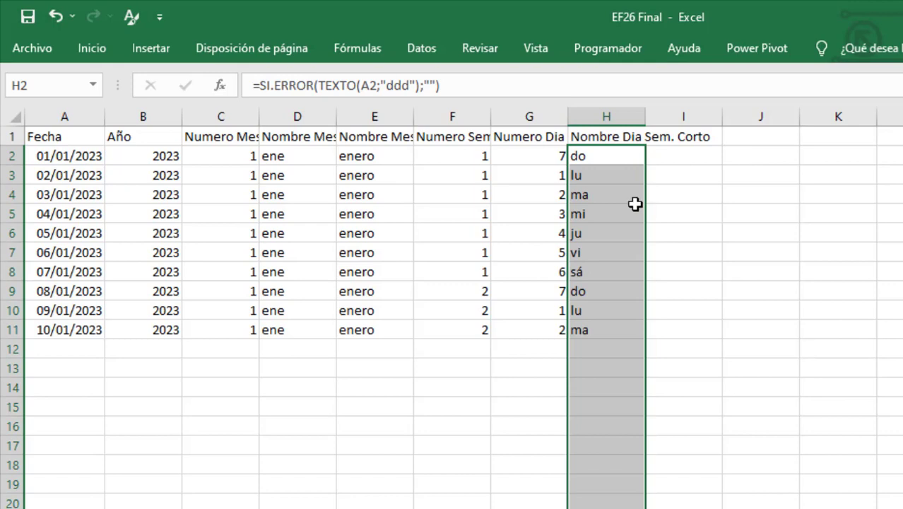
{"action": "left_click", "coordinate": [670, 135]}
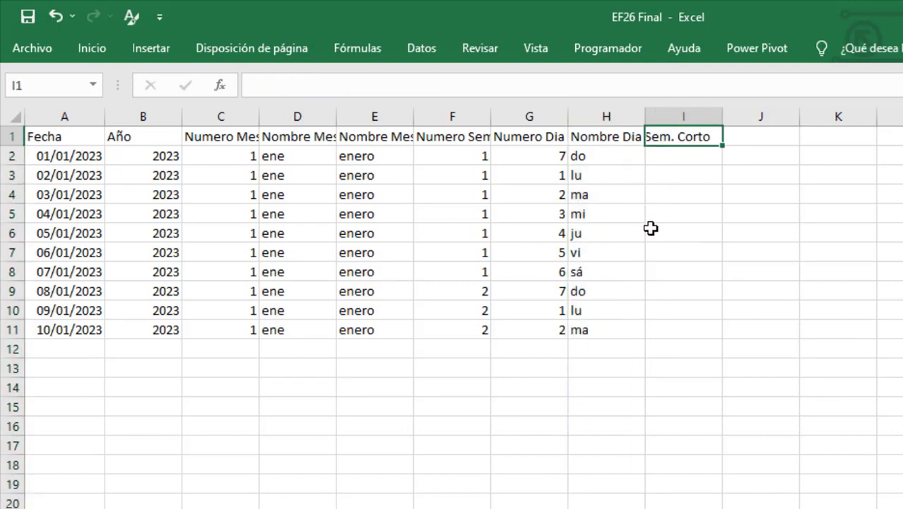
Add the 'Nombre Dia Sem. Largo' header in I1 and enter =TEXTO(A2;"dddd") in I2
{"action": "type", "text": "Nombre Dia Sem. Largo"}
{"action": "key", "text": "Return"}
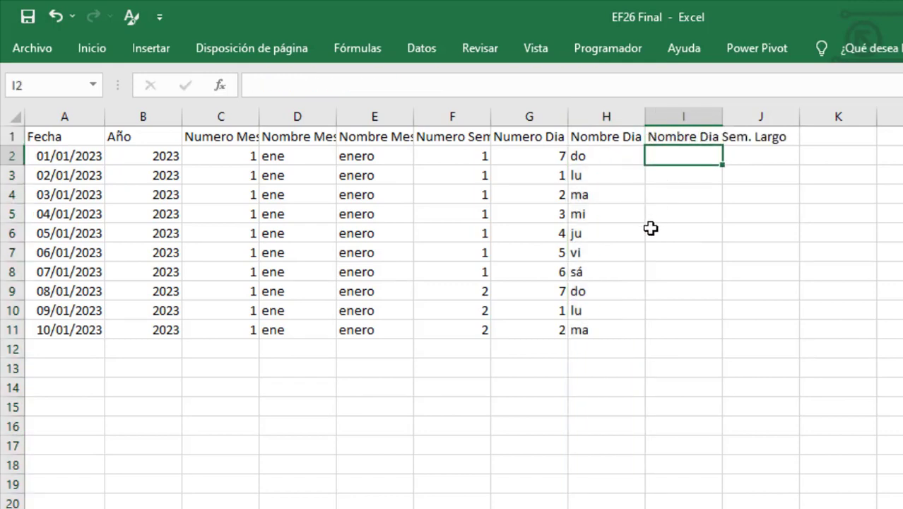
{"action": "type", "text": "=TEXTO("}
{"action": "left_click", "coordinate": [63, 156]}
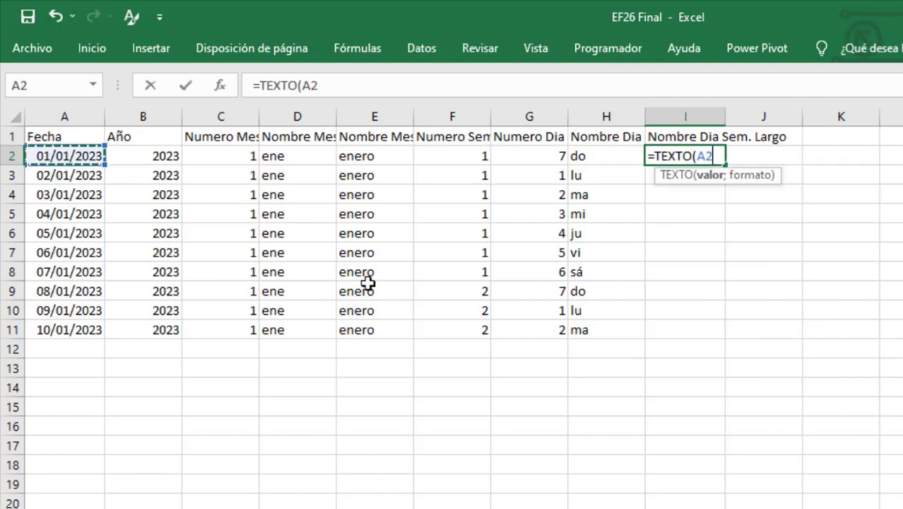
{"action": "type", "text": ";"}
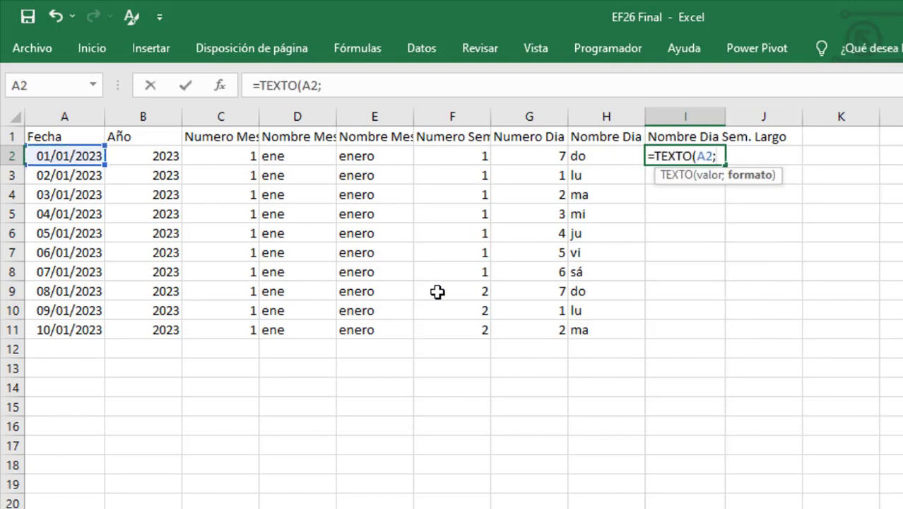
{"action": "type", "text": "\""}
{"action": "type", "text": "dddd"}
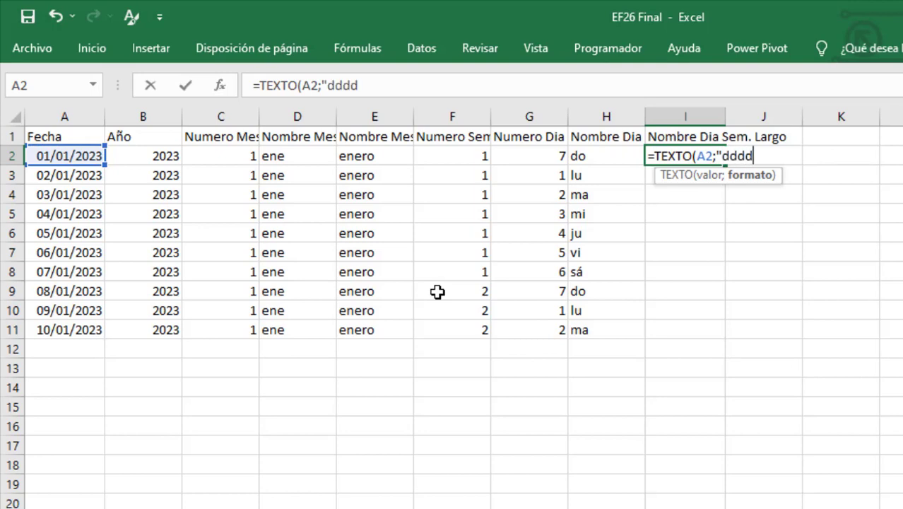
{"action": "type", "text": "\""}
{"action": "key", "text": "ctrl+Return"}
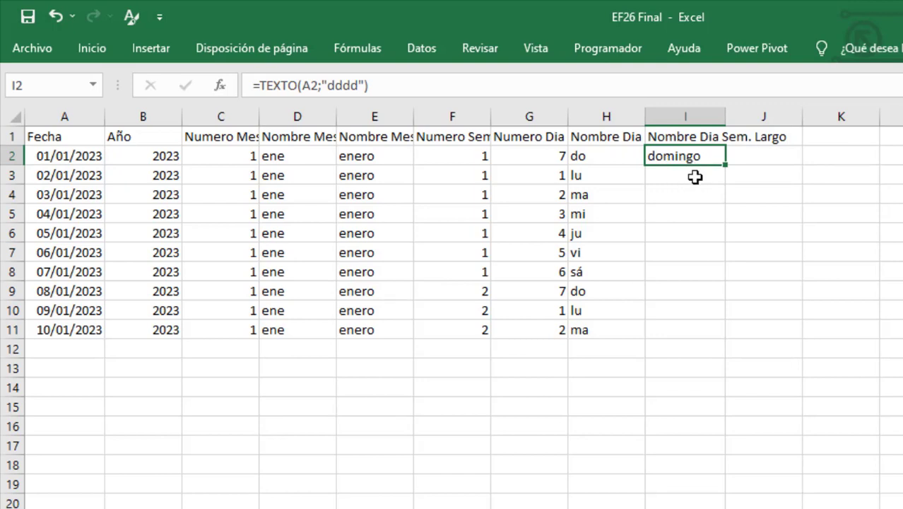
Wrap I2 as =SI.ERROR(TEXTO(A2;"dddd");"") and fill it down column I
{"action": "key", "text": "F2"}
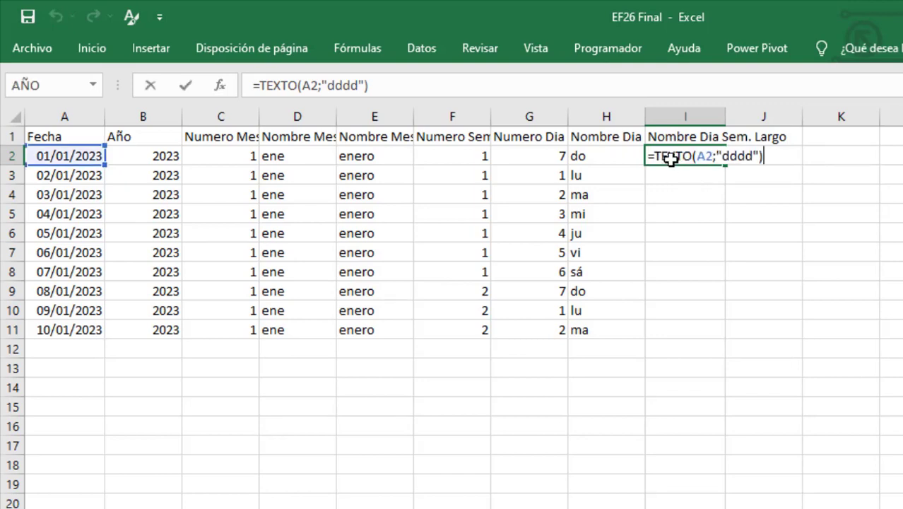
{"action": "left_click", "coordinate": [652, 156]}
{"action": "type", "text": "SI"}
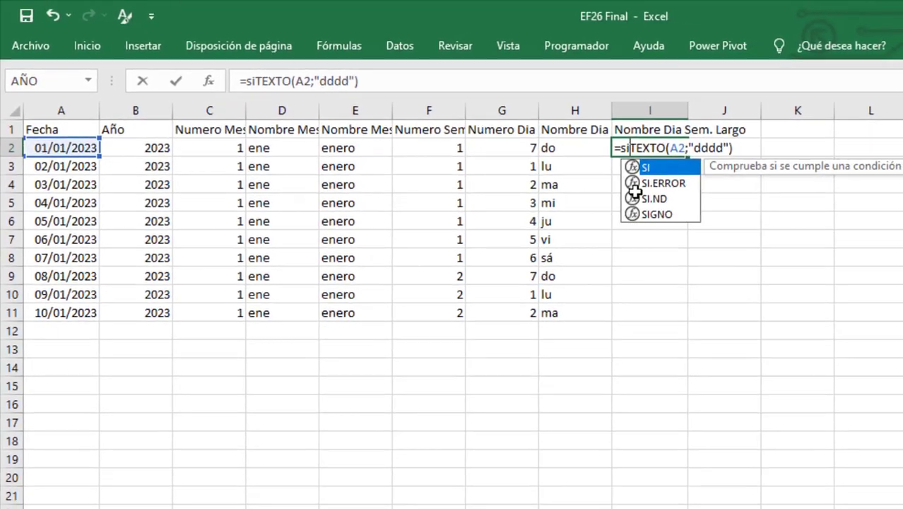
{"action": "type", "text": ".ERROR("}
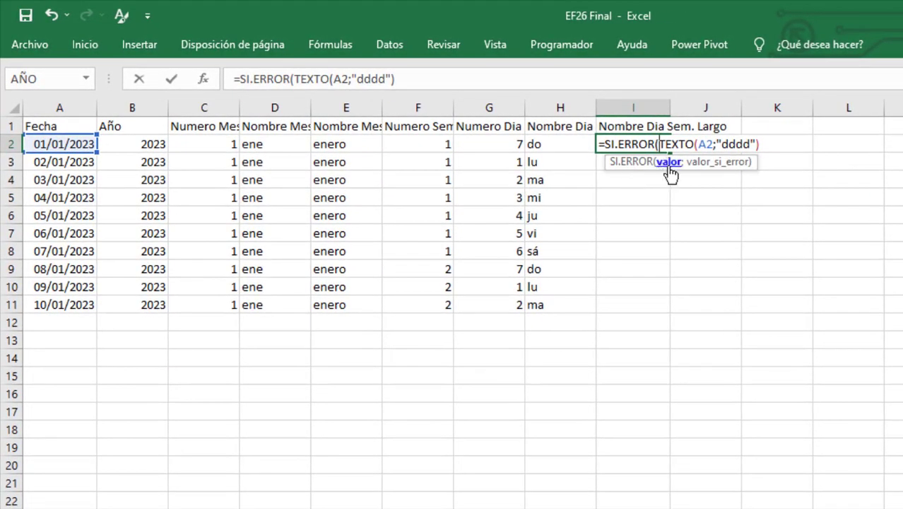
{"action": "left_click", "coordinate": [761, 145]}
{"action": "type", "text": ")"}
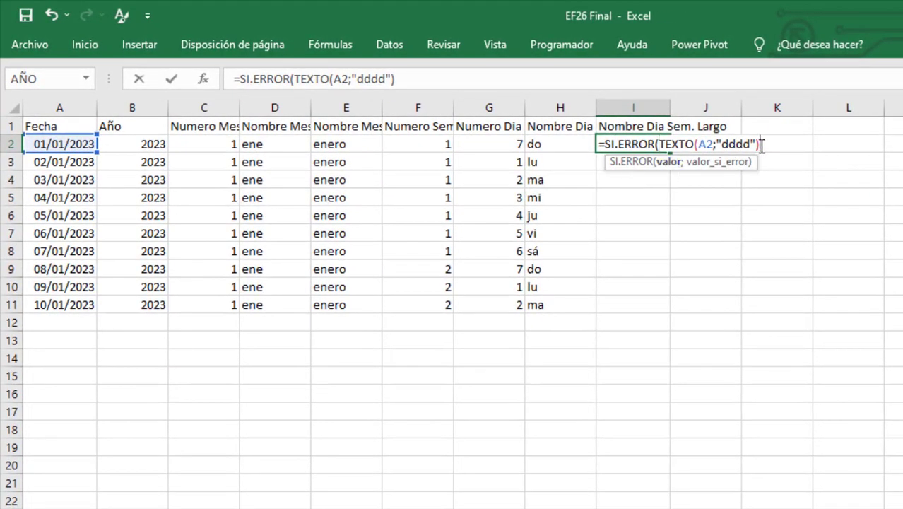
{"action": "type", "text": ";\"\""}
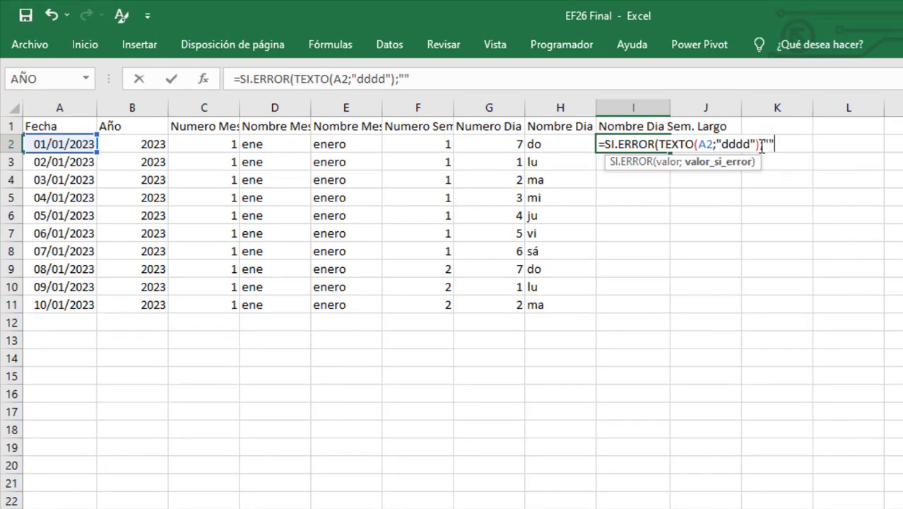
{"action": "type", "text": ")"}
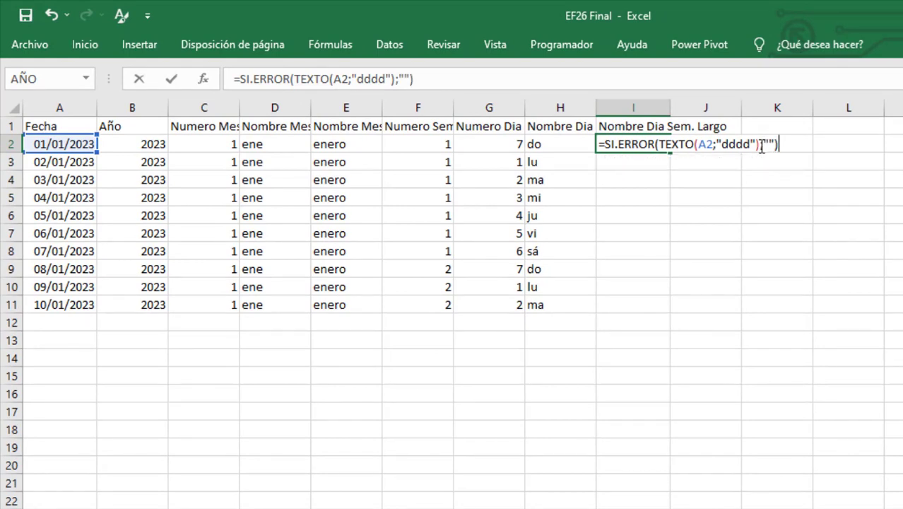
{"action": "key", "text": "ctrl+Return"}
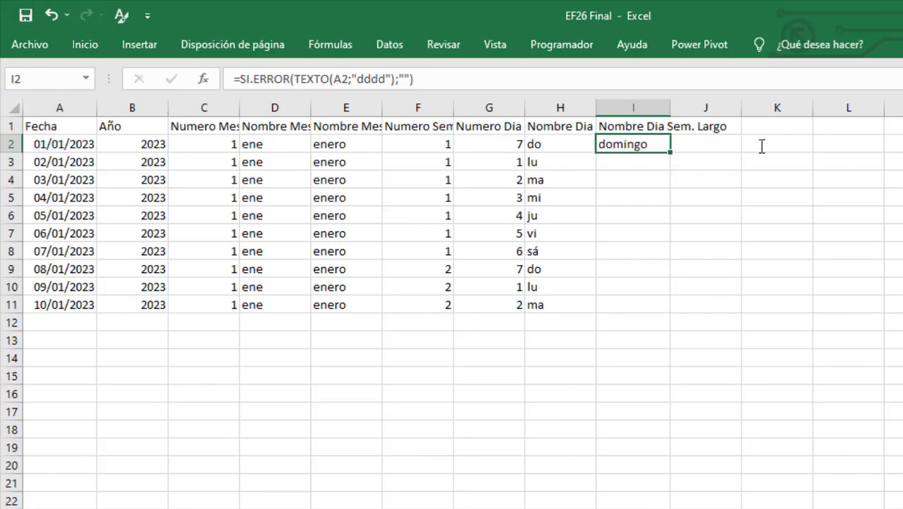
{"action": "key", "text": "ctrl+shift+Down"}
{"action": "key", "text": "ctrl+d"}
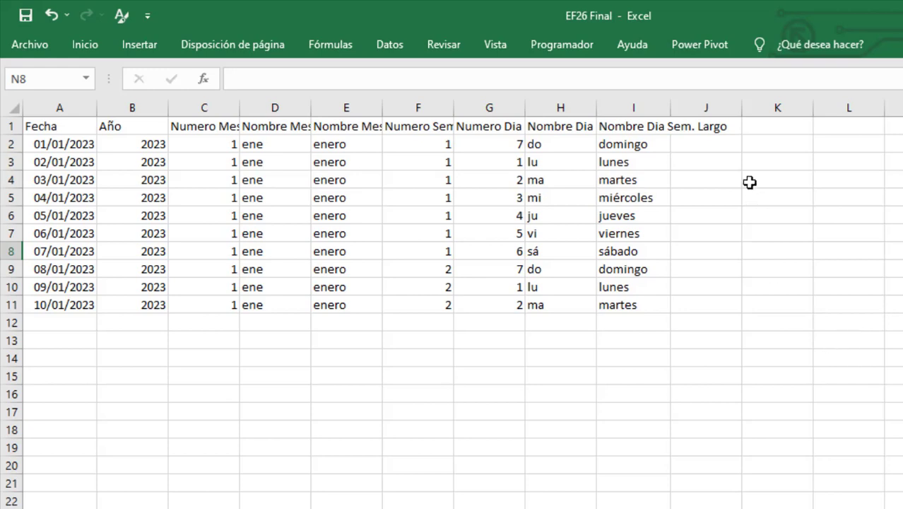
Add the 'Numero Trimestre' header in J1 and enter =C2/3 in J2
{"action": "left_click", "coordinate": [727, 131]}
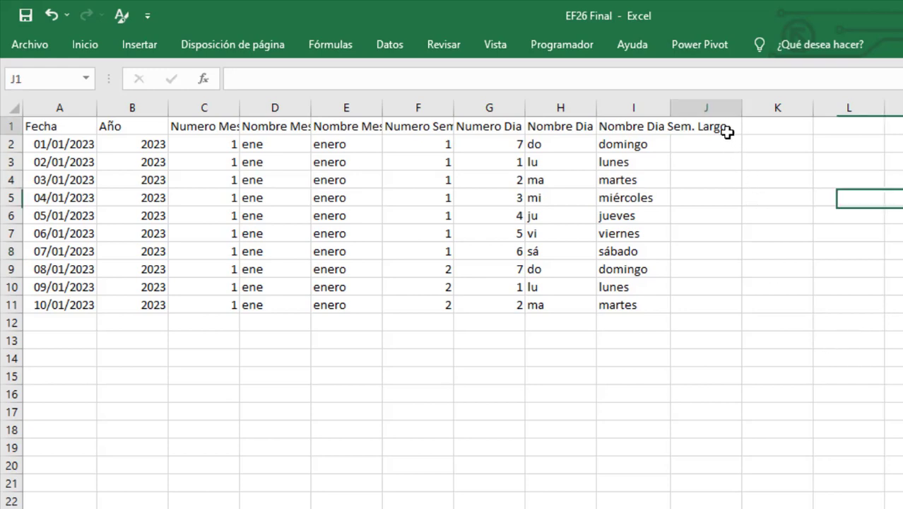
{"action": "type", "text": "Numero Trimestre"}
{"action": "key", "text": "ctrl+Return"}
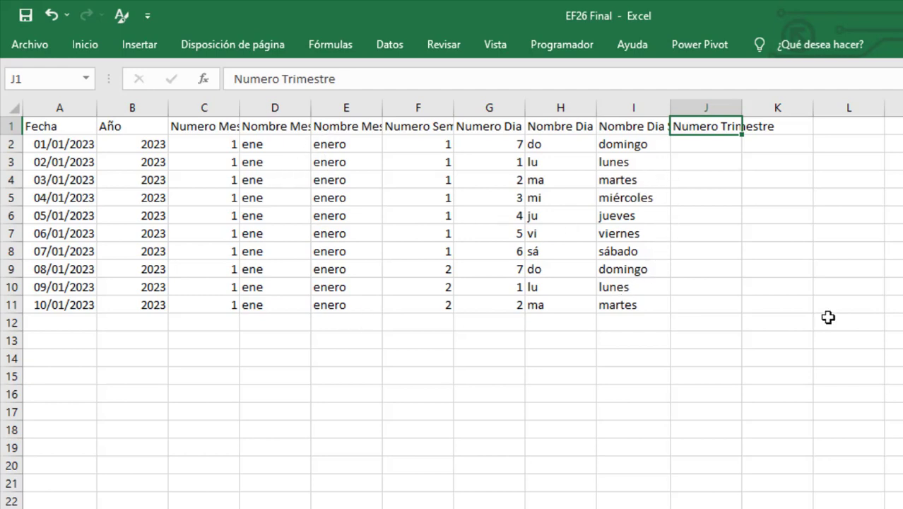
{"action": "left_click", "coordinate": [714, 148]}
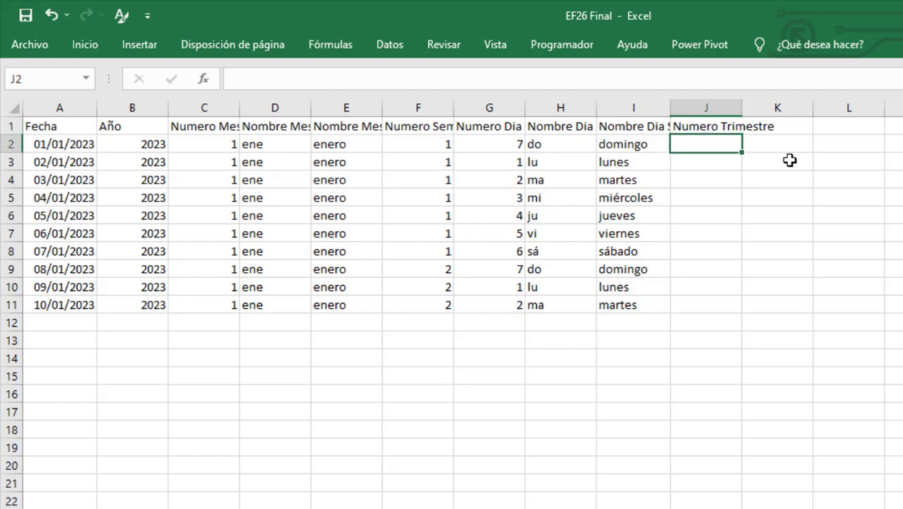
{"action": "type", "text": "="}
{"action": "left_click", "coordinate": [214, 144]}
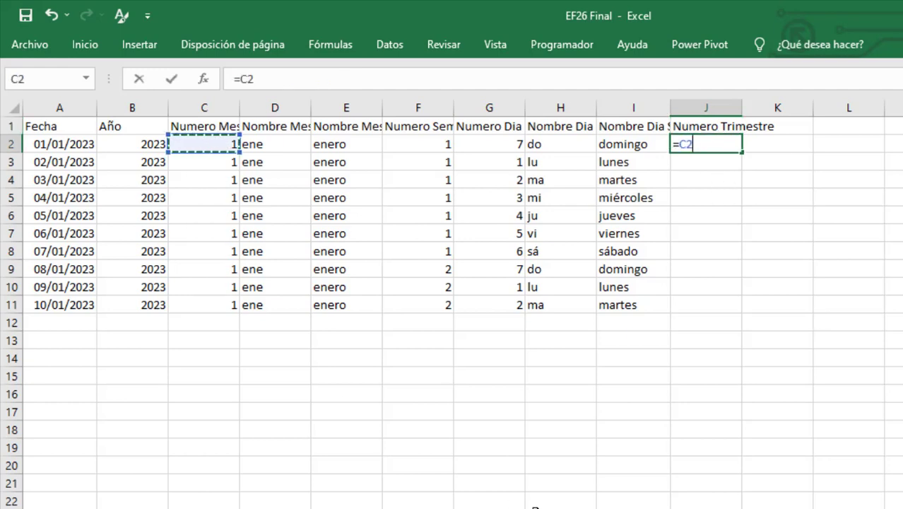
{"action": "type", "text": "/"}
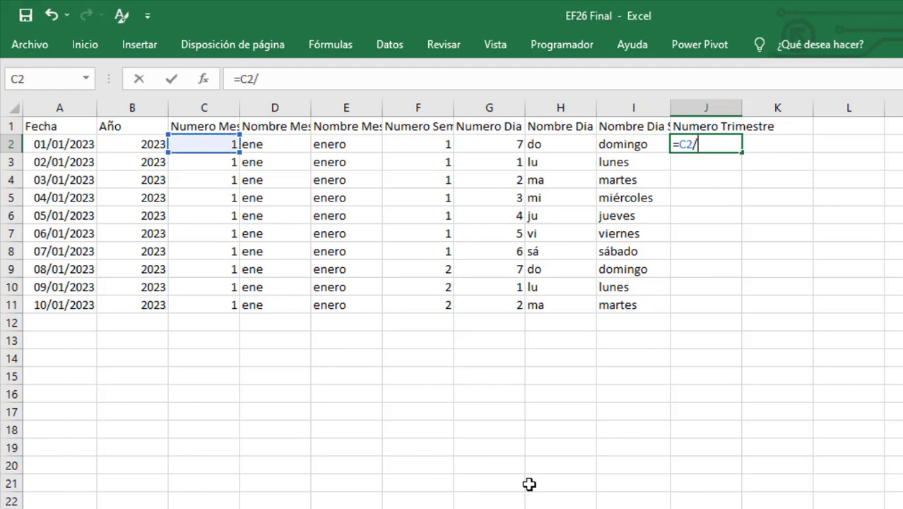
{"action": "type", "text": "3"}
{"action": "key", "text": "ctrl+Return"}
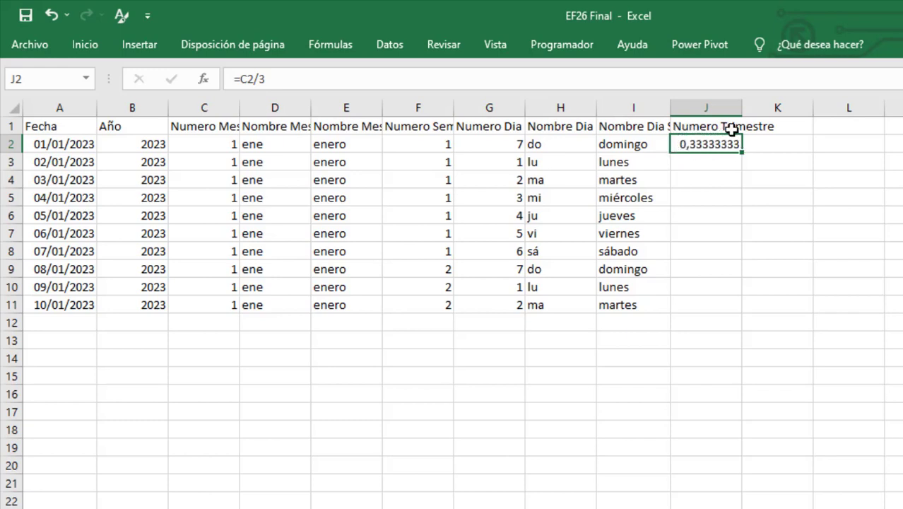
{"action": "key", "text": "F2"}
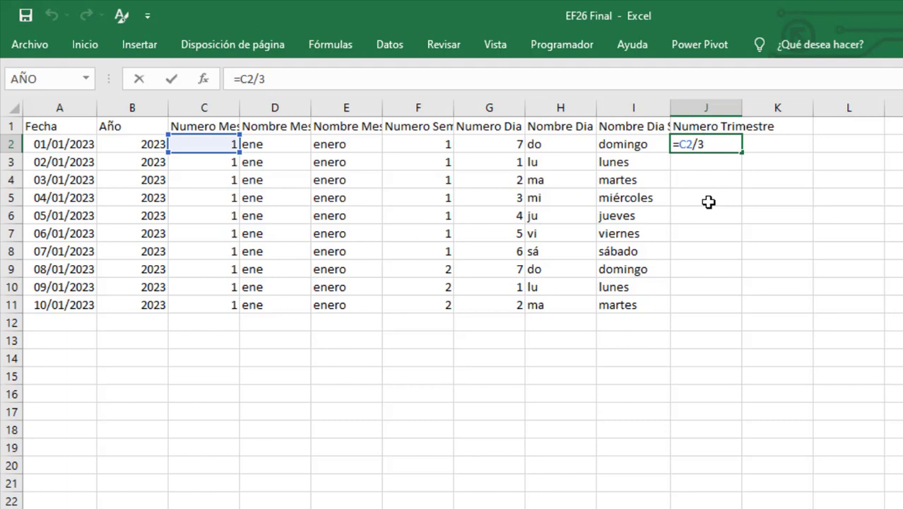
Change J2 to =REDONDEAR.MAS(C2/3;0) to round the quarter up
{"action": "left_click", "coordinate": [677, 145]}
{"action": "type", "text": "redon"}
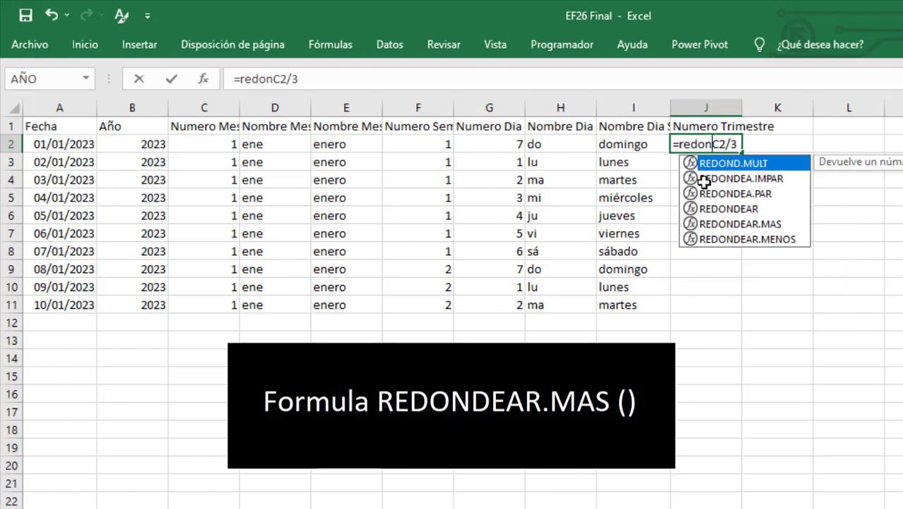
{"action": "double_click", "coordinate": [735, 223]}
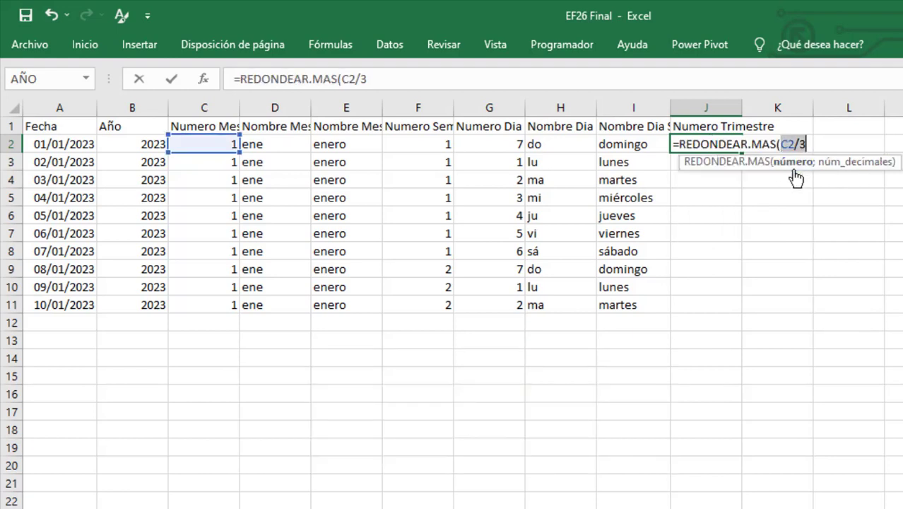
{"action": "type", "text": ";"}
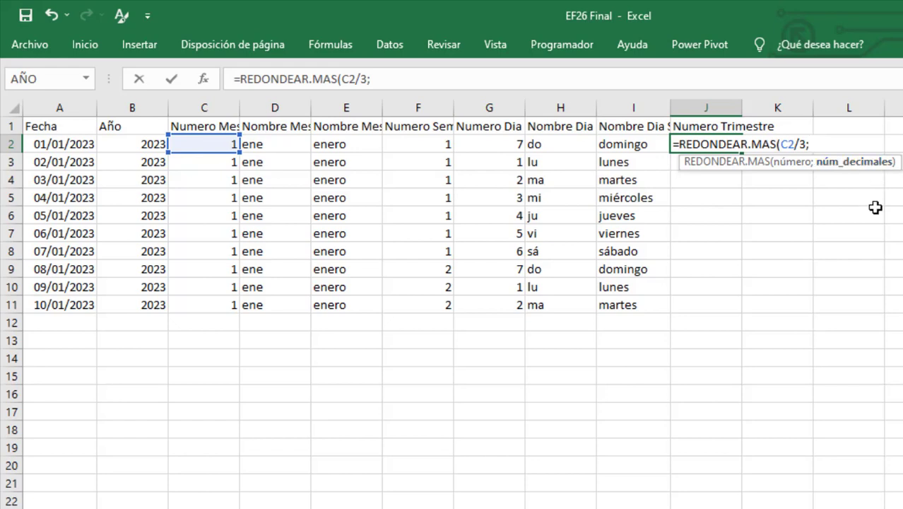
{"action": "type", "text": "0)"}
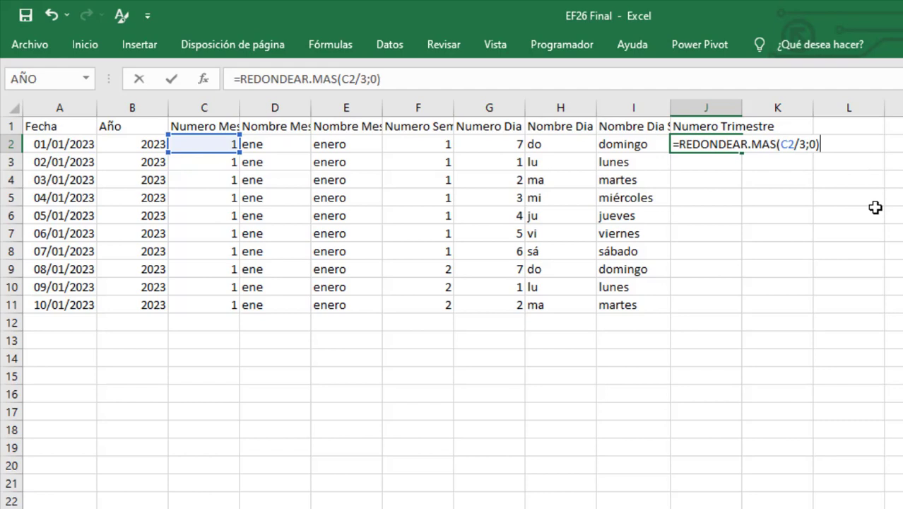
{"action": "key", "text": "ctrl+Return"}
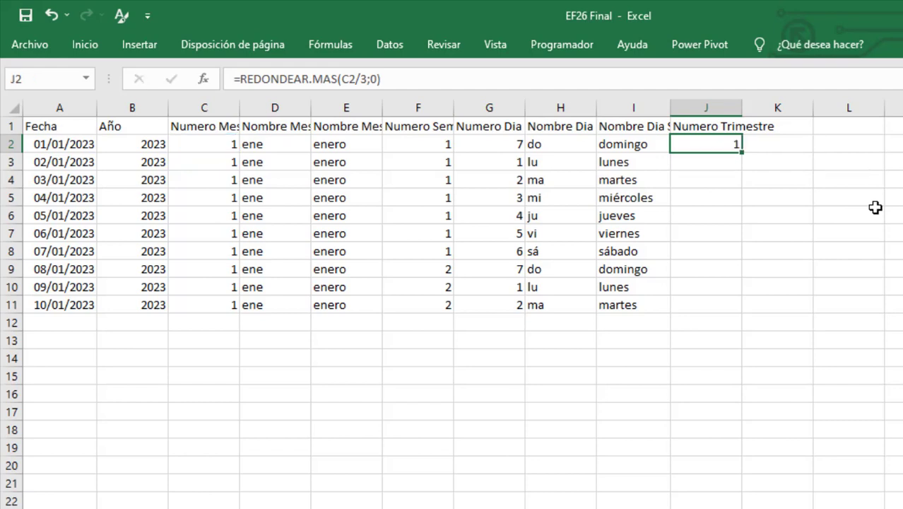
Wrap J2 as =SI.ERROR(REDONDEAR.MAS(C2/3;0);"") and fill it down to row 11
{"action": "key", "text": "F2"}
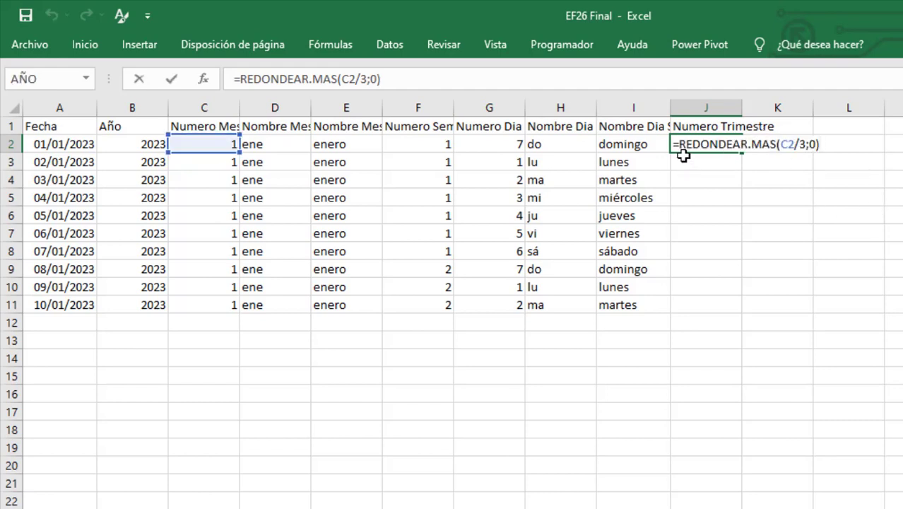
{"action": "left_click", "coordinate": [681, 145]}
{"action": "type", "text": "SI"}
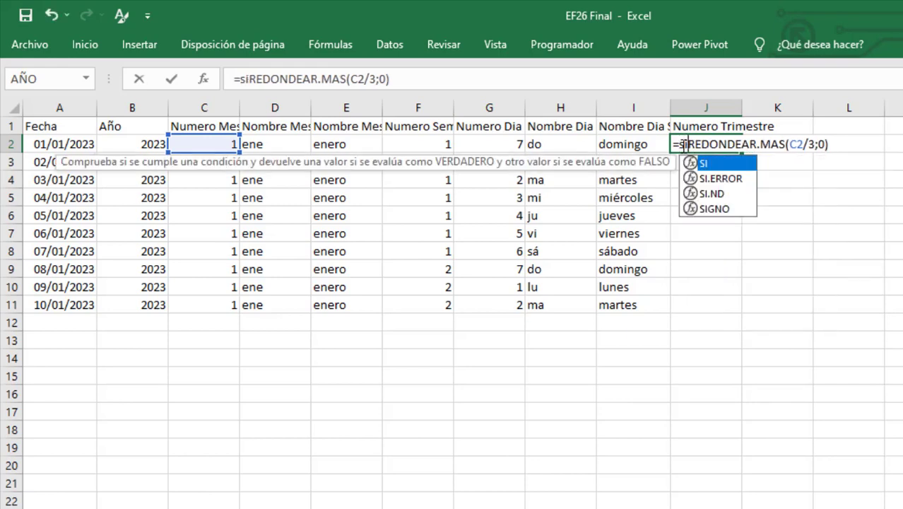
{"action": "key", "text": "Down"}
{"action": "key", "text": "Tab"}
{"action": "left_click", "coordinate": [872, 144]}
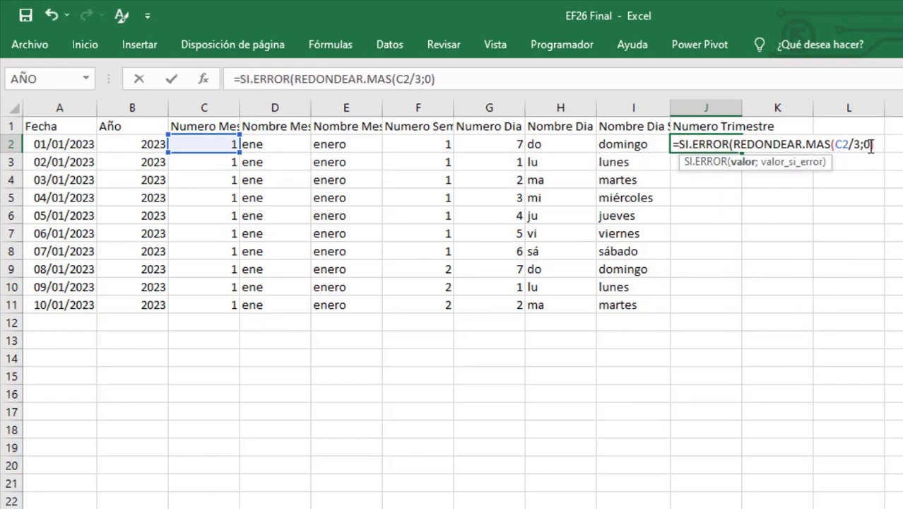
{"action": "type", "text": ";\"\""}
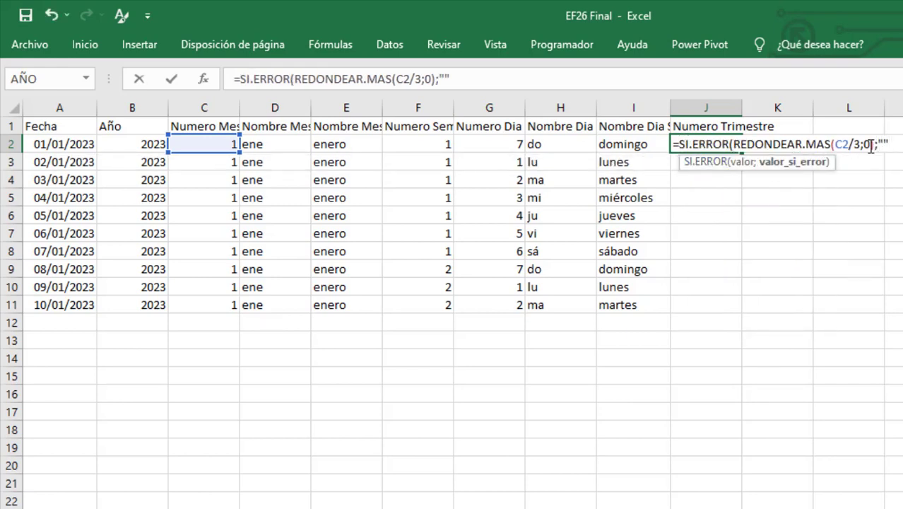
{"action": "type", "text": ")"}
{"action": "key", "text": "ctrl+Return"}
{"action": "double_click", "coordinate": [742, 152]}
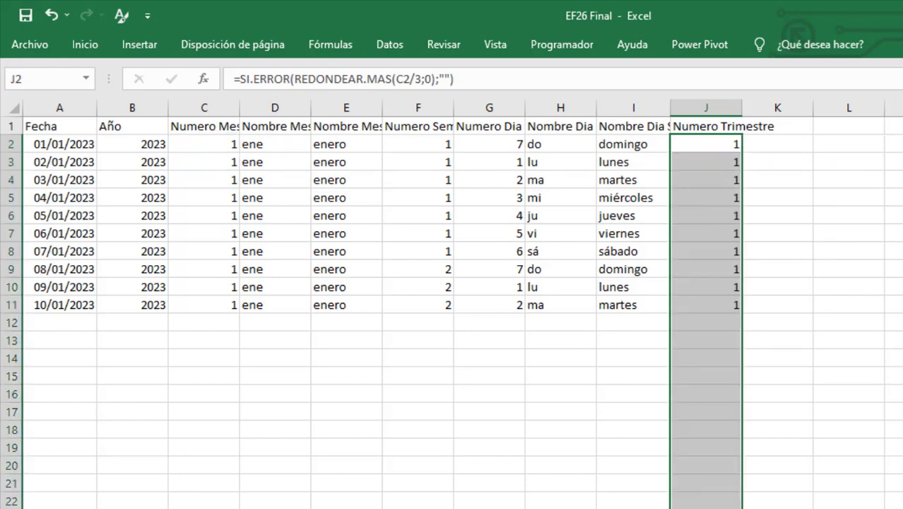
{"action": "key", "text": "shift+Return"}
Give the header row A1:J1 a blue fill and white font colour
{"action": "left_click", "coordinate": [62, 126]}
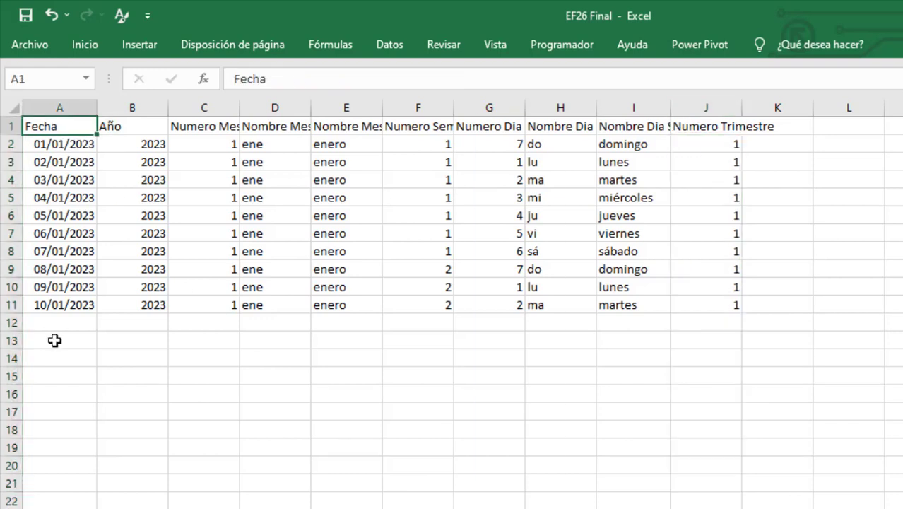
{"action": "key", "text": "ctrl+shift+Right"}
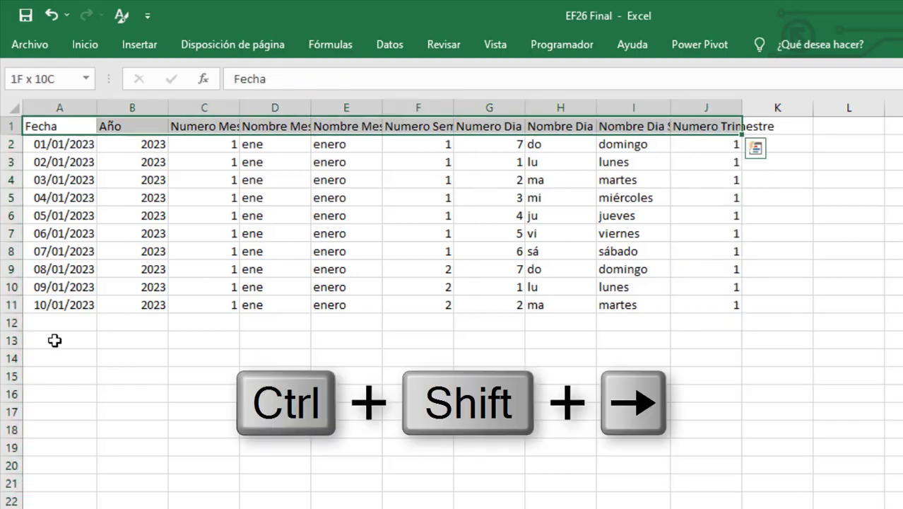
{"action": "key", "text": "ctrl+1"}
{"action": "left_click", "coordinate": [562, 79]}
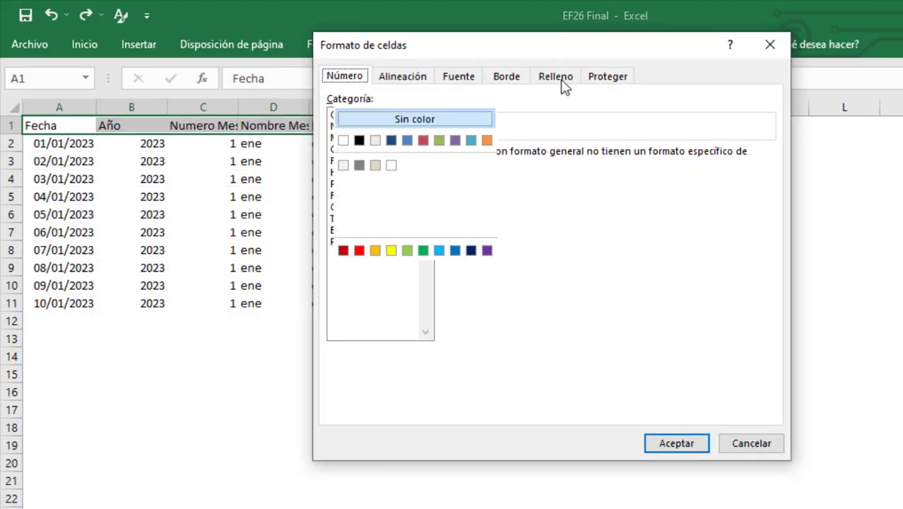
{"action": "left_click", "coordinate": [454, 253]}
{"action": "left_click", "coordinate": [458, 80]}
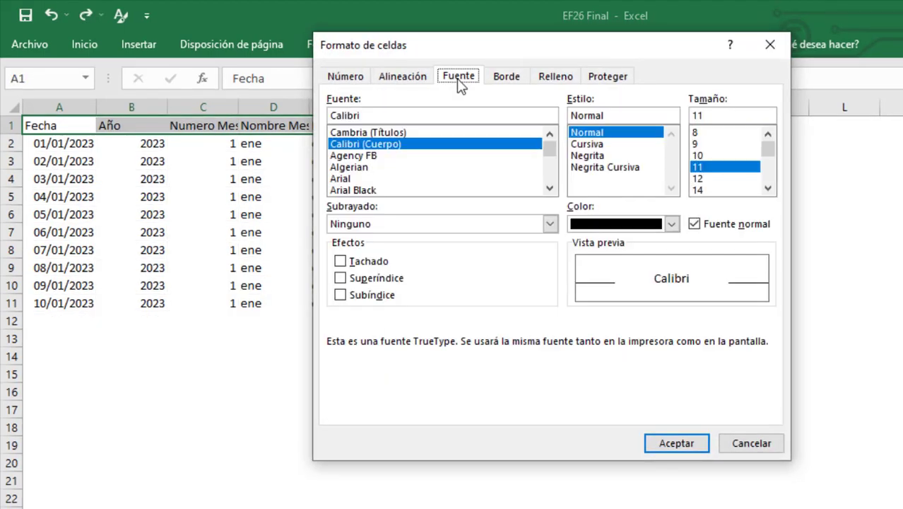
{"action": "left_click", "coordinate": [671, 223]}
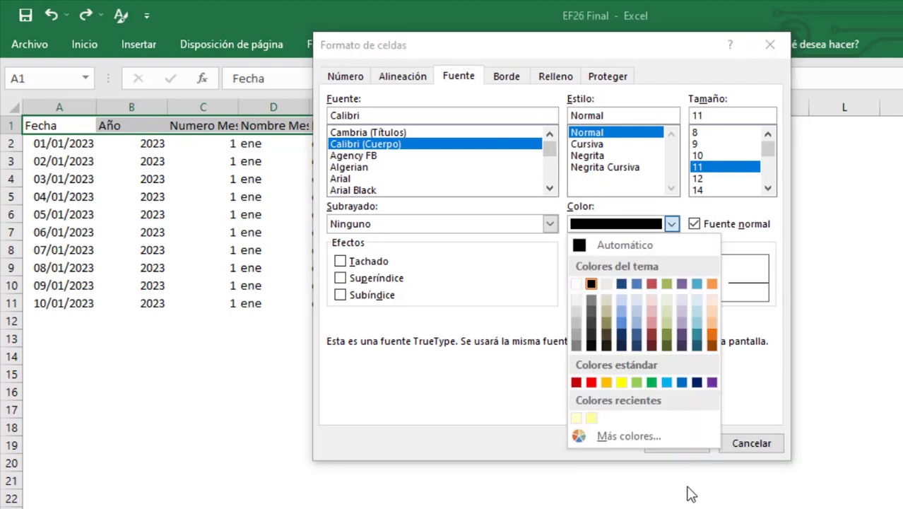
{"action": "left_click", "coordinate": [668, 458]}
Wrap the header text and centre it horizontally and vertically
{"action": "left_click", "coordinate": [399, 78]}
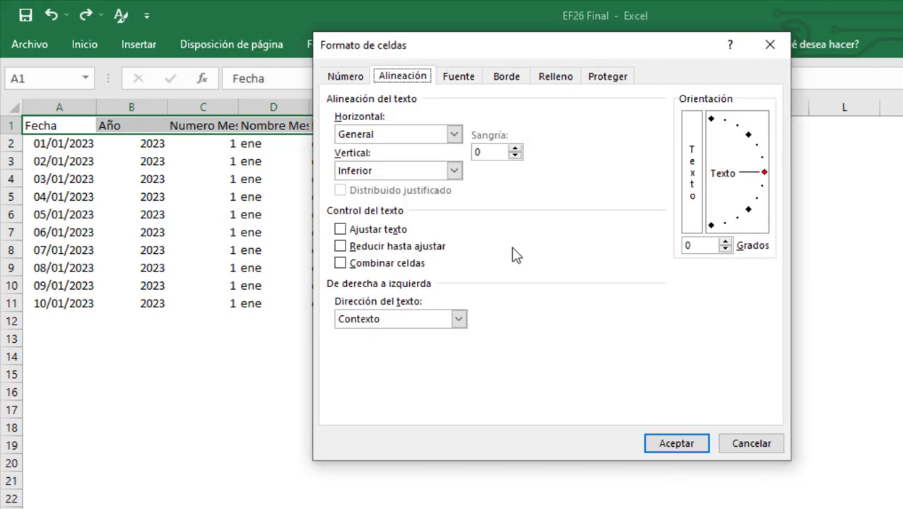
{"action": "left_click", "coordinate": [340, 229]}
{"action": "left_click", "coordinate": [454, 134]}
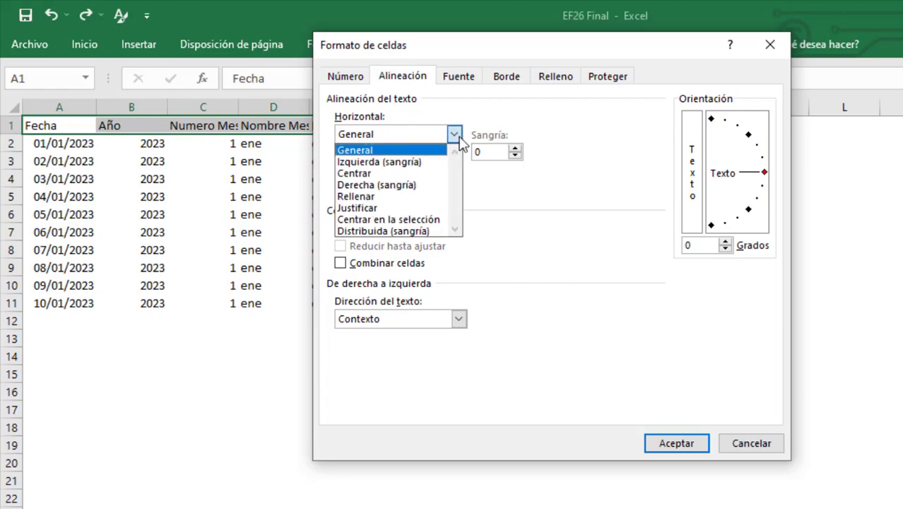
{"action": "left_click", "coordinate": [435, 173]}
{"action": "left_click", "coordinate": [454, 171]}
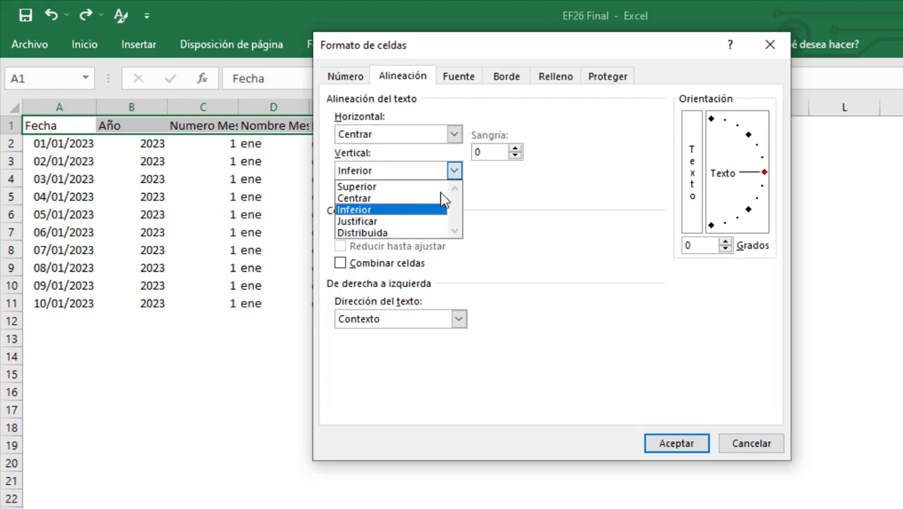
{"action": "left_click", "coordinate": [437, 198]}
{"action": "left_click", "coordinate": [676, 445]}
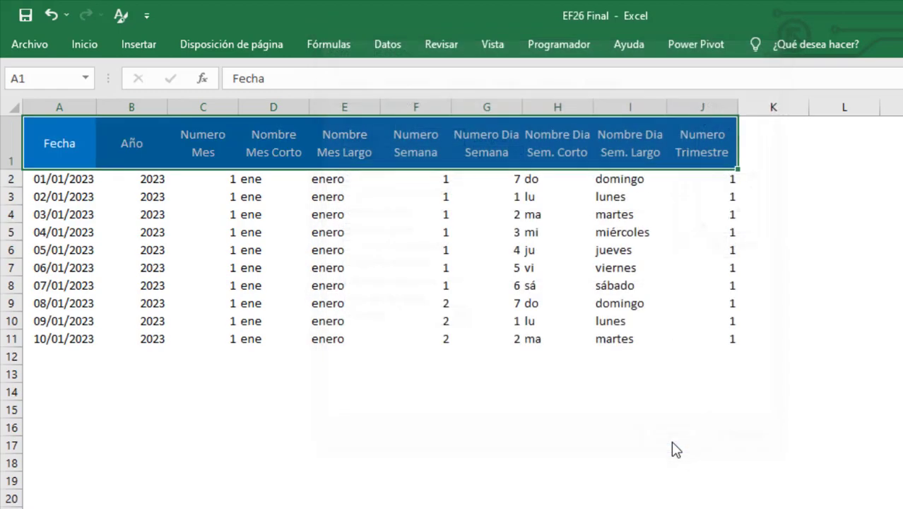
{"action": "left_click", "coordinate": [562, 439]}
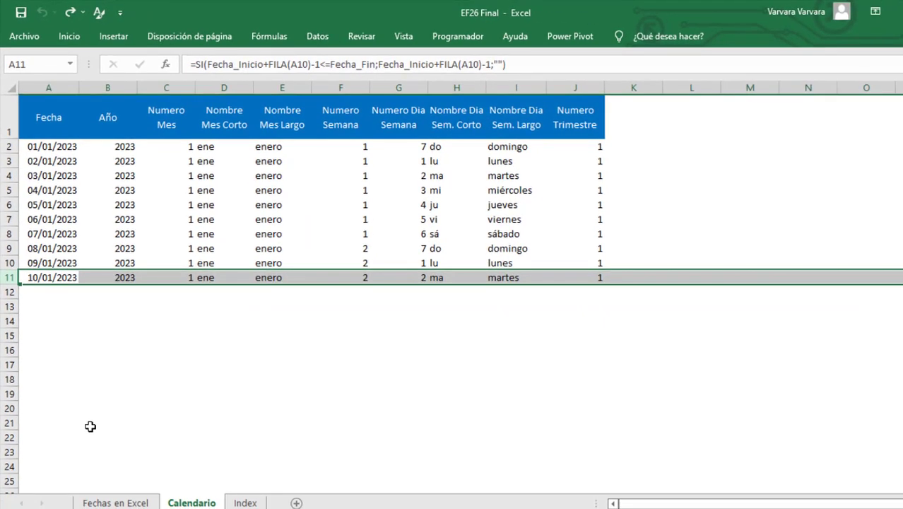
On the Index sheet, try =HOY()-1 as Fecha Fin but cancel, then type the 'Fecha Fin Fija o Variable' label
{"action": "key", "text": "ctrl+Page_Down"}
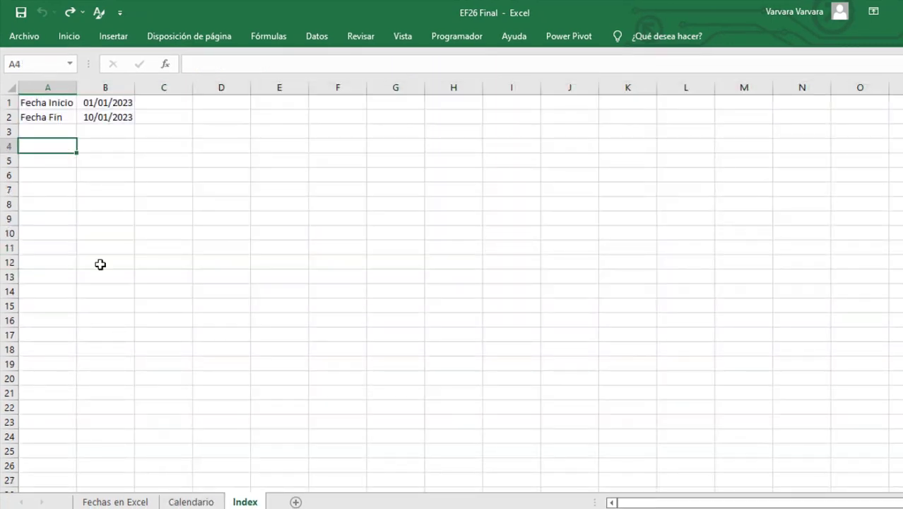
{"action": "left_click", "coordinate": [94, 118]}
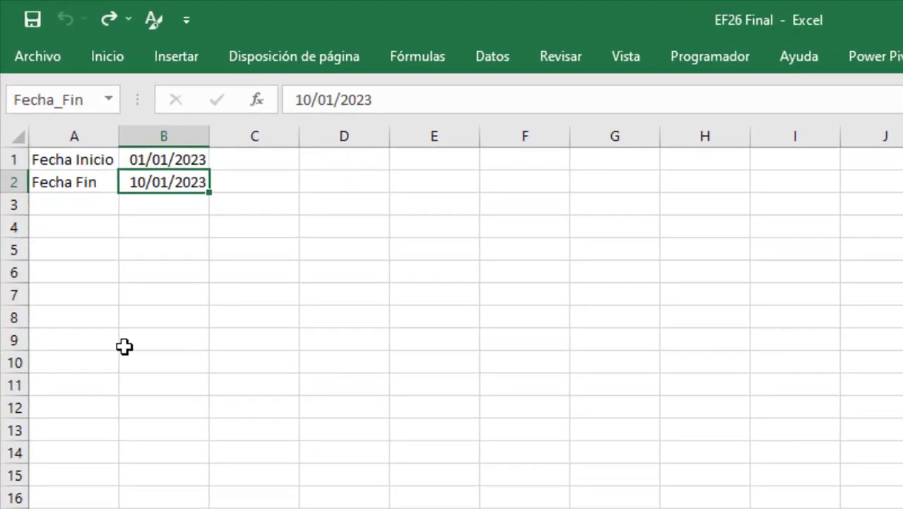
{"action": "type", "text": "=h"}
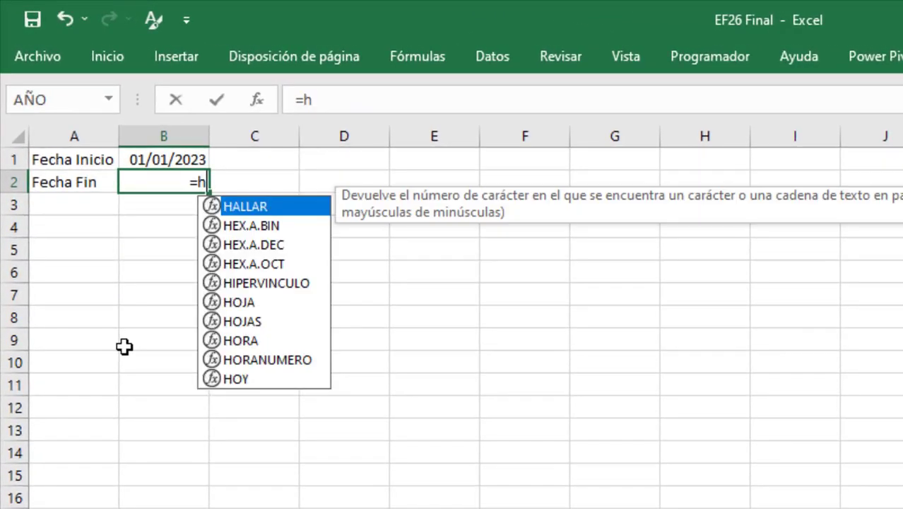
{"action": "type", "text": "oy"}
{"action": "key", "text": "Tab"}
{"action": "type", "text": ")-1"}
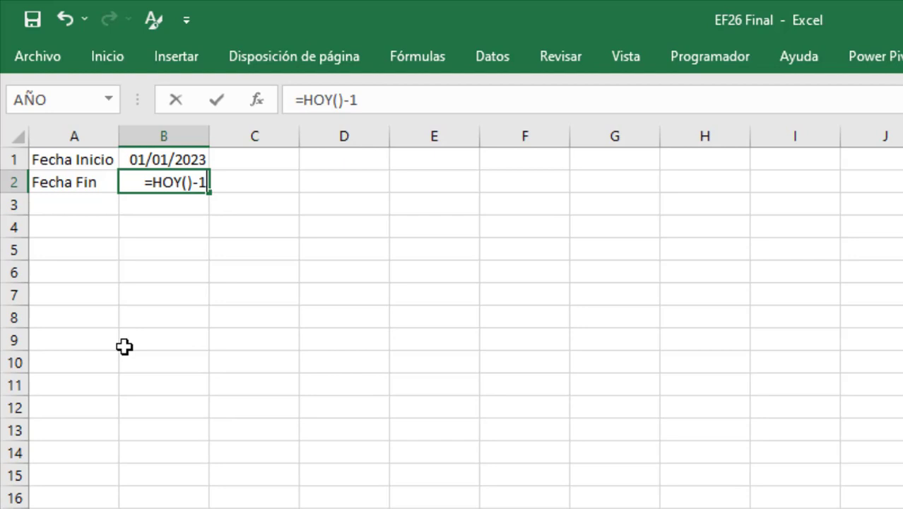
{"action": "key", "text": "Escape"}
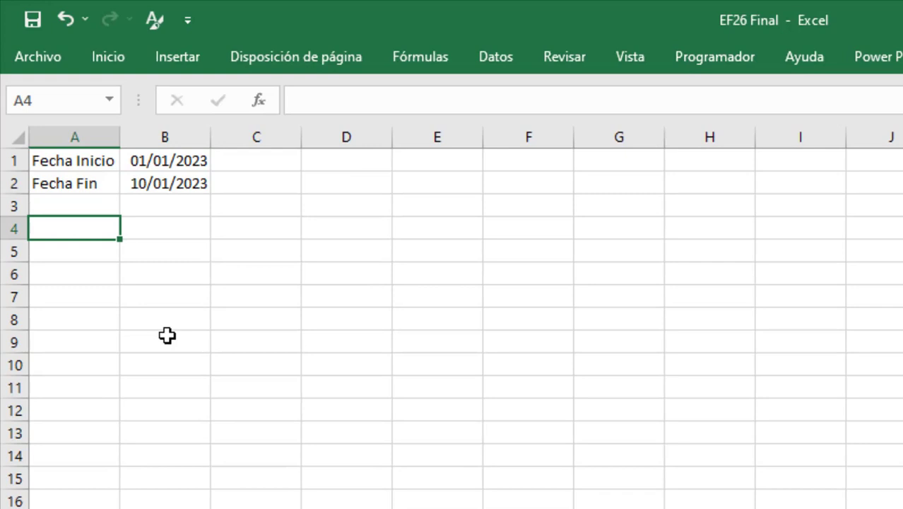
{"action": "type", "text": "F"}
{"action": "type", "text": "echa"}
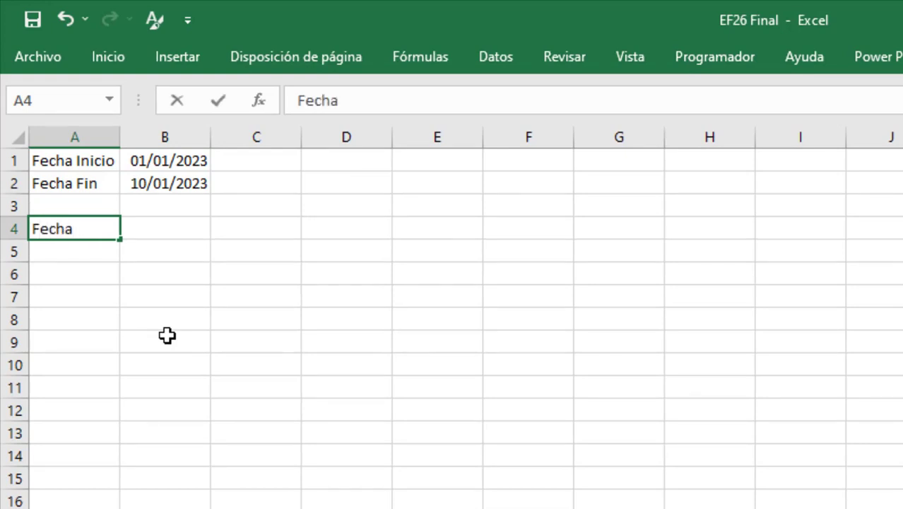
{"action": "type", "text": " Fin Fija o Variable"}
Widen column A, give B4 a Fija;Variable validation list, and choose Variable
{"action": "left_click_drag", "start_coordinate": [121, 137], "coordinate": [205, 141]}
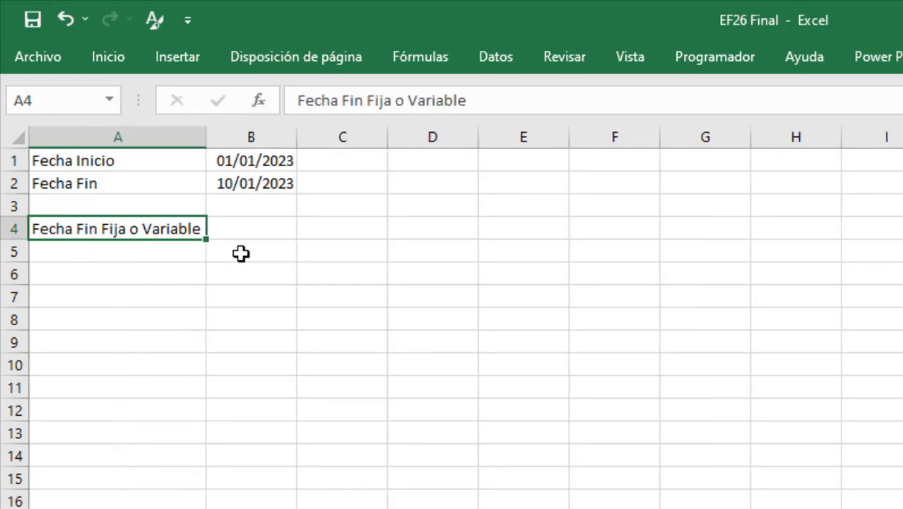
{"action": "left_click", "coordinate": [243, 229]}
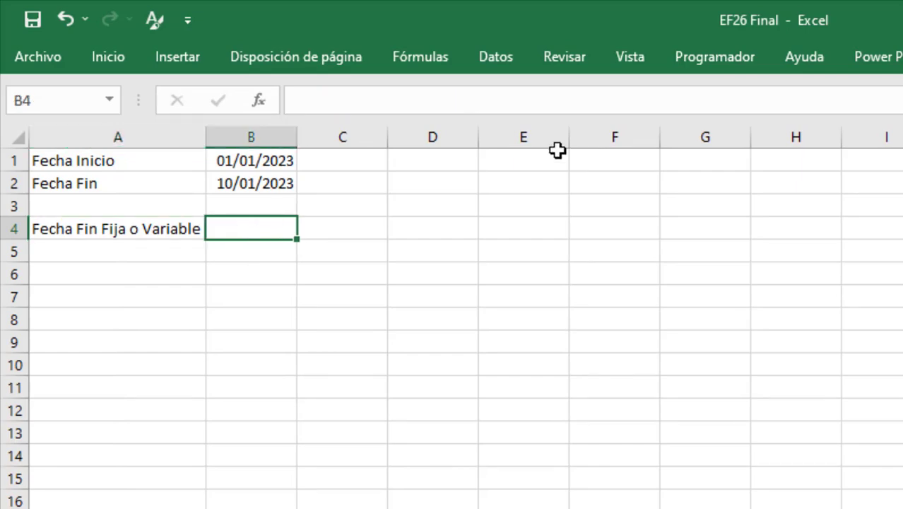
{"action": "left_click", "coordinate": [500, 67]}
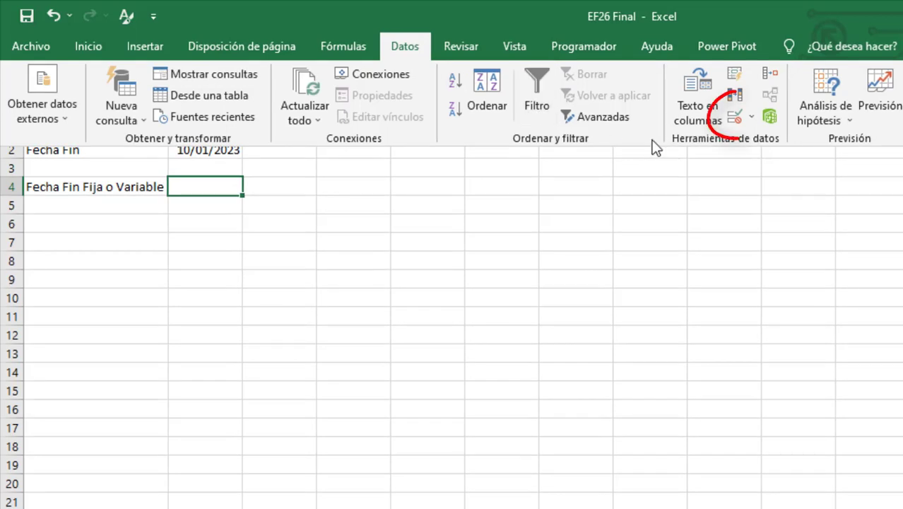
{"action": "left_click", "coordinate": [741, 118]}
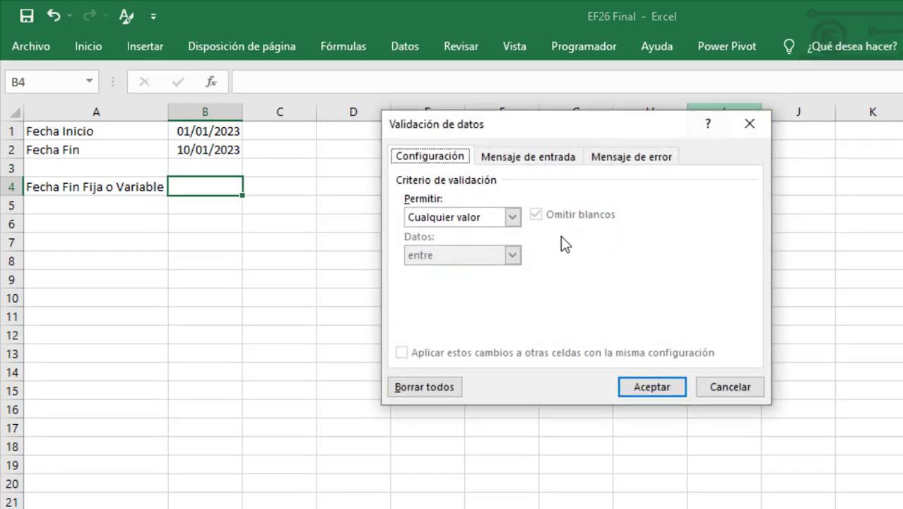
{"action": "left_click", "coordinate": [512, 217]}
{"action": "left_click", "coordinate": [472, 270]}
{"action": "left_click", "coordinate": [453, 291]}
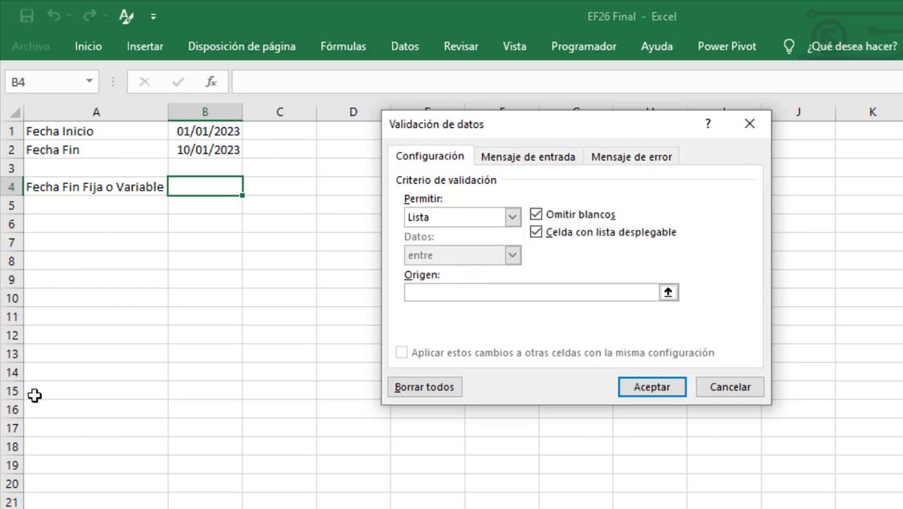
{"action": "type", "text": "Fija;"}
{"action": "type", "text": "Variable"}
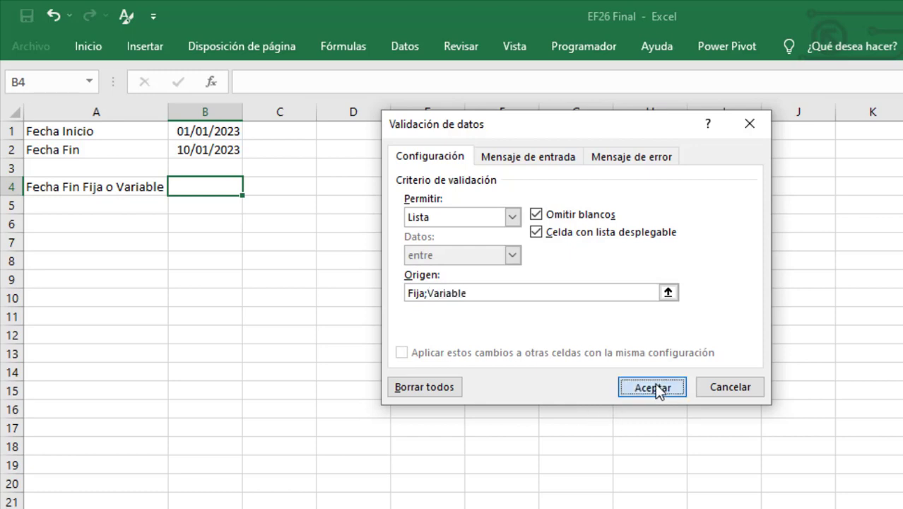
{"action": "left_click", "coordinate": [656, 389]}
{"action": "left_click", "coordinate": [251, 186]}
{"action": "left_click", "coordinate": [225, 209]}
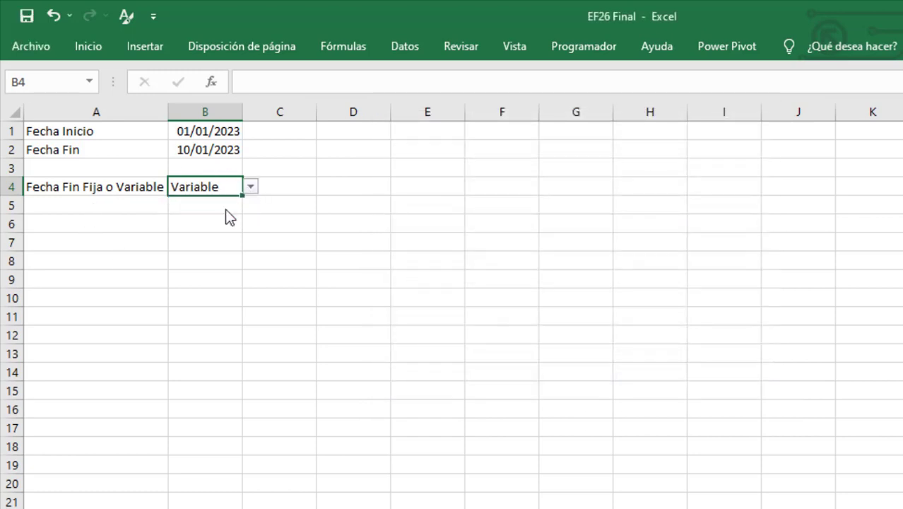
Add the 'Fecha de Hoy' label in A5 with =HOY() in B5
{"action": "left_click", "coordinate": [26, 211]}
{"action": "type", "text": "Fecha Fin Fija o Variabl"}
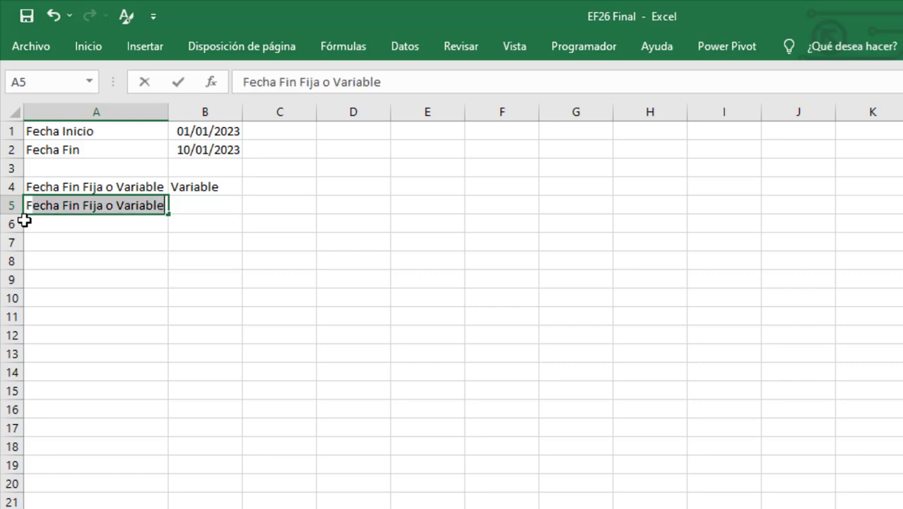
{"action": "type", "text": "echa de Hoy"}
{"action": "key", "text": "Tab"}
{"action": "type", "text": "=h"}
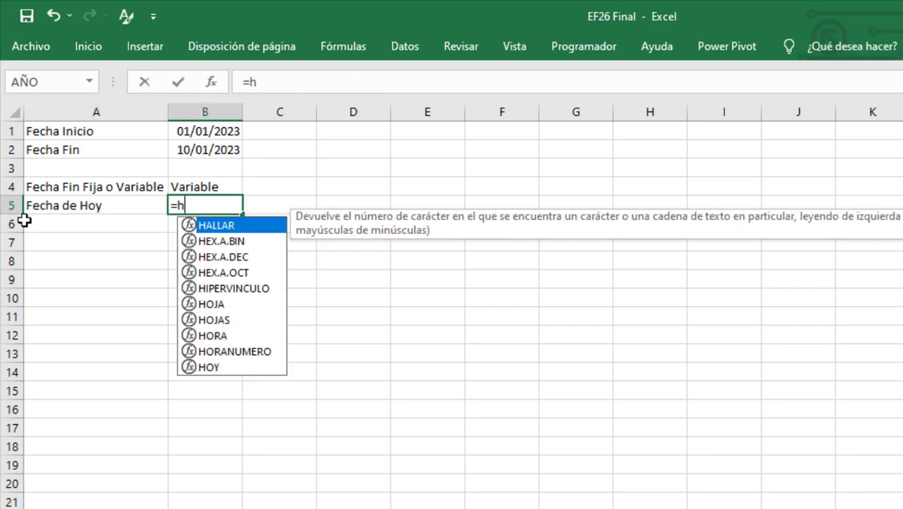
{"action": "type", "text": "oy"}
{"action": "key", "text": "Tab"}
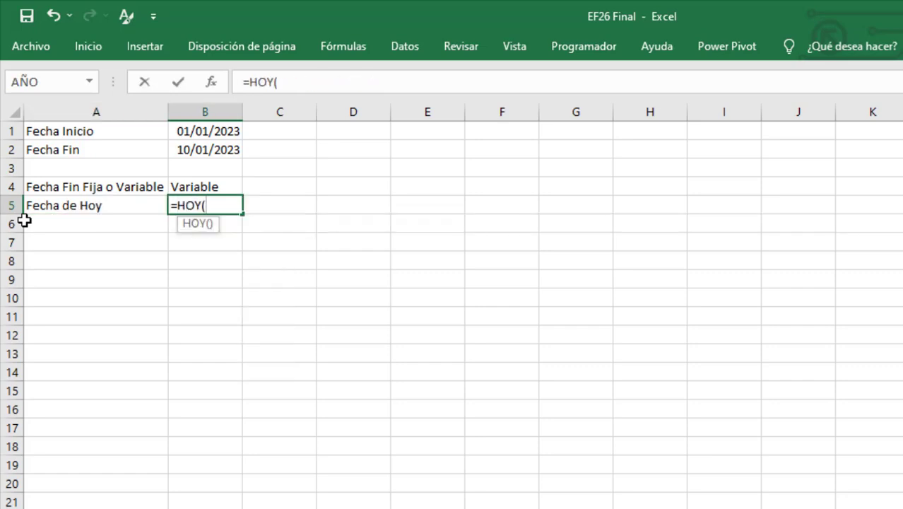
{"action": "type", "text": ")"}
{"action": "key", "text": "Return"}
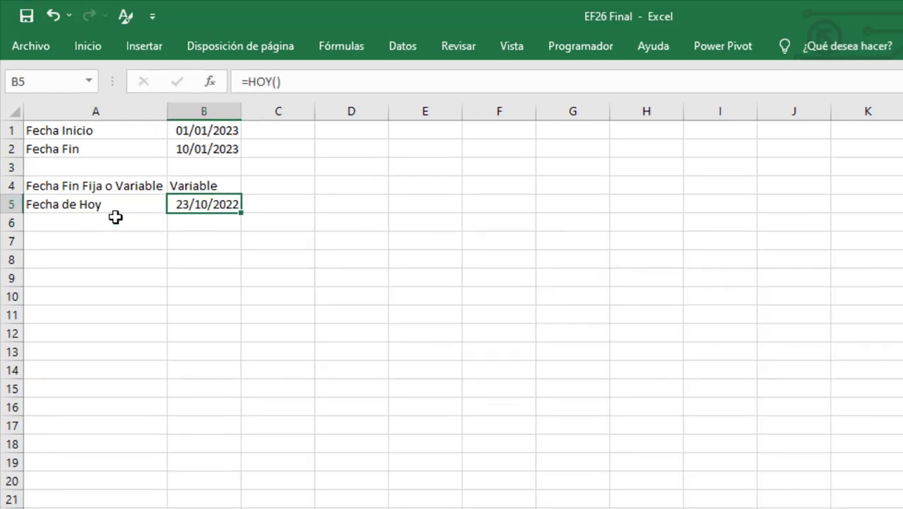
Add 'Intervalo Fecha Fin Variable' in A6 with 0 in B6, widening column A
{"action": "type", "text": "I"}
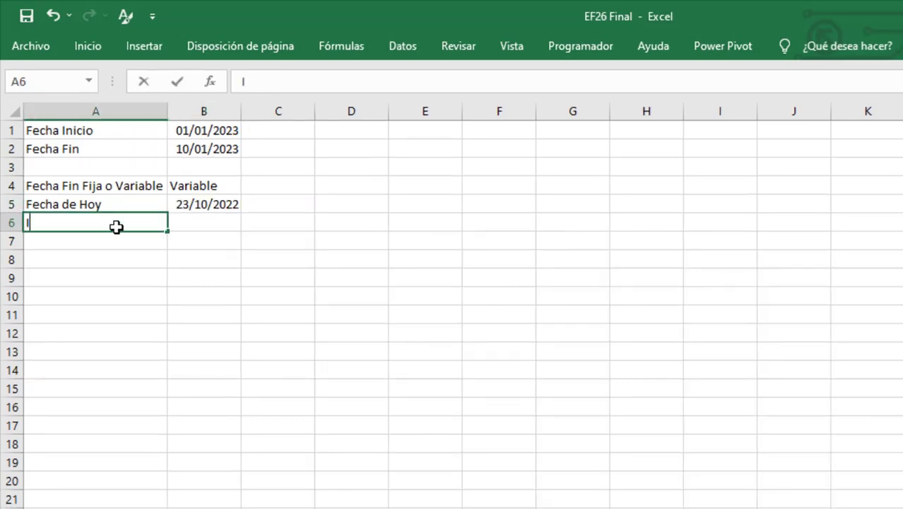
{"action": "type", "text": "ntervalo Fecha Fin Variable"}
{"action": "key", "text": "Tab"}
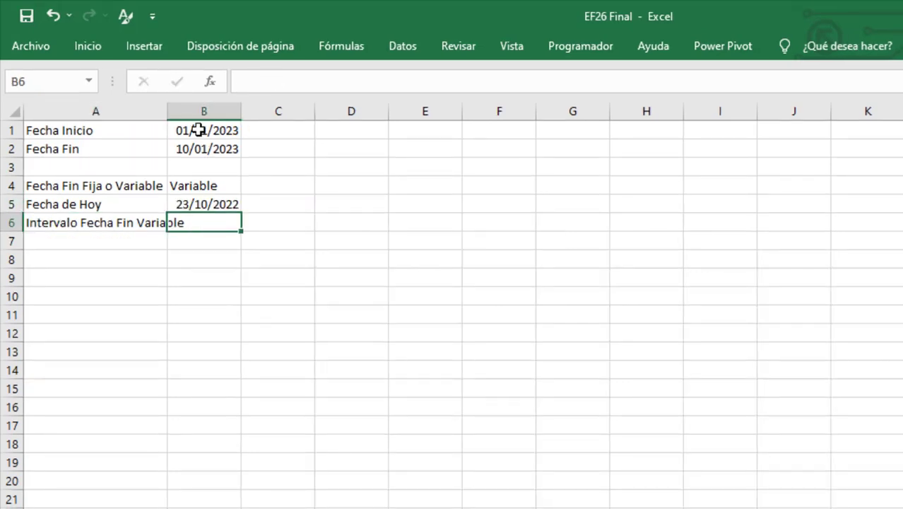
{"action": "left_click_drag", "start_coordinate": [168, 111], "coordinate": [186, 120]}
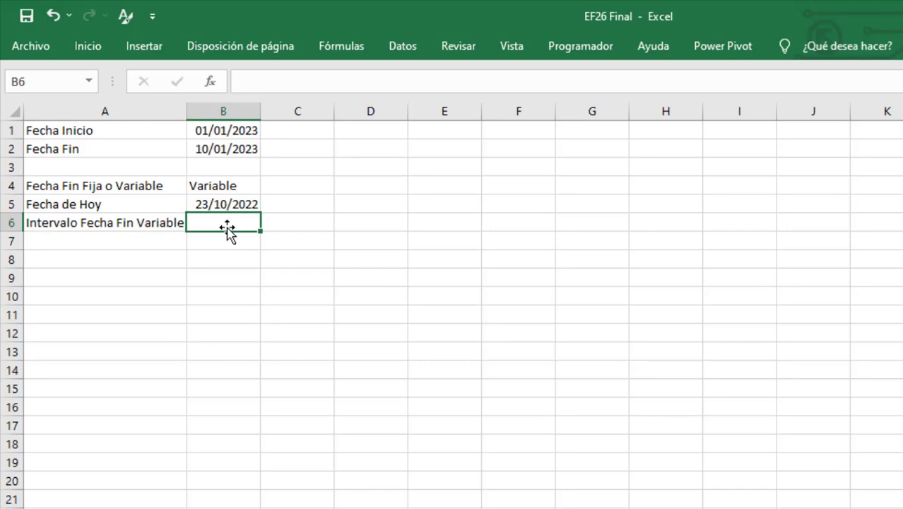
{"action": "type", "text": "0"}
{"action": "key", "text": "Return"}
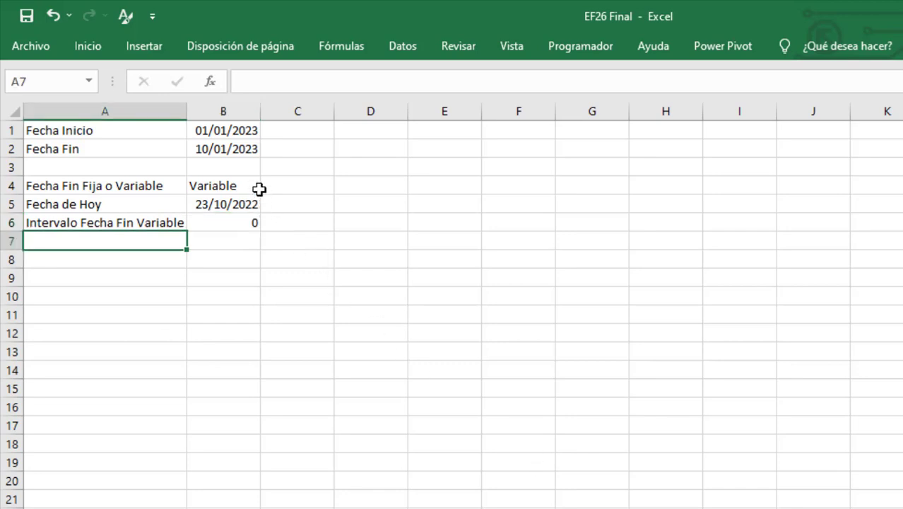
{"action": "left_click", "coordinate": [254, 186]}
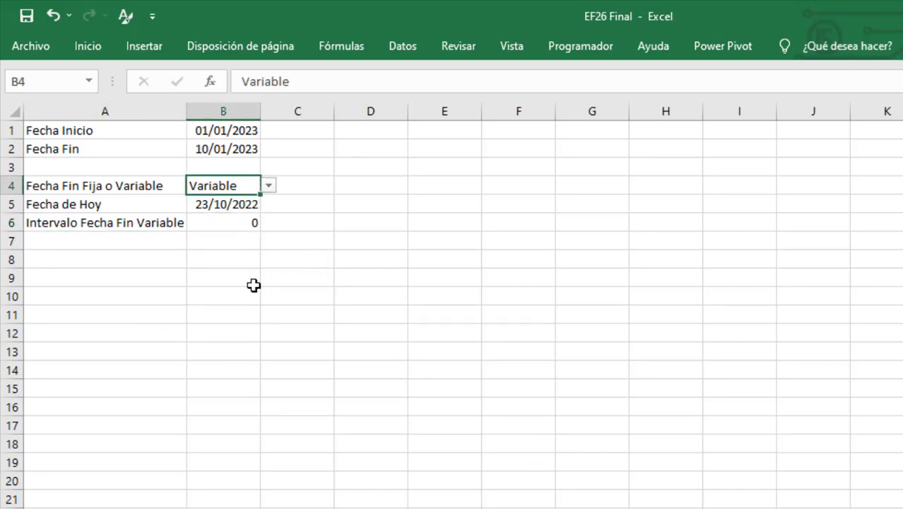
Name cells B4, B5 and B6 Condicion, FechaHoy and Intervalo in the Name Box
{"action": "left_click", "coordinate": [43, 81]}
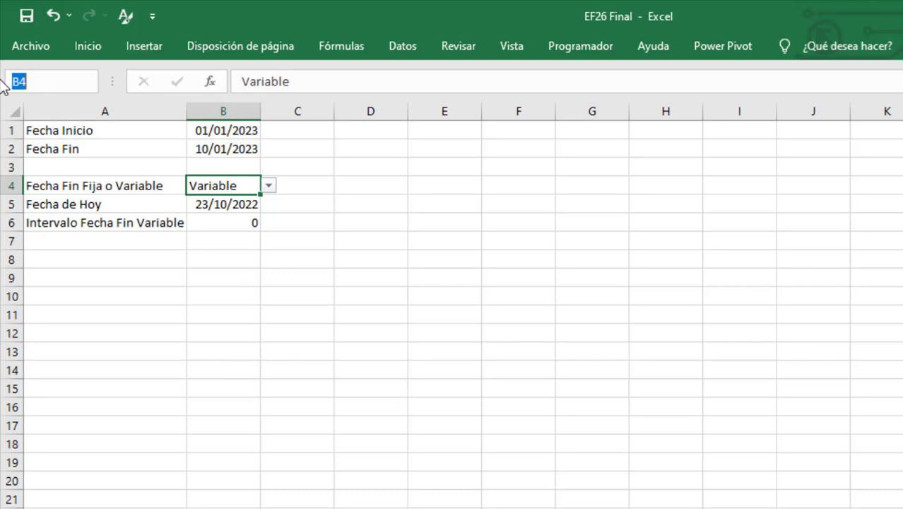
{"action": "type", "text": "Con"}
{"action": "left_click", "coordinate": [222, 204]}
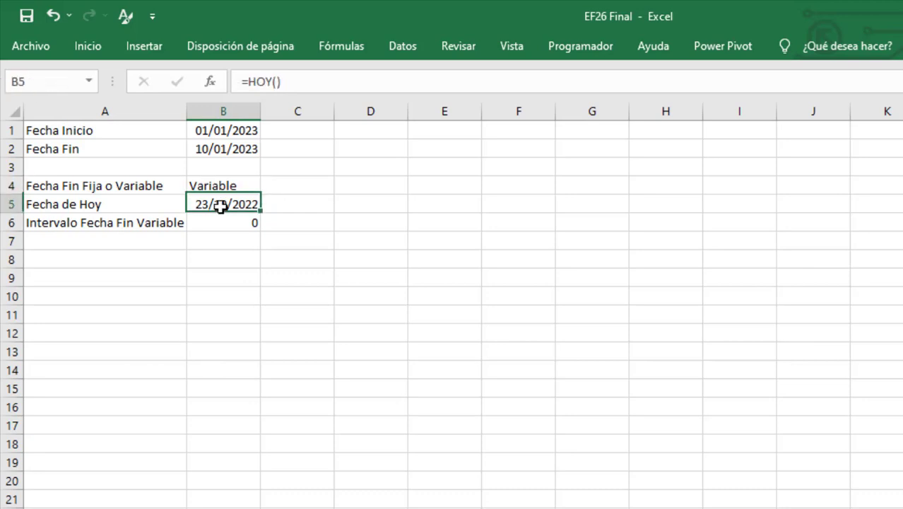
{"action": "left_click", "coordinate": [56, 85]}
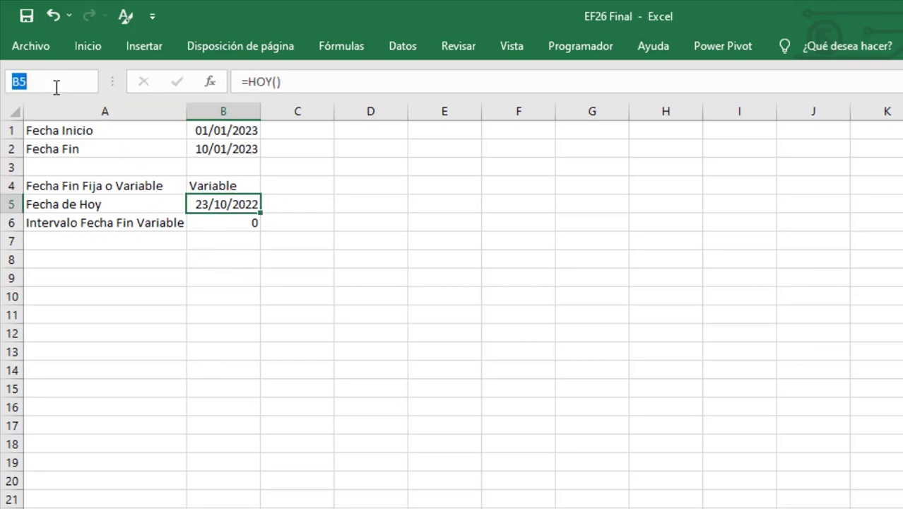
{"action": "type", "text": "Fecha"}
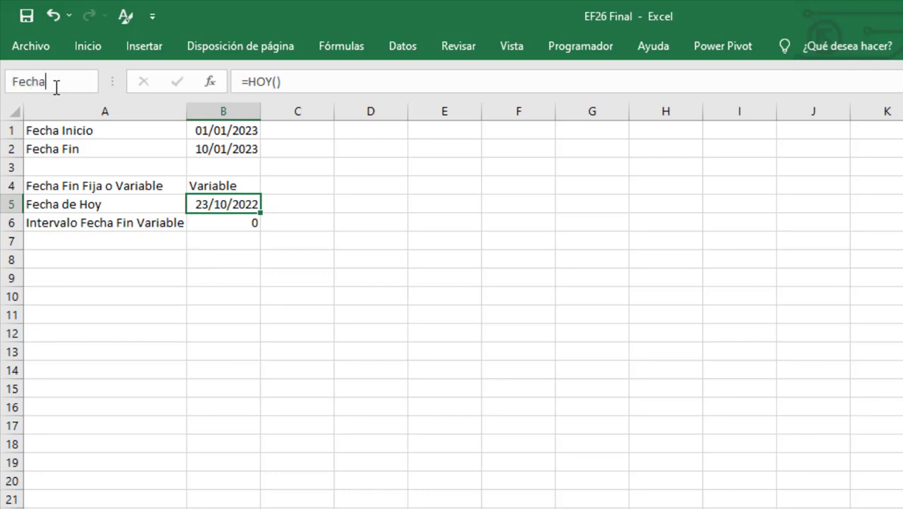
{"action": "key", "text": "Return"}
{"action": "left_click", "coordinate": [200, 225]}
{"action": "left_click", "coordinate": [66, 85]}
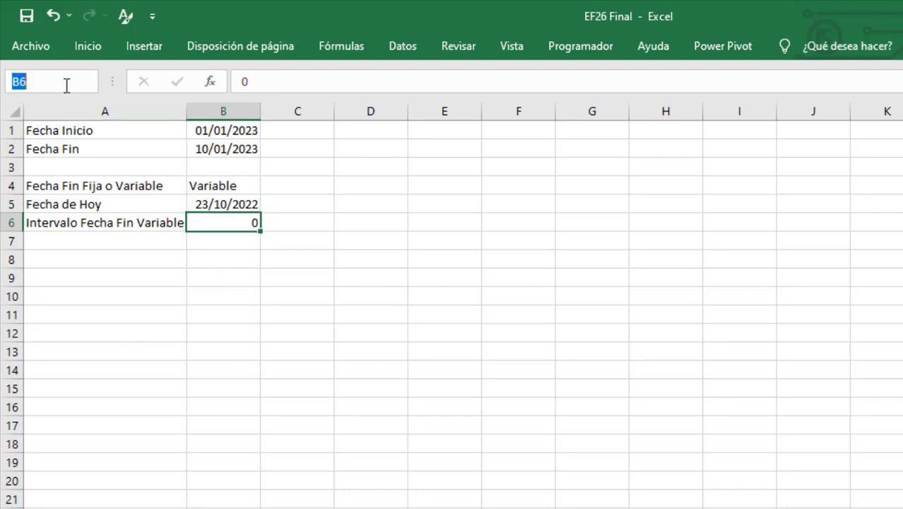
{"action": "type", "text": "Interv"}
{"action": "key", "text": "Return"}
Add a 'Fecha Fin Fija' label in A8 with the date 10/01/2022 in B8
{"action": "left_click", "coordinate": [223, 258]}
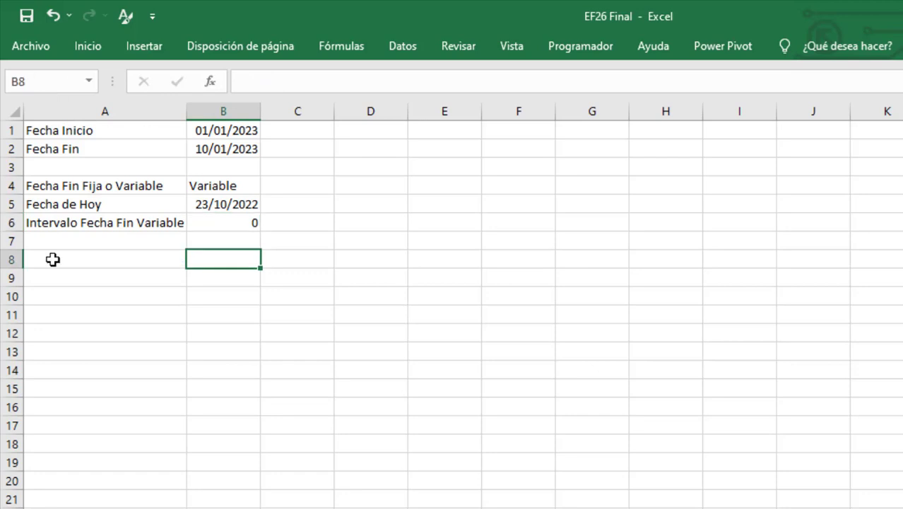
{"action": "left_click", "coordinate": [53, 260]}
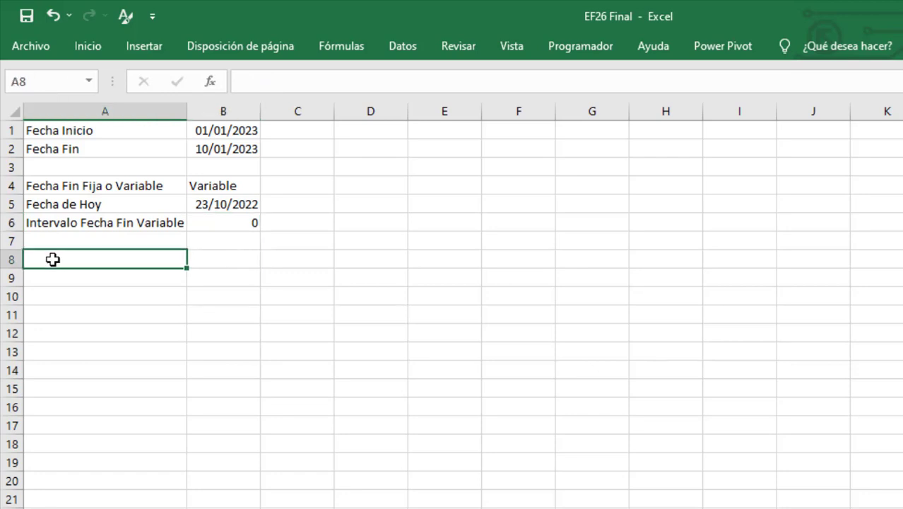
{"action": "type", "text": "Fecha Fin Fija"}
{"action": "key", "text": "Tab"}
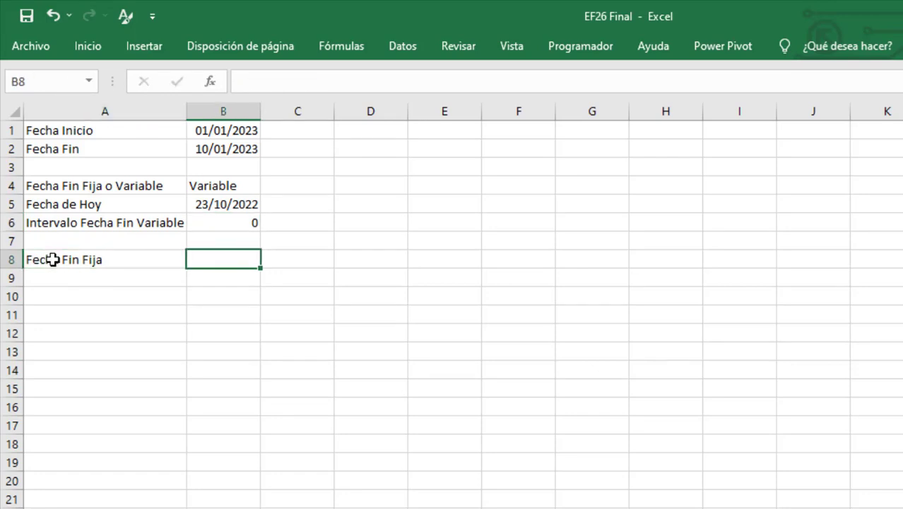
{"action": "type", "text": "10/01/2"}
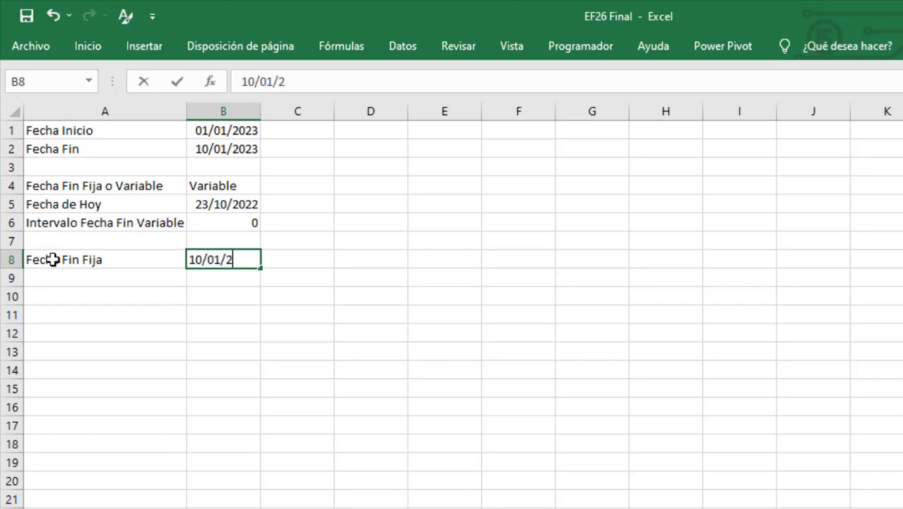
{"action": "type", "text": "022"}
{"action": "left_click", "coordinate": [297, 185]}
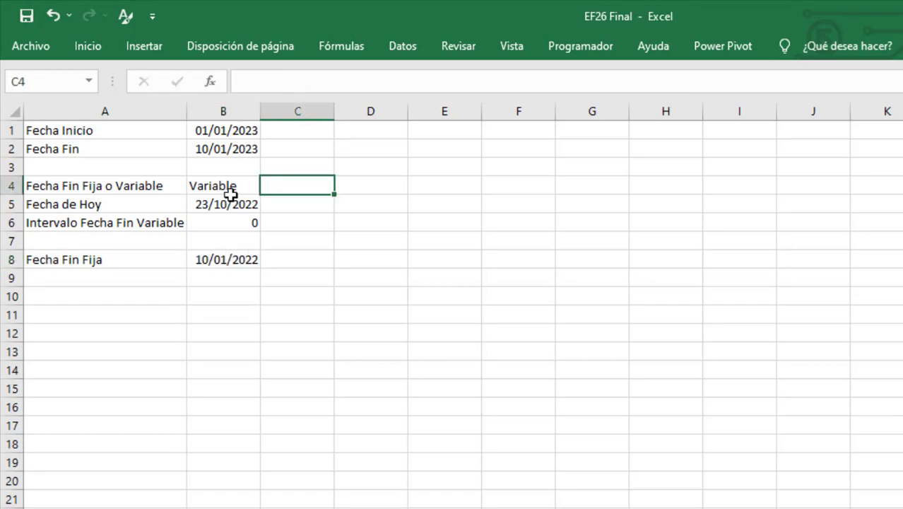
{"action": "left_click", "coordinate": [242, 147]}
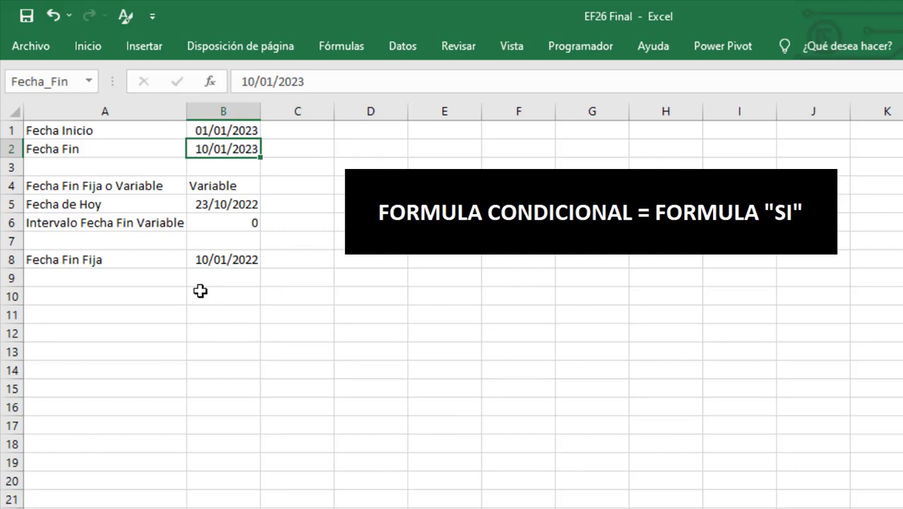
Enter =SI(Condicion="Variable";FechaHoy+Intervalo;B8) in B2 as the Fecha Fin formula
{"action": "type", "text": "="}
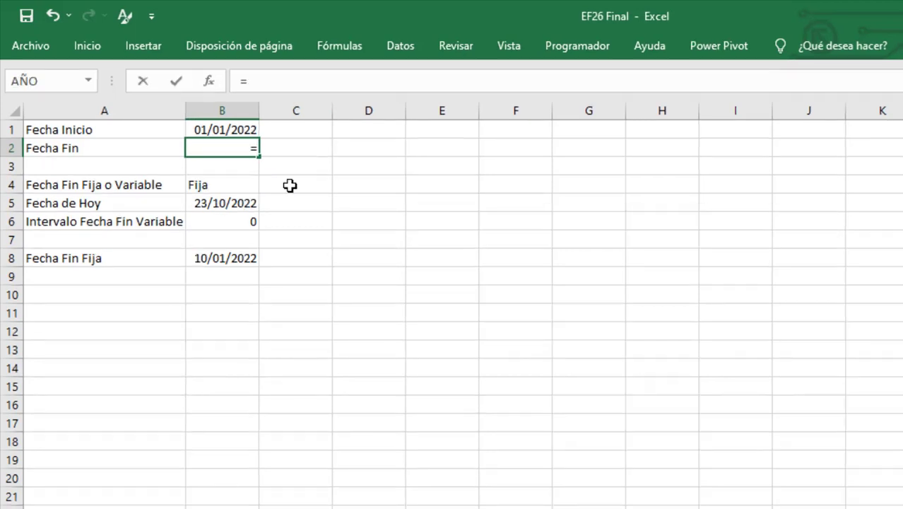
{"action": "type", "text": "si"}
{"action": "key", "text": "Tab"}
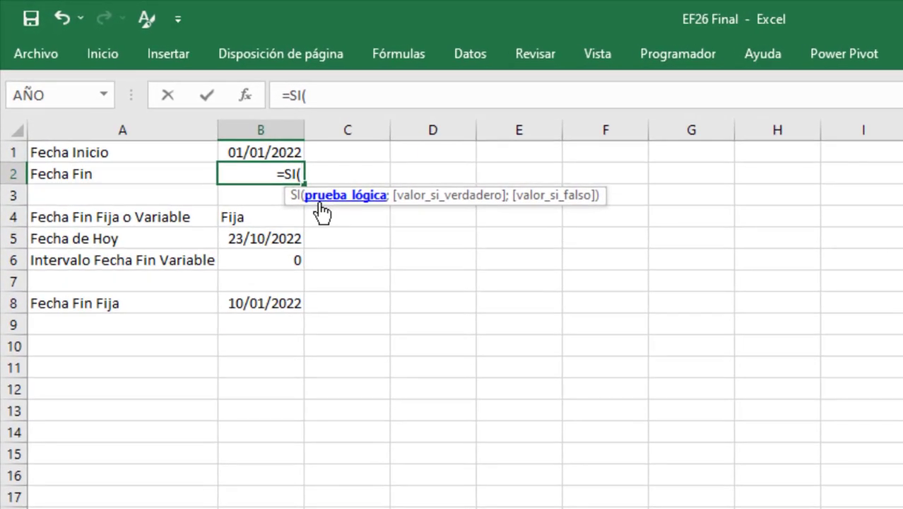
{"action": "type", "text": "con"}
{"action": "double_click", "coordinate": [331, 233]}
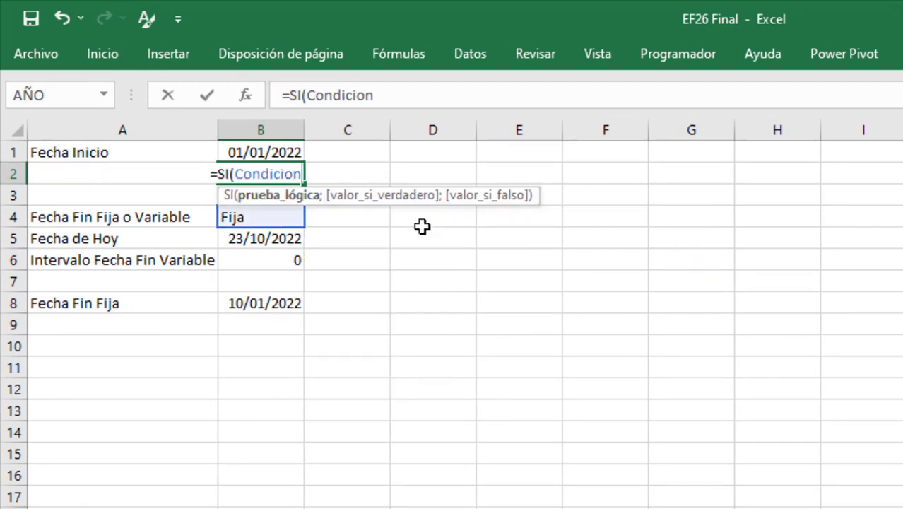
{"action": "type", "text": "=\""}
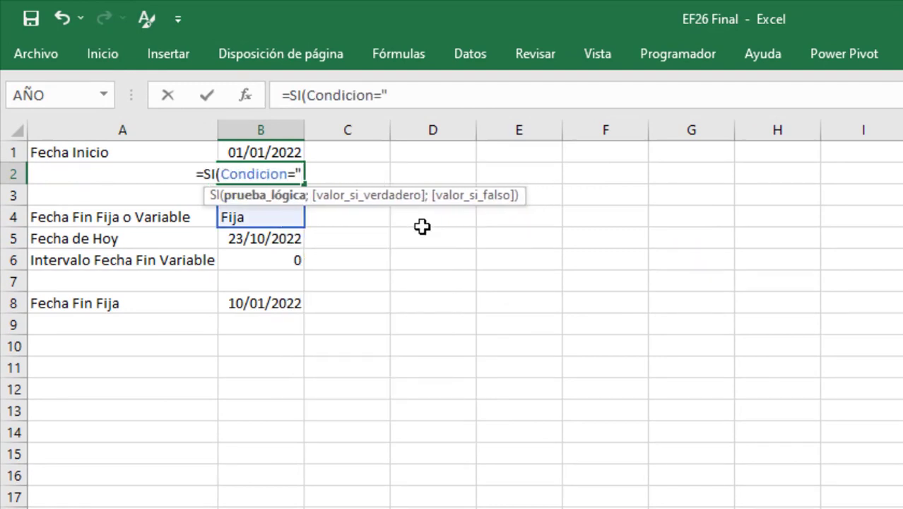
{"action": "type", "text": "Variable\";"}
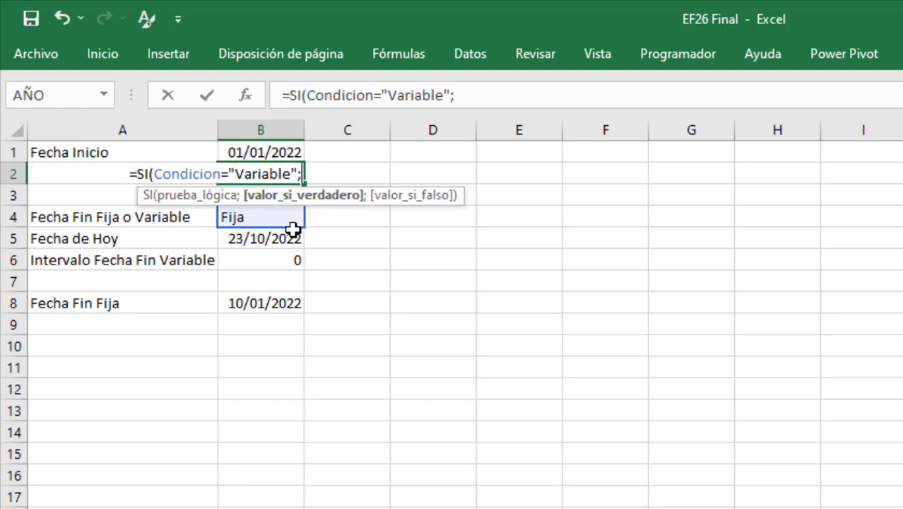
{"action": "left_click", "coordinate": [270, 242]}
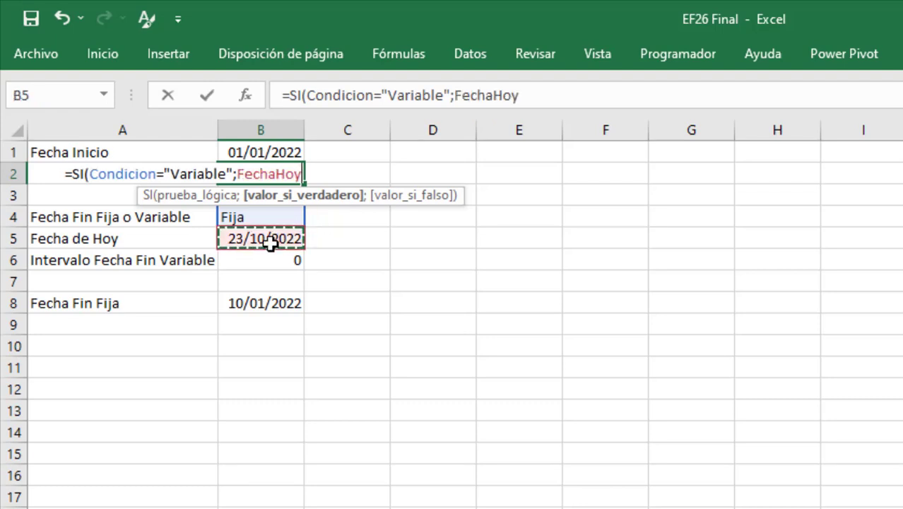
{"action": "type", "text": "+"}
{"action": "left_click", "coordinate": [273, 263]}
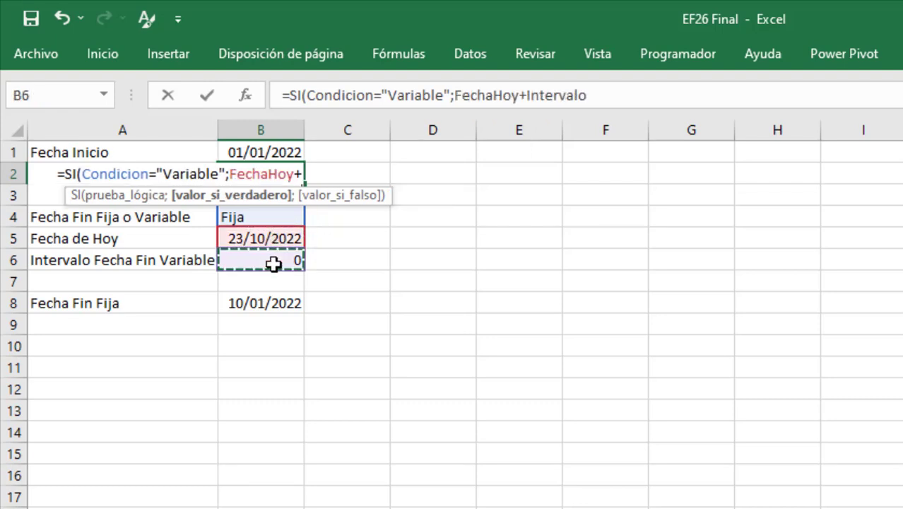
{"action": "type", "text": ";"}
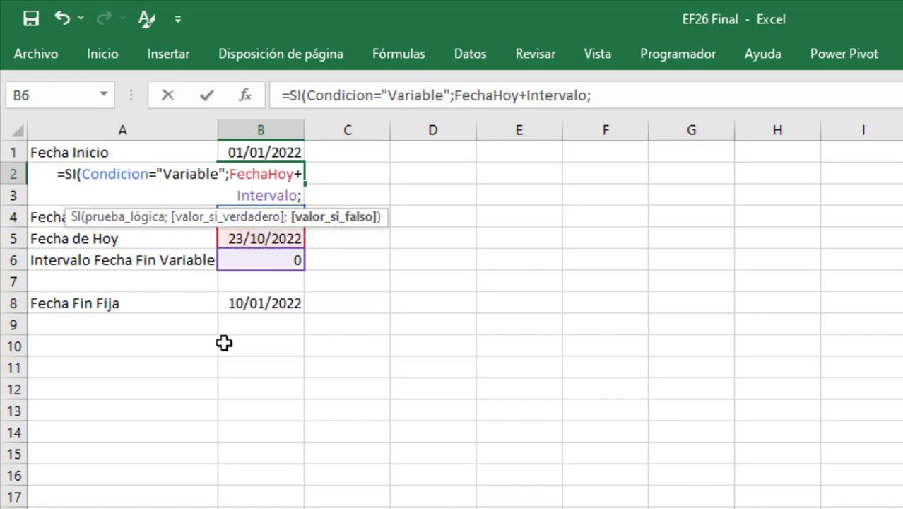
{"action": "left_click", "coordinate": [242, 304]}
{"action": "type", "text": ")"}
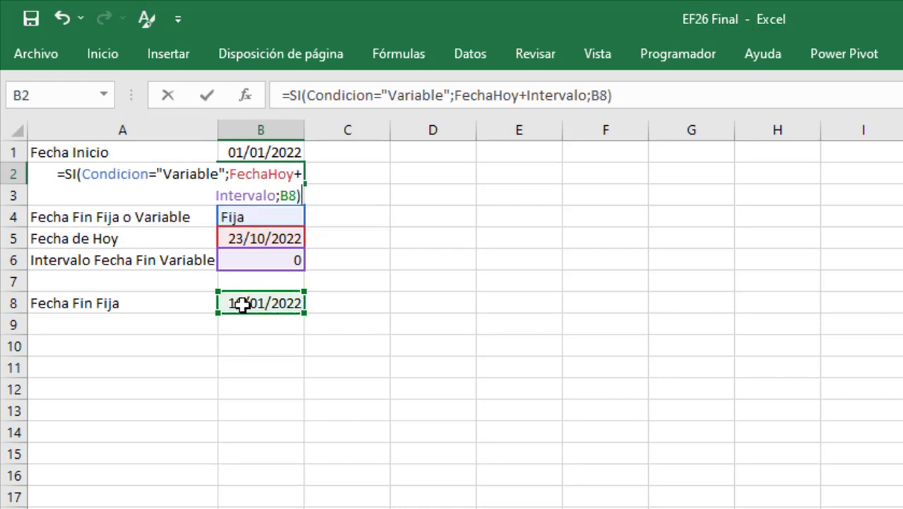
{"action": "key", "text": "ctrl+Return"}
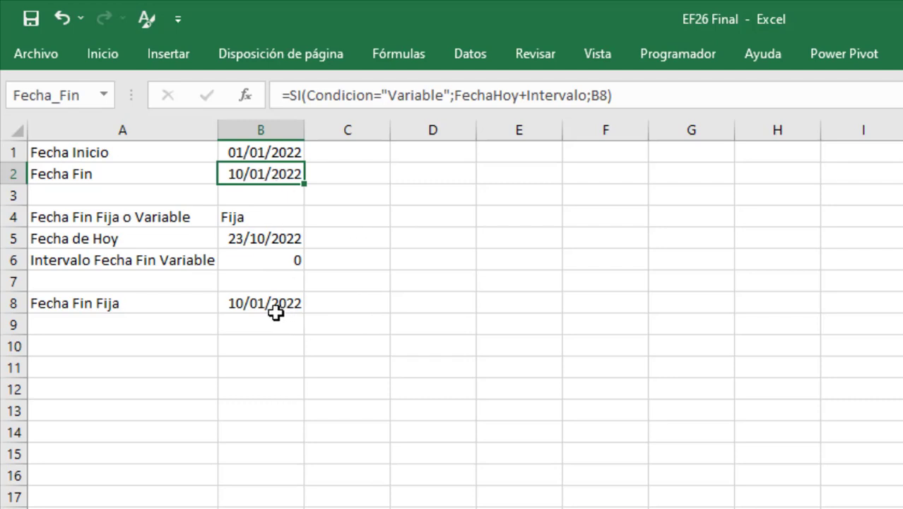
Set B4 to Variable and the B6 interval to 1, so Fecha Fin shows 24/10/2022
{"action": "left_click", "coordinate": [292, 216]}
{"action": "left_click", "coordinate": [313, 218]}
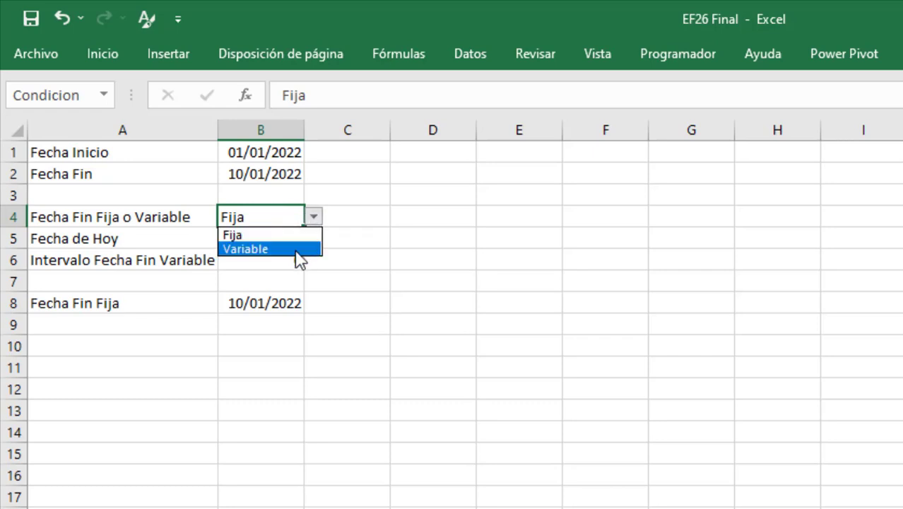
{"action": "left_click", "coordinate": [295, 250]}
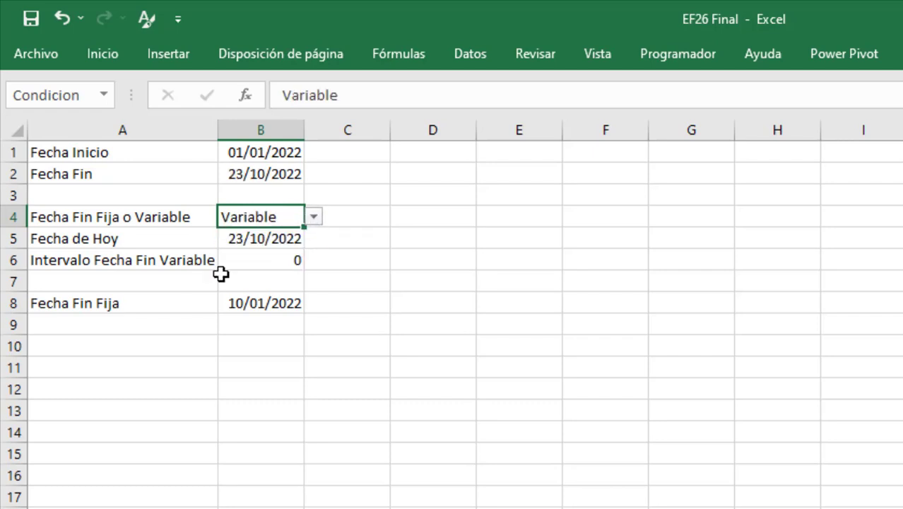
{"action": "left_click", "coordinate": [263, 263]}
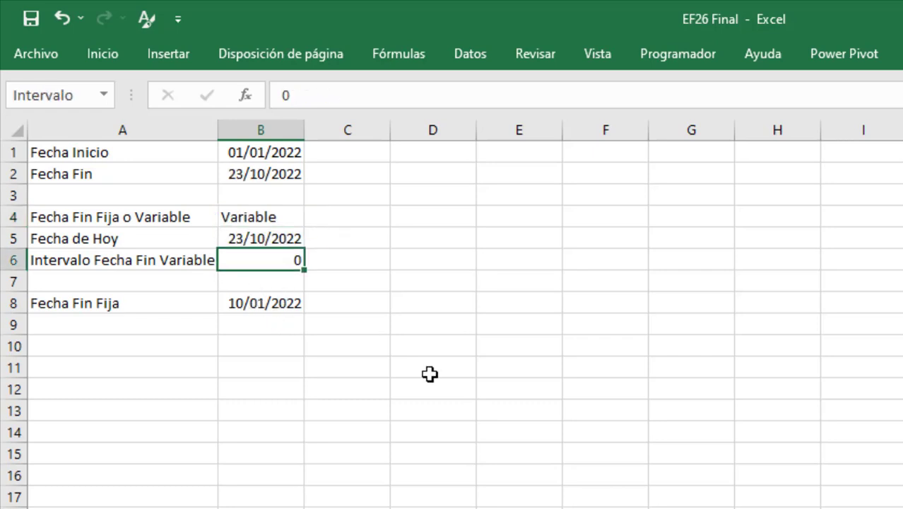
{"action": "type", "text": "-1"}
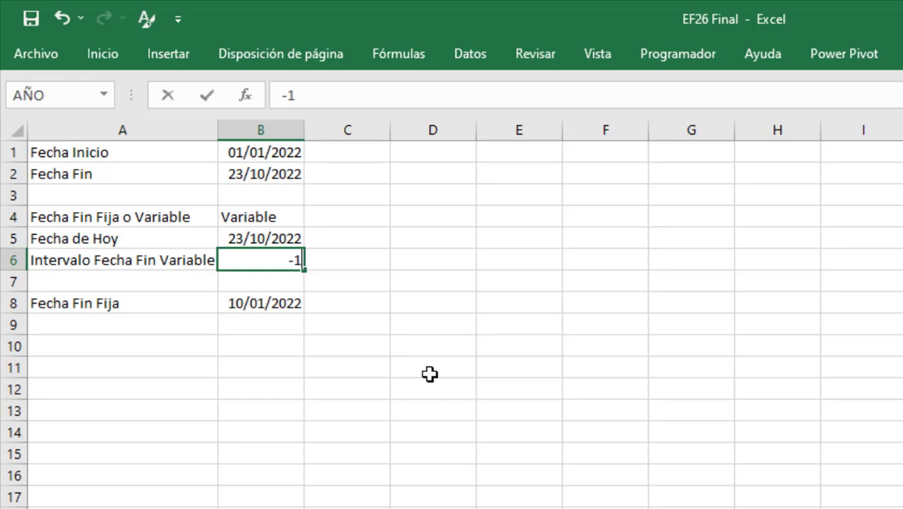
{"action": "key", "text": "Return"}
{"action": "key", "text": "Up"}
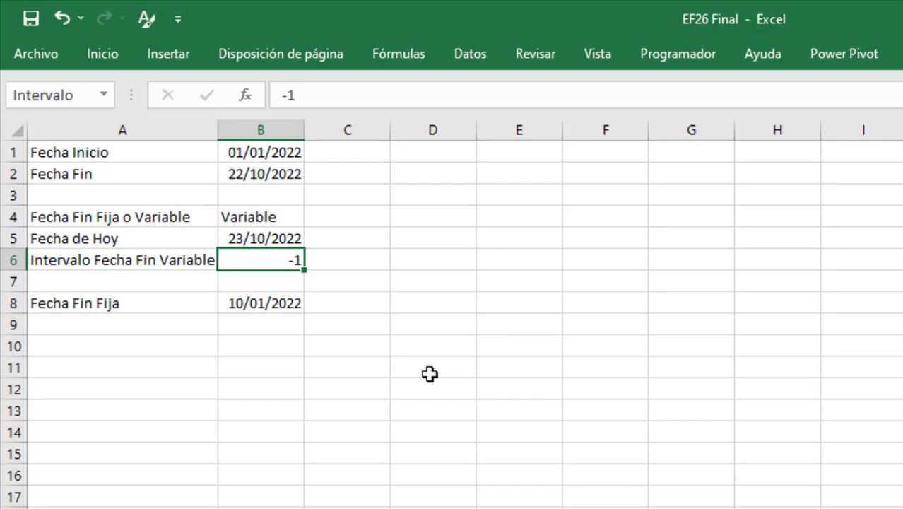
{"action": "type", "text": "1"}
{"action": "key", "text": "Return"}
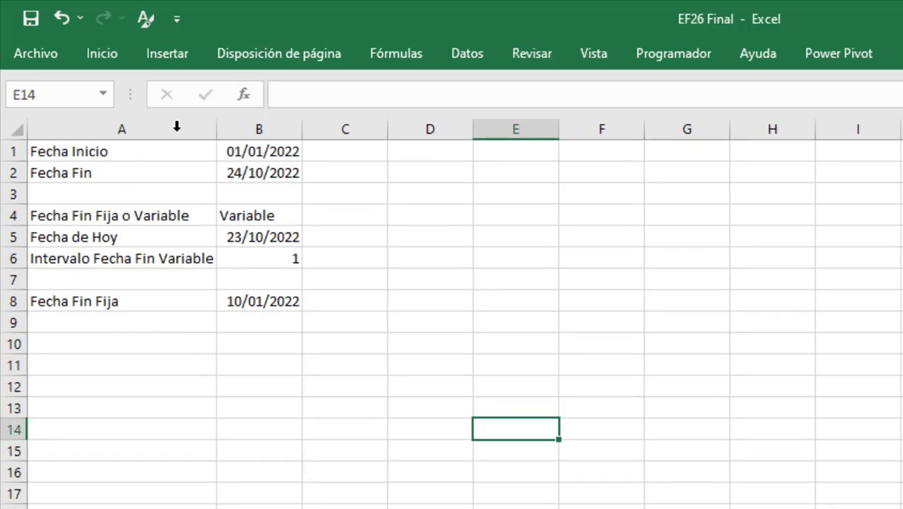
Move the Fecha Fin pair to D1:E1 and the Fecha de Hoy pair to D2:E2
{"action": "left_click_drag", "start_coordinate": [71, 171], "coordinate": [296, 171]}
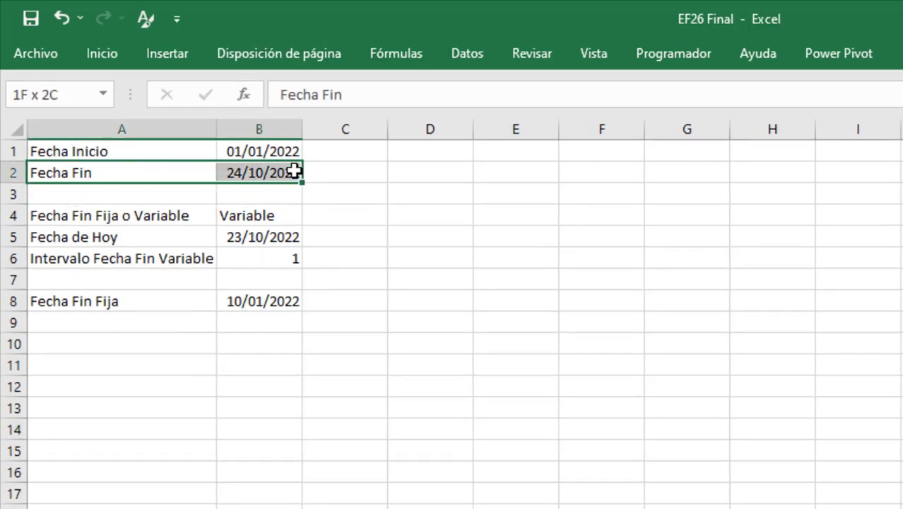
{"action": "left_click", "coordinate": [99, 235]}
{"action": "left_click_drag", "start_coordinate": [270, 239], "coordinate": [270, 240]}
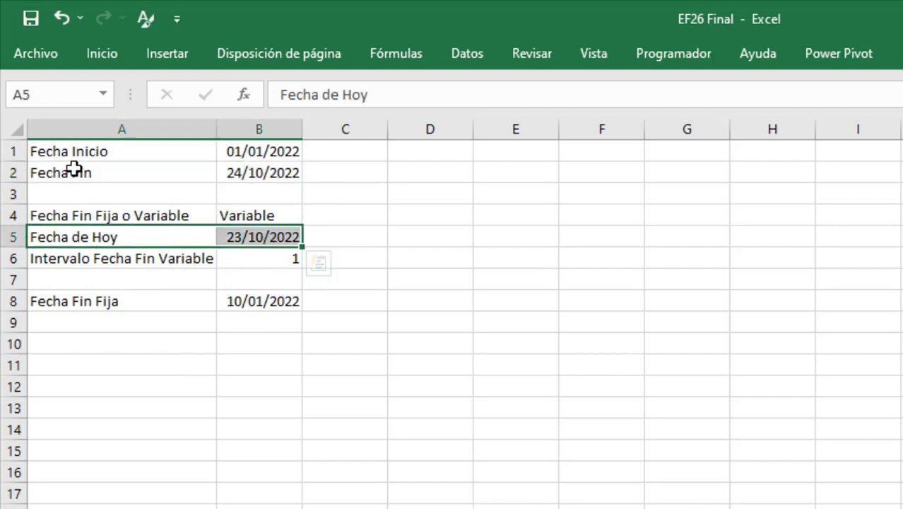
{"action": "left_click_drag", "start_coordinate": [71, 171], "coordinate": [268, 176]}
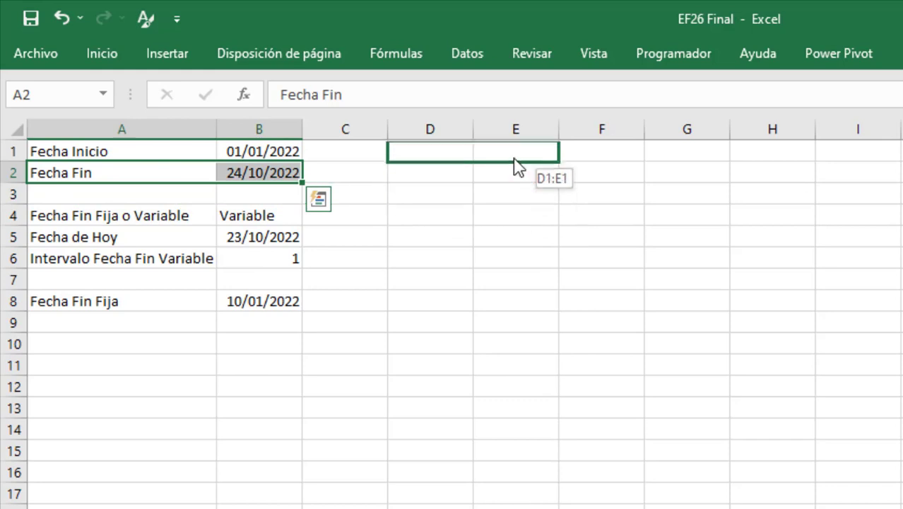
{"action": "left_click_drag", "start_coordinate": [239, 185], "coordinate": [513, 167]}
{"action": "mouse_move", "coordinate": [55, 246]}
{"action": "left_mouse_down"}
{"action": "mouse_move", "coordinate": [287, 243]}
{"action": "mouse_move", "coordinate": [520, 177]}
{"action": "left_mouse_up"}
{"action": "left_click_drag", "start_coordinate": [70, 151], "coordinate": [256, 296]}
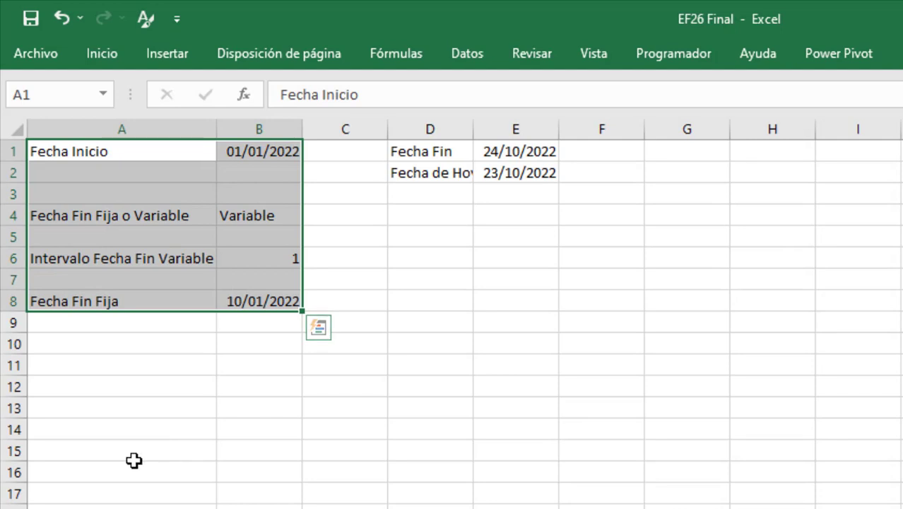
Drag the A4:B8 inputs block up and delete the empty A3:B3 cells, shifting up
{"action": "left_click_drag", "start_coordinate": [106, 216], "coordinate": [289, 303]}
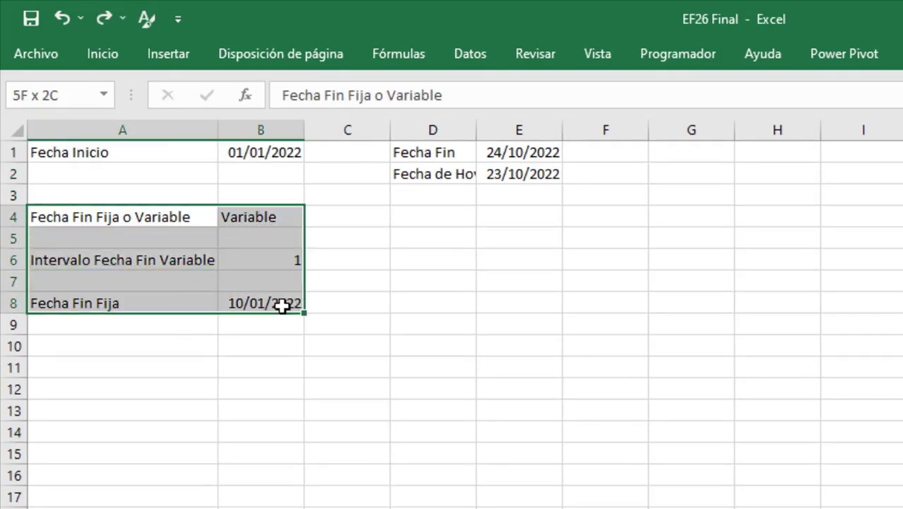
{"action": "left_click_drag", "start_coordinate": [273, 205], "coordinate": [304, 169]}
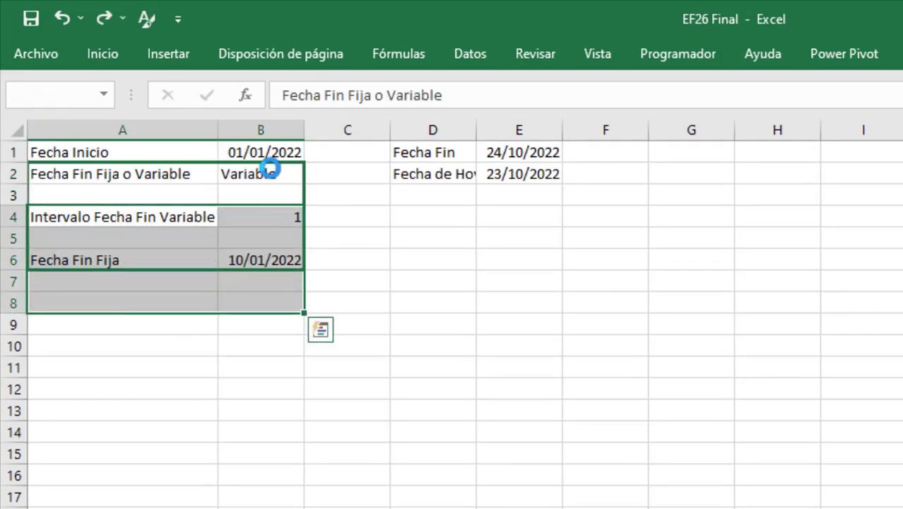
{"action": "left_click_drag", "start_coordinate": [57, 186], "coordinate": [236, 188]}
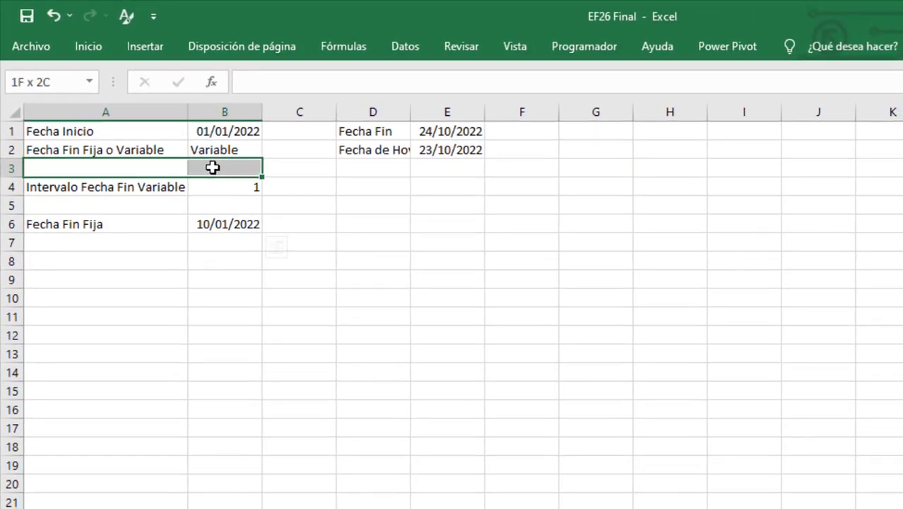
{"action": "right_click", "coordinate": [241, 189]}
{"action": "left_click", "coordinate": [269, 376]}
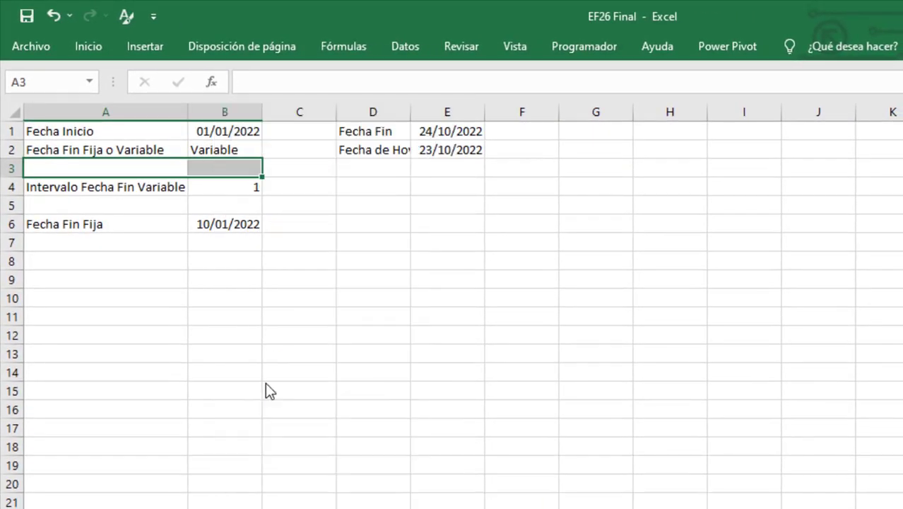
{"action": "left_click", "coordinate": [210, 402]}
{"action": "left_click", "coordinate": [257, 463]}
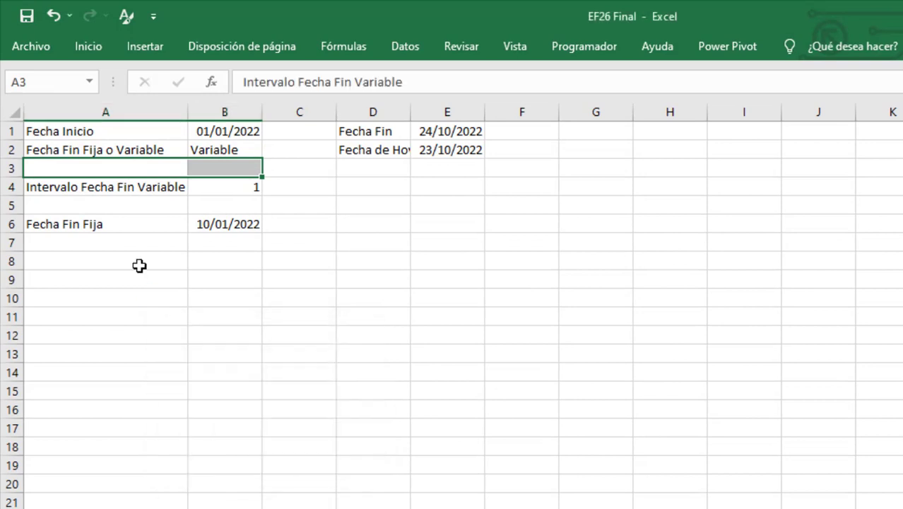
Delete the remaining empty A4:B4 cells with an upward shift, leaving inputs in A1:B4
{"action": "left_click_drag", "start_coordinate": [63, 191], "coordinate": [232, 192]}
{"action": "right_click", "coordinate": [231, 191]}
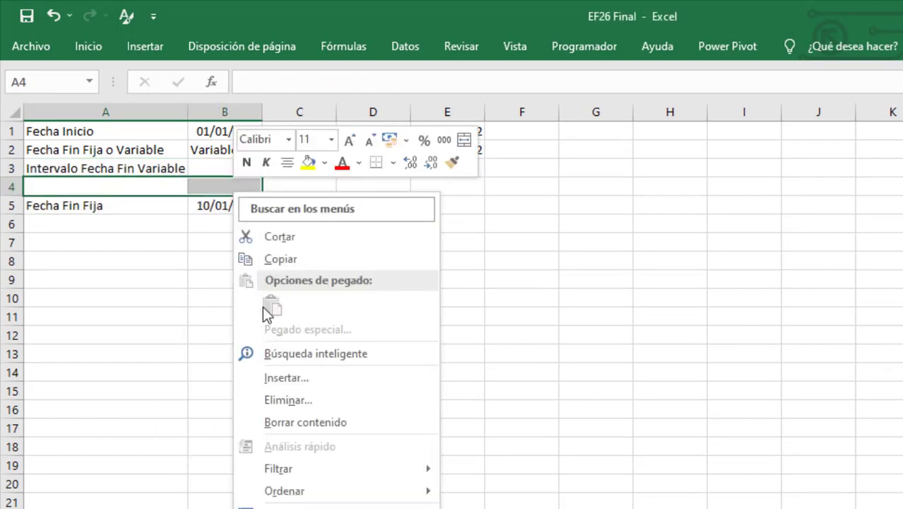
{"action": "left_click", "coordinate": [253, 396]}
{"action": "left_click", "coordinate": [211, 411]}
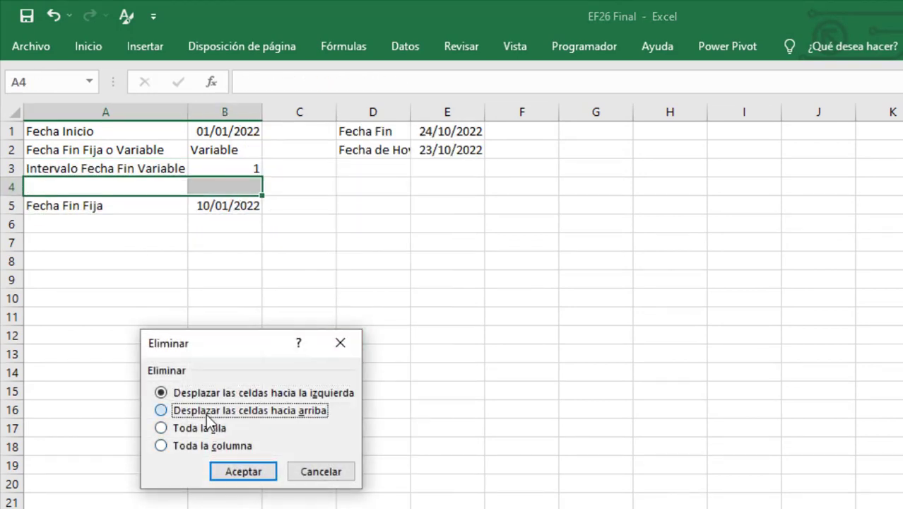
{"action": "left_click", "coordinate": [244, 472]}
{"action": "left_click", "coordinate": [214, 137]}
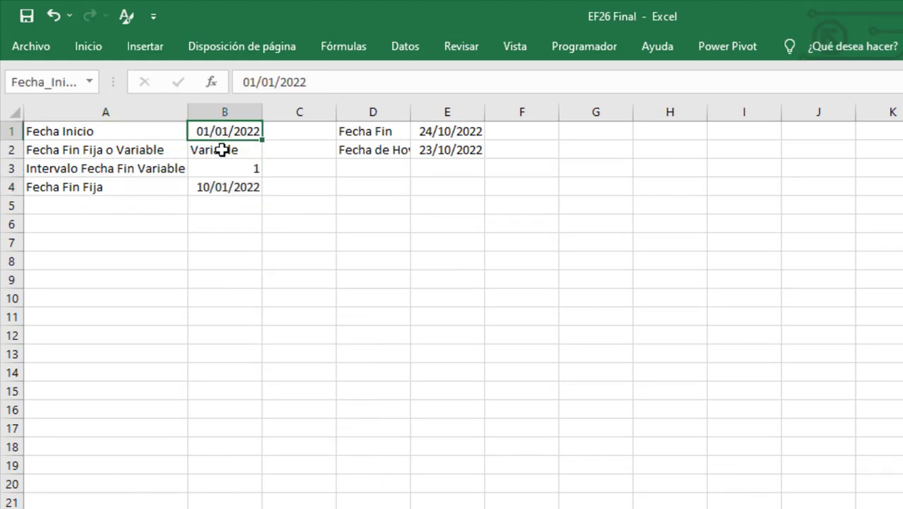
{"action": "left_click", "coordinate": [223, 150]}
Format input values B1:B4 with light yellow fill, dark grey outline border and dark purple text
{"action": "left_click", "coordinate": [222, 166]}
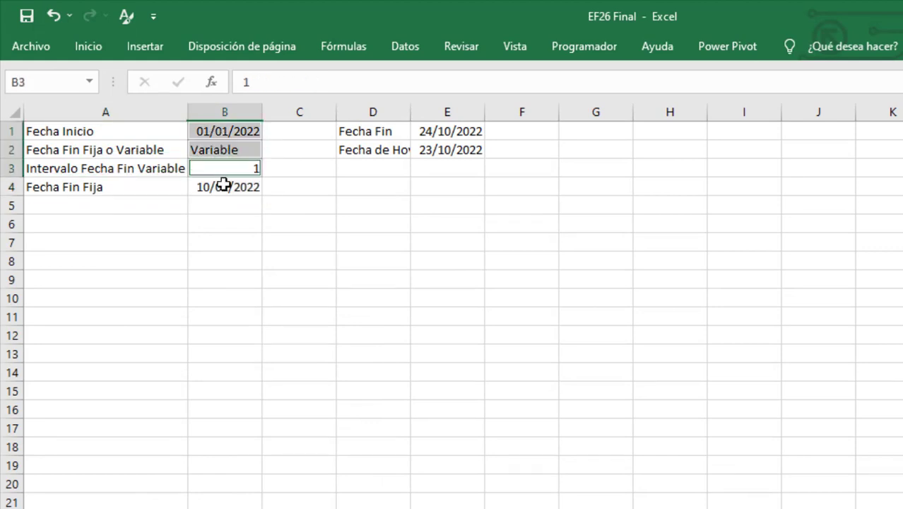
{"action": "left_click", "coordinate": [224, 185]}
{"action": "key", "text": "ctrl+1"}
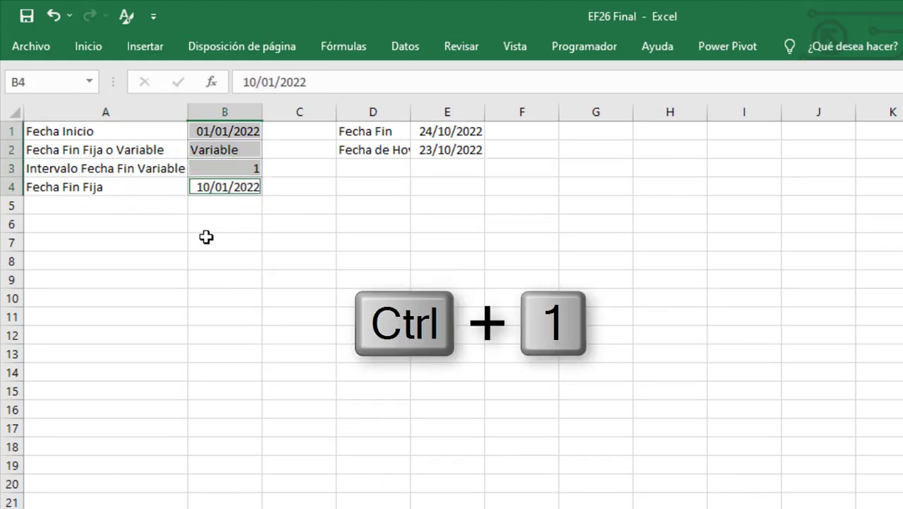
{"action": "left_click", "coordinate": [581, 79]}
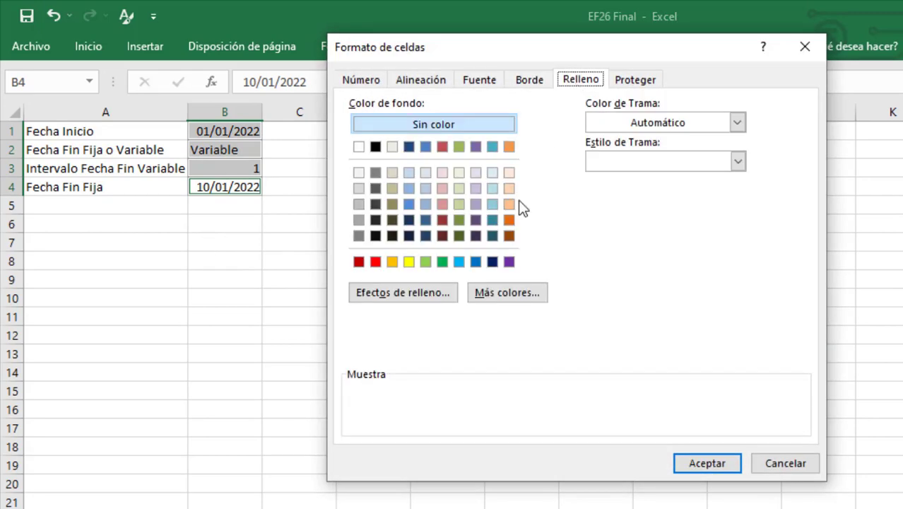
{"action": "left_click", "coordinate": [492, 293]}
{"action": "left_click", "coordinate": [520, 257]}
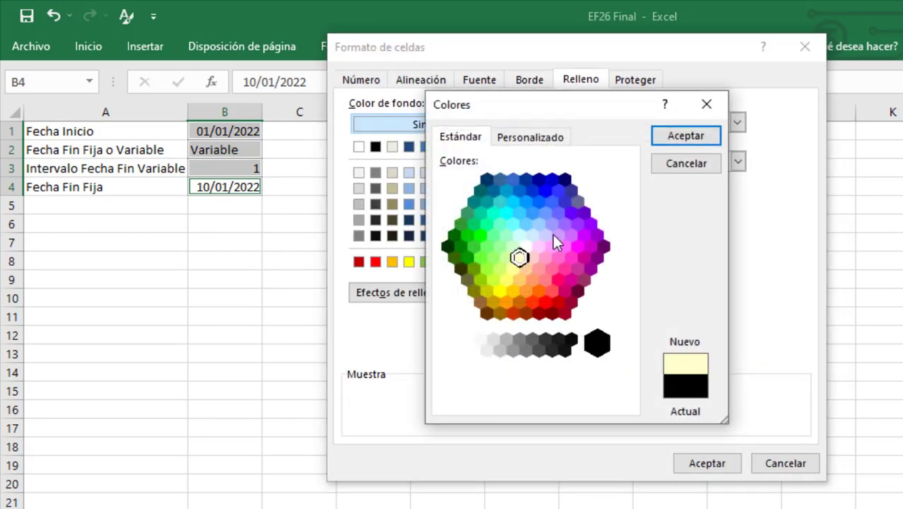
{"action": "left_click", "coordinate": [685, 136]}
{"action": "left_click", "coordinate": [529, 81]}
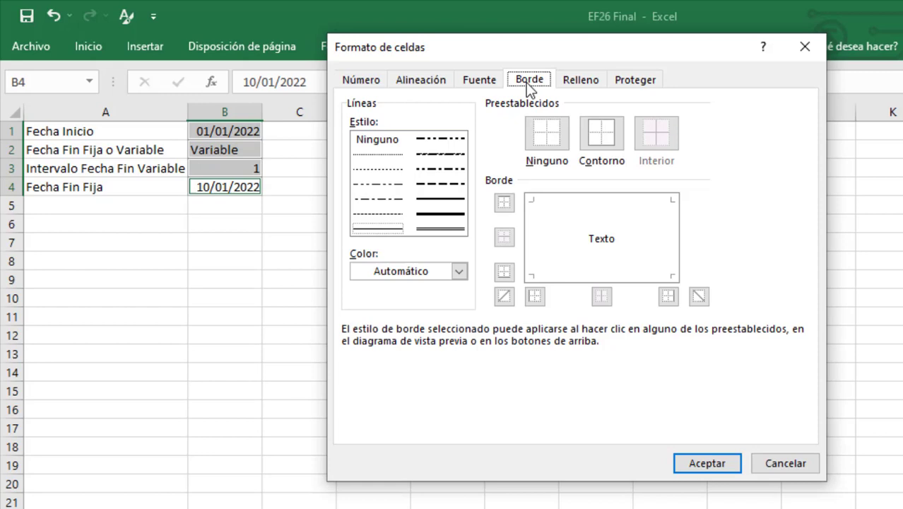
{"action": "left_click", "coordinate": [460, 270]}
{"action": "left_click", "coordinate": [377, 373]}
{"action": "left_click", "coordinate": [600, 137]}
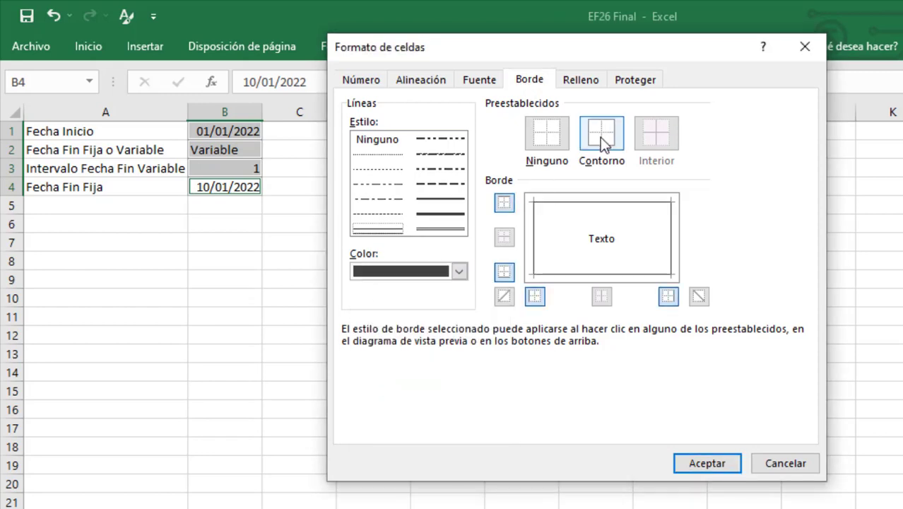
{"action": "left_click", "coordinate": [482, 81]}
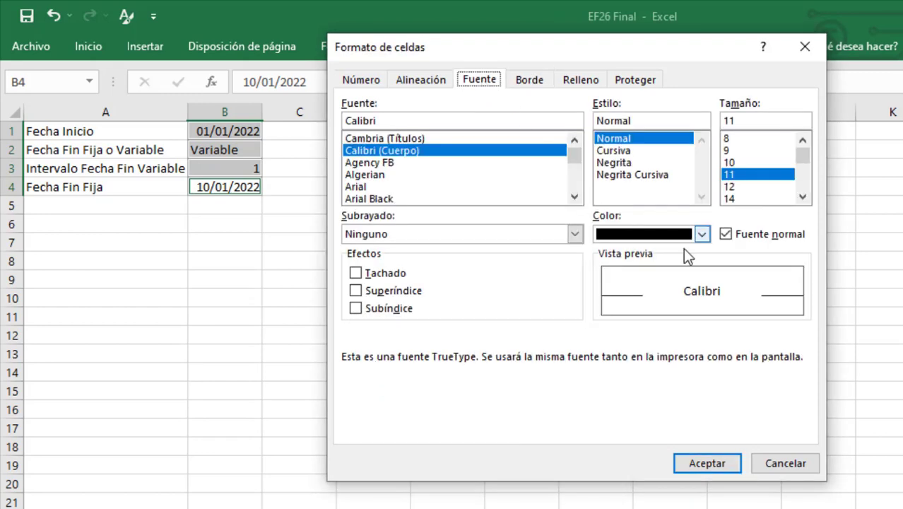
{"action": "left_click", "coordinate": [702, 234]}
{"action": "left_click", "coordinate": [714, 363]}
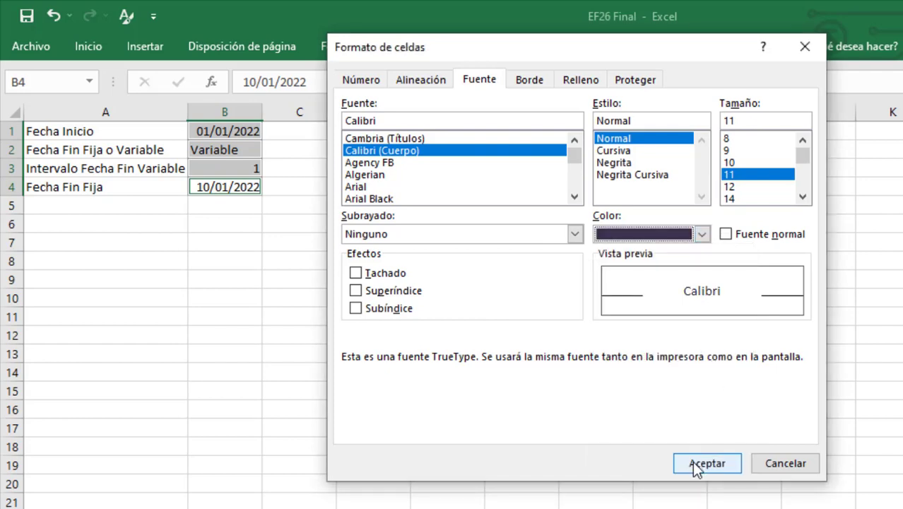
{"action": "left_click", "coordinate": [692, 462]}
Give labels A1:A4 a grey fill and an Automático-coloured outline border
{"action": "left_click", "coordinate": [145, 132]}
{"action": "left_click", "coordinate": [156, 151], "text": "ctrl"}
{"action": "left_click", "coordinate": [155, 170], "text": "ctrl"}
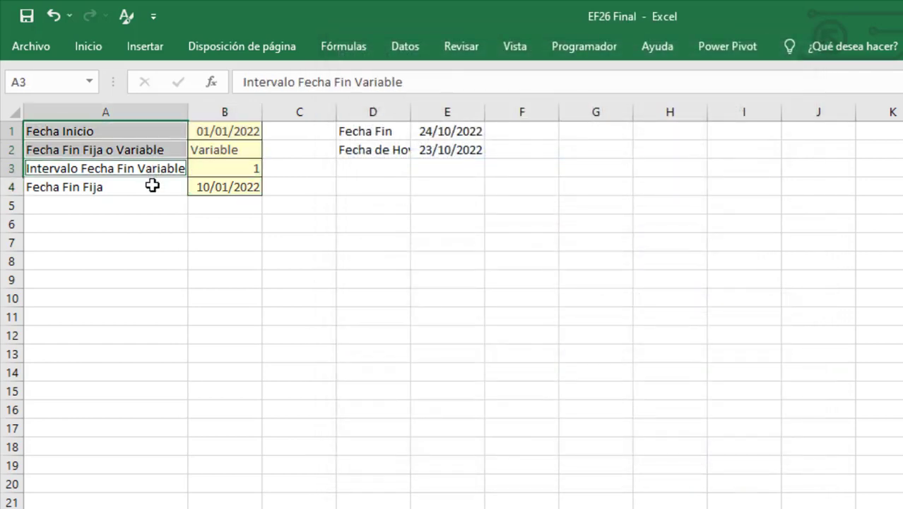
{"action": "left_click", "coordinate": [152, 186], "text": "ctrl"}
{"action": "key", "text": "ctrl+1"}
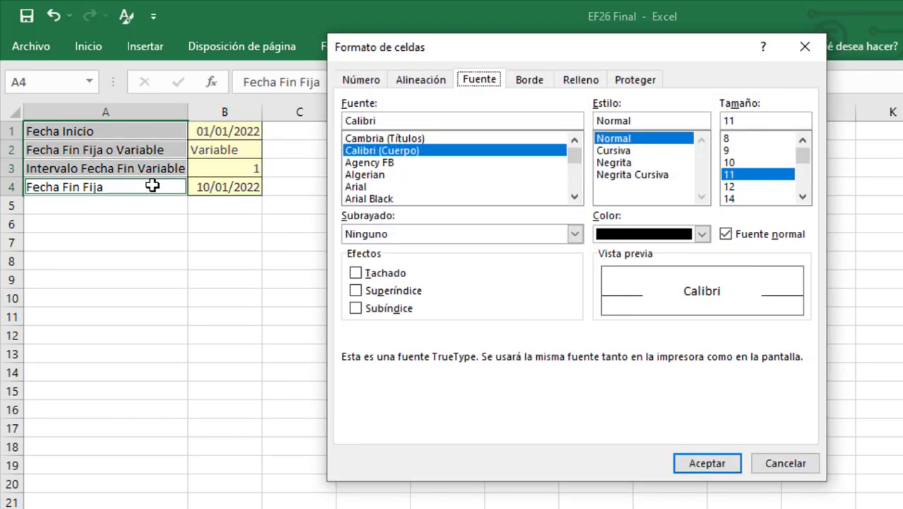
{"action": "left_click", "coordinate": [581, 80]}
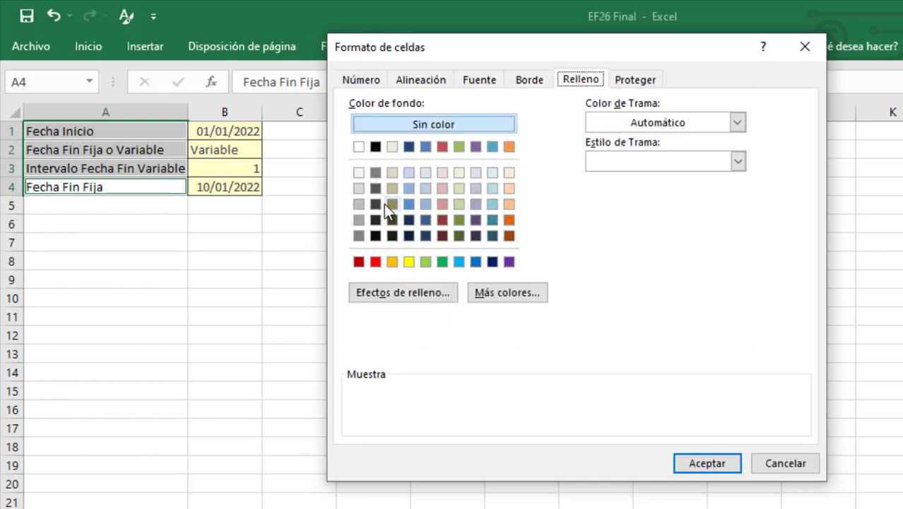
{"action": "left_click", "coordinate": [359, 188]}
{"action": "left_click", "coordinate": [535, 84]}
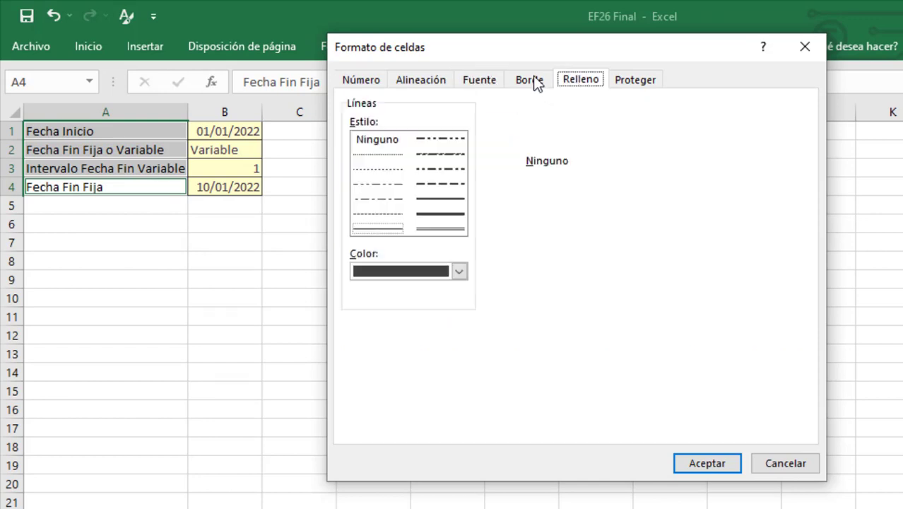
{"action": "left_click", "coordinate": [458, 271]}
{"action": "left_click", "coordinate": [362, 293]}
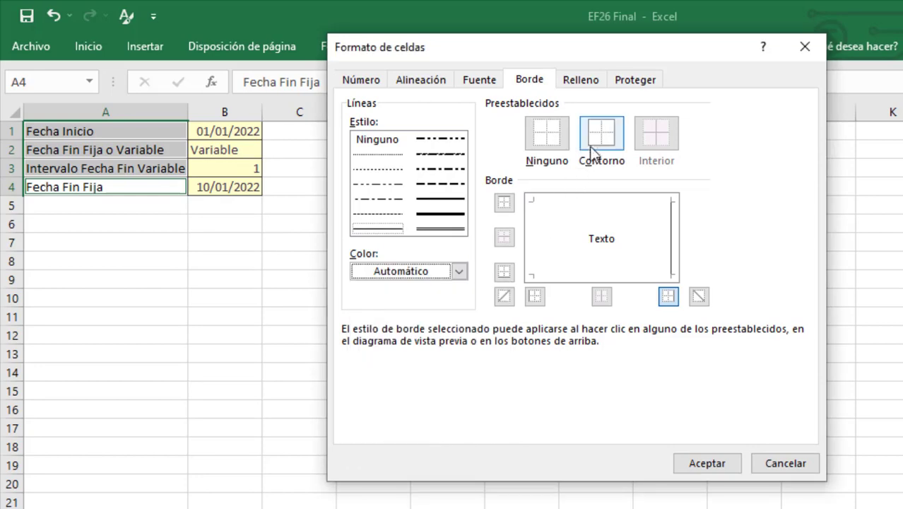
{"action": "left_click", "coordinate": [601, 132]}
{"action": "left_click", "coordinate": [689, 463]}
{"action": "left_click", "coordinate": [373, 224]}
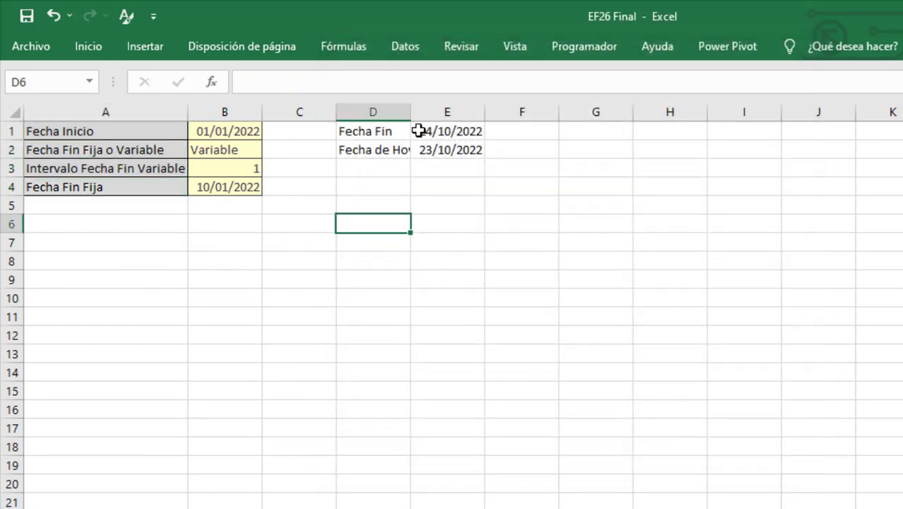
Give the E1:E2 result dates a dark grey outline border
{"action": "left_click", "coordinate": [418, 130]}
{"action": "left_click", "coordinate": [425, 147], "text": "ctrl"}
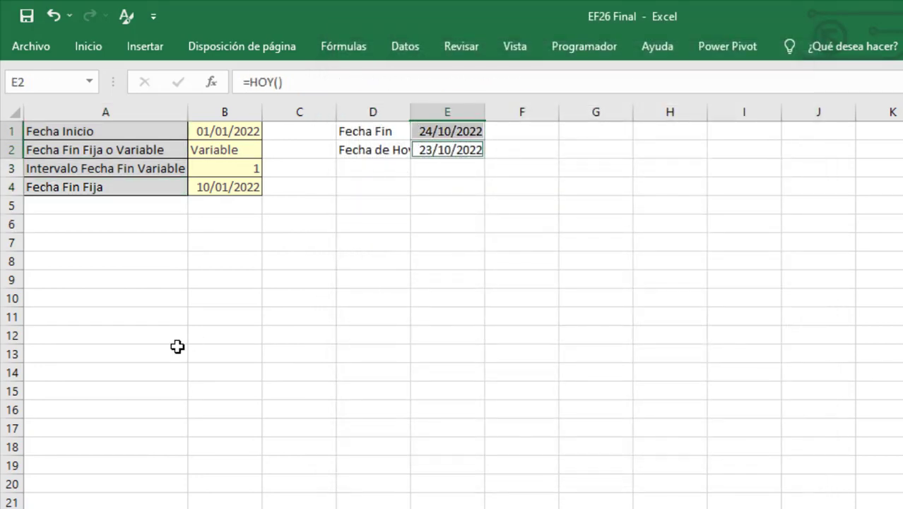
{"action": "key", "text": "ctrl+1"}
{"action": "left_click", "coordinate": [581, 80]}
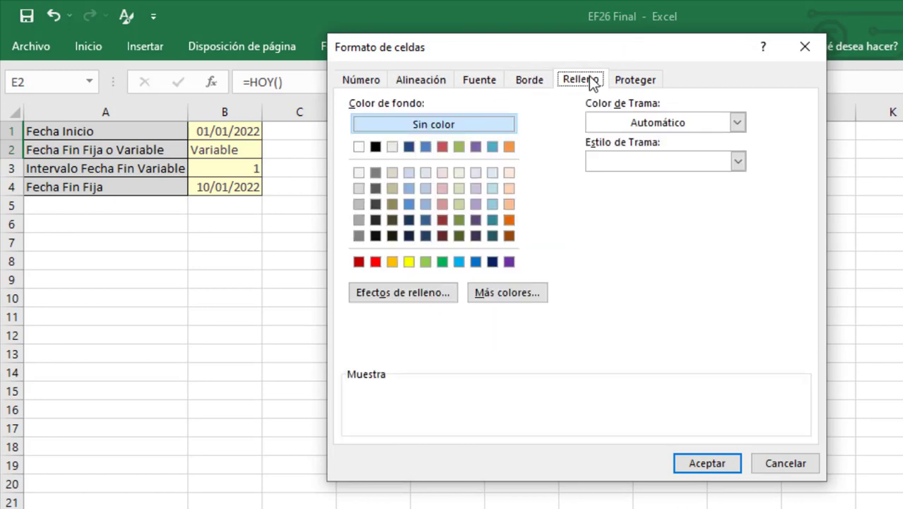
{"action": "key", "text": "ctrl+shift+Tab"}
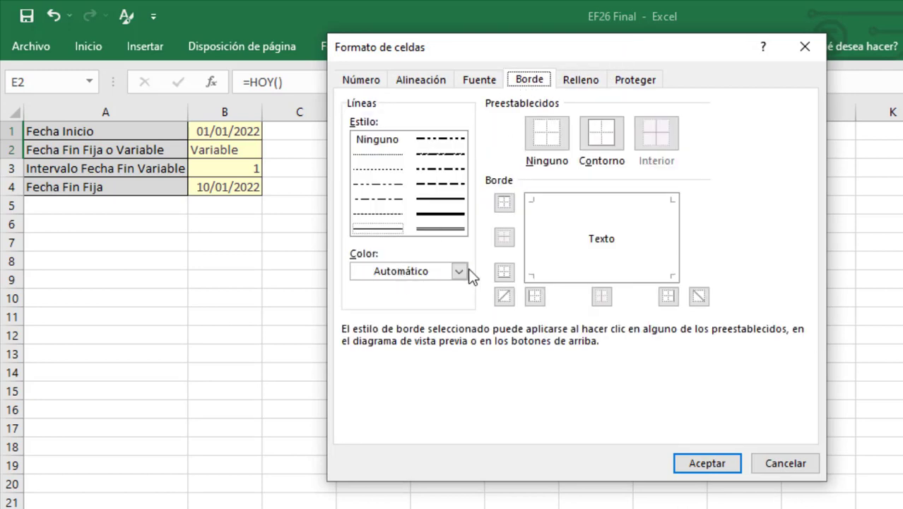
{"action": "left_click", "coordinate": [458, 271]}
{"action": "left_click", "coordinate": [378, 361]}
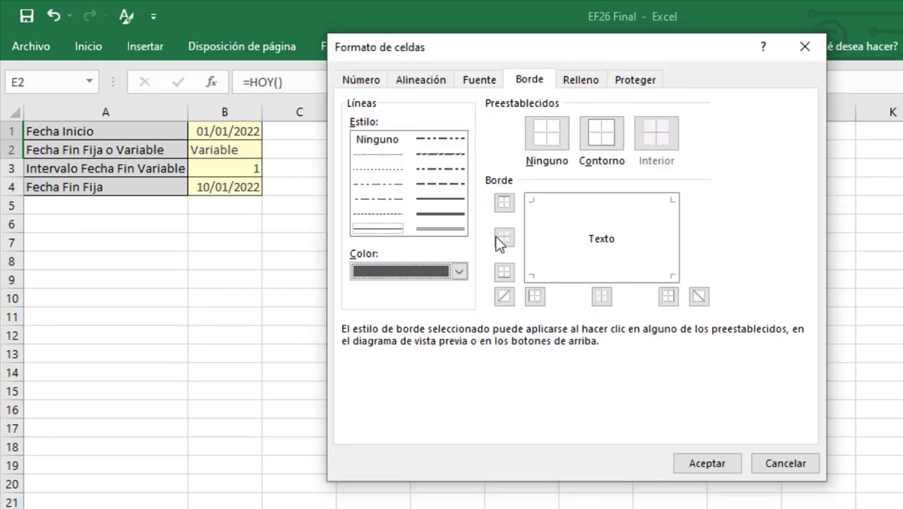
{"action": "left_click", "coordinate": [588, 141]}
{"action": "left_click", "coordinate": [689, 459]}
Style labels D1:D2 with dark blue fill, white text and outline border, and autofit column D
{"action": "left_click", "coordinate": [395, 129]}
{"action": "left_click", "coordinate": [400, 149]}
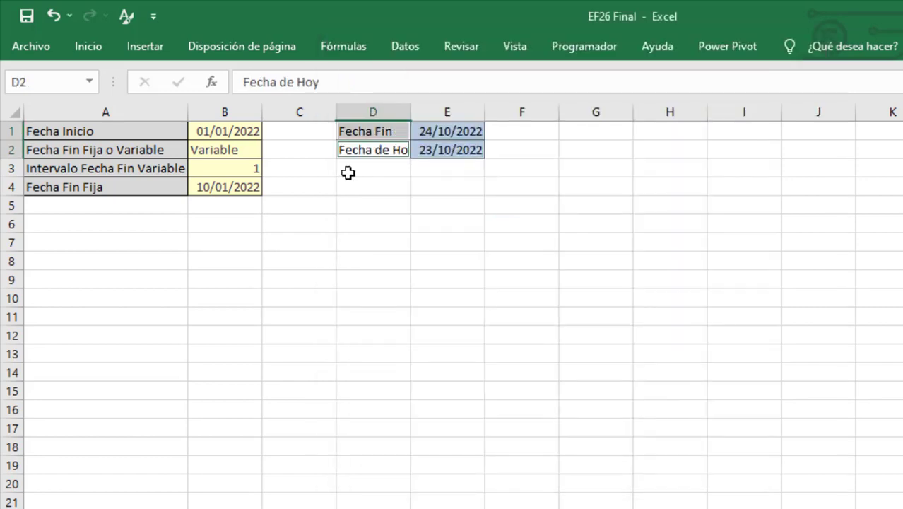
{"action": "key", "text": "ctrl+1"}
{"action": "left_click", "coordinate": [580, 79]}
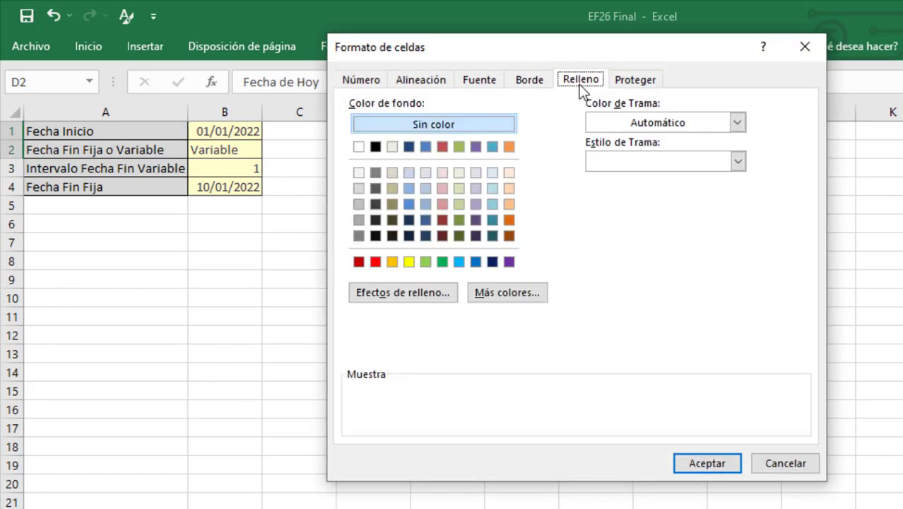
{"action": "left_click", "coordinate": [476, 261]}
{"action": "left_click", "coordinate": [478, 79]}
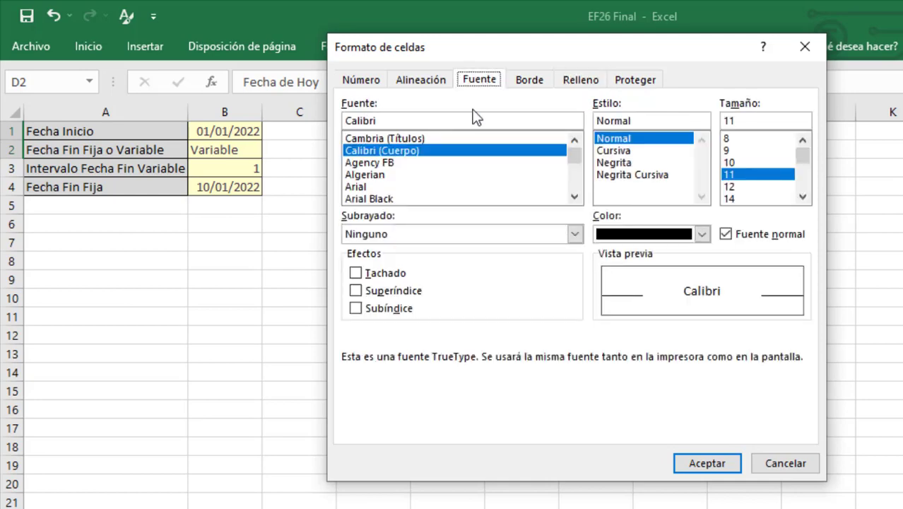
{"action": "left_click", "coordinate": [702, 234]}
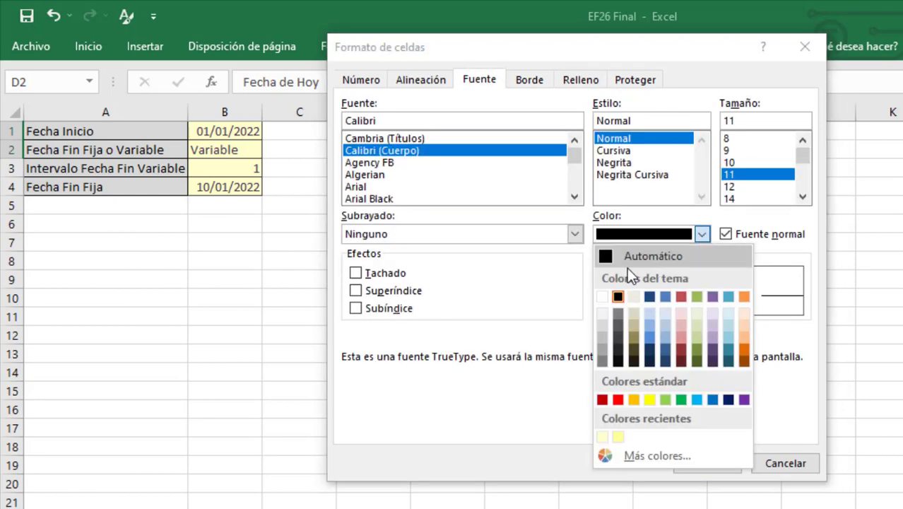
{"action": "left_click", "coordinate": [607, 299]}
{"action": "left_click", "coordinate": [529, 79]}
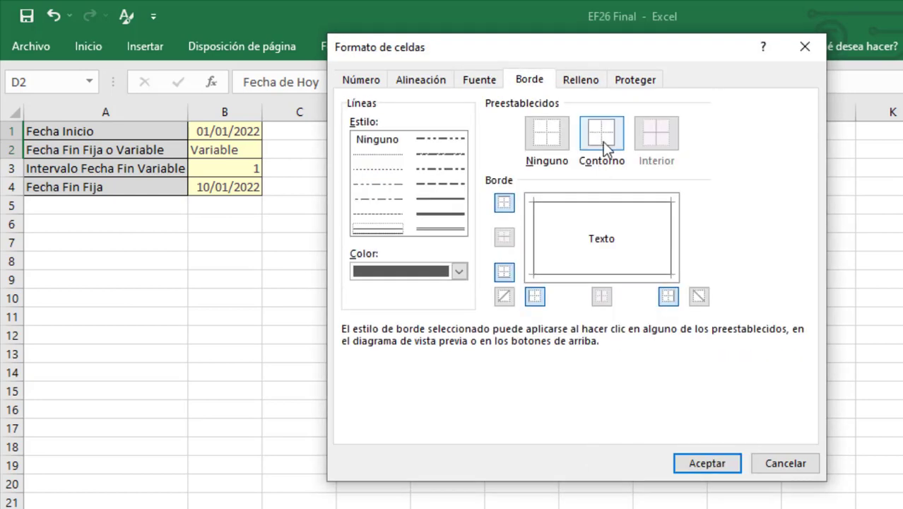
{"action": "left_click", "coordinate": [693, 461]}
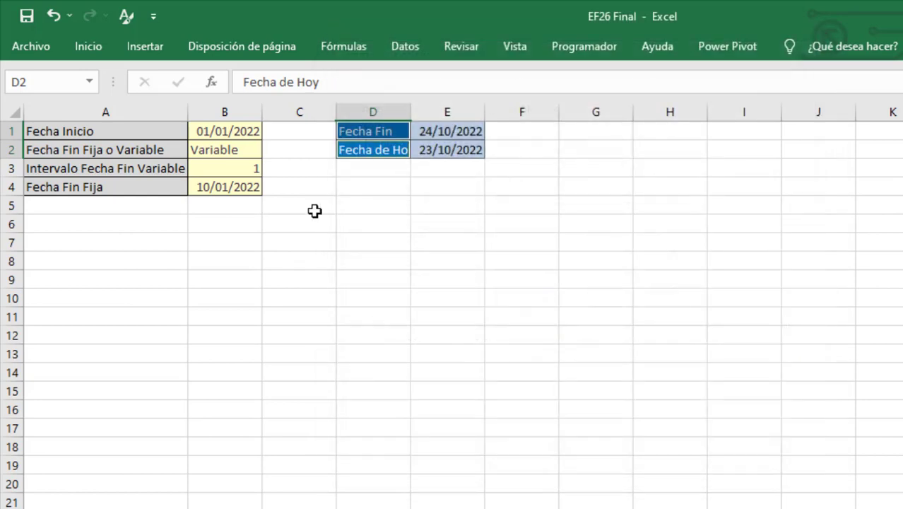
{"action": "double_click", "coordinate": [414, 111]}
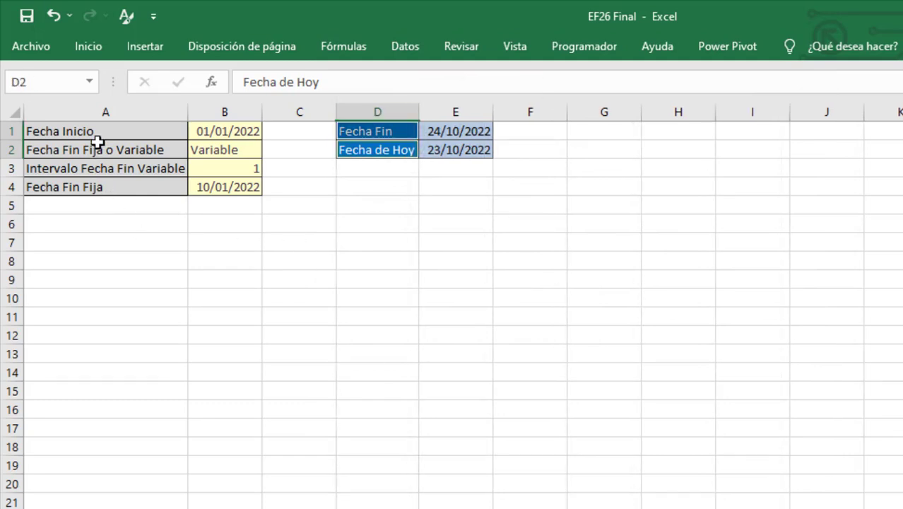
Insert a blank top row and left column, sizing them to height 9 and width 3
{"action": "right_click", "coordinate": [14, 130]}
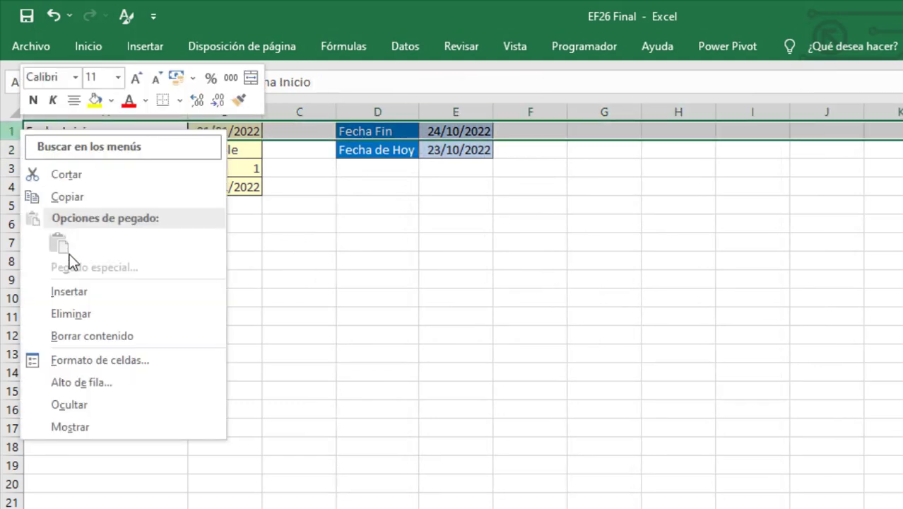
{"action": "key", "text": "Escape"}
{"action": "key", "text": "ctrl+plus"}
{"action": "left_click", "coordinate": [104, 111]}
{"action": "right_click", "coordinate": [103, 110]}
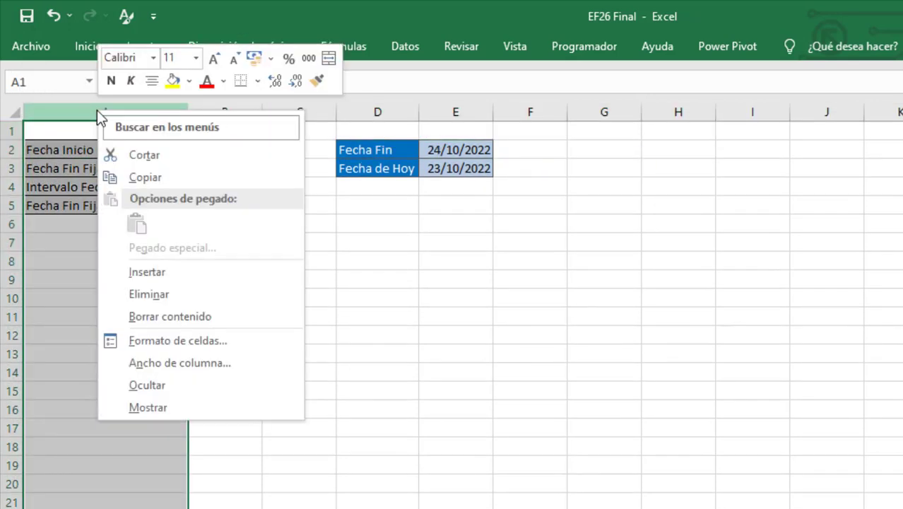
{"action": "left_click", "coordinate": [163, 274]}
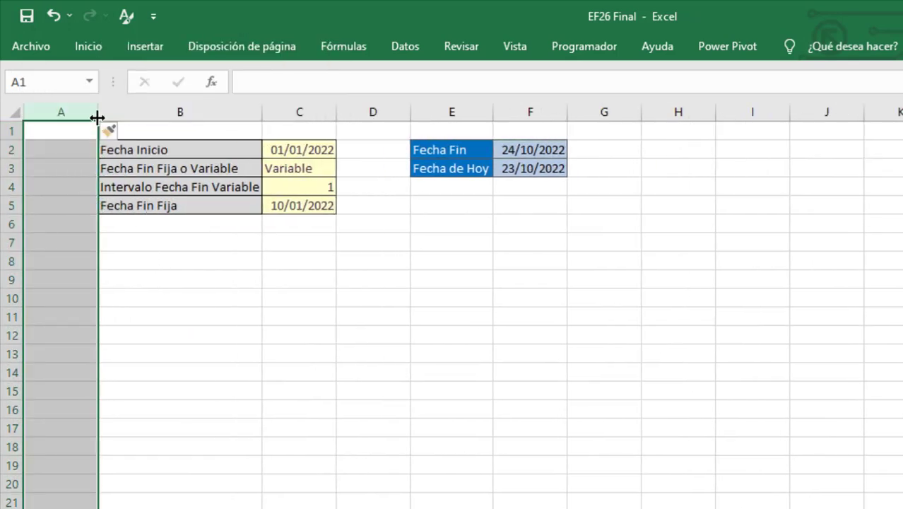
{"action": "left_click_drag", "start_coordinate": [99, 111], "coordinate": [49, 105]}
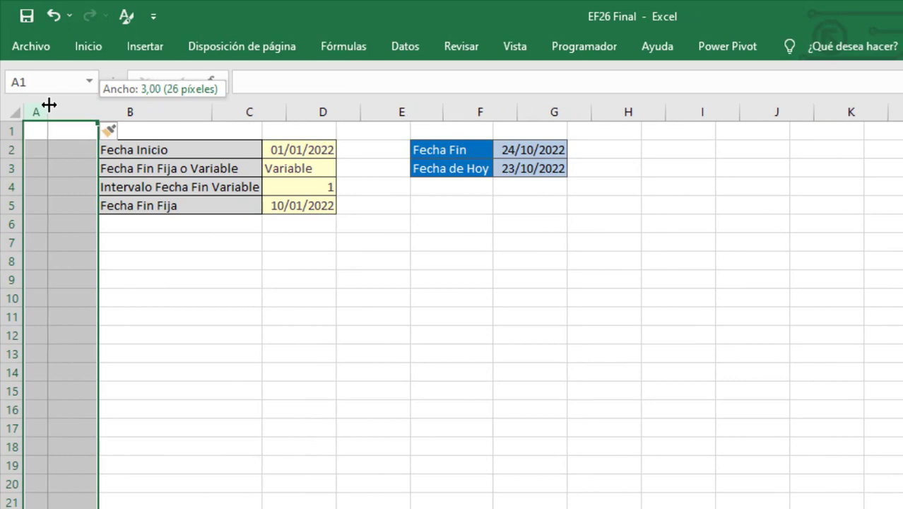
{"action": "left_click_drag", "start_coordinate": [21, 140], "coordinate": [21, 132]}
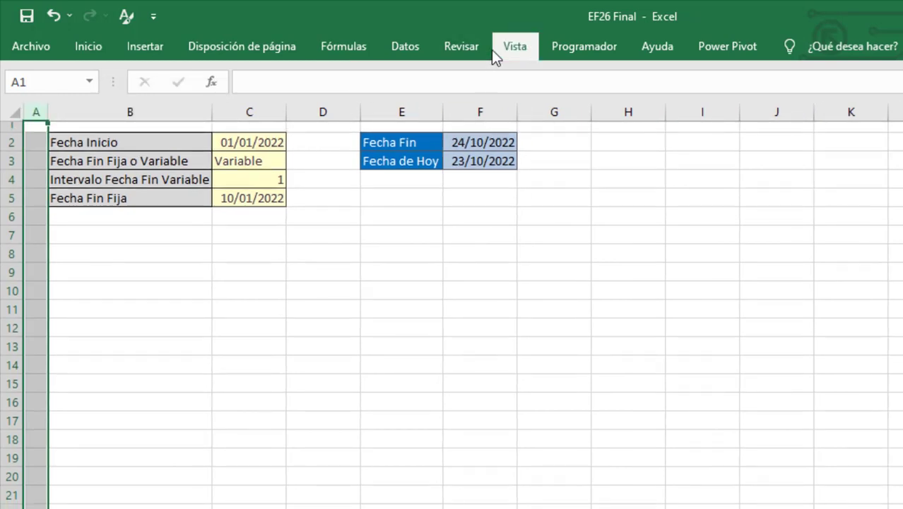
Turn off gridlines and row and column headings in the View options
{"action": "left_click", "coordinate": [495, 51]}
{"action": "left_click", "coordinate": [272, 111]}
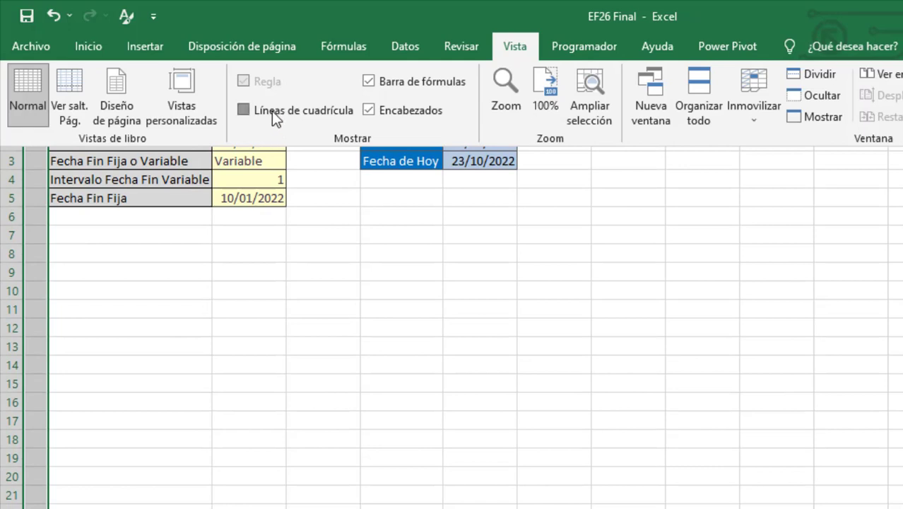
{"action": "left_click", "coordinate": [397, 113]}
{"action": "left_click", "coordinate": [458, 438]}
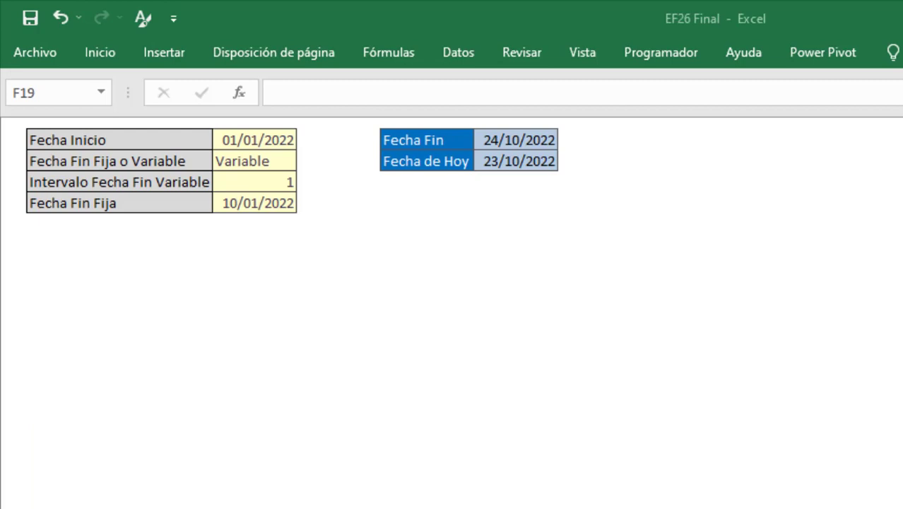
Change Fecha Inicio to 01/10/2022 and the interval to 0, checking the Calendario sheet
{"action": "left_click", "coordinate": [236, 141]}
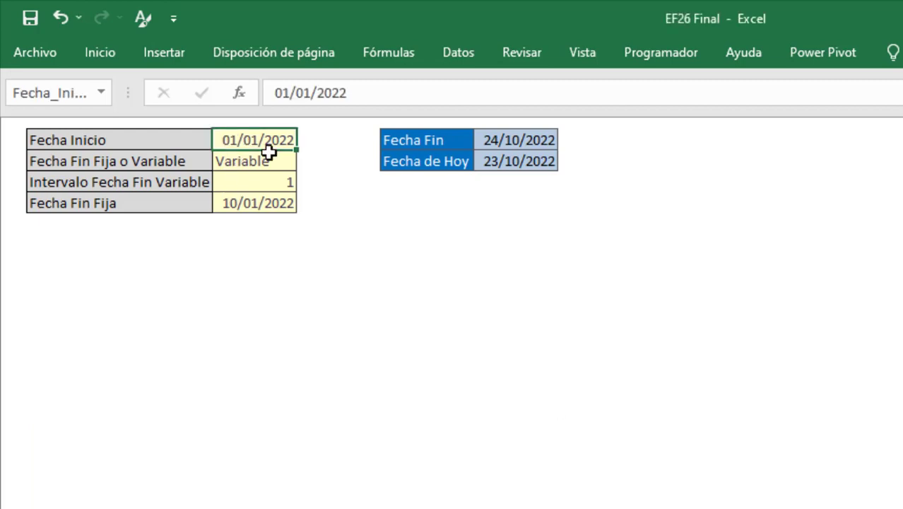
{"action": "key", "text": "F2"}
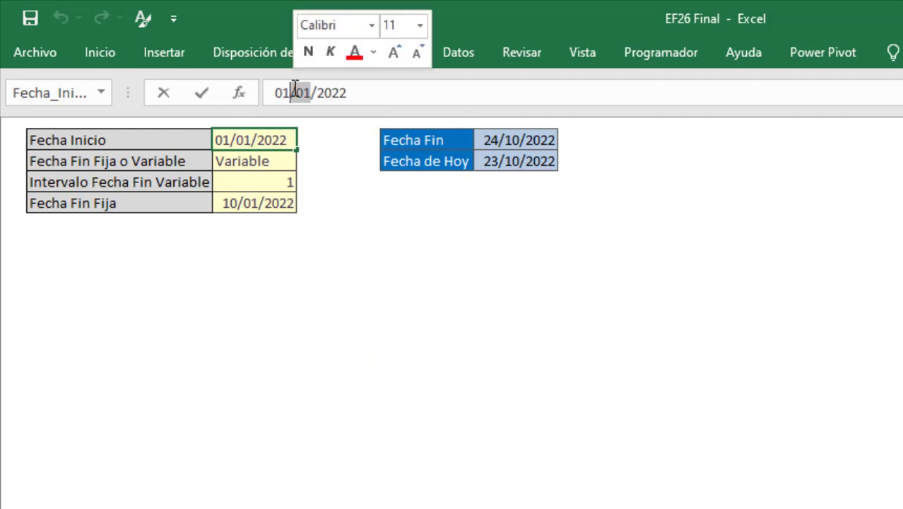
{"action": "type", "text": "10"}
{"action": "key", "text": "Return"}
{"action": "left_click", "coordinate": [272, 183]}
{"action": "type", "text": "0"}
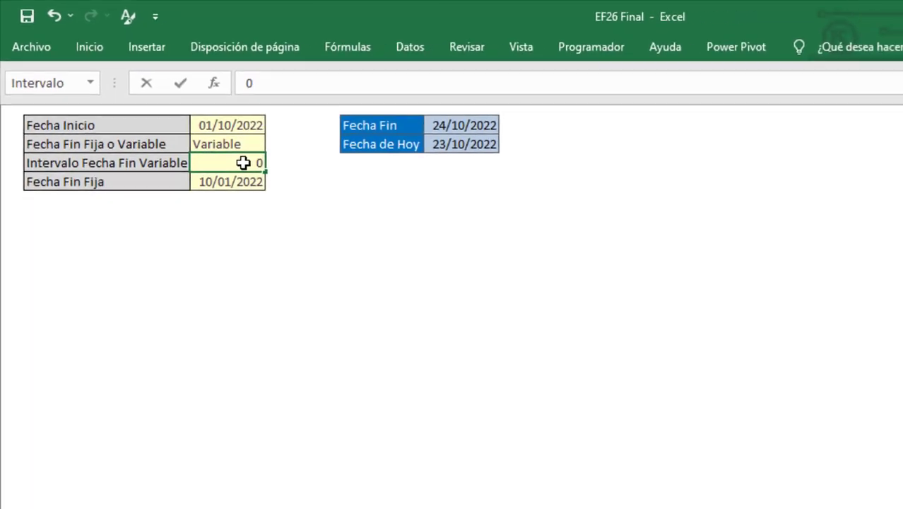
{"action": "left_click", "coordinate": [330, 138]}
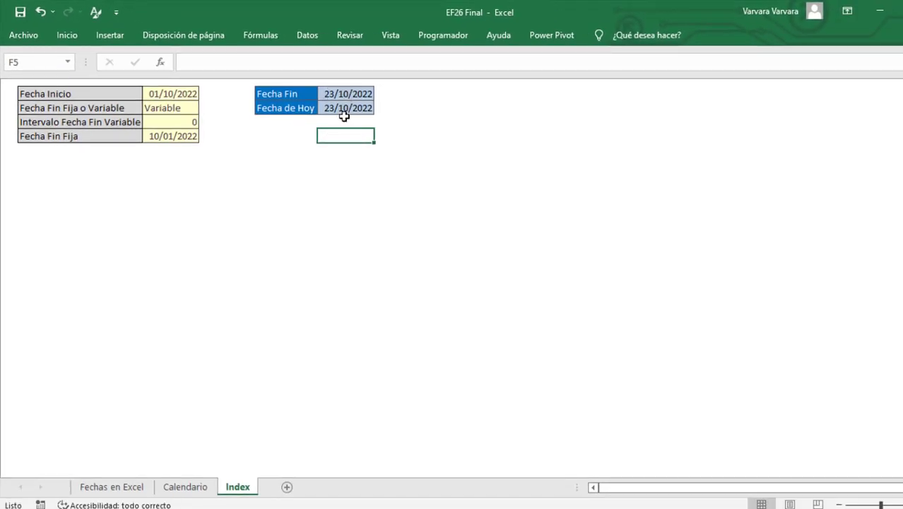
{"action": "left_click", "coordinate": [200, 490]}
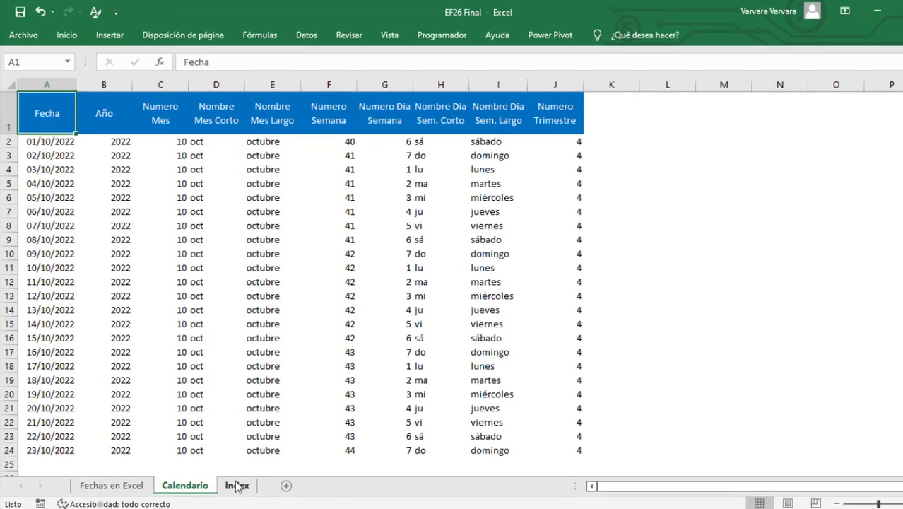
{"action": "left_click", "coordinate": [237, 486]}
Switch the end date to Fija with Fecha Fin Fija 15/10/2022, then view Calendario
{"action": "left_click", "coordinate": [204, 109]}
{"action": "left_click", "coordinate": [166, 117]}
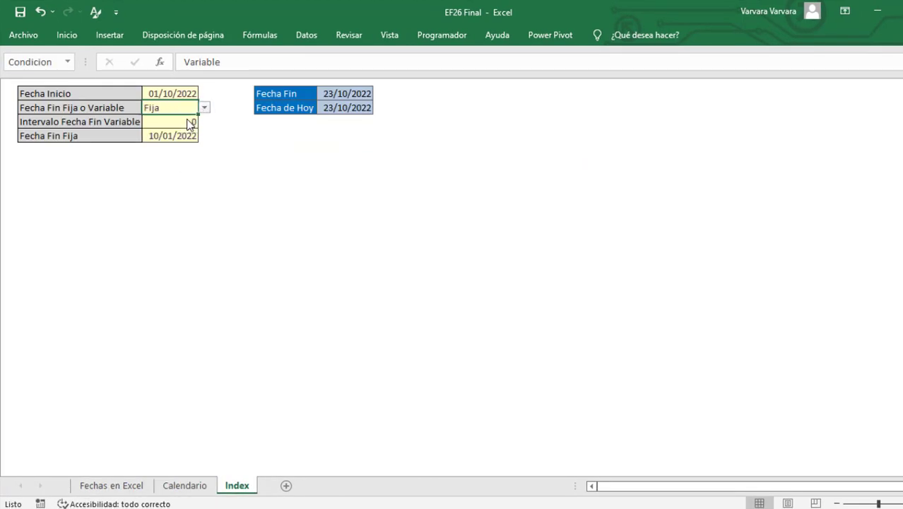
{"action": "left_click", "coordinate": [162, 135]}
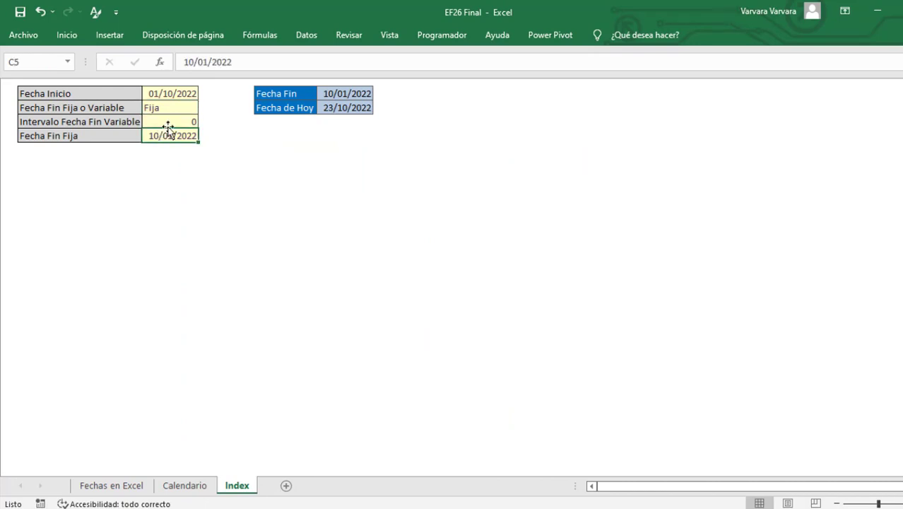
{"action": "type", "text": "15/10/2022"}
{"action": "key", "text": "Return"}
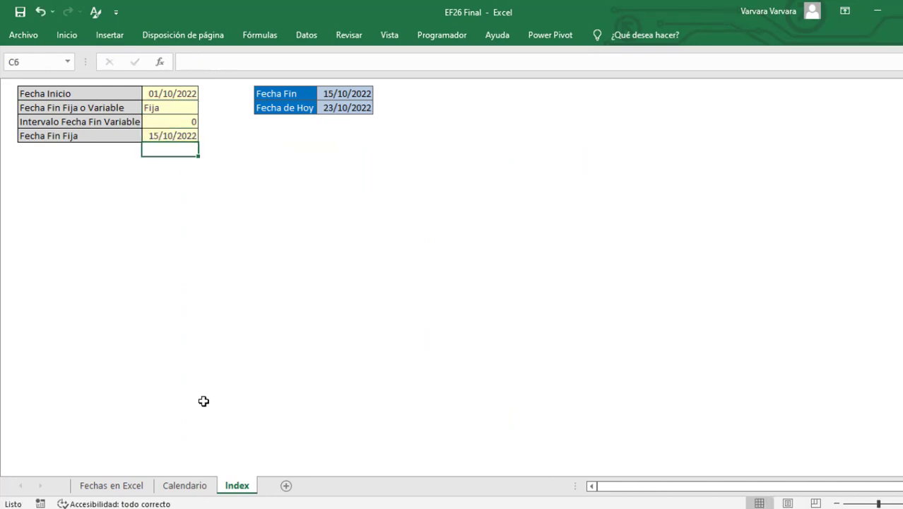
{"action": "left_click", "coordinate": [194, 485]}
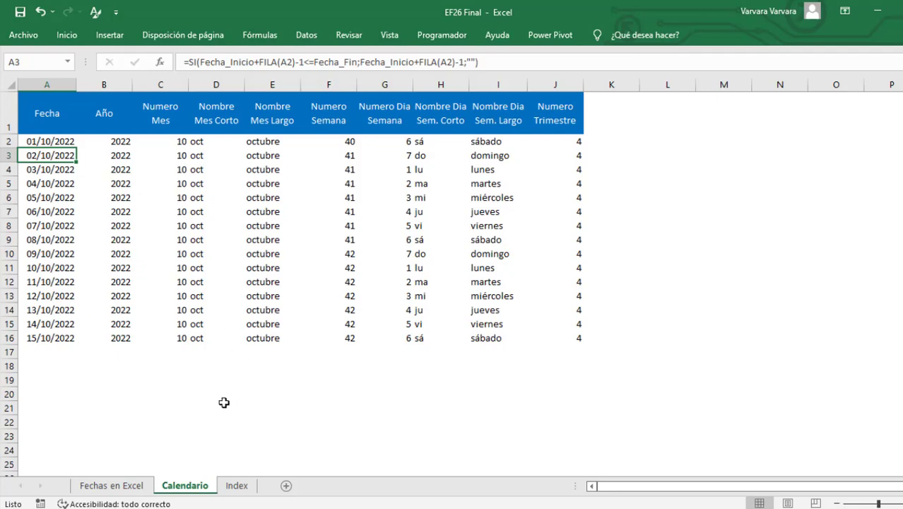